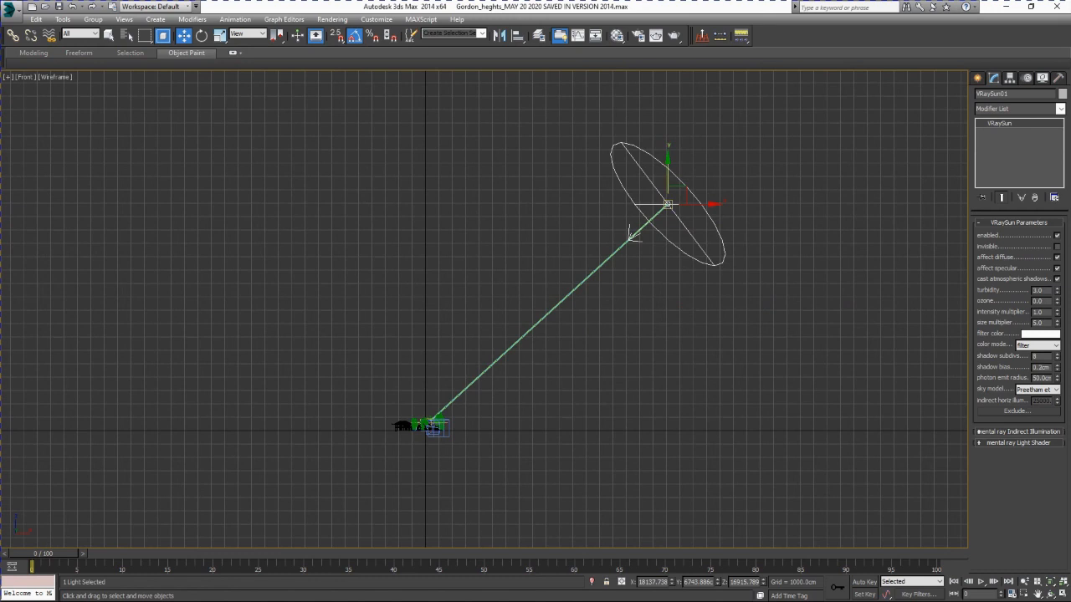
Set the VRaySun light's size multiplier to 1.0
drag(730, 268, 743, 282)
double_click(1038, 323)
text(1)
key(Return)
Set the VRaySun light's size multiplier to 5.0 and deselect the light
double_click(1038, 312)
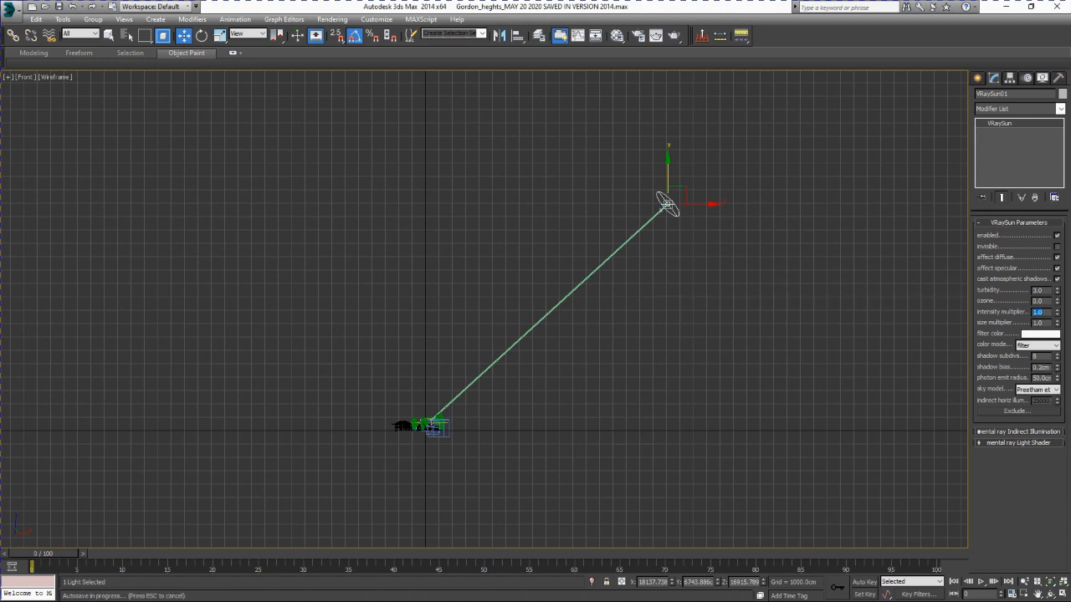
key(Escape)
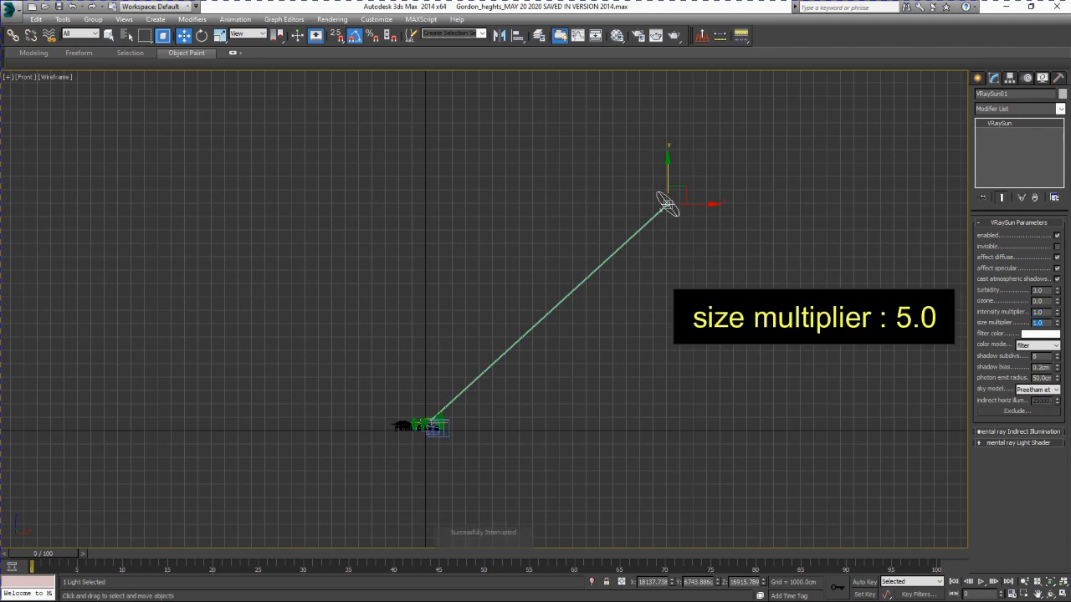
text(5)
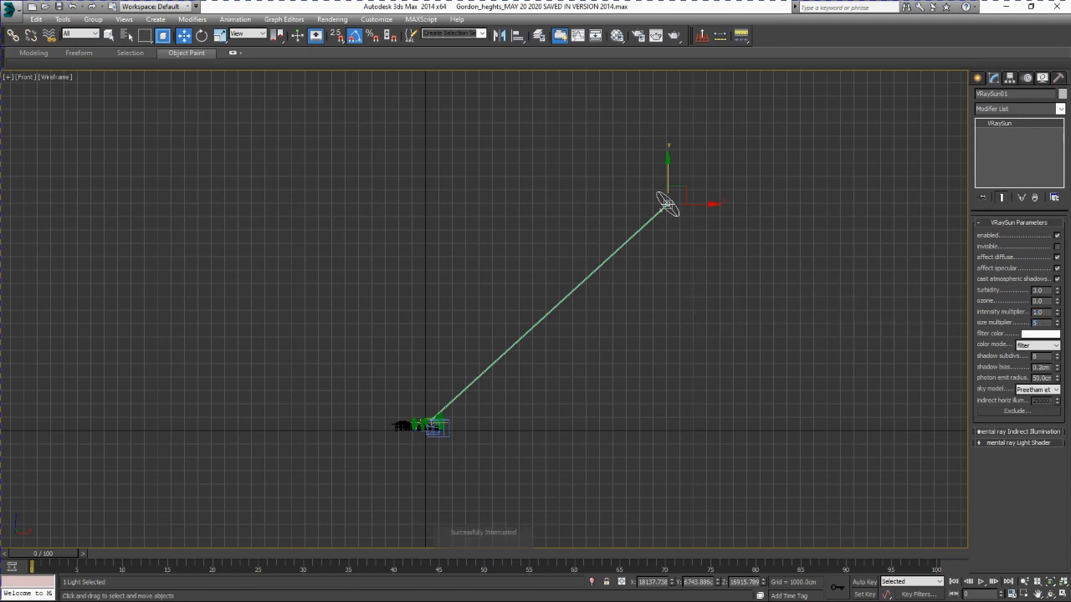
key(ctrl+d)
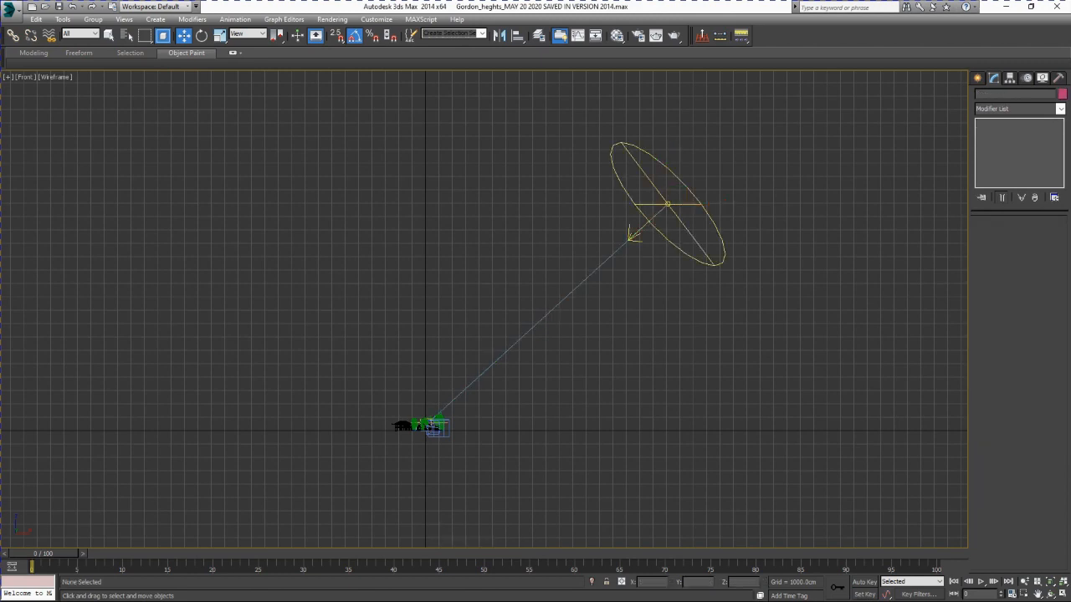
Change from the Front view to a maximized Top view and select the VRaySun light there
click(630, 232)
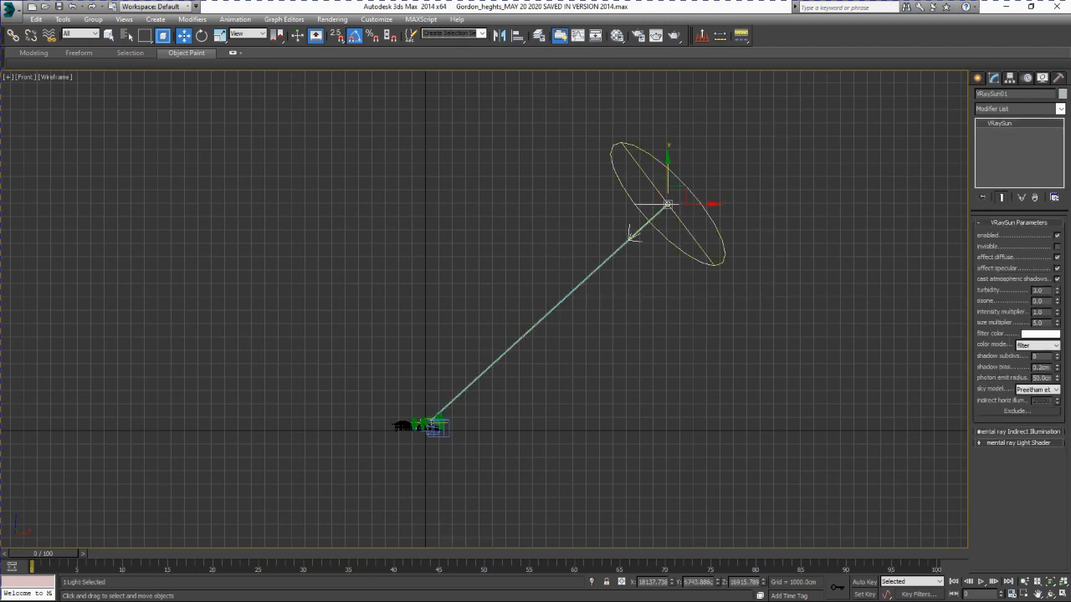
middle_drag(633, 235, 692, 222)
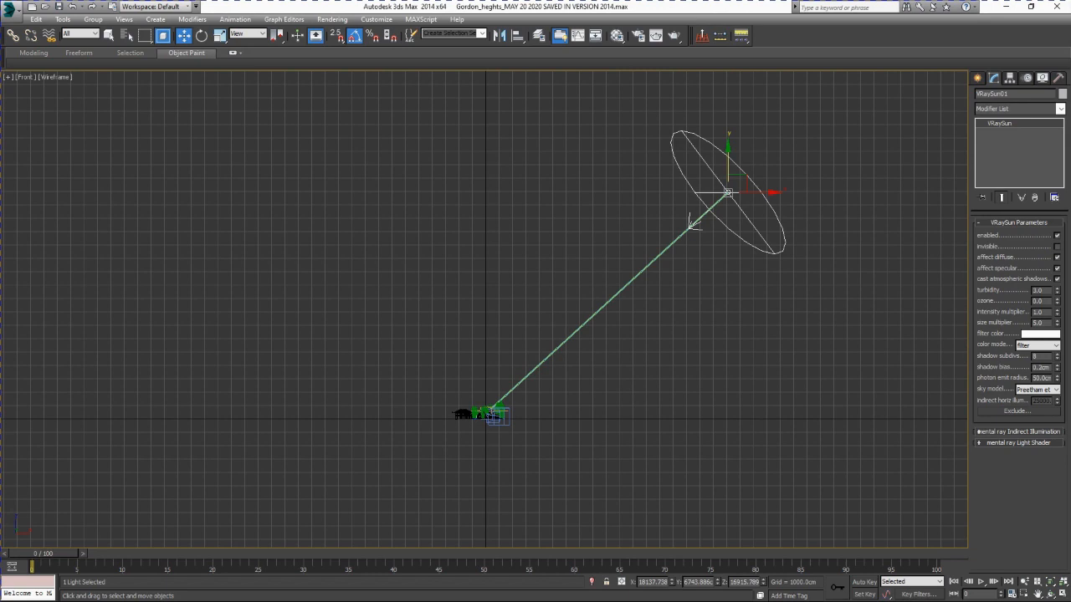
key(ctrl+d)
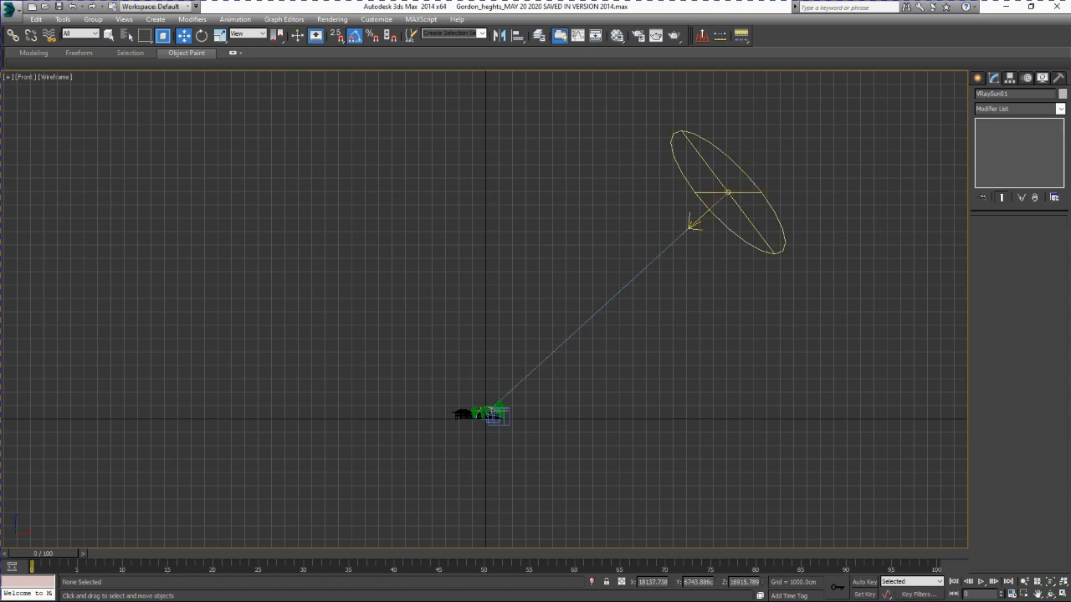
key(alt+w)
click(250, 172)
key(alt+w)
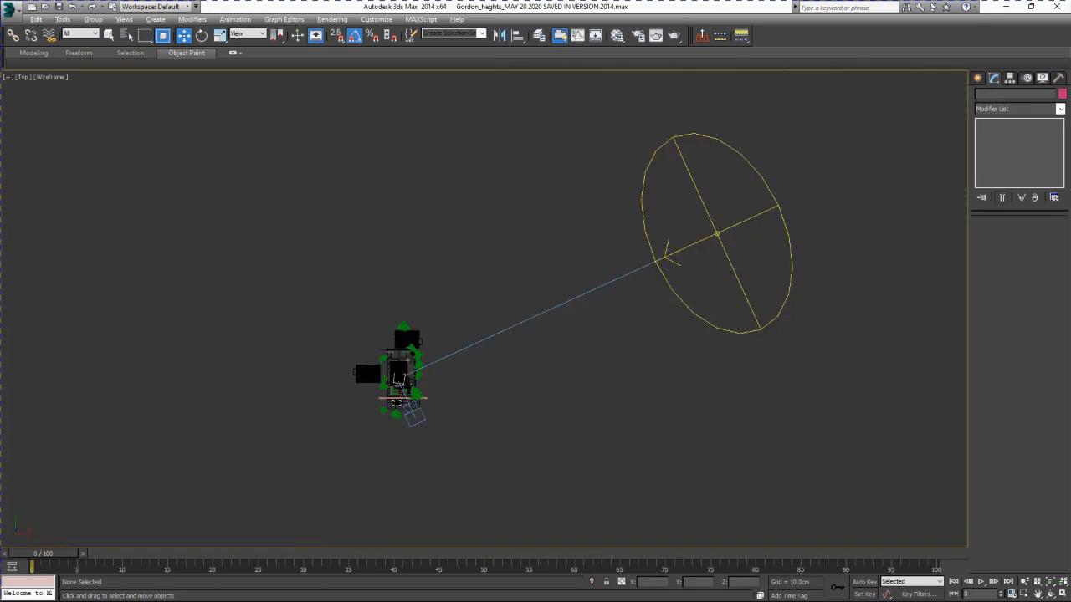
drag(578, 120, 861, 443)
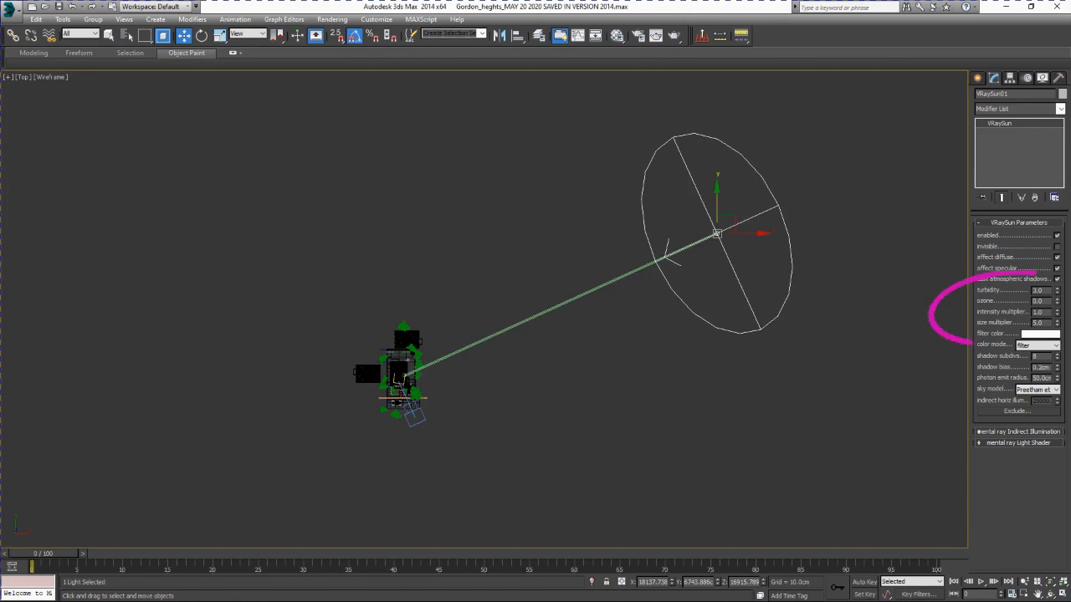
Select the VRay physical camera in front of the house and examine its placement in plan
middle_drag(578, 280, 579, 276)
middle_drag(367, 343, 405, 288)
scroll(406, 289, up, 8)
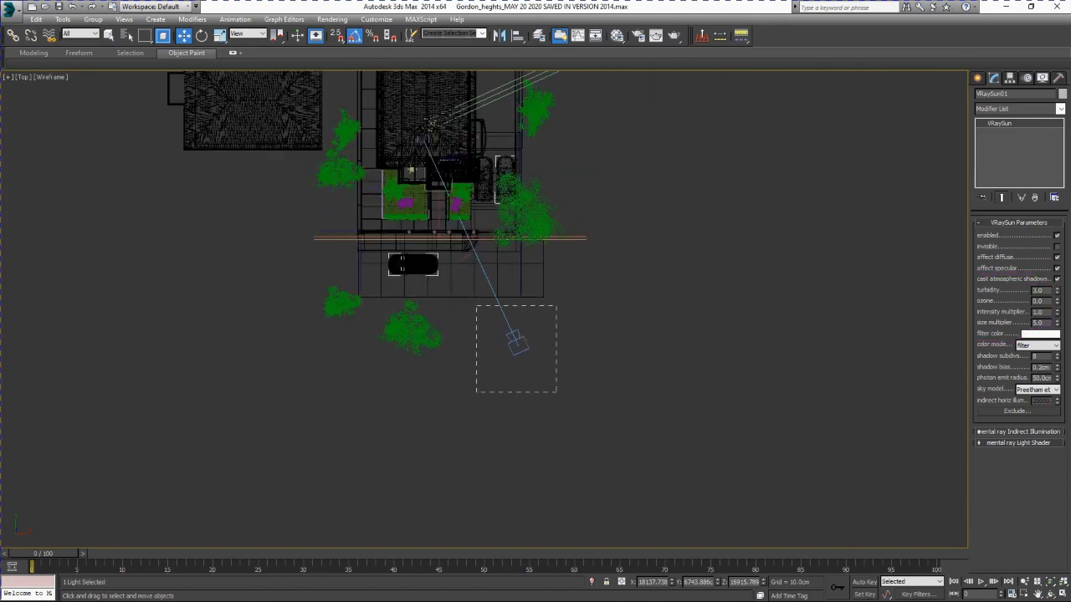
click(516, 341)
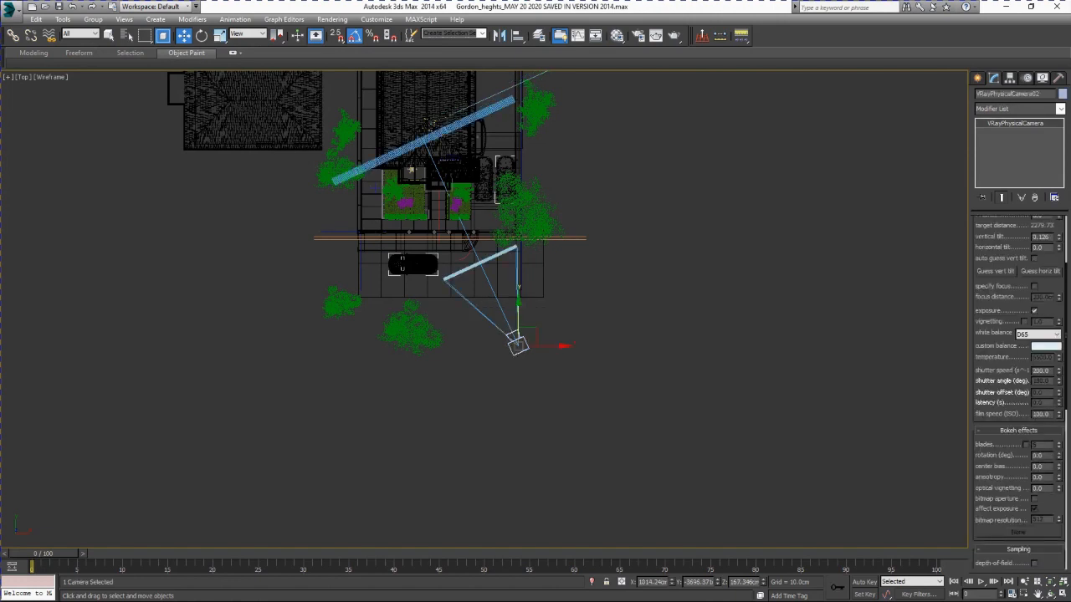
middle_drag(541, 190, 569, 224)
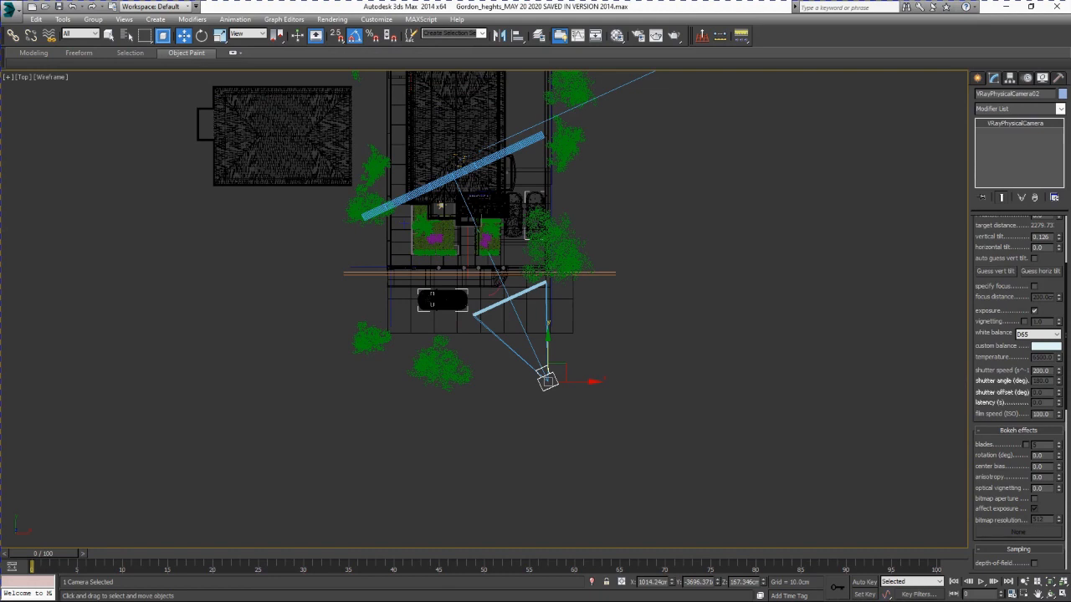
scroll(540, 368, up, 5)
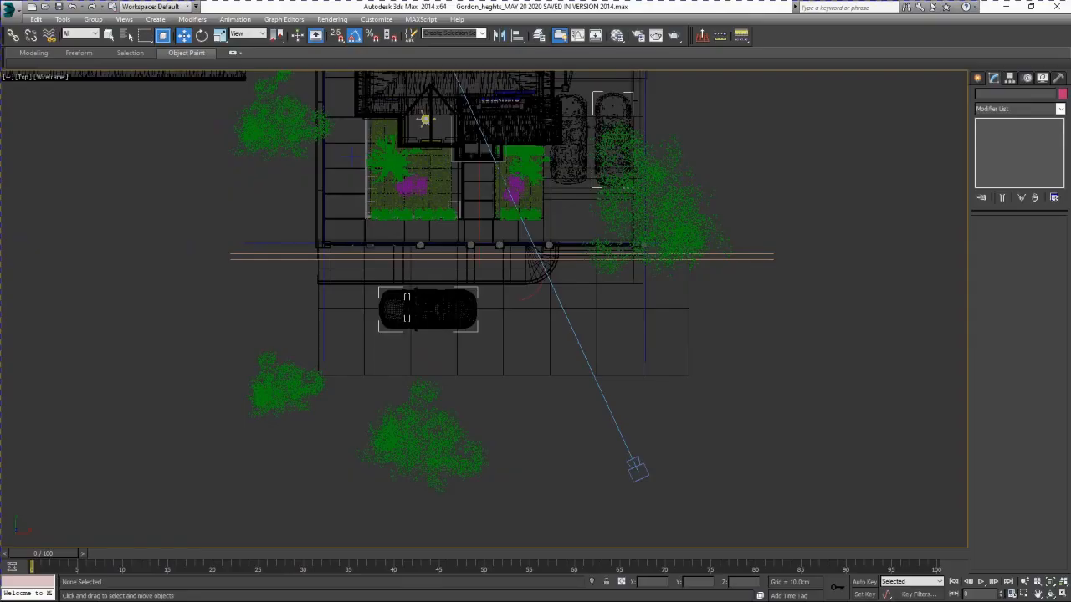
scroll(335, 234, up, 2)
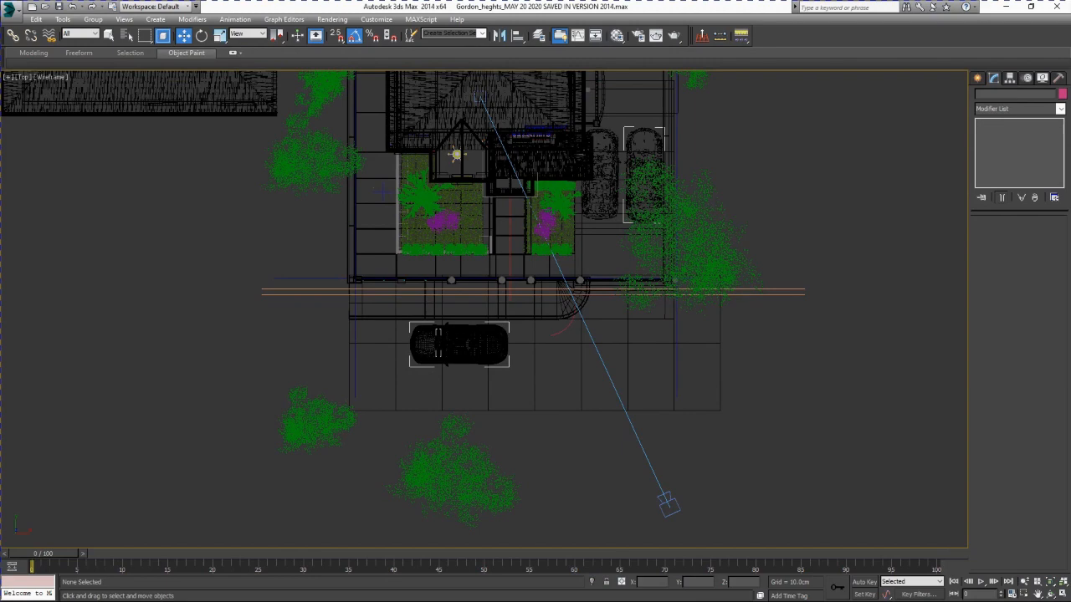
Examine the VRaySky parameters of the existing map in the Material Editor, then close the editor
key(m)
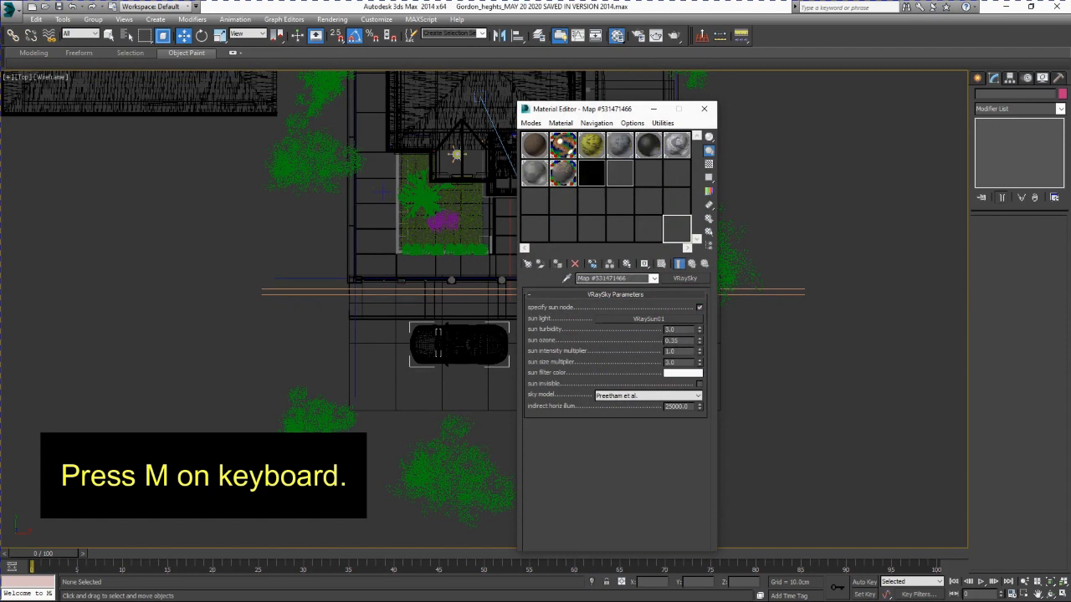
drag(615, 109, 574, 85)
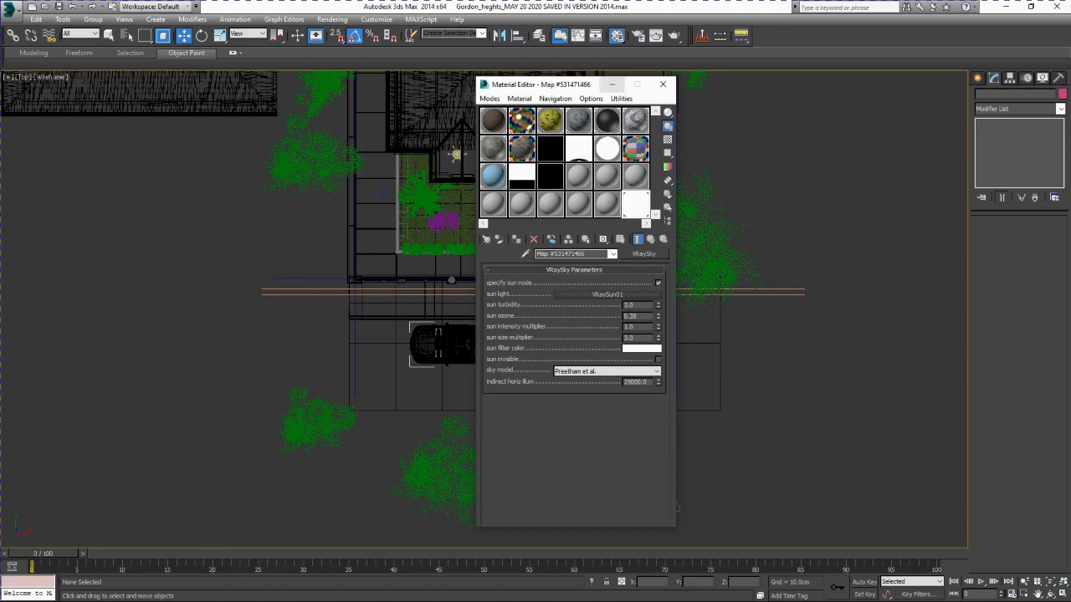
click(663, 84)
scroll(390, 539, down, 3)
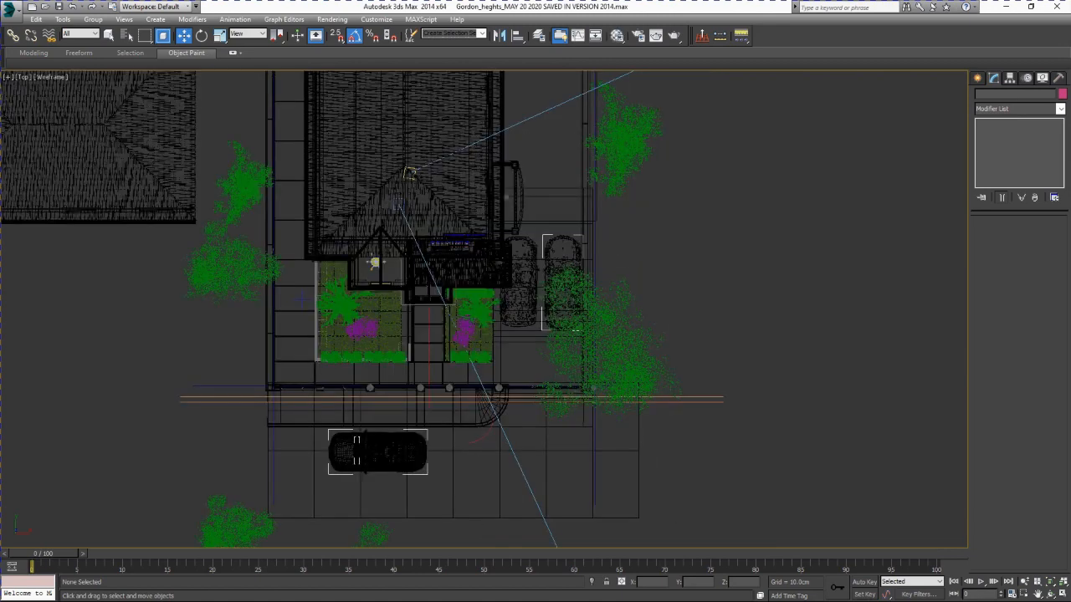
scroll(596, 289, down, 8)
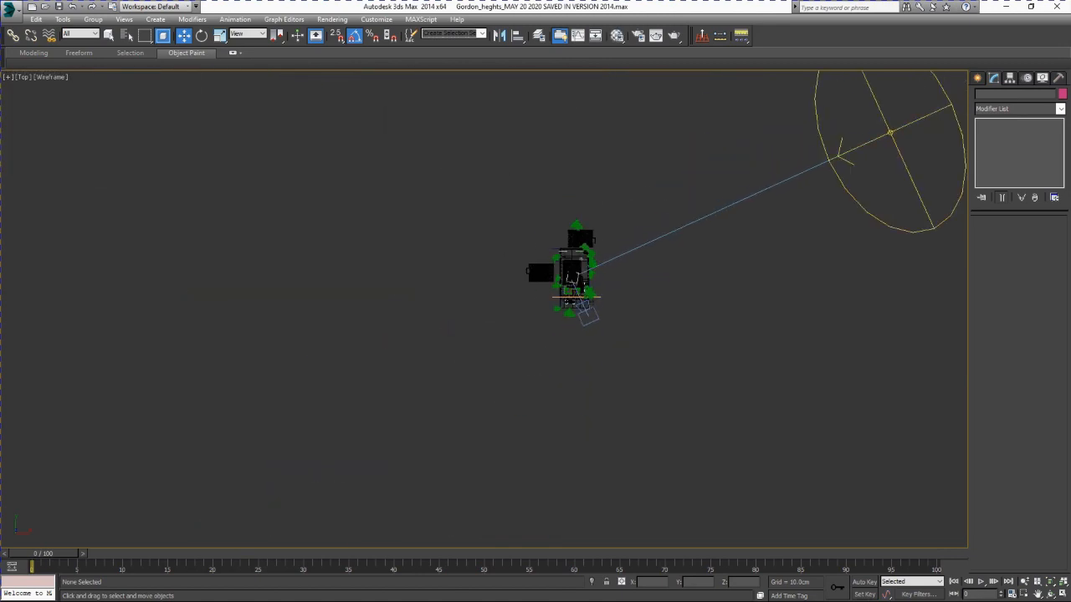
click(890, 132)
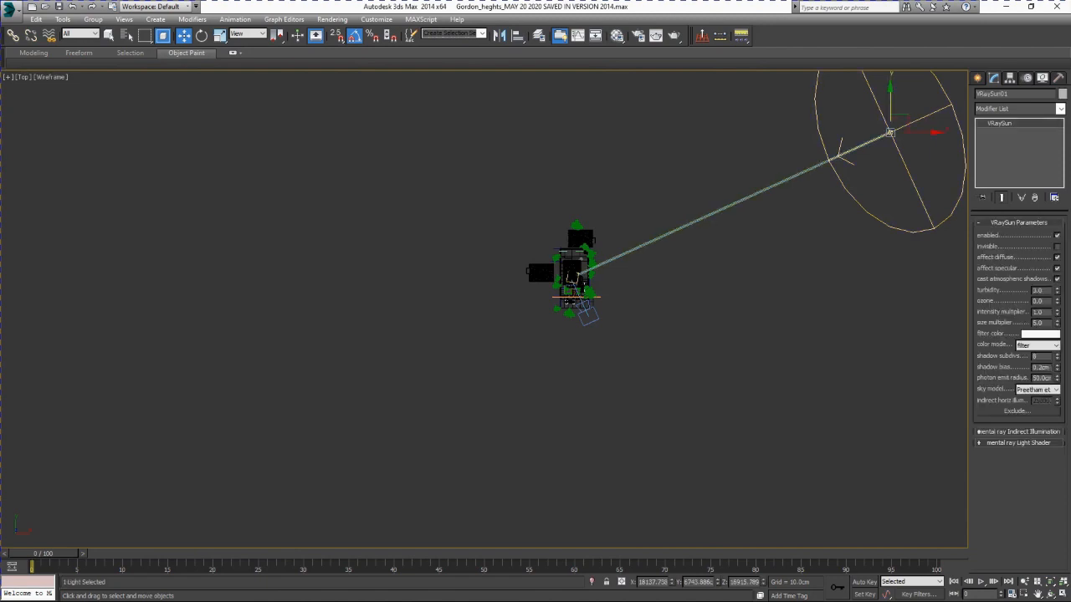
key(m)
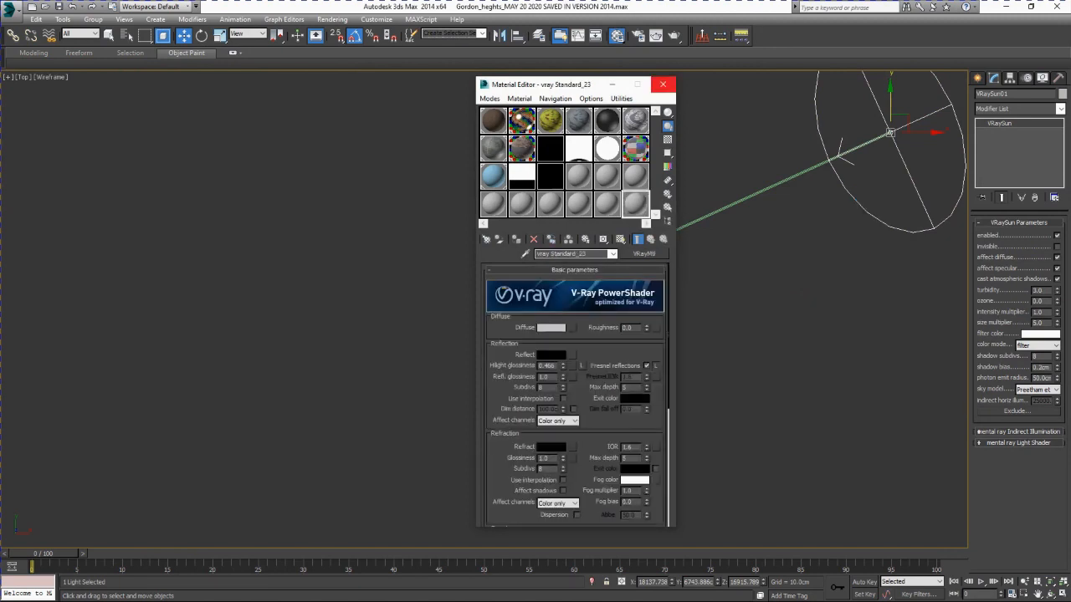
click(662, 84)
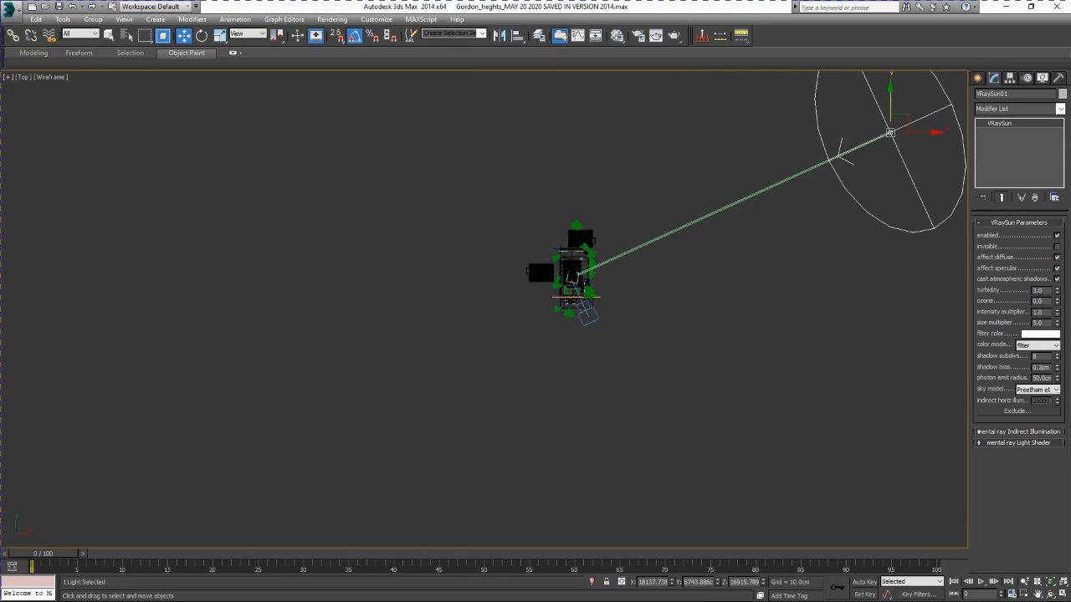
click(538, 248)
Load a VRaySky map from the V-Ray maps into the last sample slot of the Material Editor
middle_drag(538, 248, 425, 313)
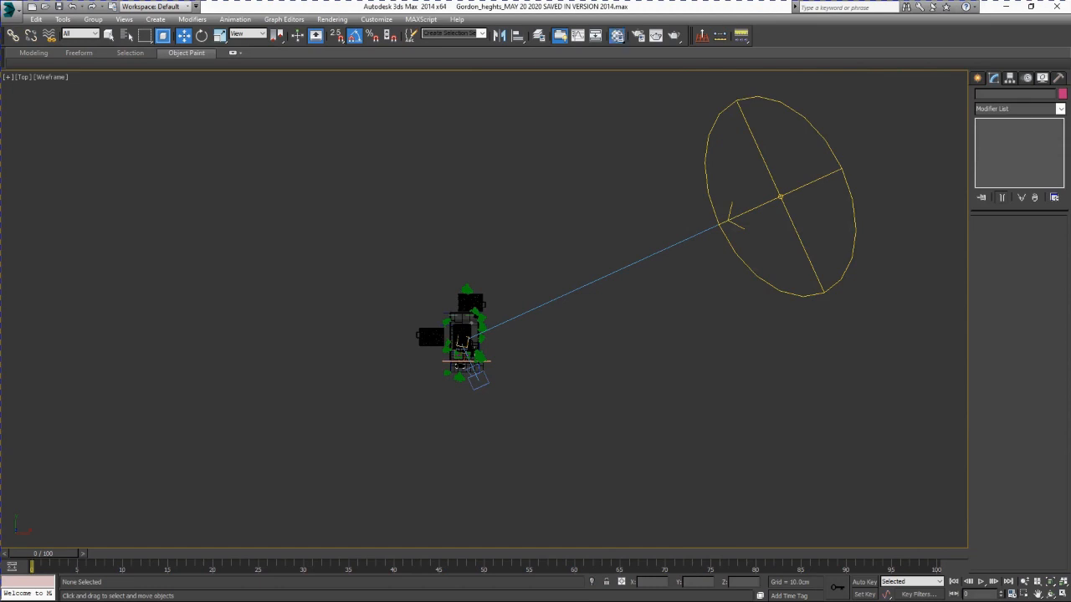
click(617, 35)
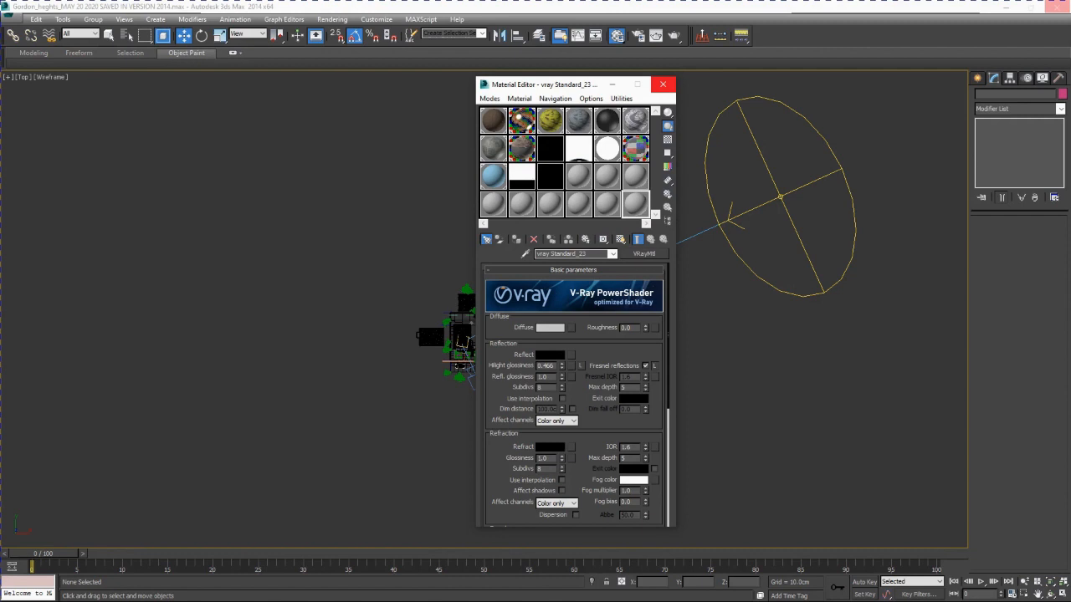
click(486, 239)
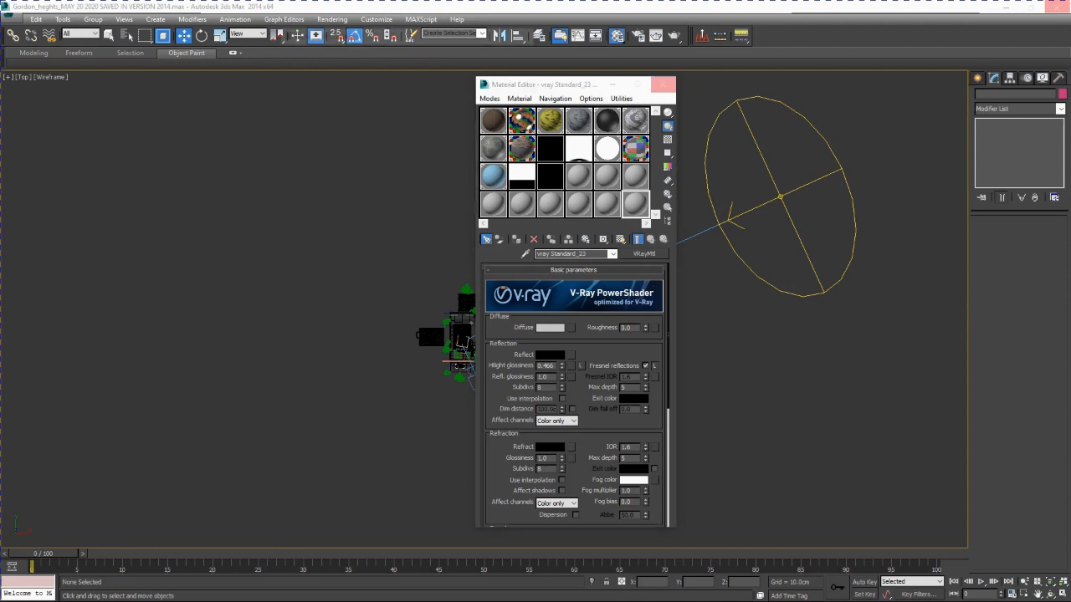
drag(402, 29, 335, 84)
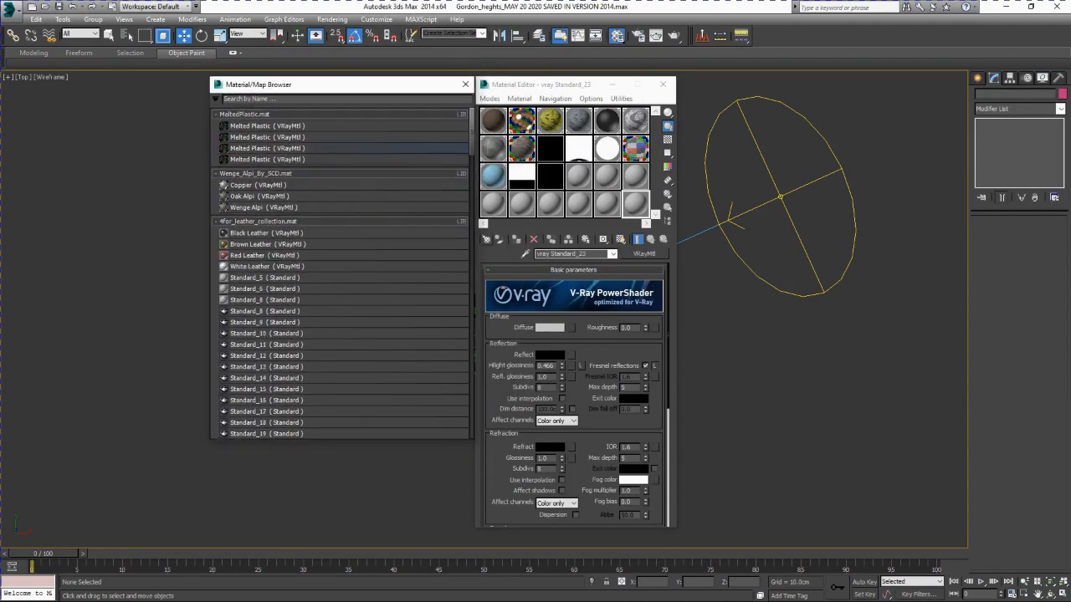
scroll(340, 274, down, 5)
scroll(340, 274, down, 15)
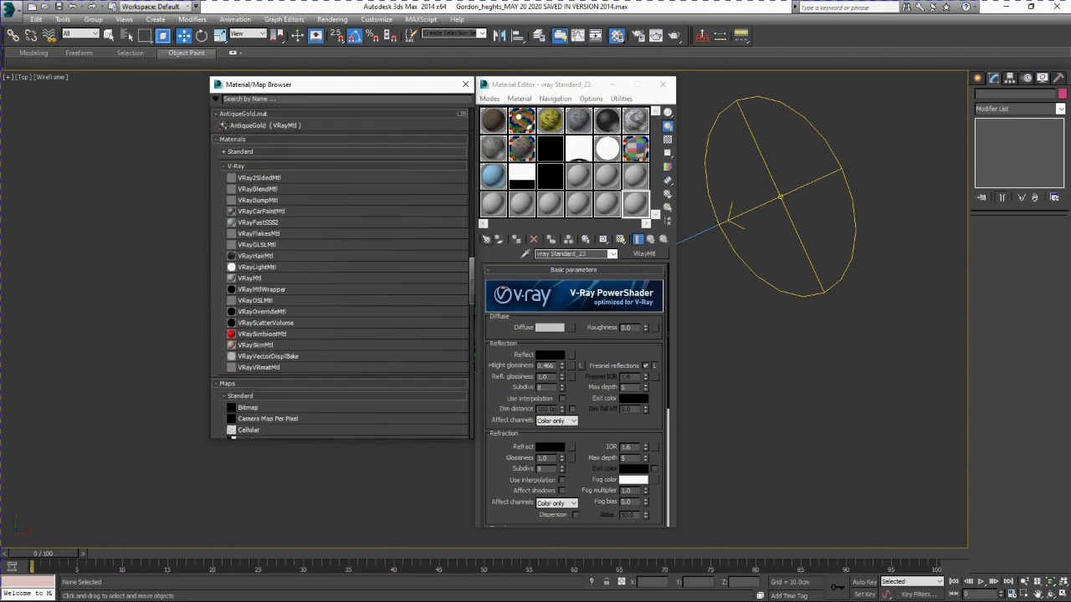
scroll(340, 273, down, 6)
scroll(340, 274, down, 10)
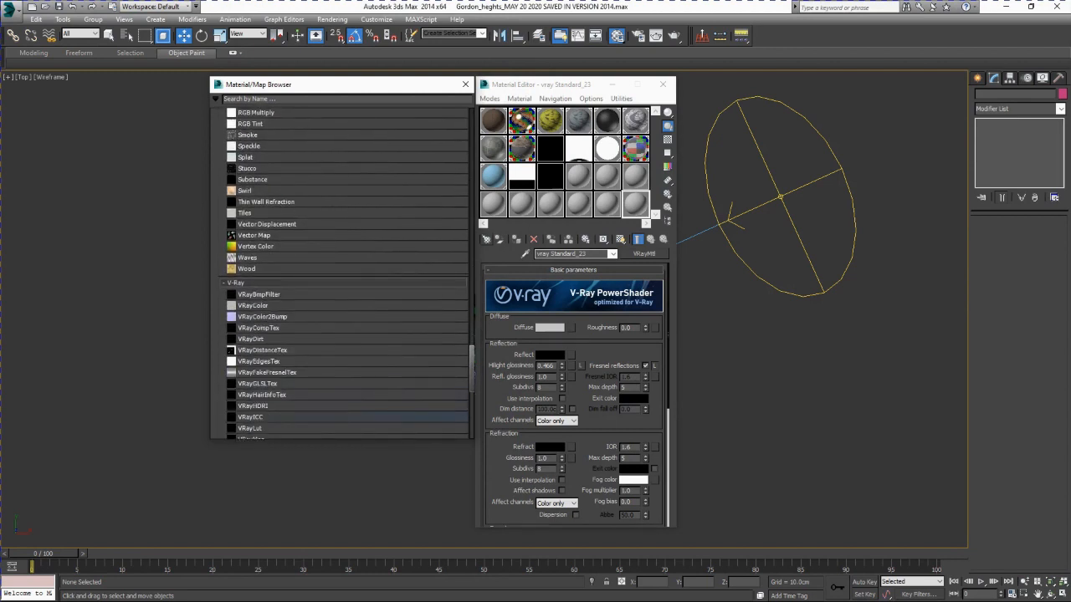
scroll(334, 416, down, 5)
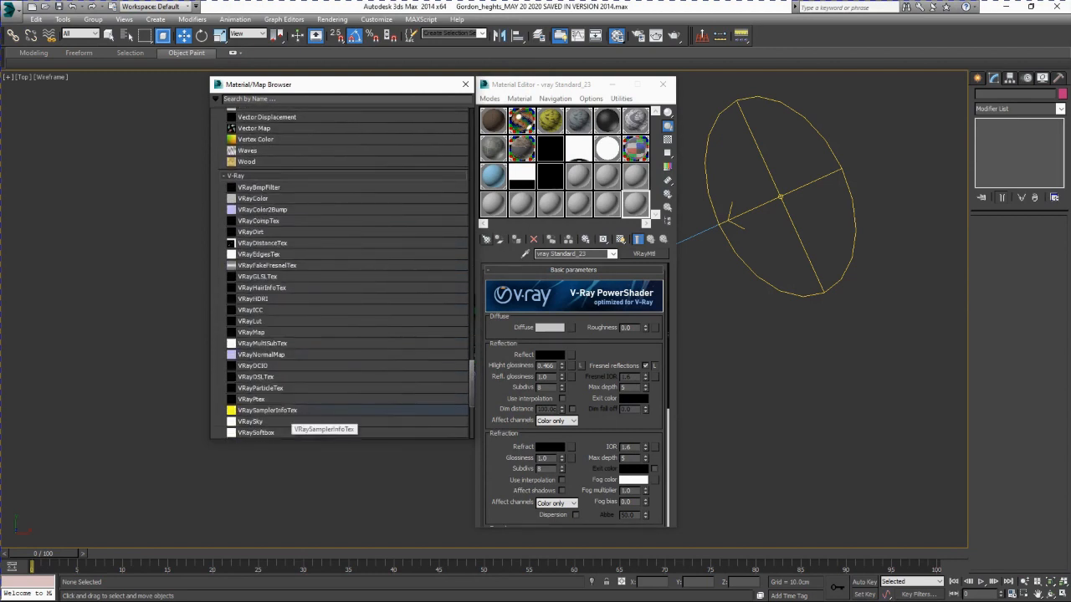
double_click(251, 422)
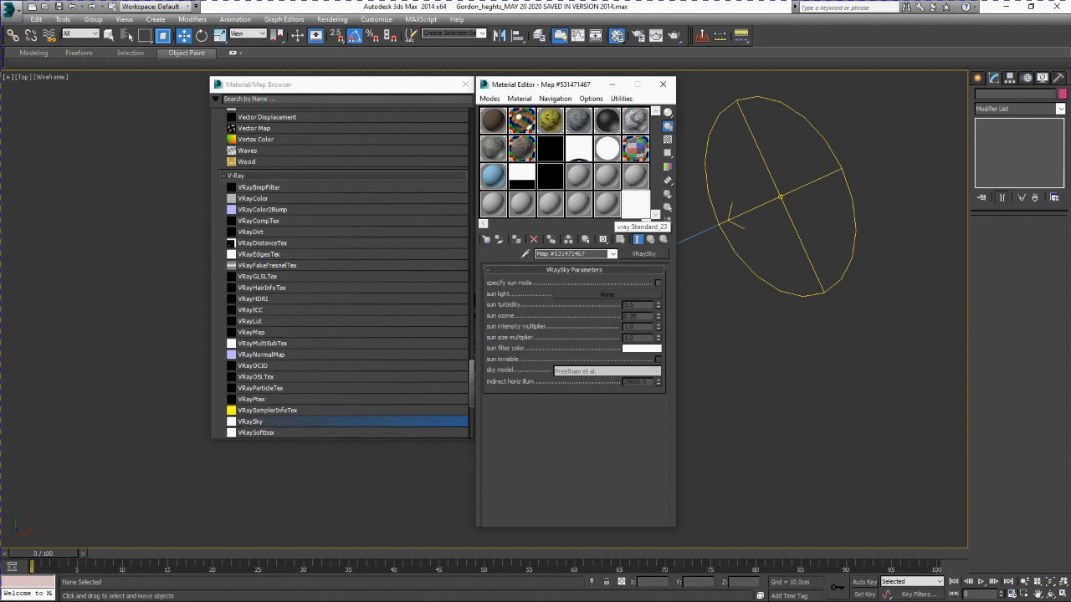
click(611, 206)
click(636, 205)
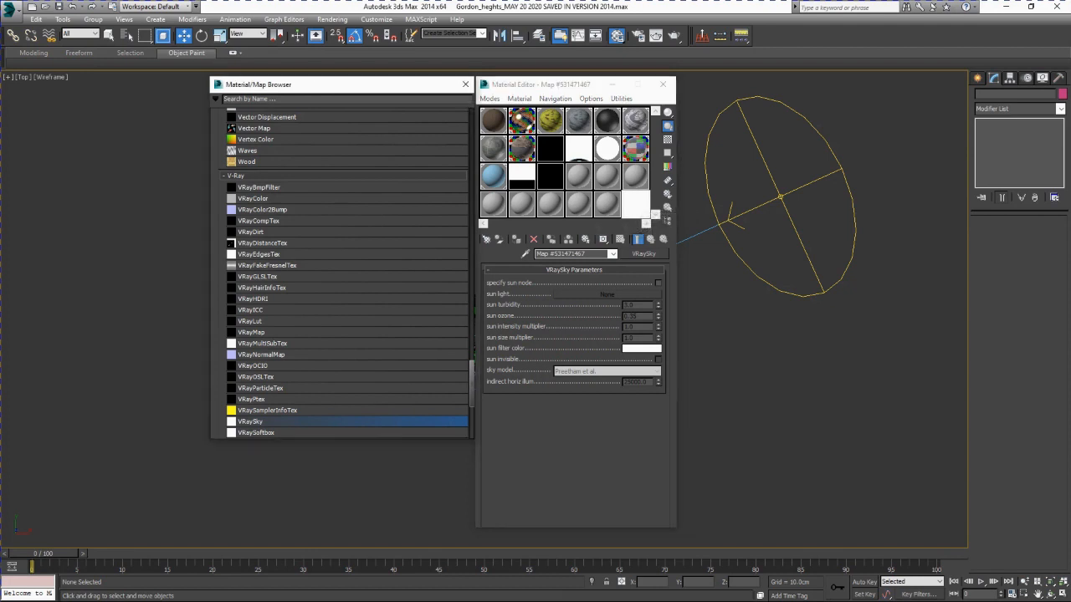
click(465, 85)
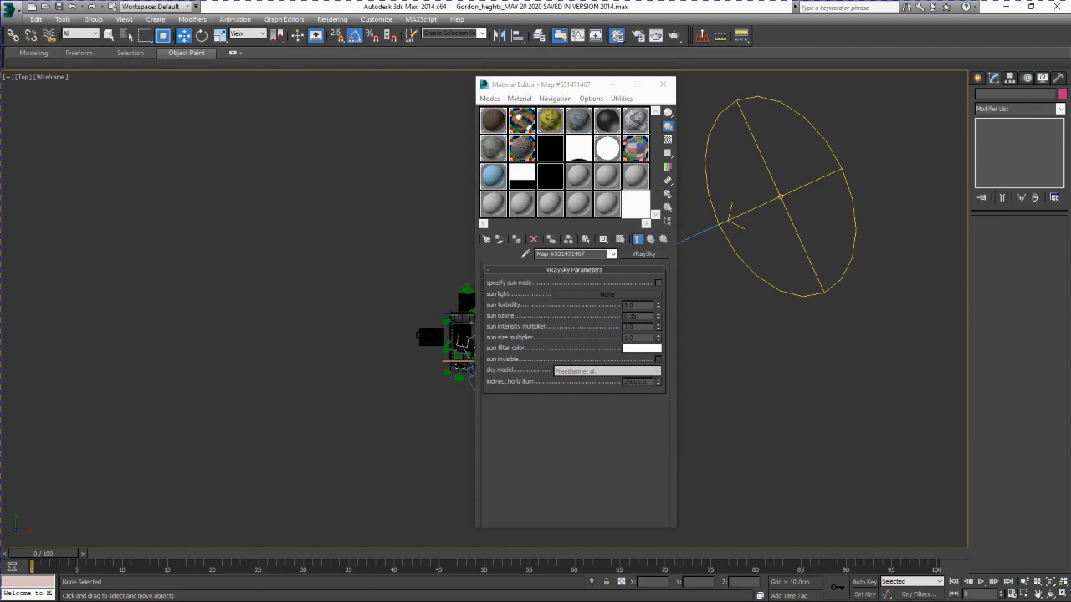
Enable specify sun node on the VRaySky map and assign VRaySun01 in the scene as its sun light
drag(562, 85, 449, 82)
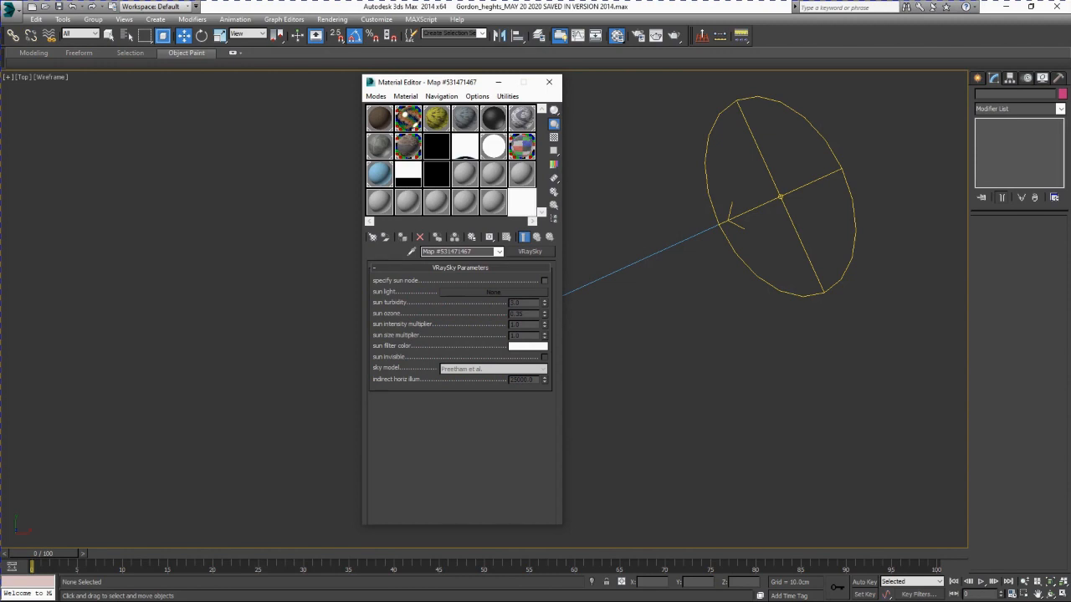
click(544, 281)
drag(670, 83, 817, 269)
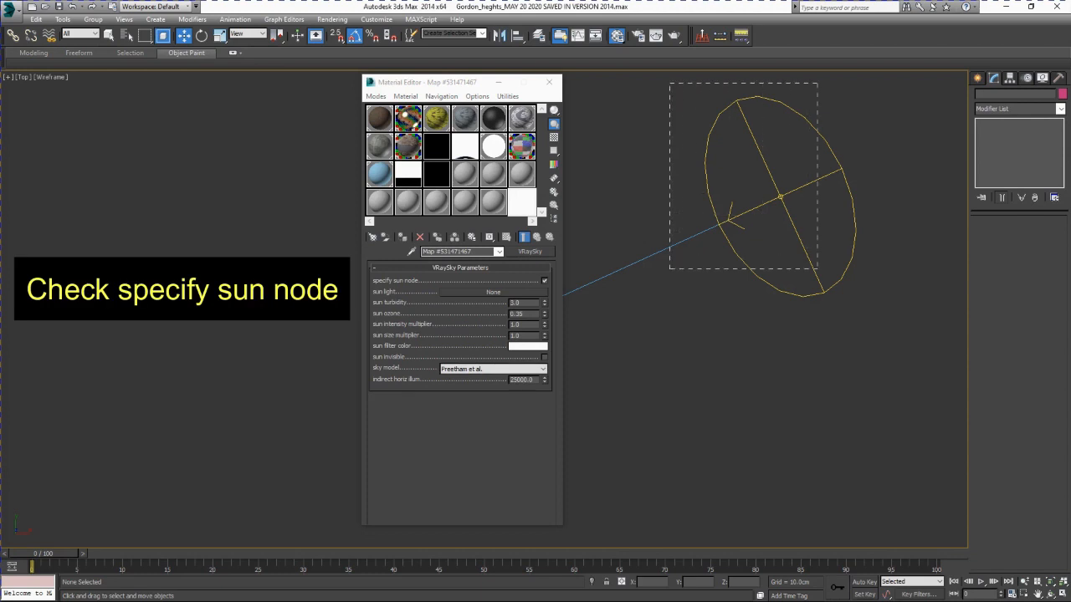
drag(902, 339, 902, 339)
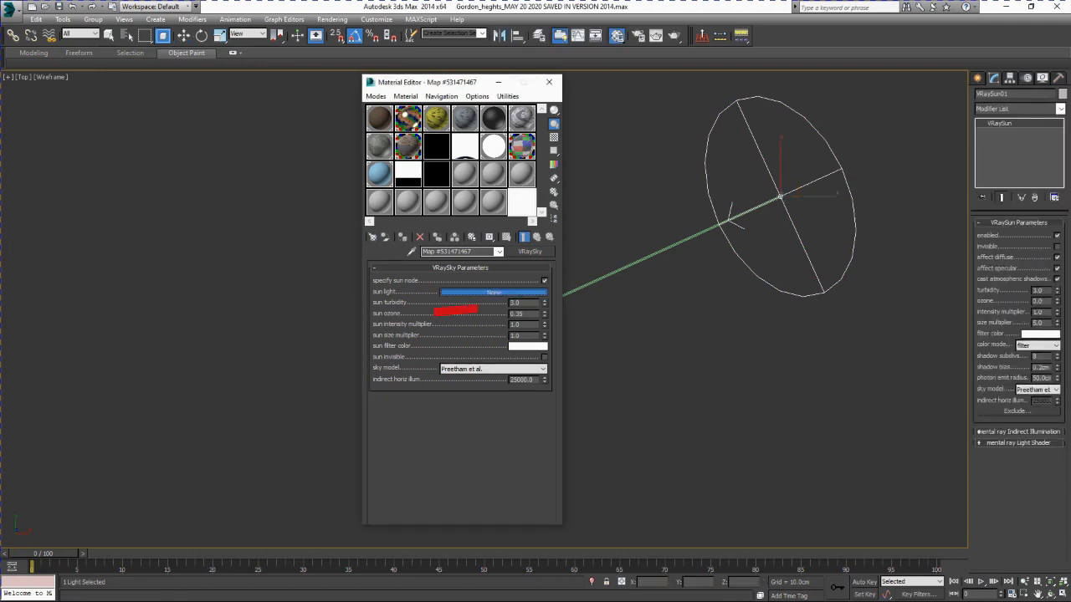
click(781, 196)
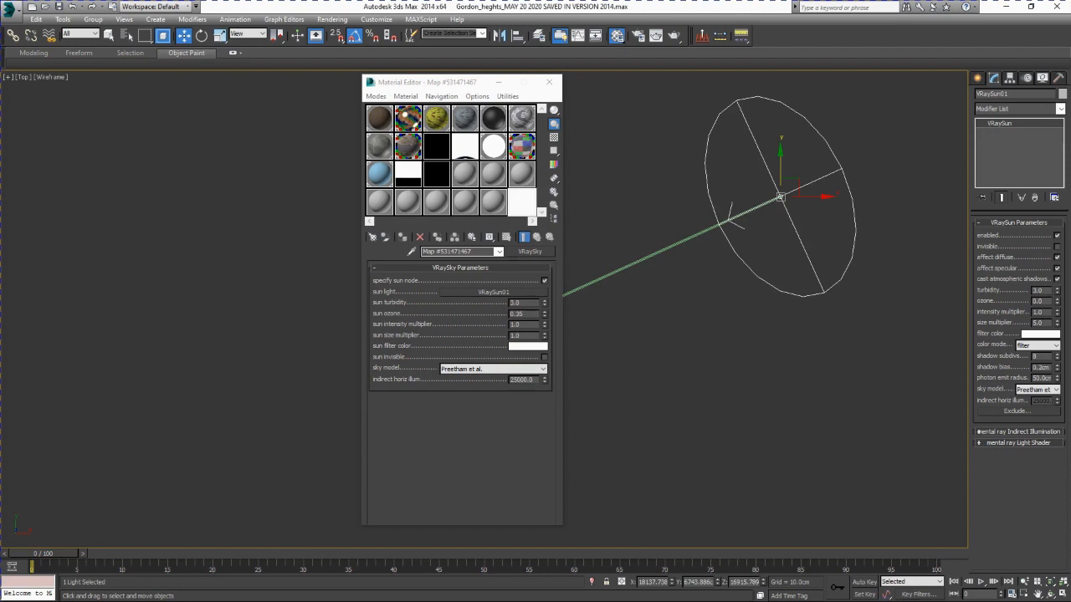
Set the VRaySky map's sun size multiplier to 3.0 and close the Material Editor
double_click(516, 325)
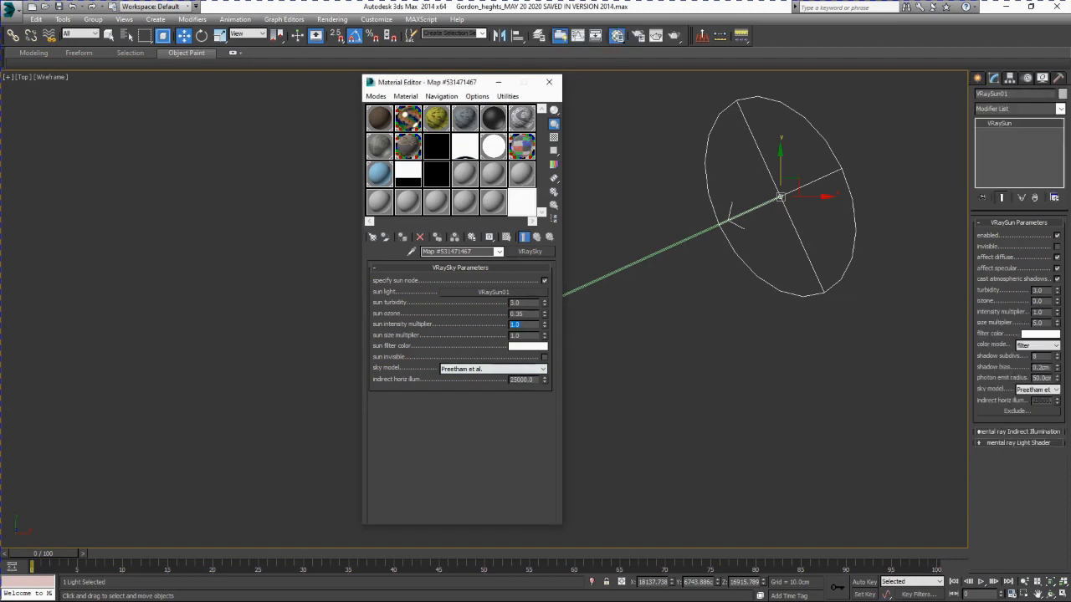
double_click(515, 335)
text(3)
key(Return)
double_click(517, 335)
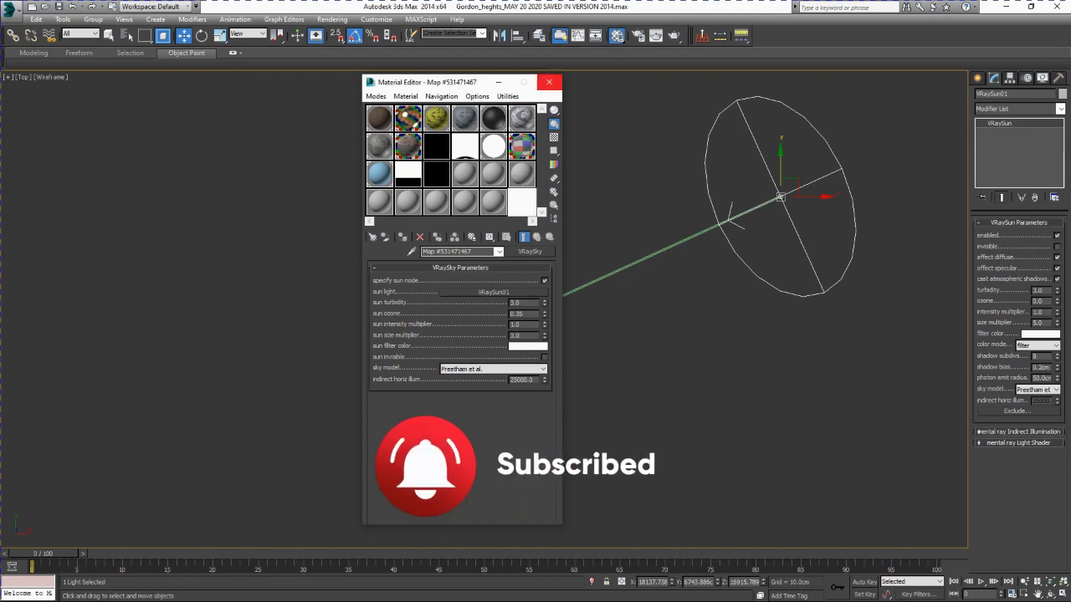
click(549, 82)
Deselect the sun and maximize the VRayPhysicalCamera02 view of the house
click(567, 471)
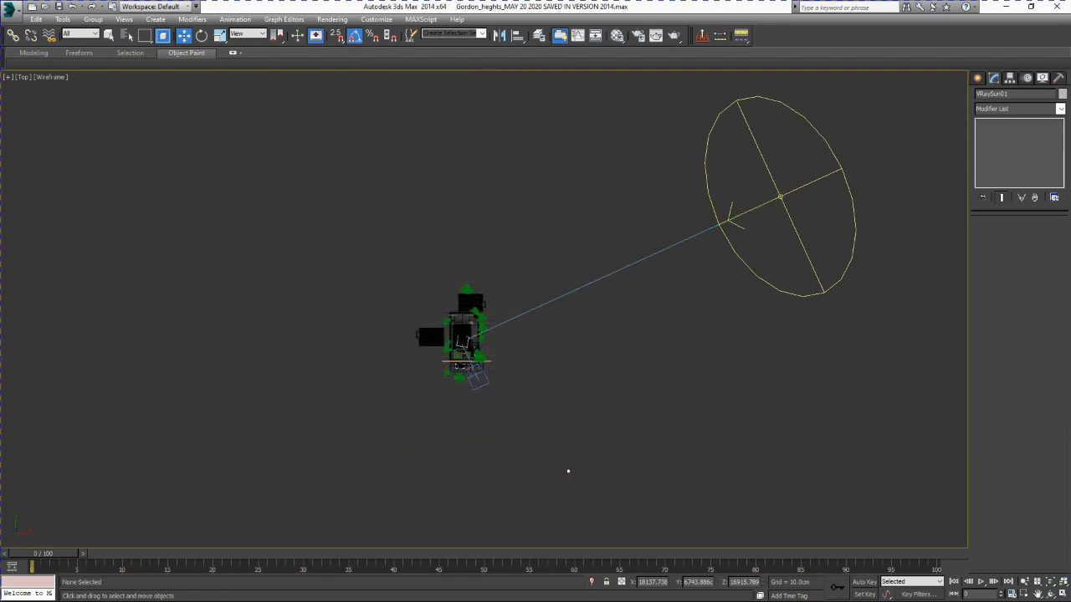
key(alt+w)
click(552, 377)
key(alt+w)
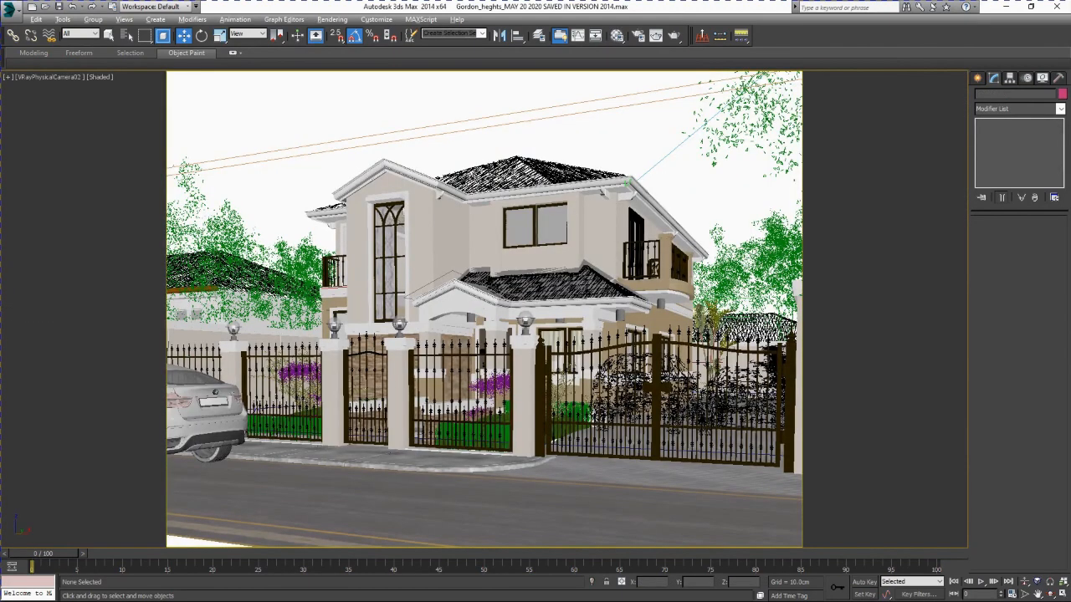
click(454, 302)
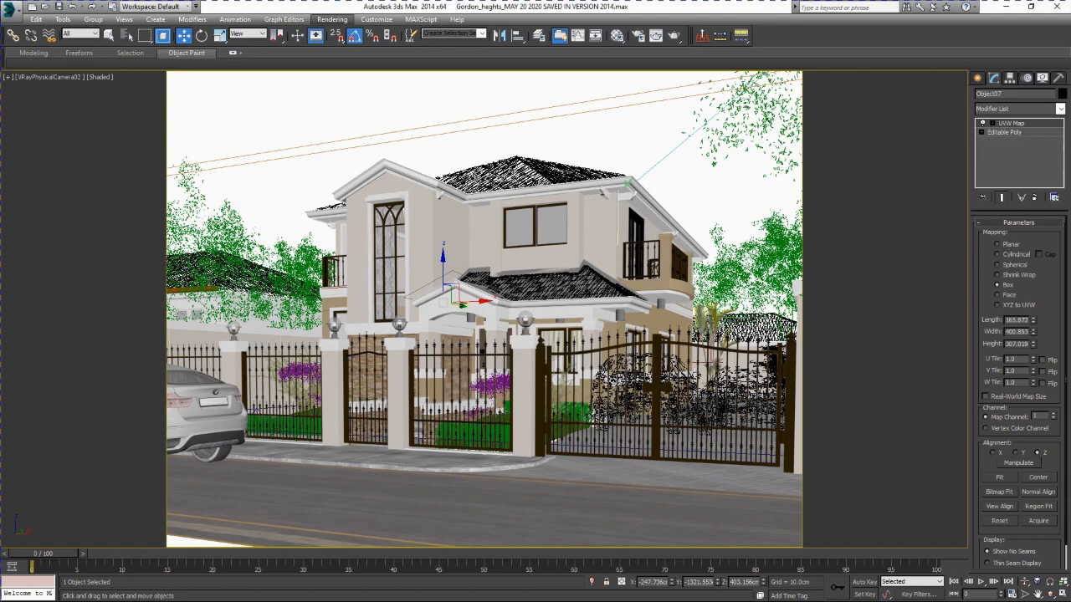
Open the render setup and set the output size to 2400 wide by 1800 high with the image aspect locked
click(332, 18)
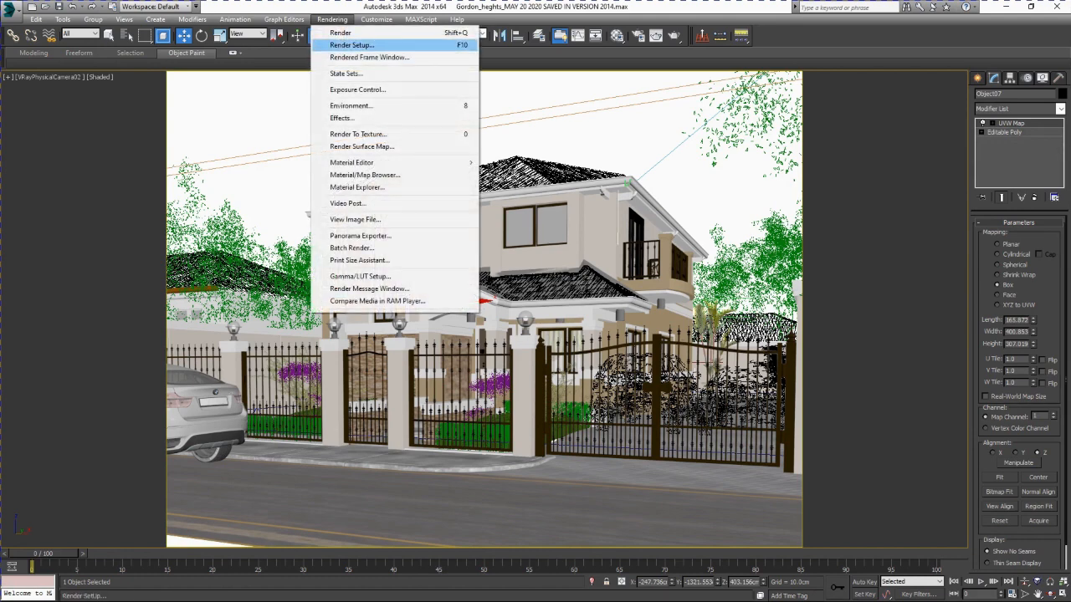
click(352, 45)
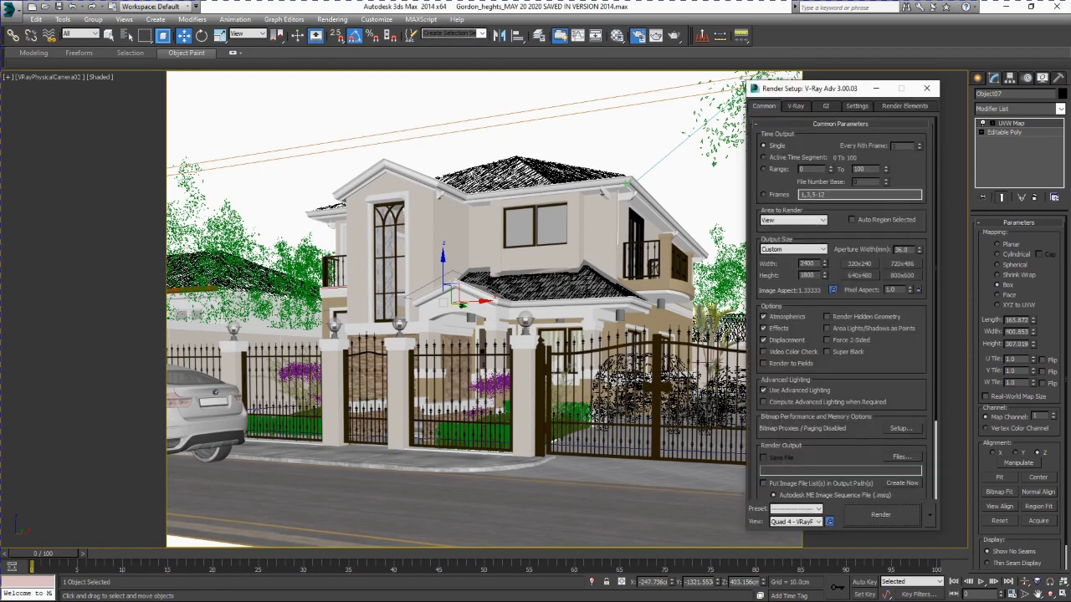
scroll(840, 309, down, 1)
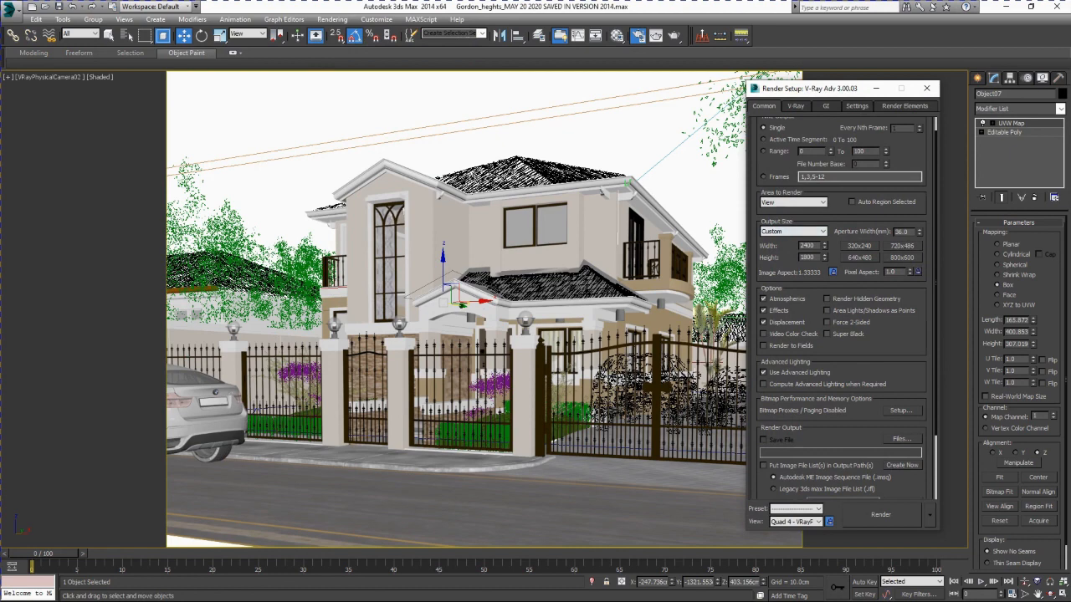
double_click(807, 246)
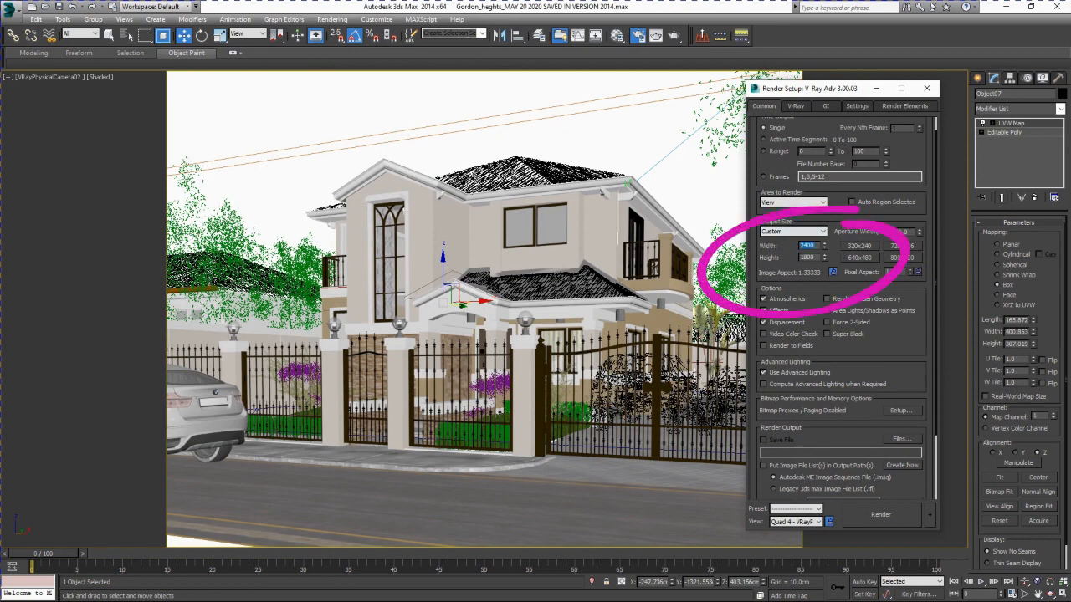
click(814, 258)
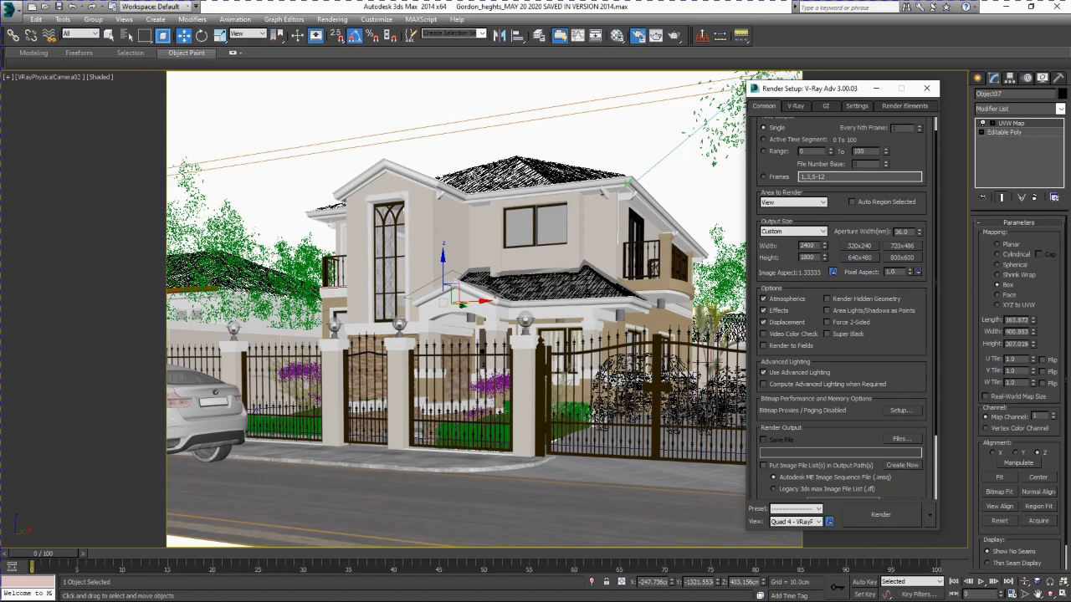
double_click(807, 258)
click(810, 258)
double_click(807, 246)
double_click(808, 258)
text(0)
text(800)
click(833, 272)
click(832, 272)
scroll(844, 308, down, 3)
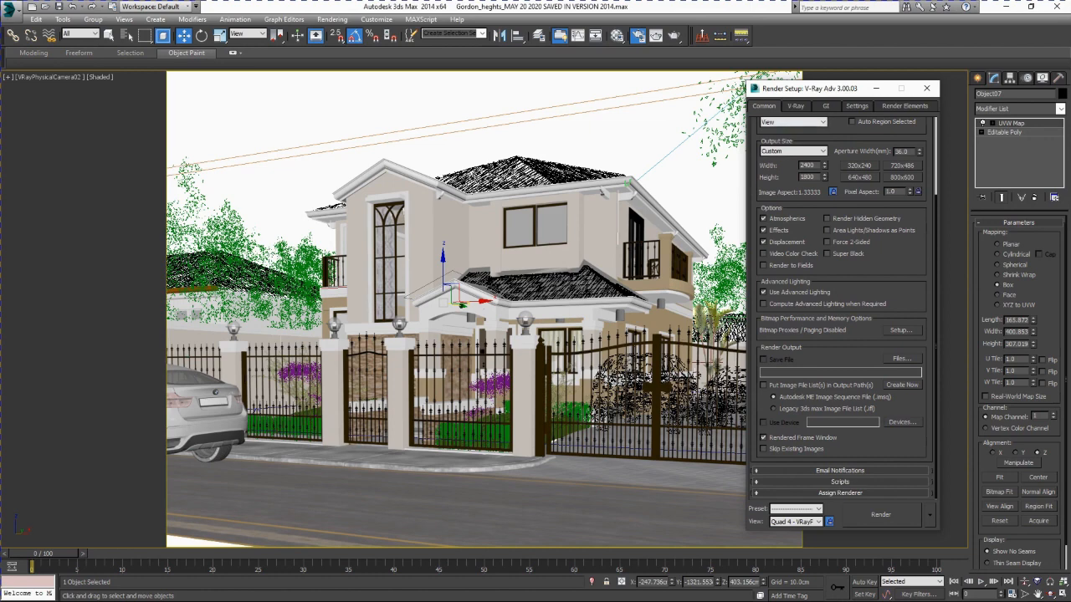
Expand the V-Ray frame buffer settings and choose Catmull-Rom as the antialiasing image filter
click(796, 106)
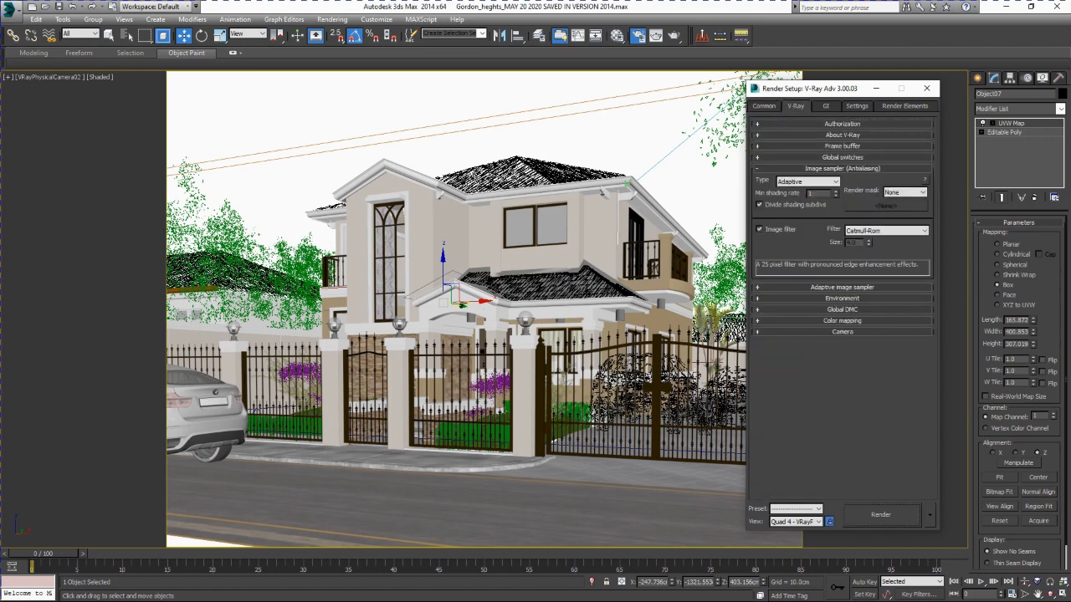
drag(837, 88, 785, 83)
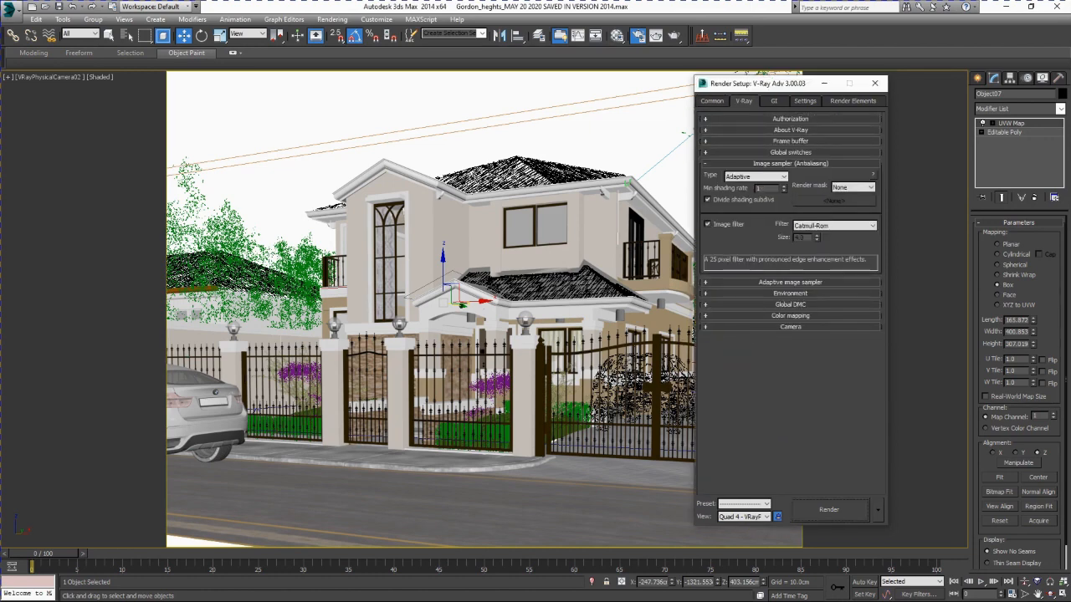
click(790, 141)
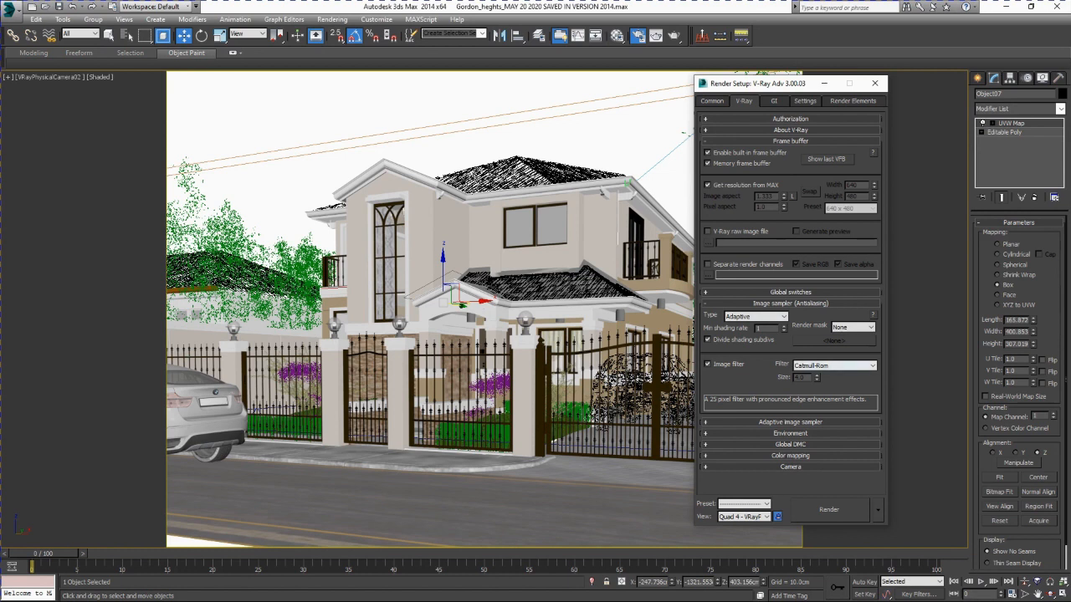
click(858, 365)
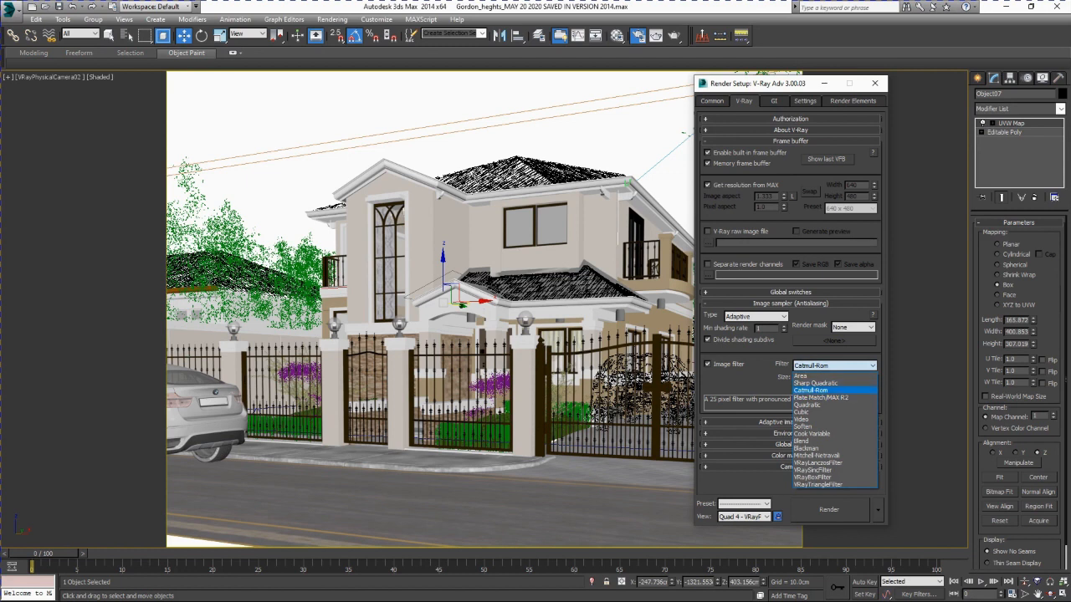
click(824, 391)
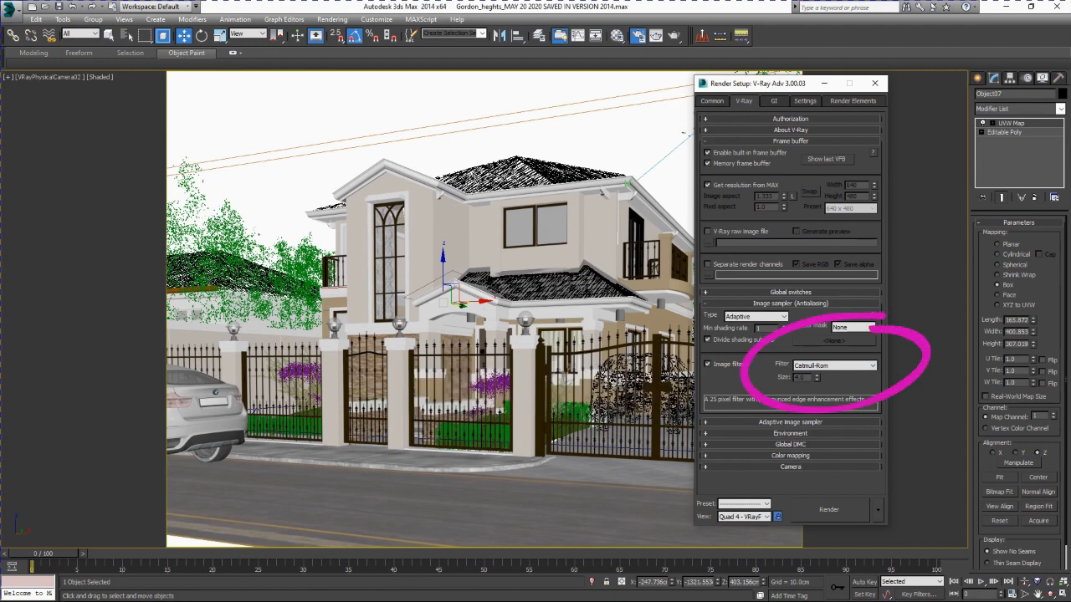
Review the V-Ray adaptive image sampler, environment and global DMC settings
drag(753, 82, 729, 67)
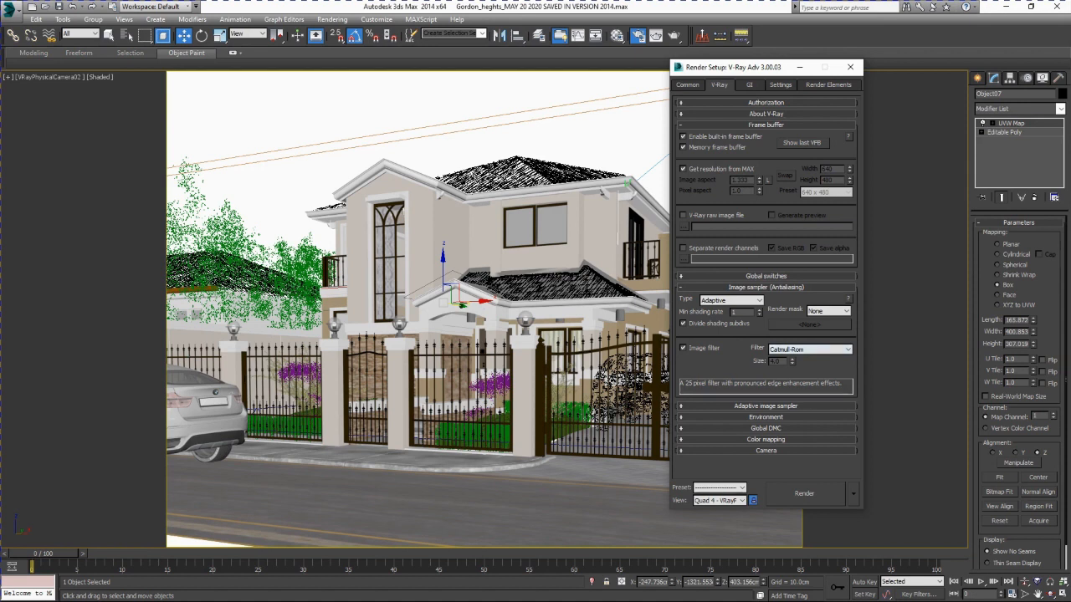
click(765, 406)
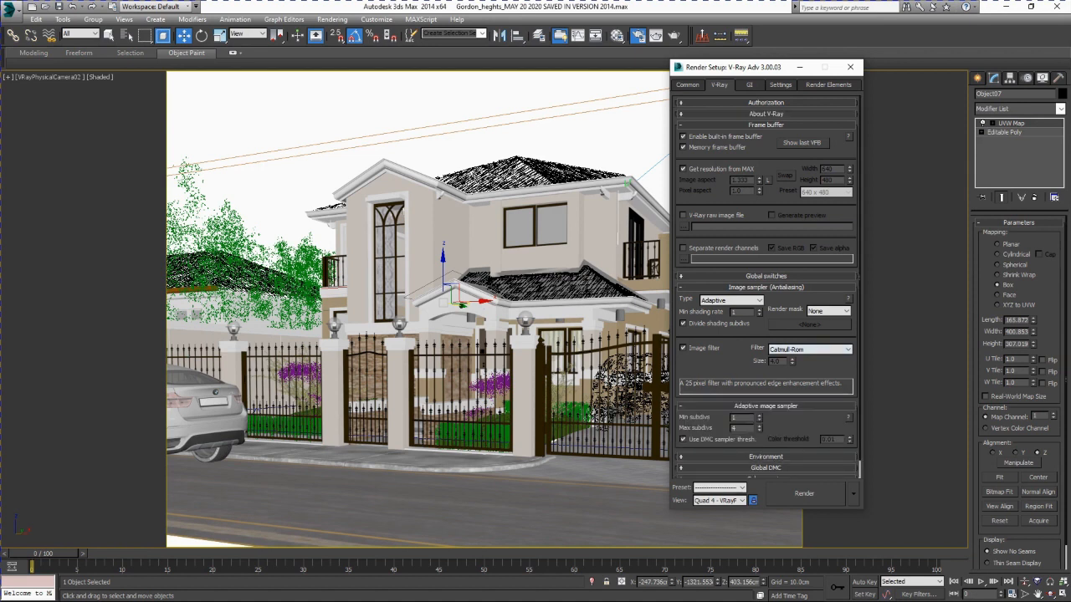
click(766, 405)
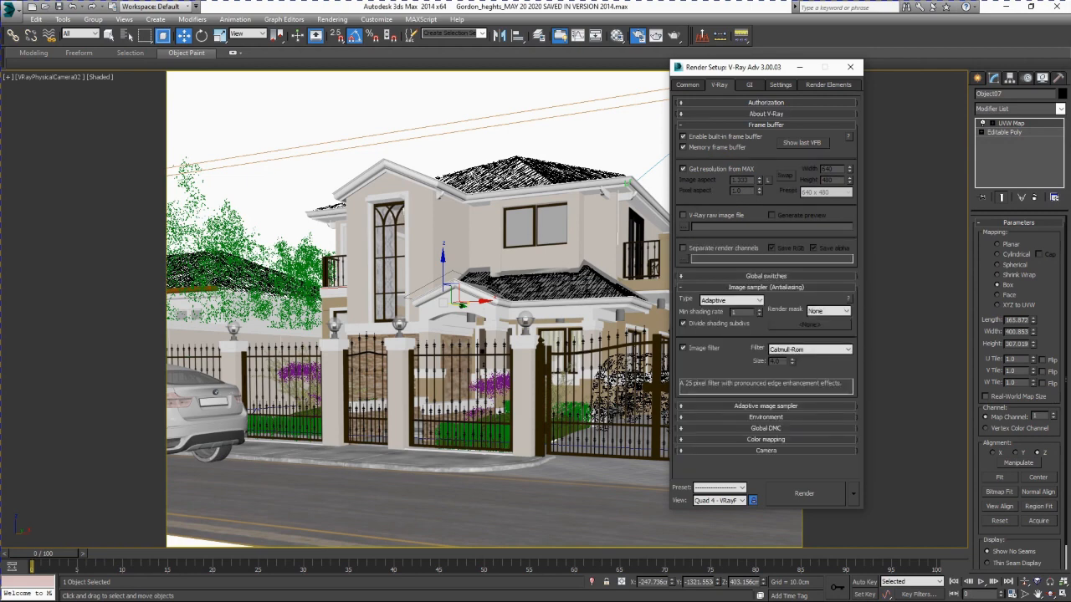
click(765, 417)
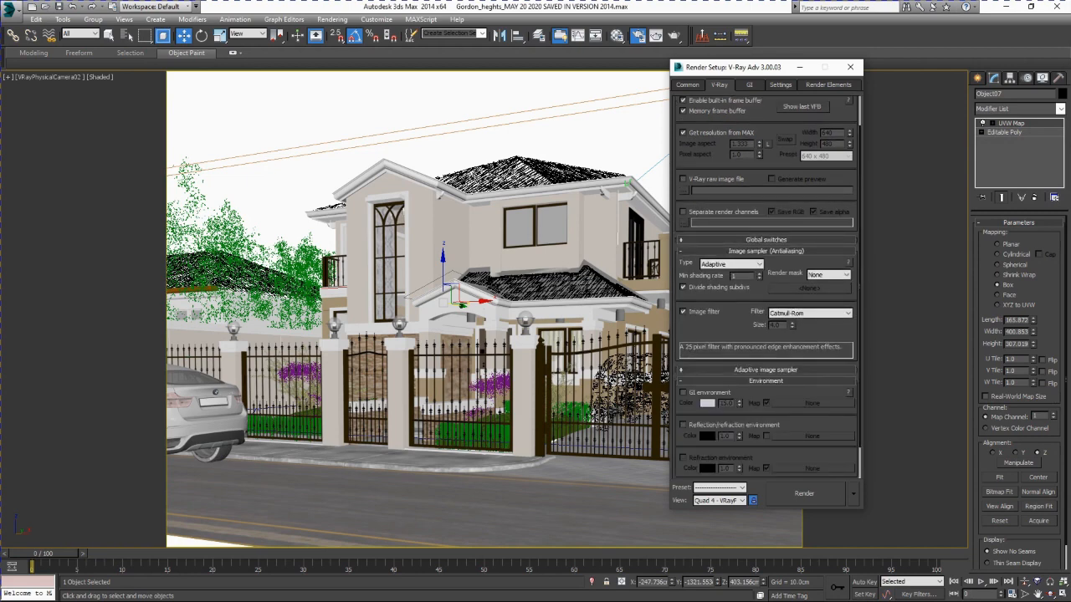
scroll(768, 287, down, 1)
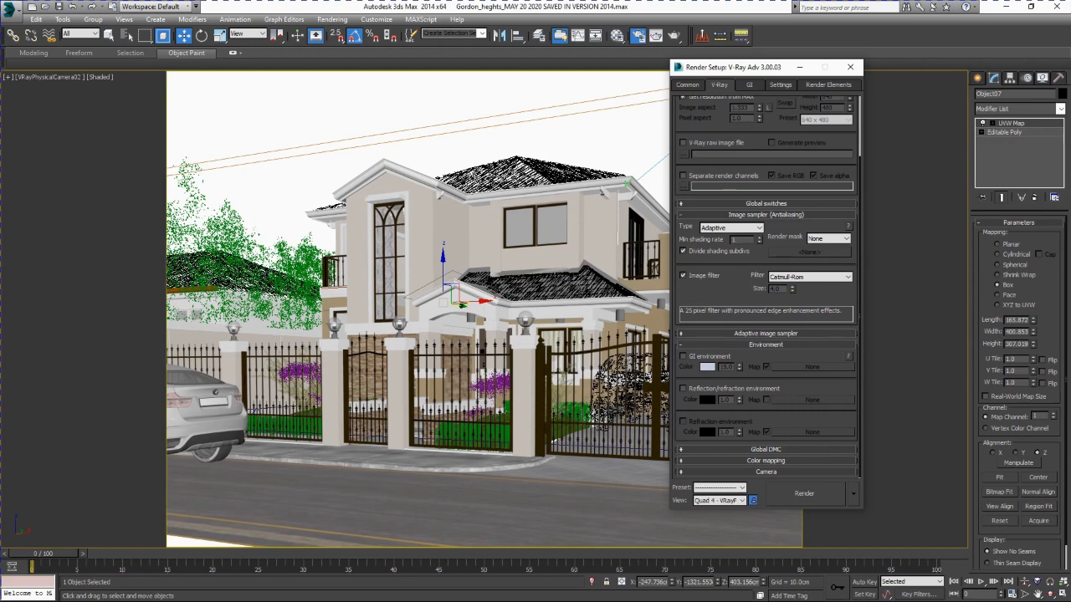
click(765, 344)
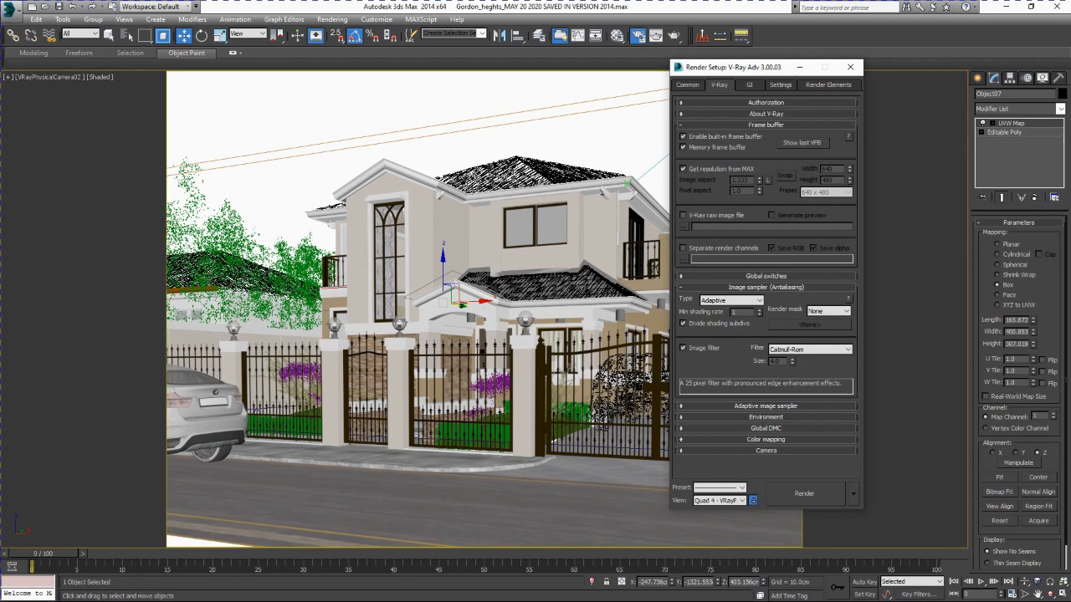
click(765, 428)
click(765, 428)
Expand the color mapping settings and set the Reinhard burn value to 1.0
click(766, 440)
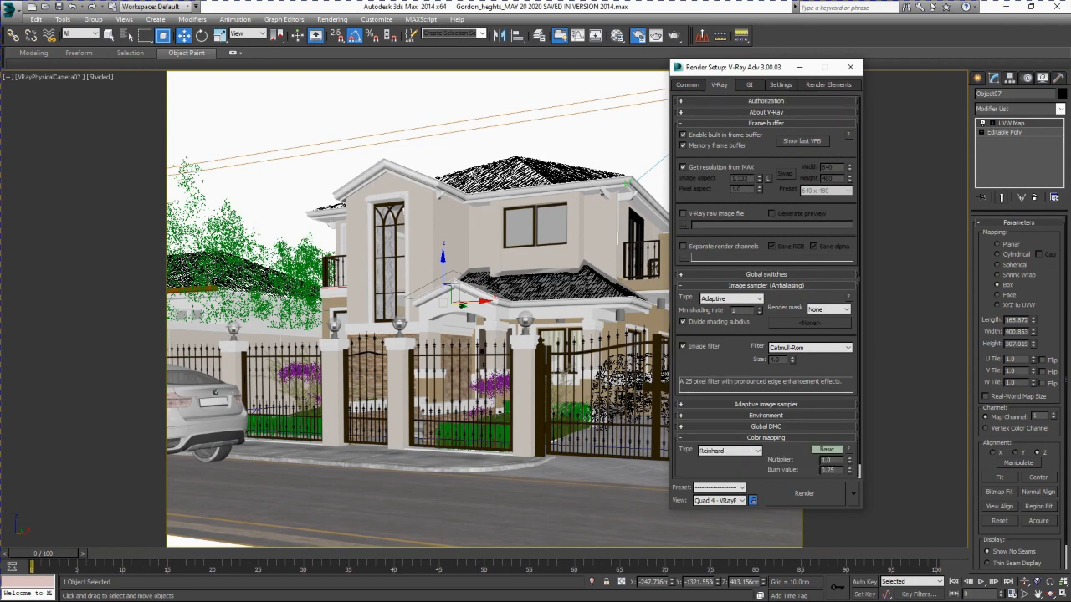
click(729, 451)
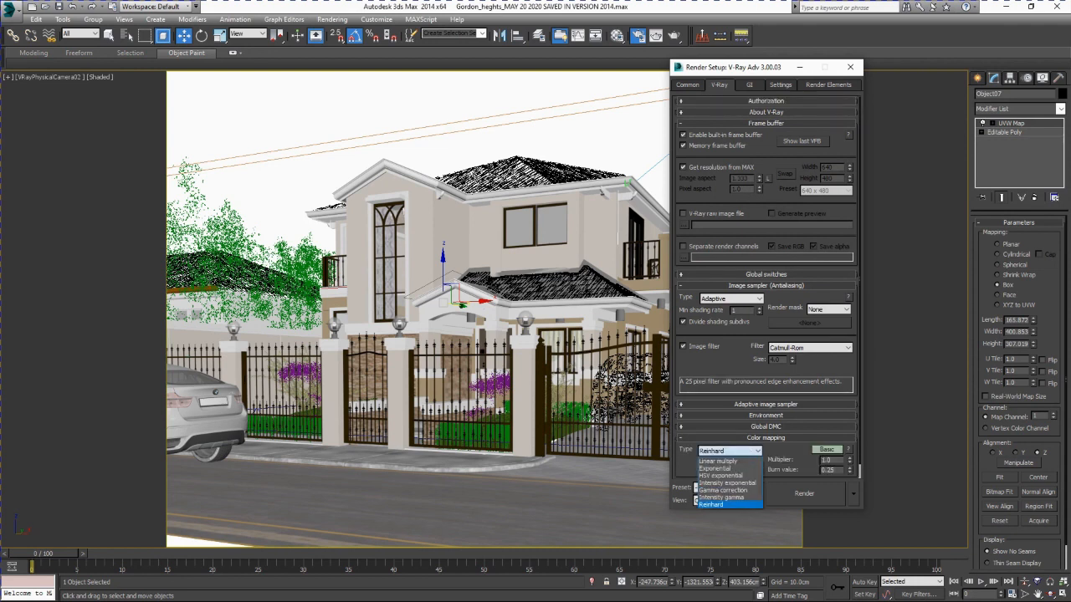
click(730, 451)
double_click(829, 470)
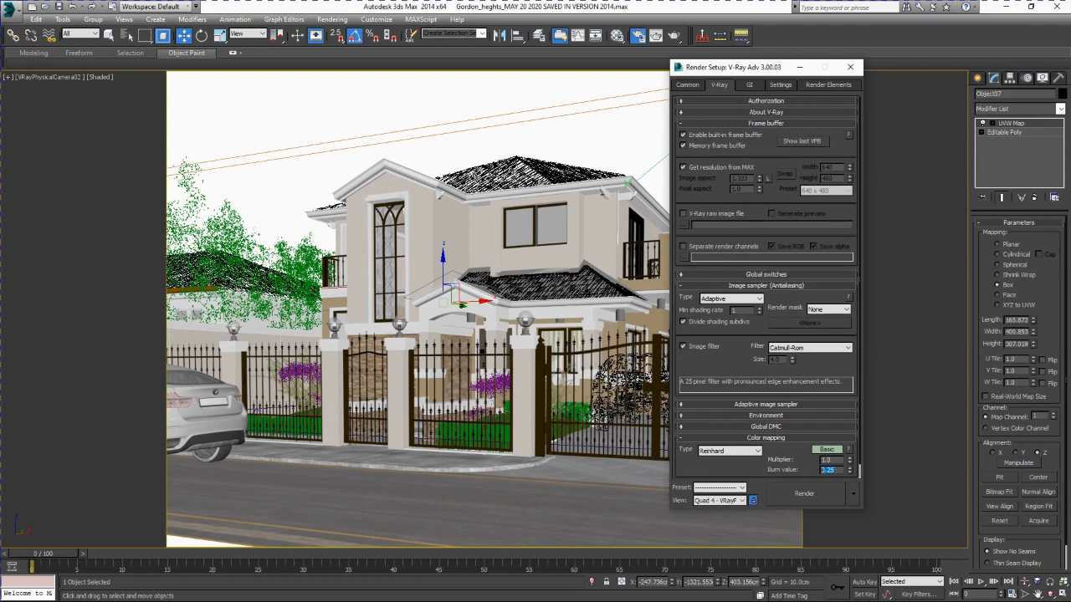
text(1)
Try Linear multiply as the color mapping type
click(730, 451)
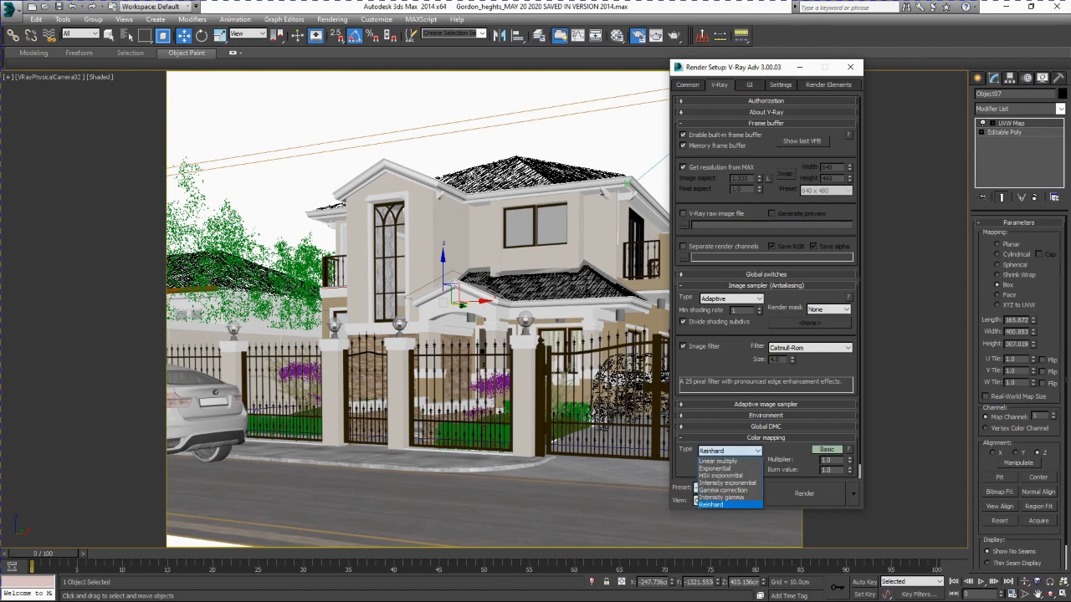
click(730, 450)
click(730, 451)
click(719, 461)
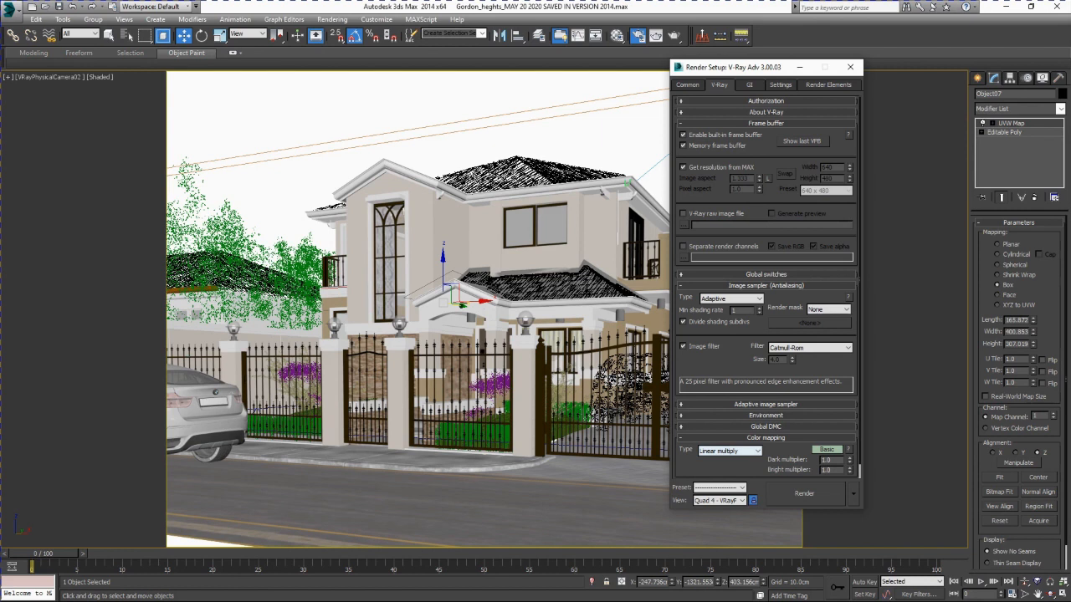
Set the color mapping type to Reinhard with a burn value of 0.25
click(729, 450)
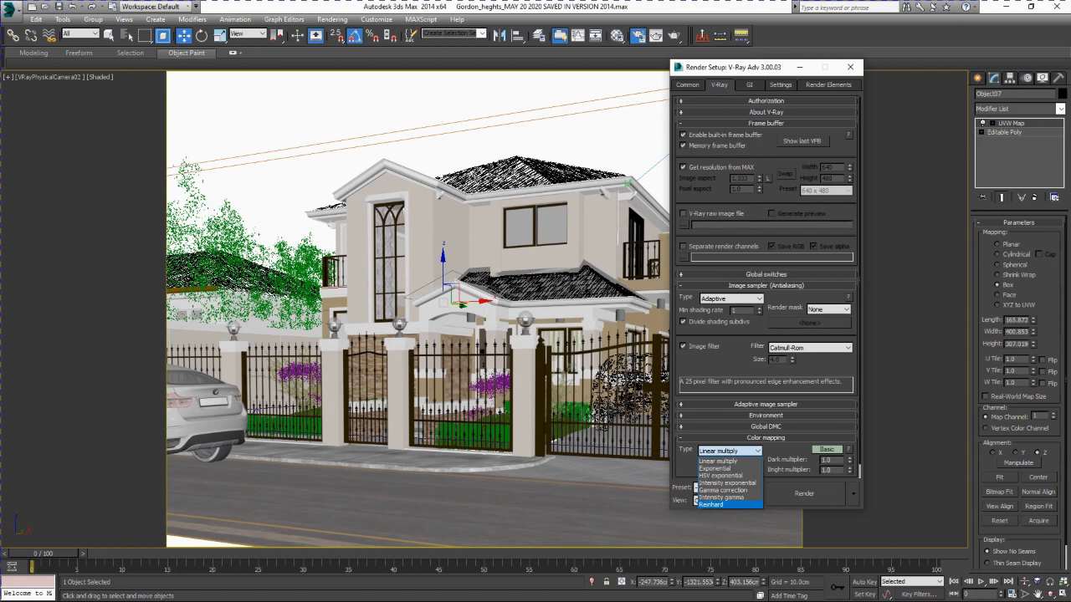
click(711, 505)
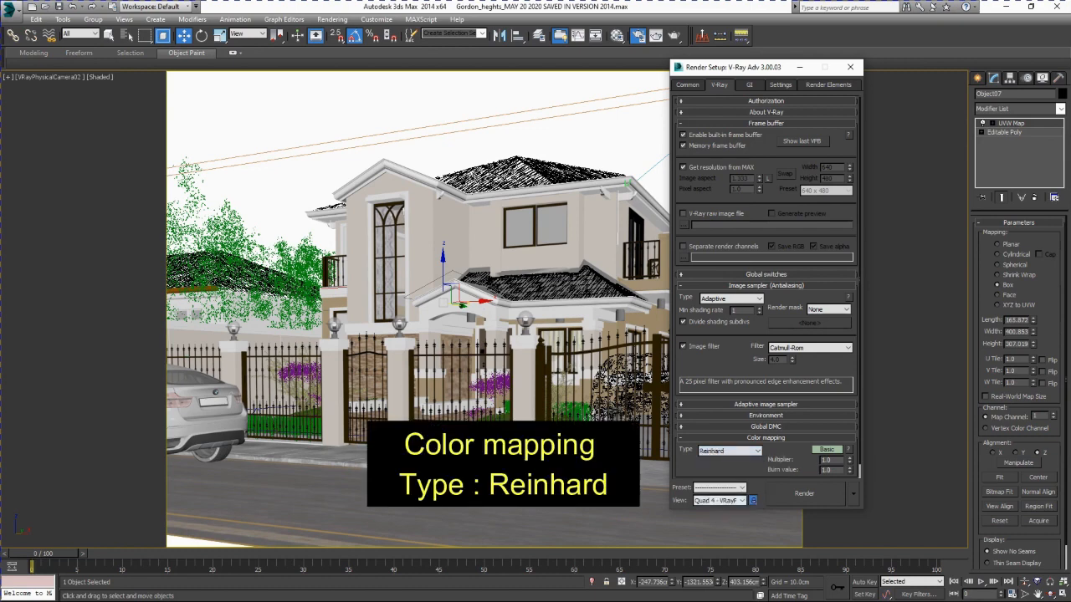
double_click(826, 470)
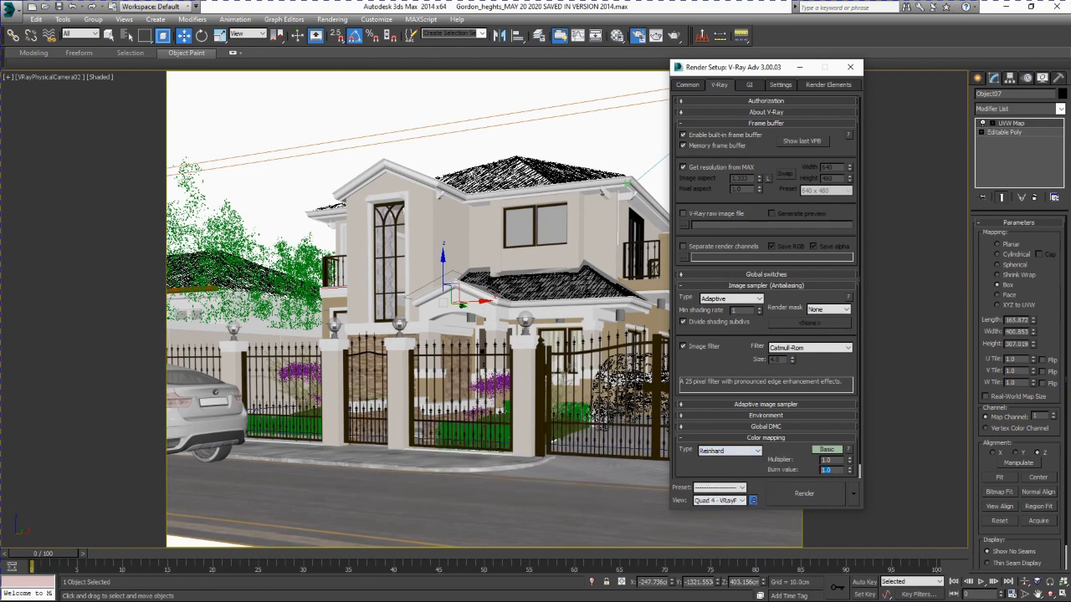
text(0.25)
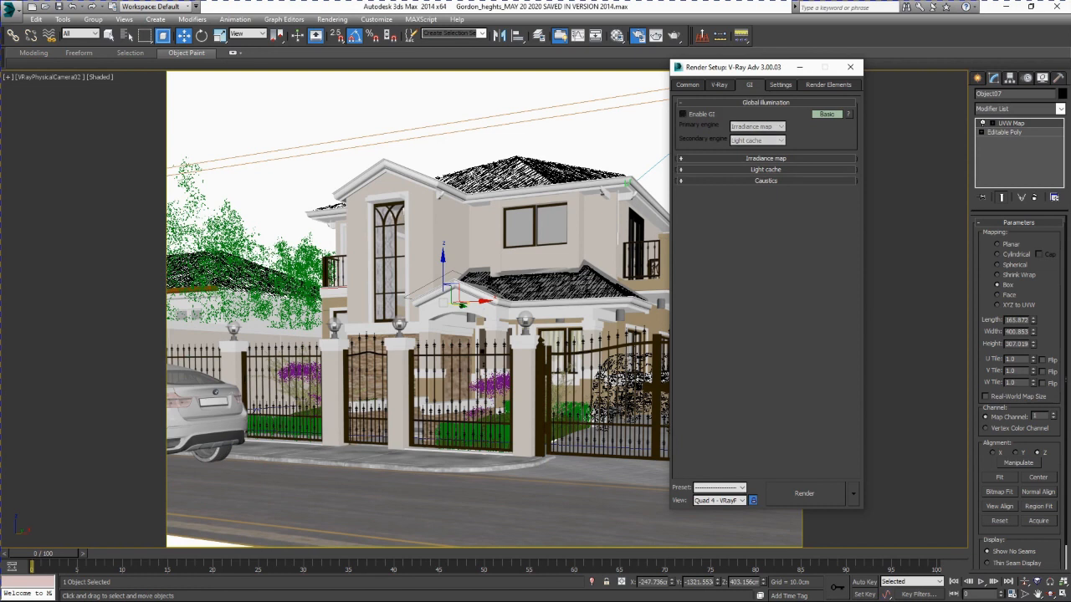
Enable global illumination and set its primary engine to Irradiance map
click(684, 115)
click(758, 126)
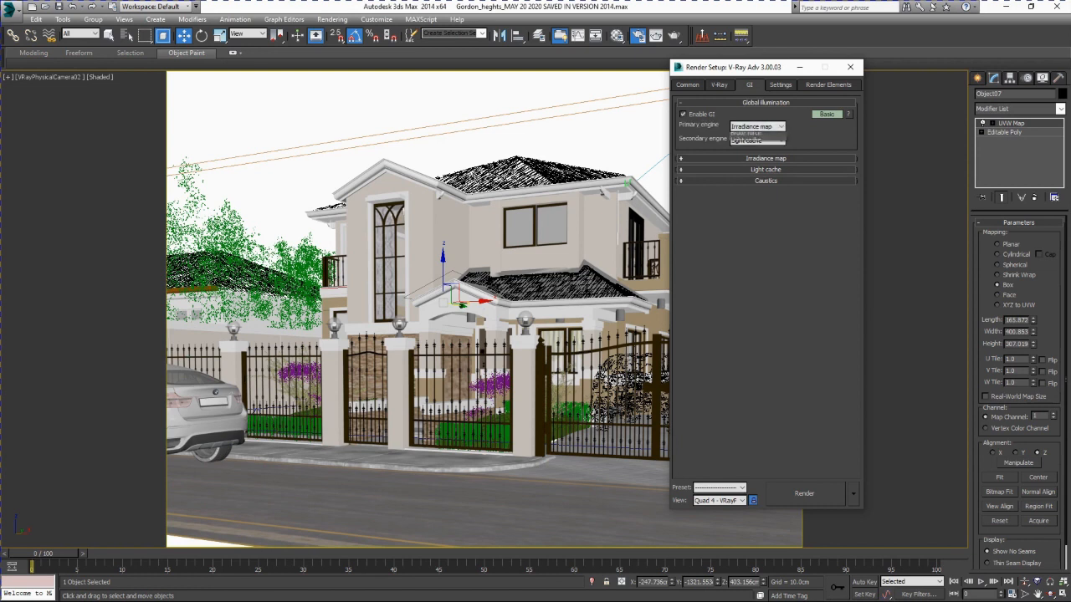
click(746, 152)
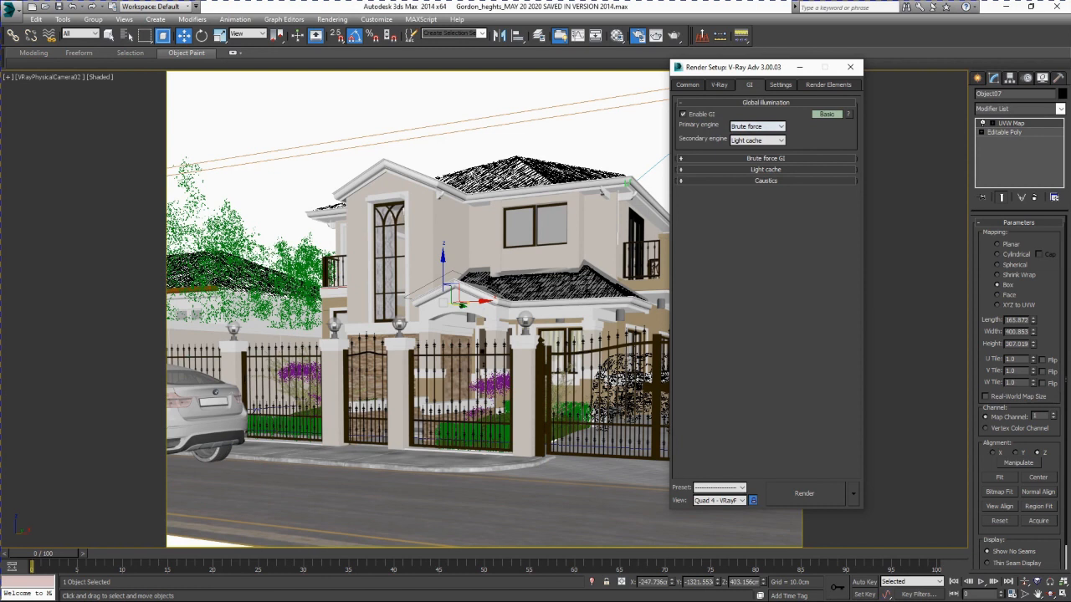
click(758, 126)
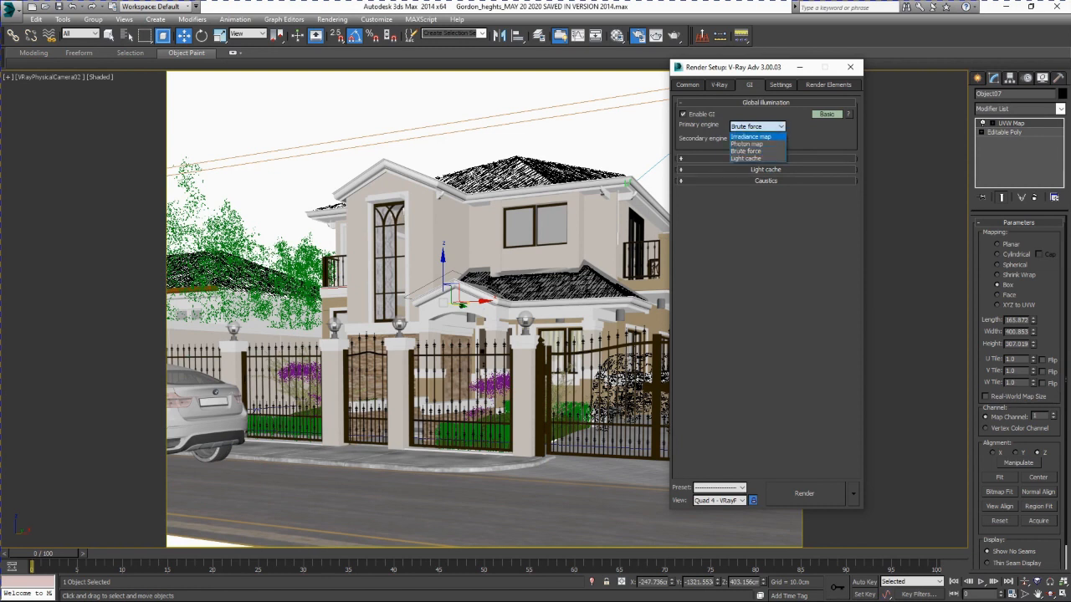
click(750, 136)
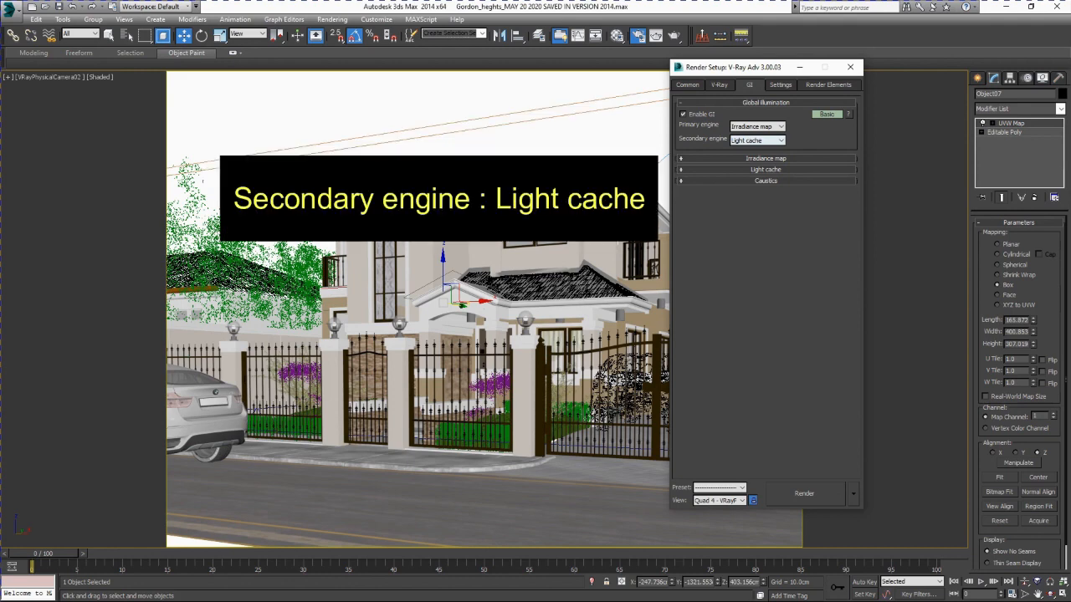
Expand the irradiance map settings and check the subdivs and interpolation samples
click(765, 158)
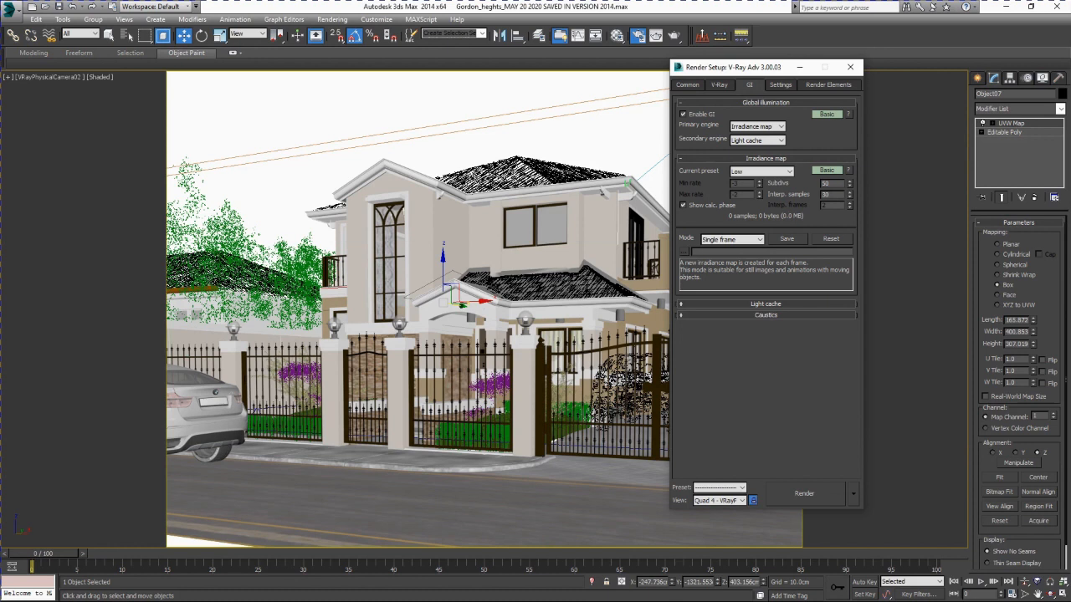
double_click(827, 184)
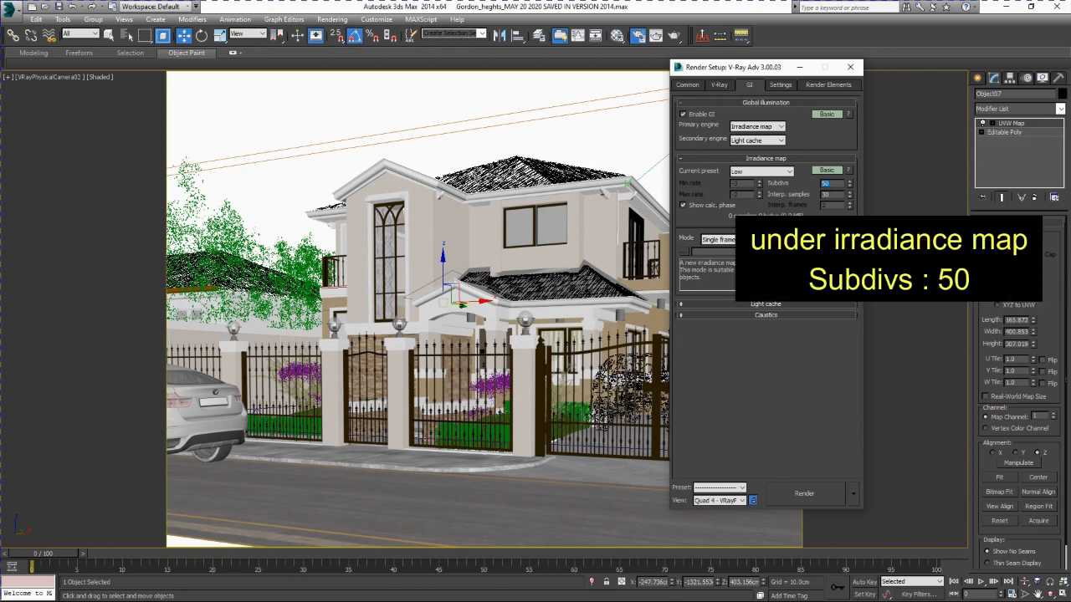
key(Tab)
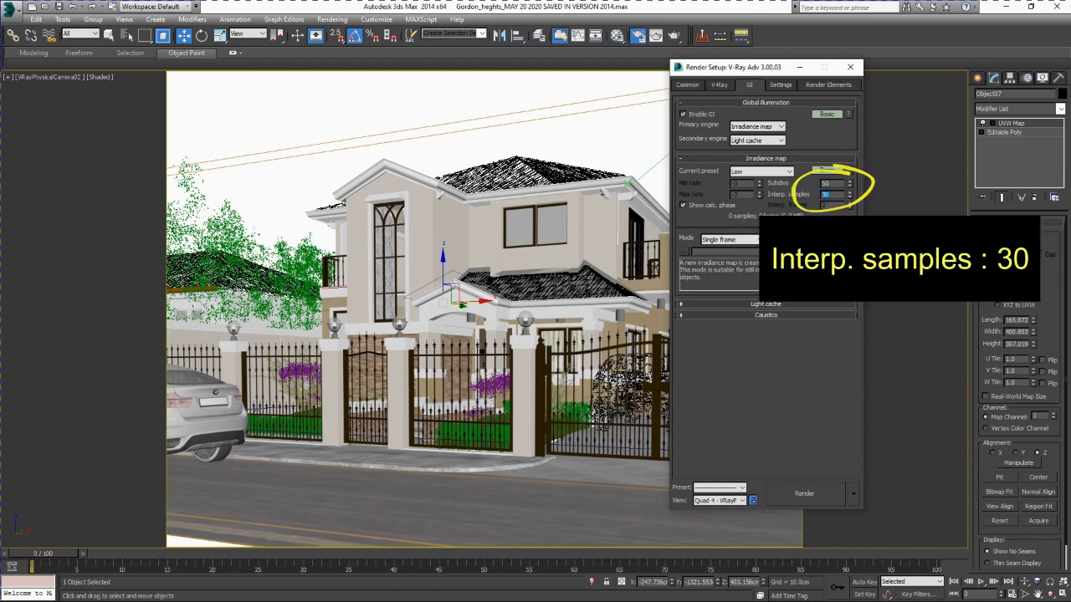
Try 1000 subdivs for the light cache, settle on 500 and collapse its settings
click(766, 305)
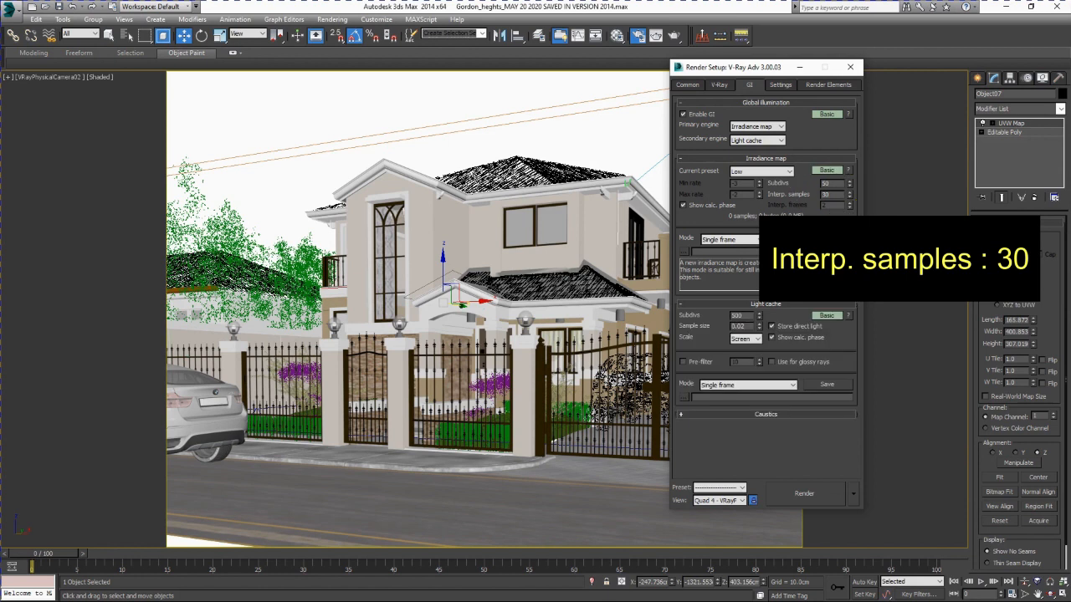
double_click(738, 316)
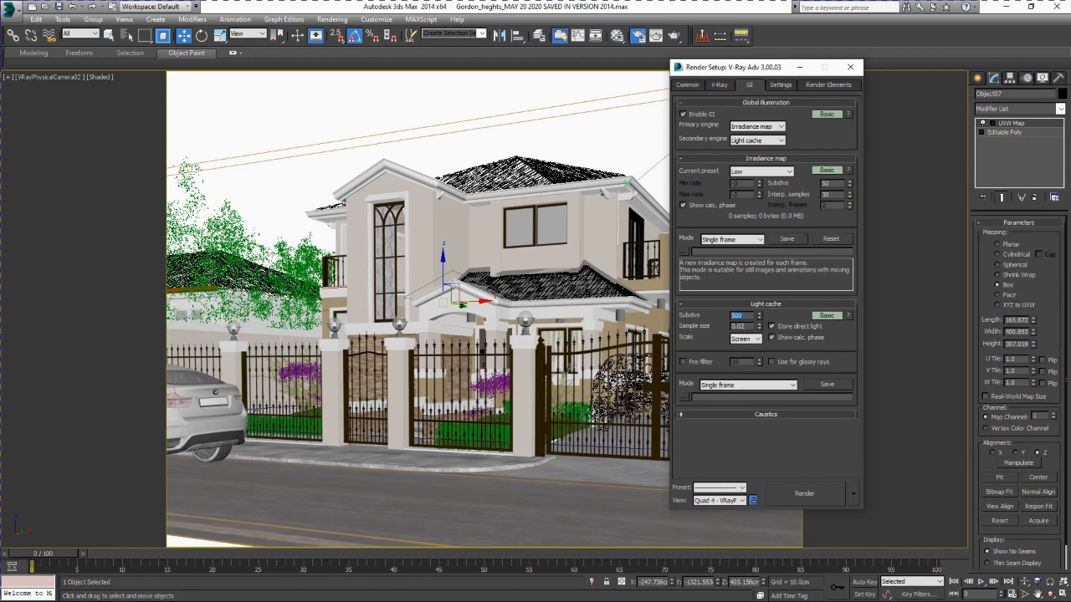
text(1000)
key(Return)
text(5)
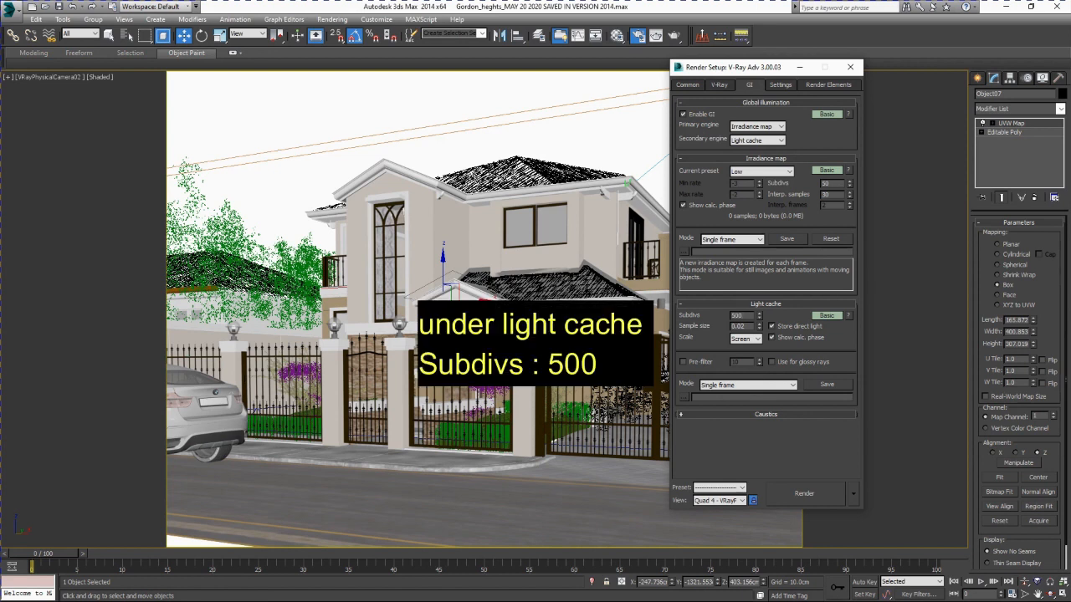
key(Return)
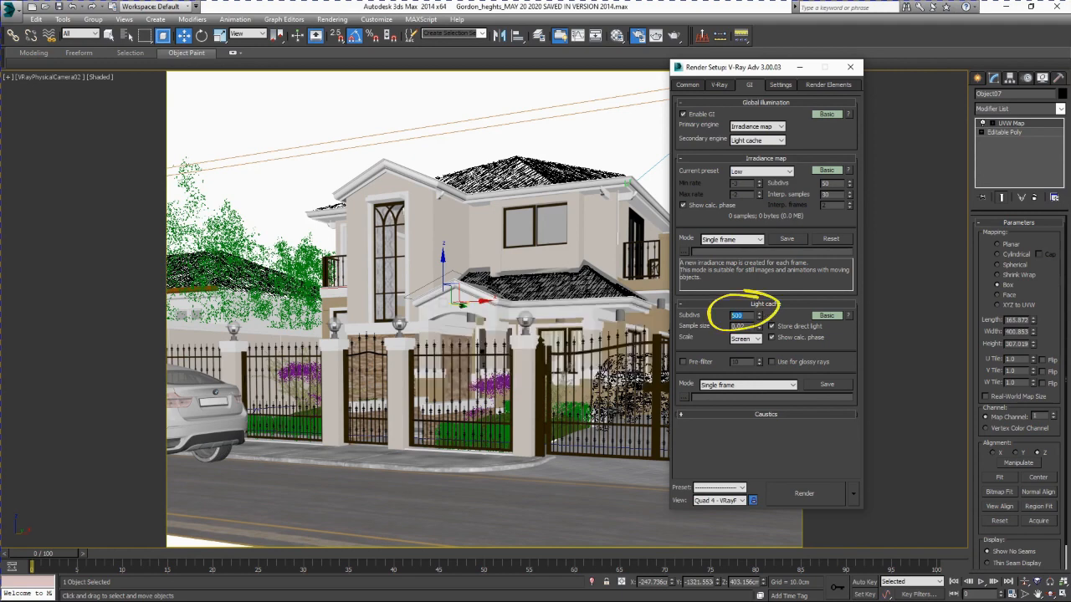
click(765, 304)
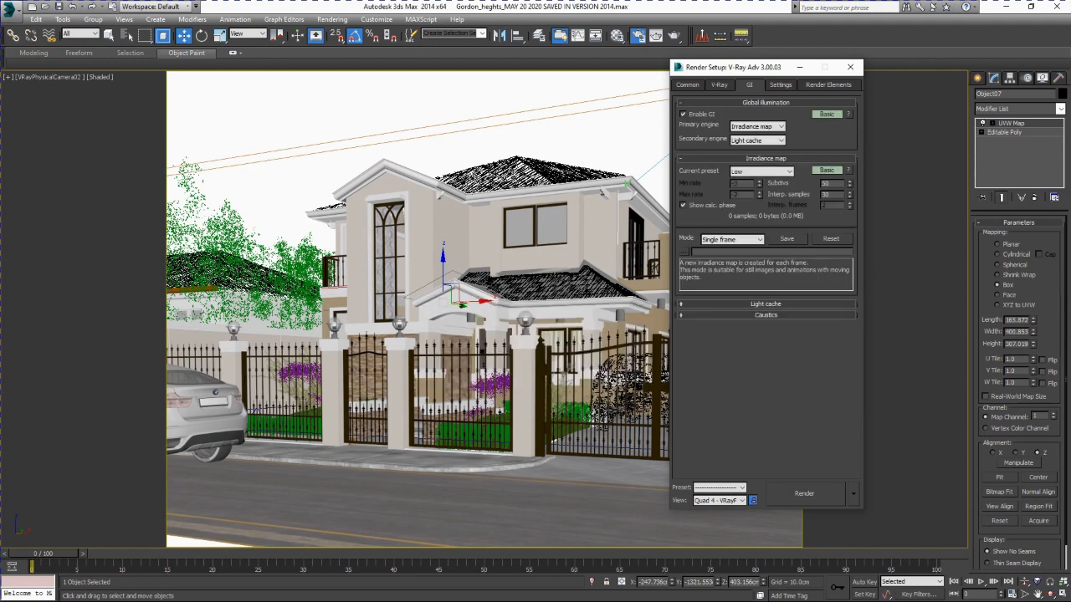
Open the V-Ray system settings and check the dynamic memory limit
click(781, 85)
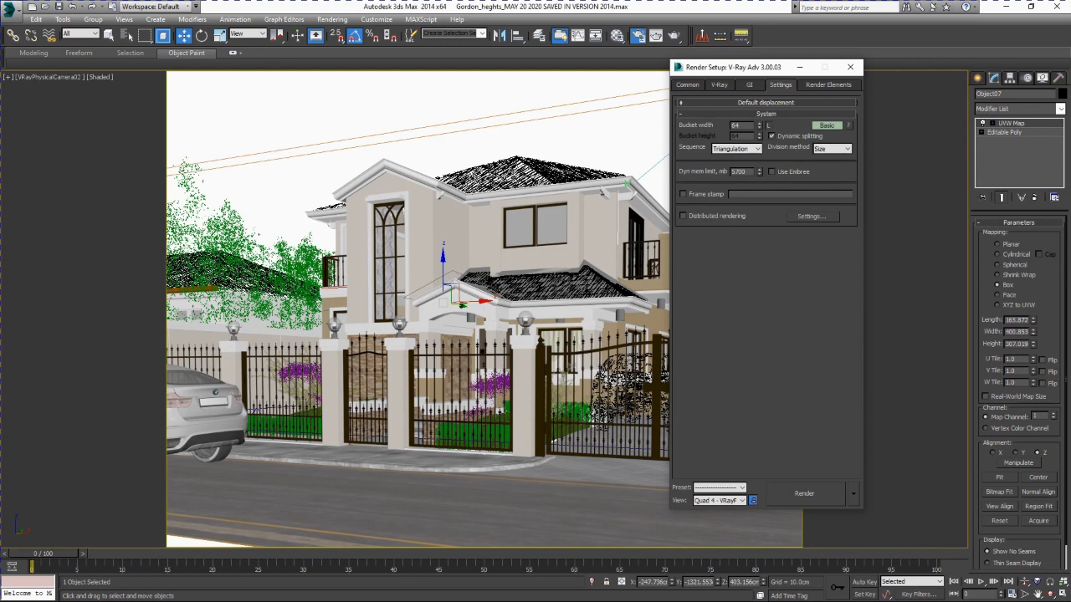
drag(766, 67, 758, 67)
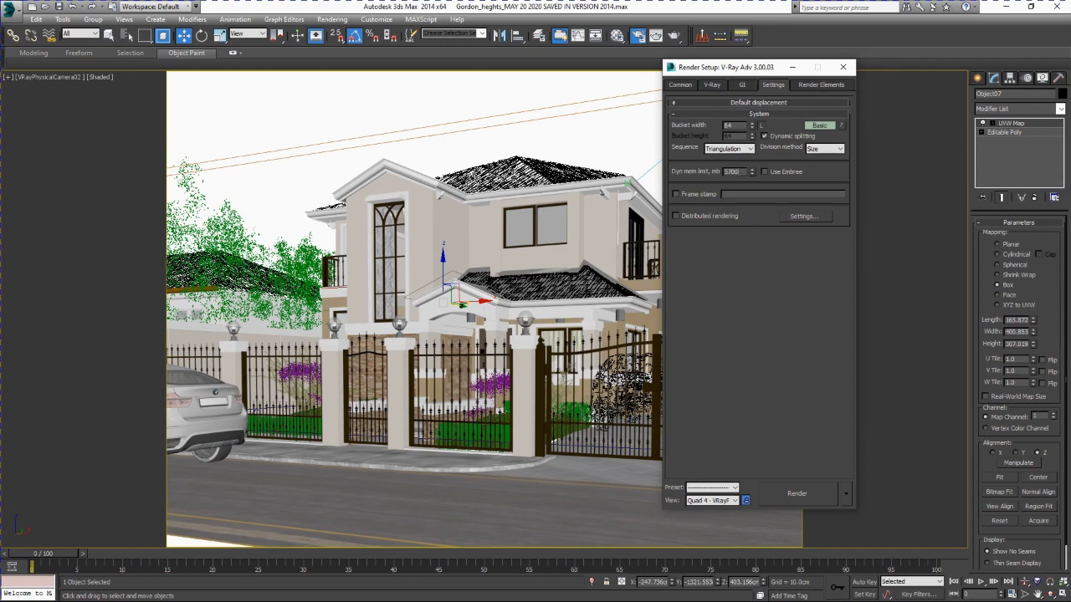
drag(740, 171, 735, 171)
Open the list of render elements that can be added and select VRayWireColor
click(820, 85)
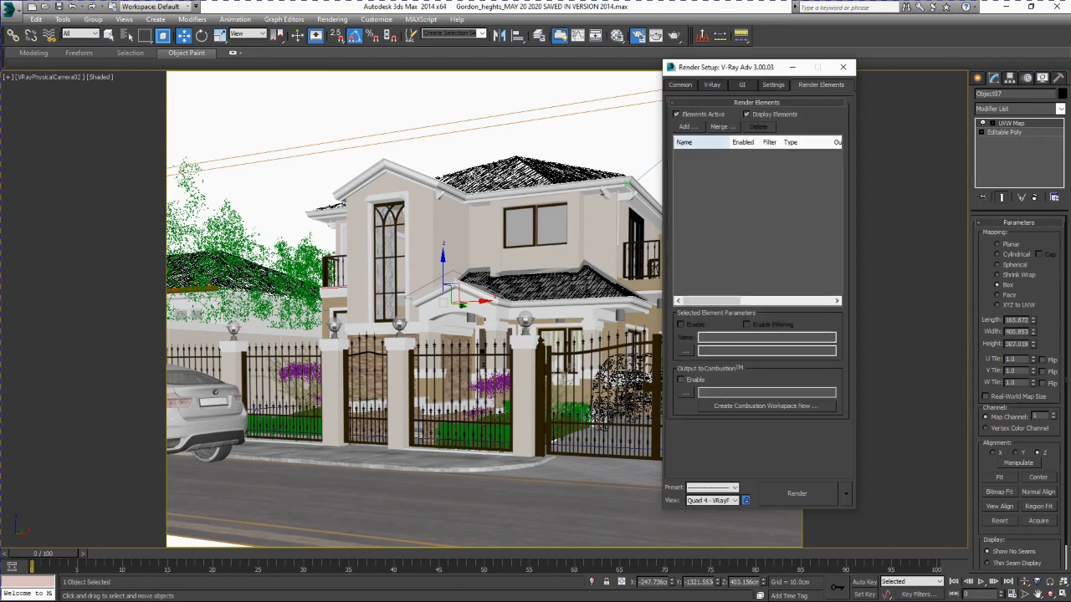
click(688, 128)
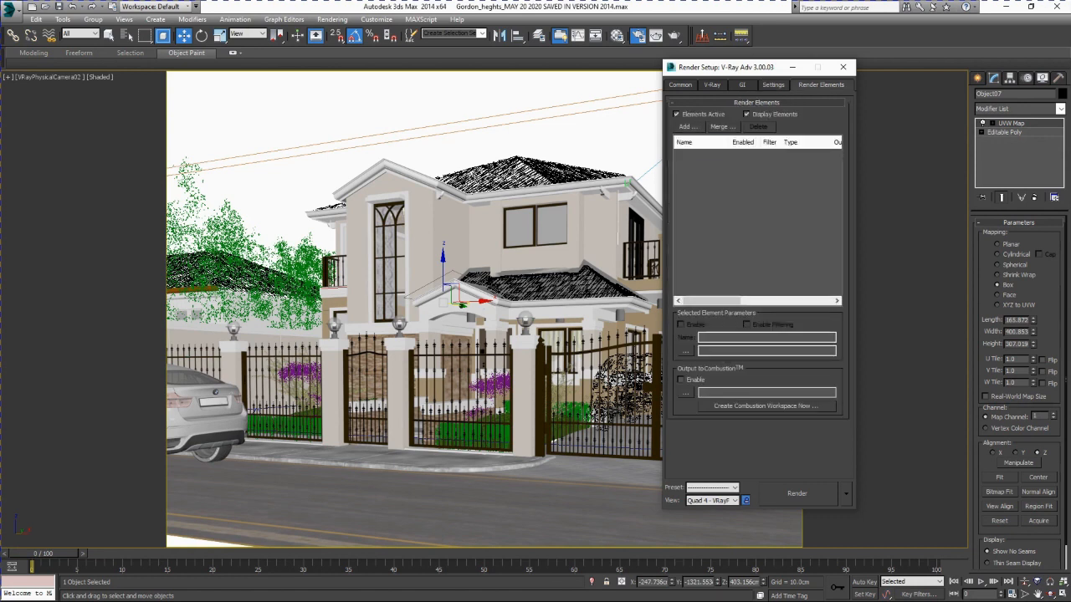
drag(711, 181, 499, 93)
scroll(545, 198, down, 5)
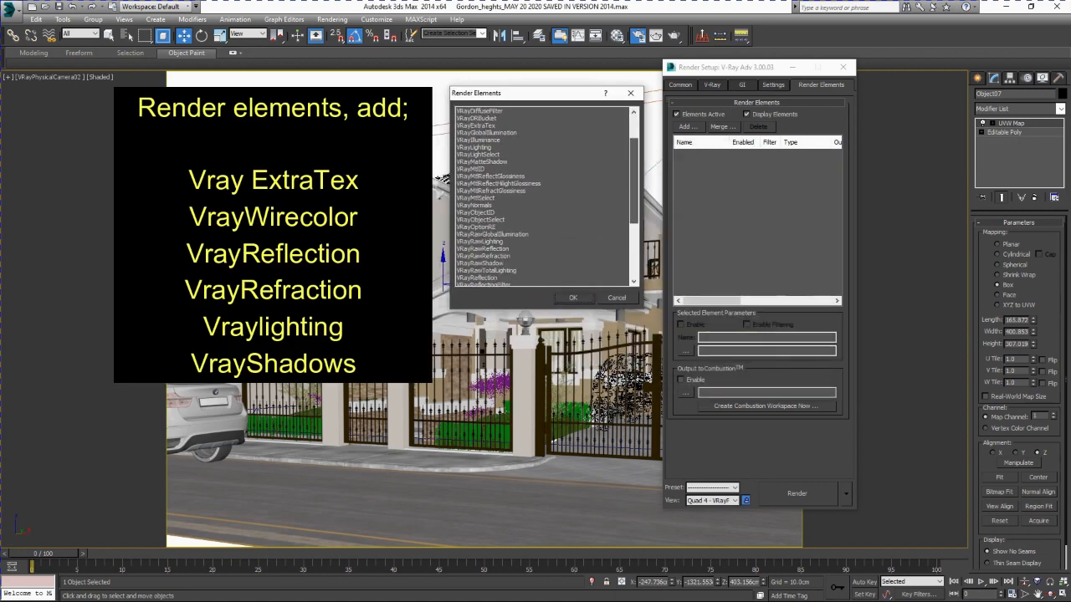
scroll(545, 197, down, 1)
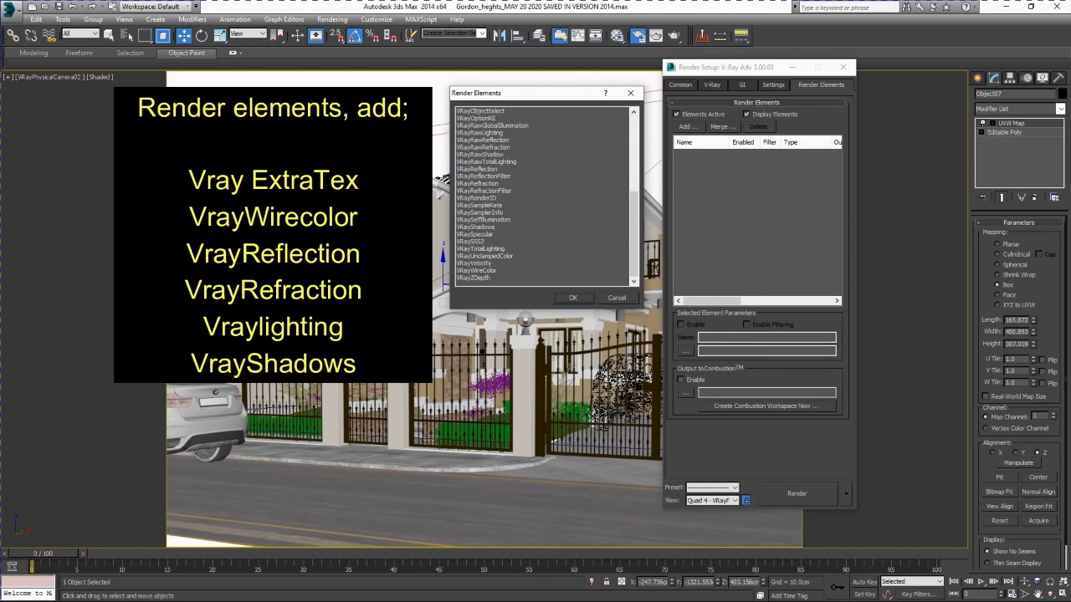
click(477, 271)
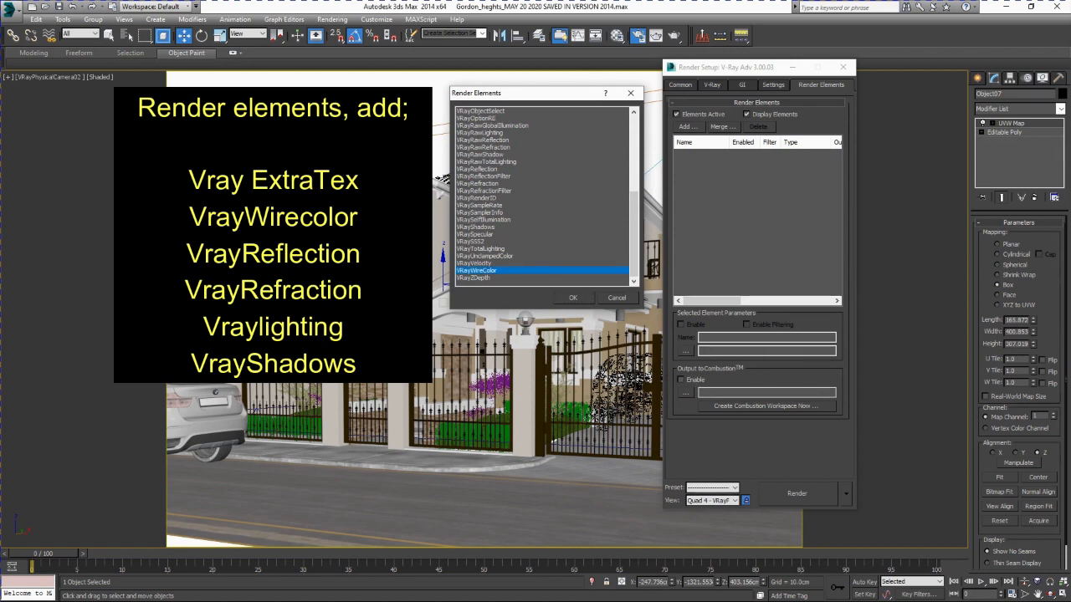
Include VRayShadows, VRayReflection, VRayRefraction, VRayExtraTex and VRayLighting in the selection and add all the selected render elements
drag(634, 238, 635, 234)
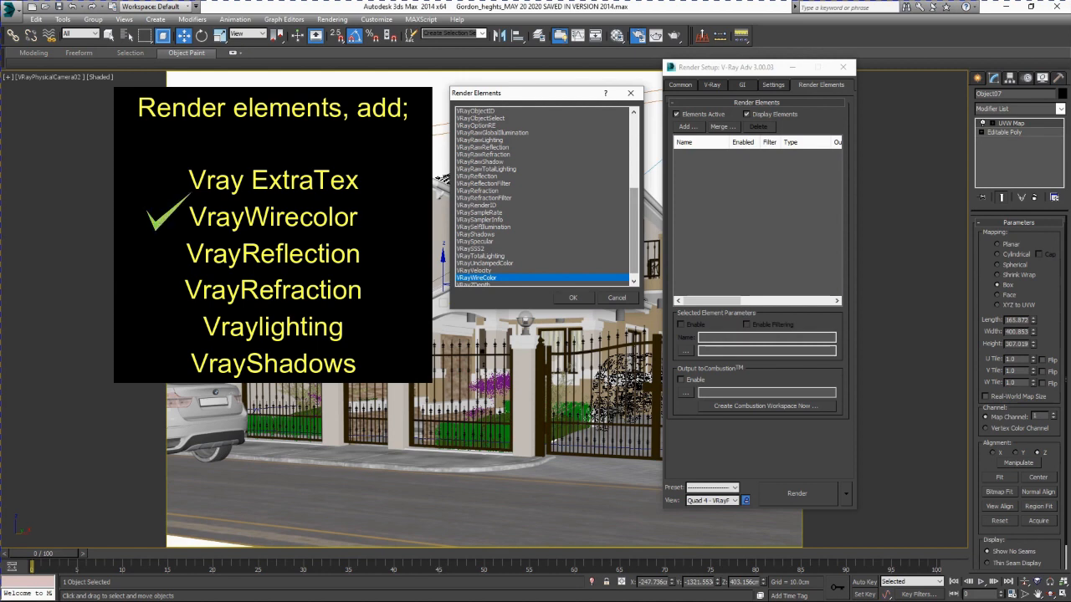
drag(634, 234, 634, 227)
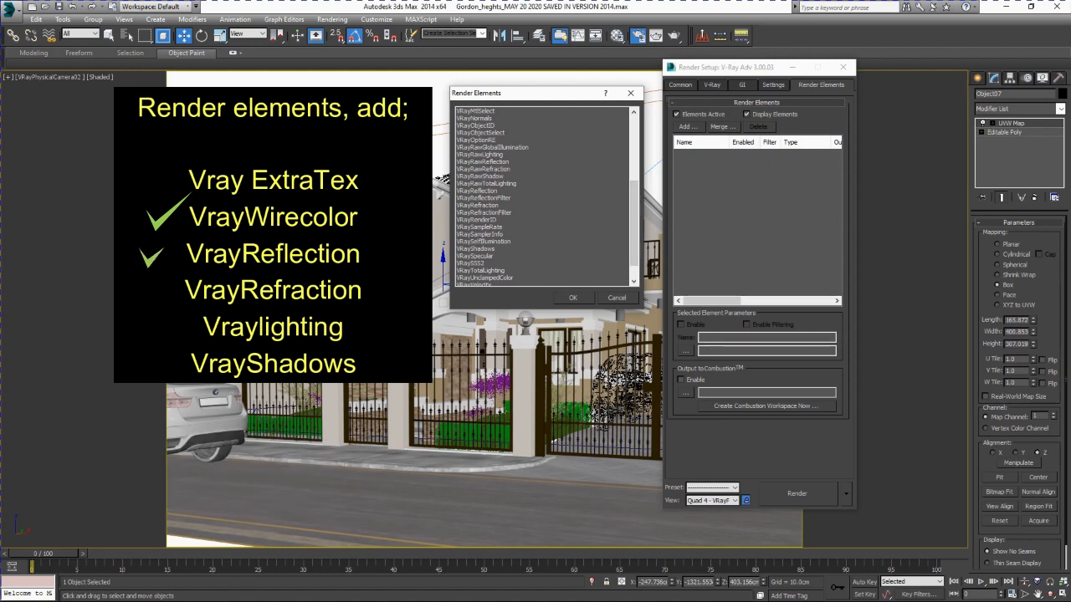
drag(634, 226, 634, 219)
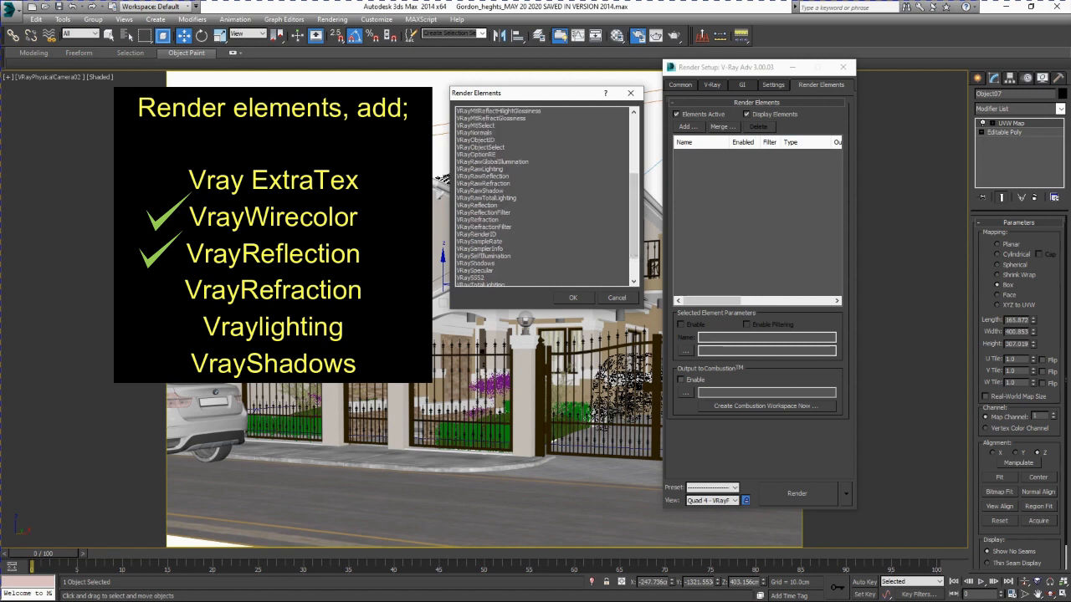
click(476, 263)
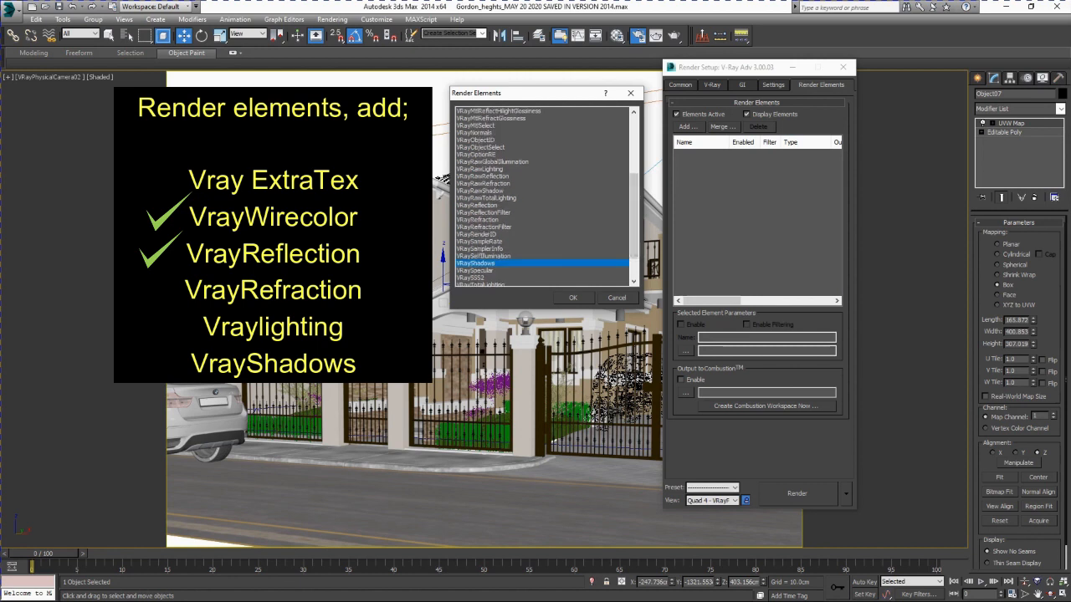
ctrl+click(477, 205)
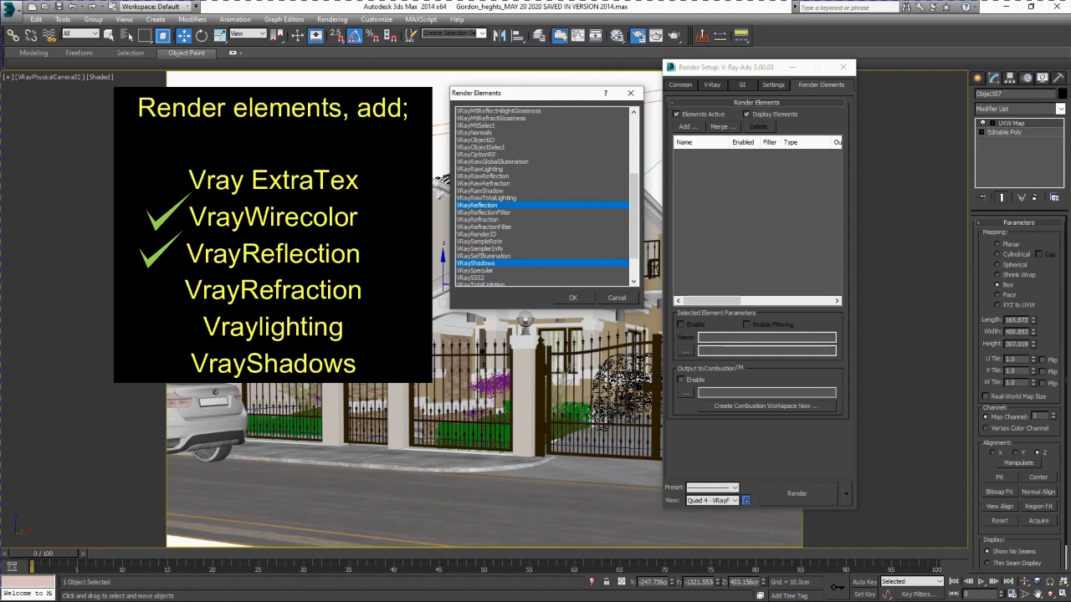
ctrl+click(478, 220)
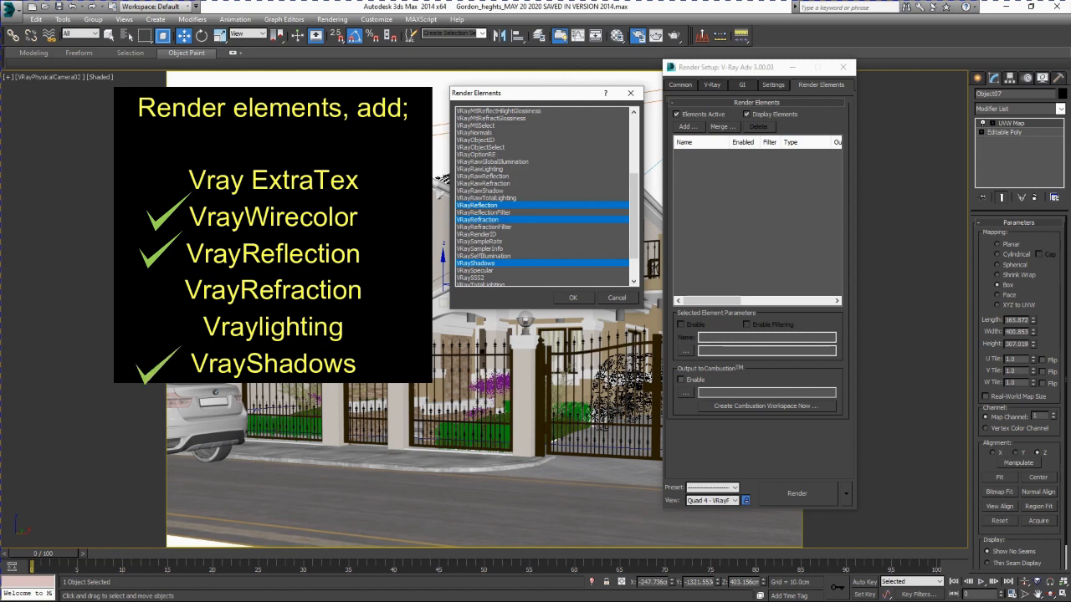
drag(633, 216, 633, 159)
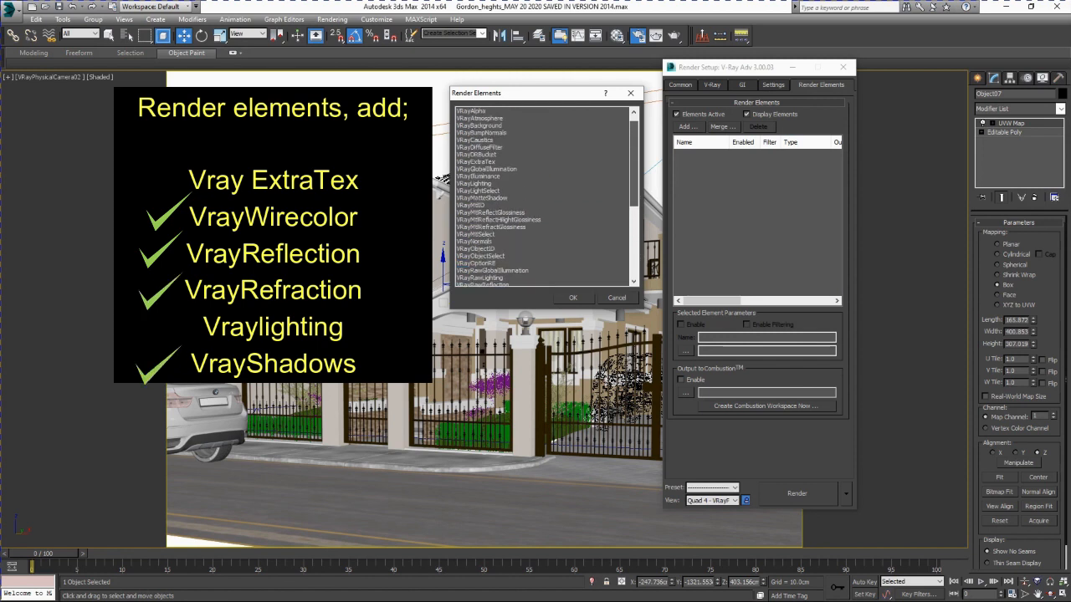
ctrl+click(476, 162)
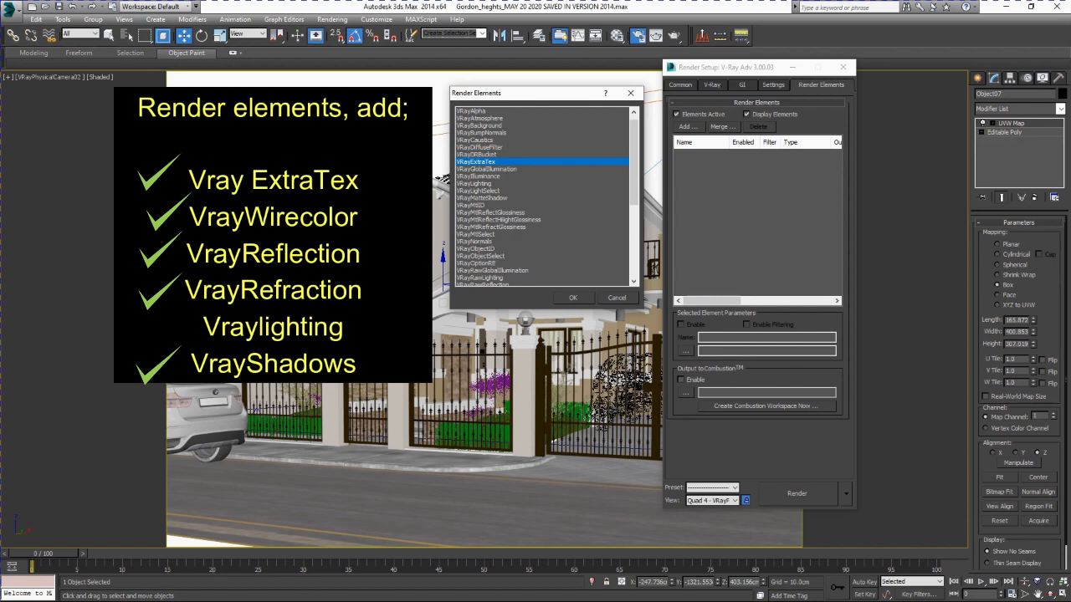
ctrl+click(475, 183)
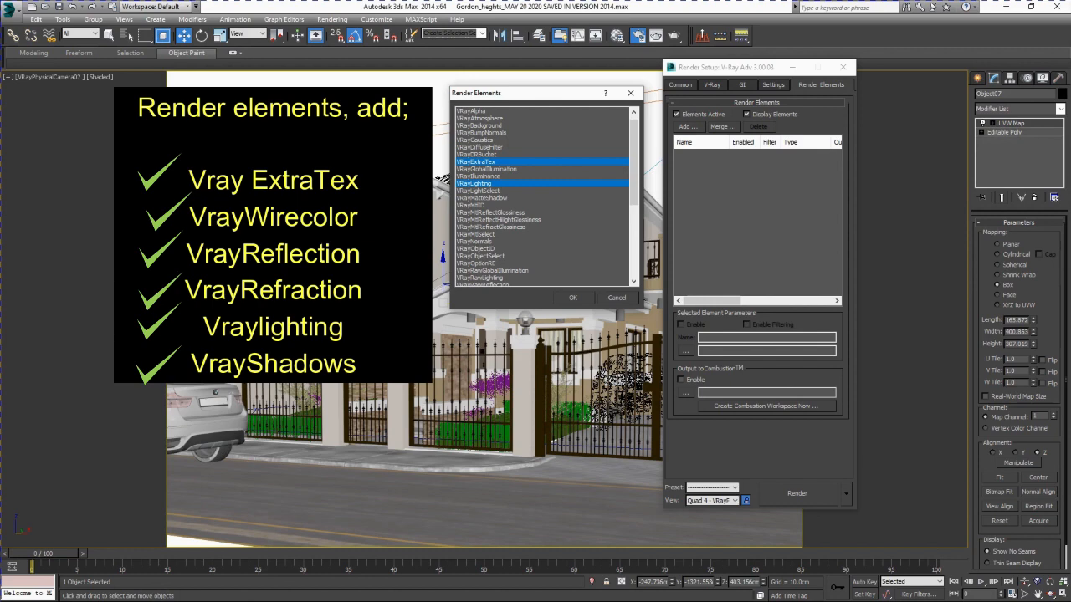
key(Return)
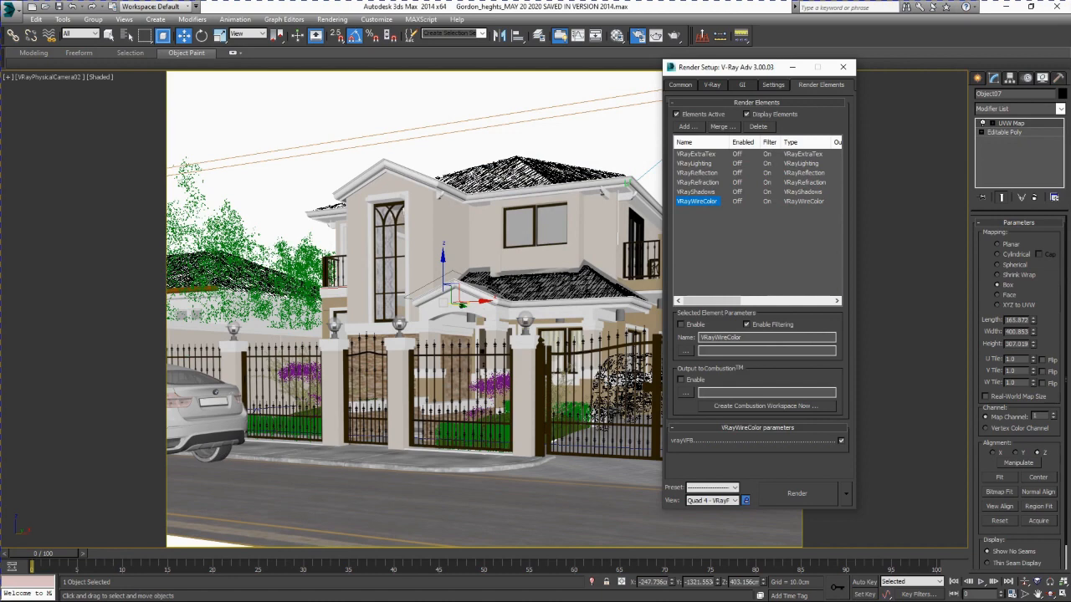
Assign a VRayDirt map as the texture of the VRayExtraTex render element
click(697, 154)
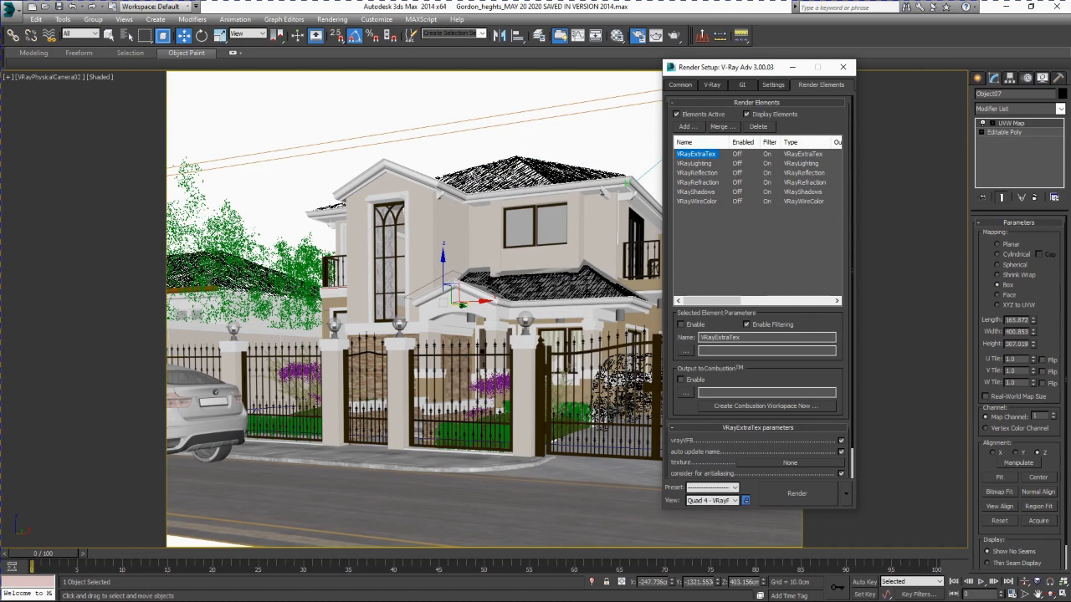
scroll(761, 287, down, 1)
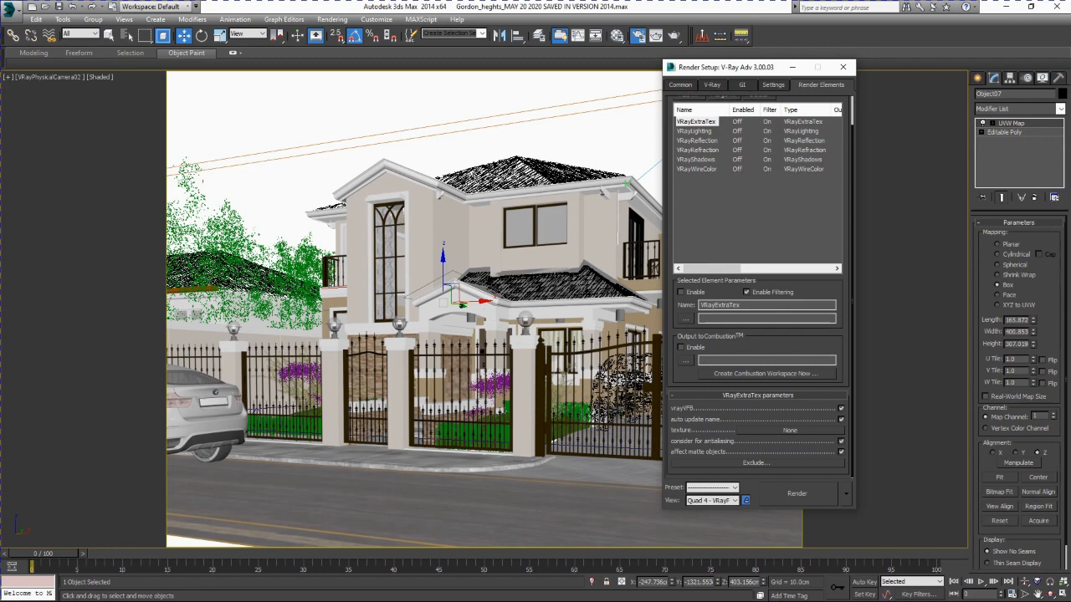
click(790, 430)
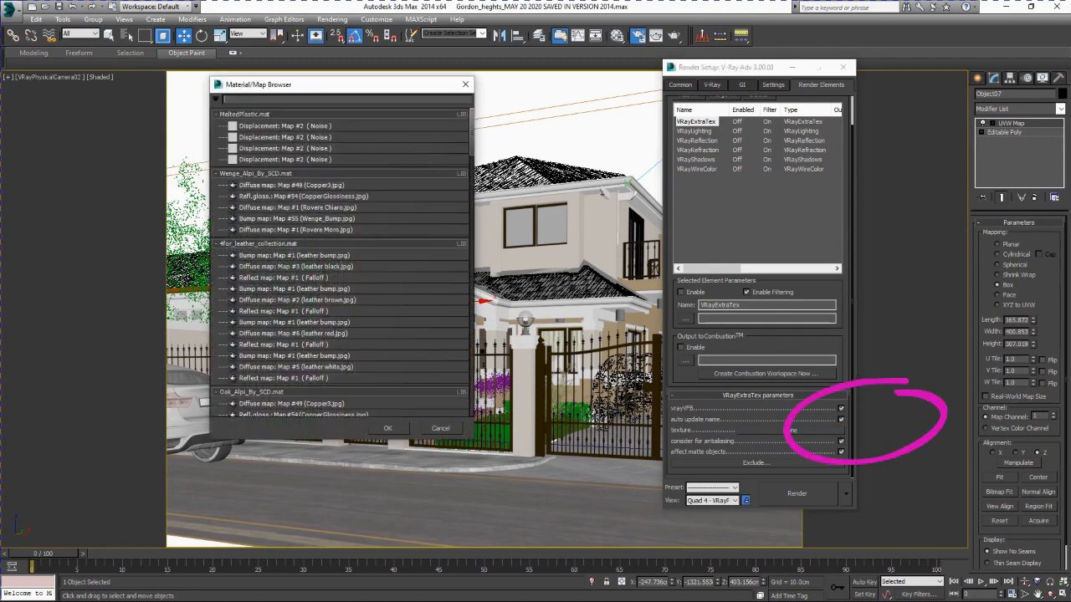
drag(472, 133, 472, 138)
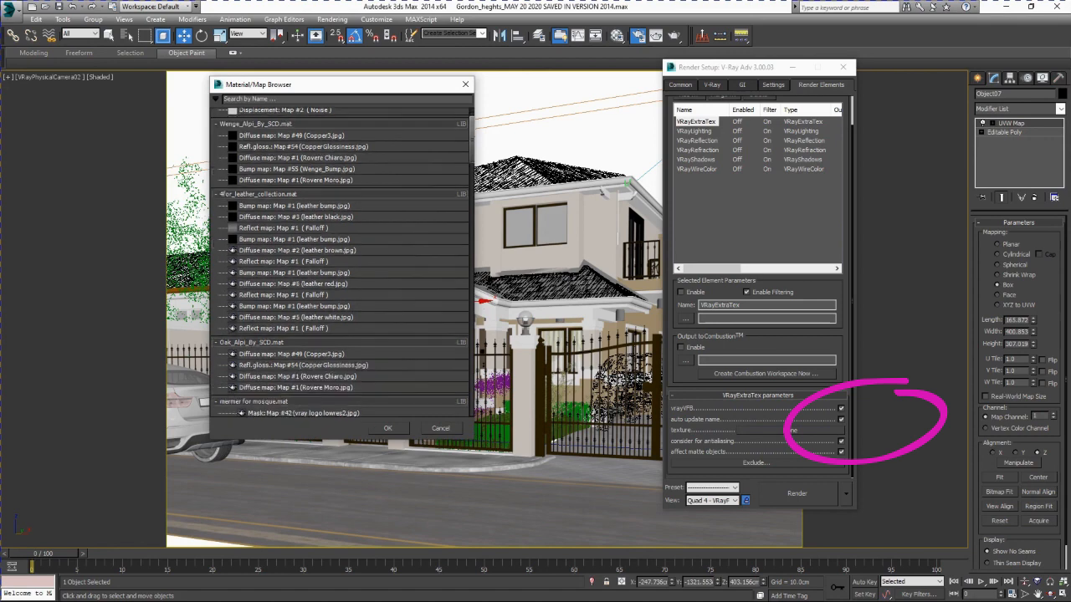
scroll(341, 263, down, 10)
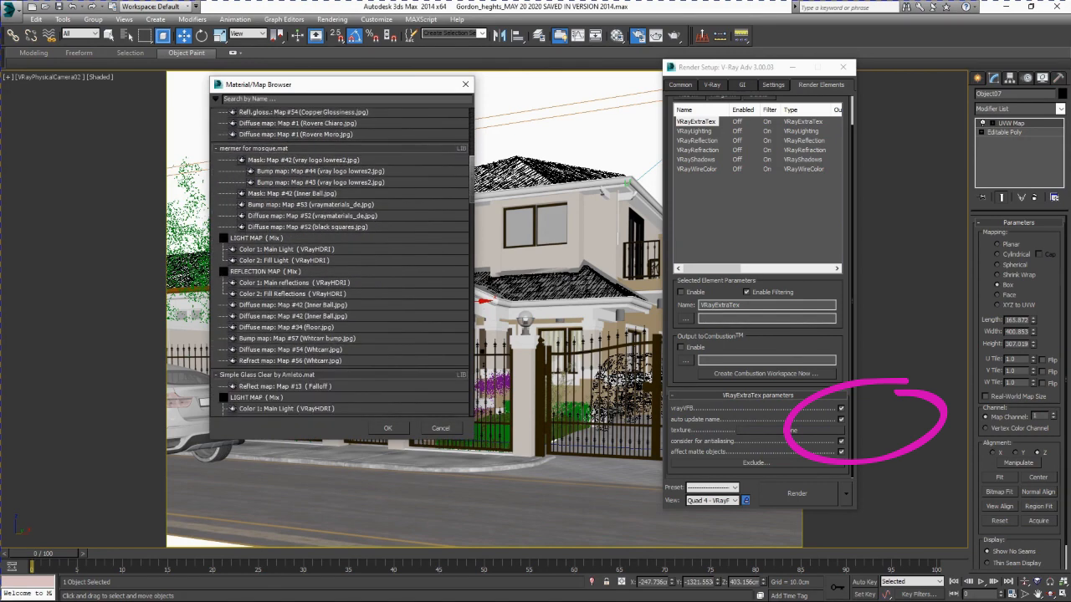
scroll(342, 263, down, 15)
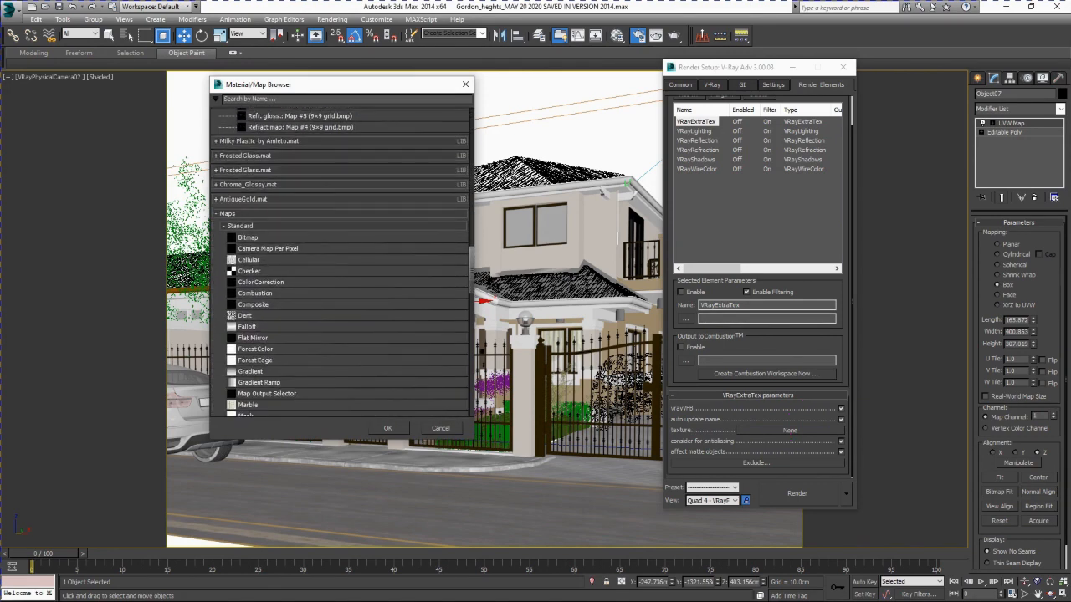
scroll(342, 262, down, 18)
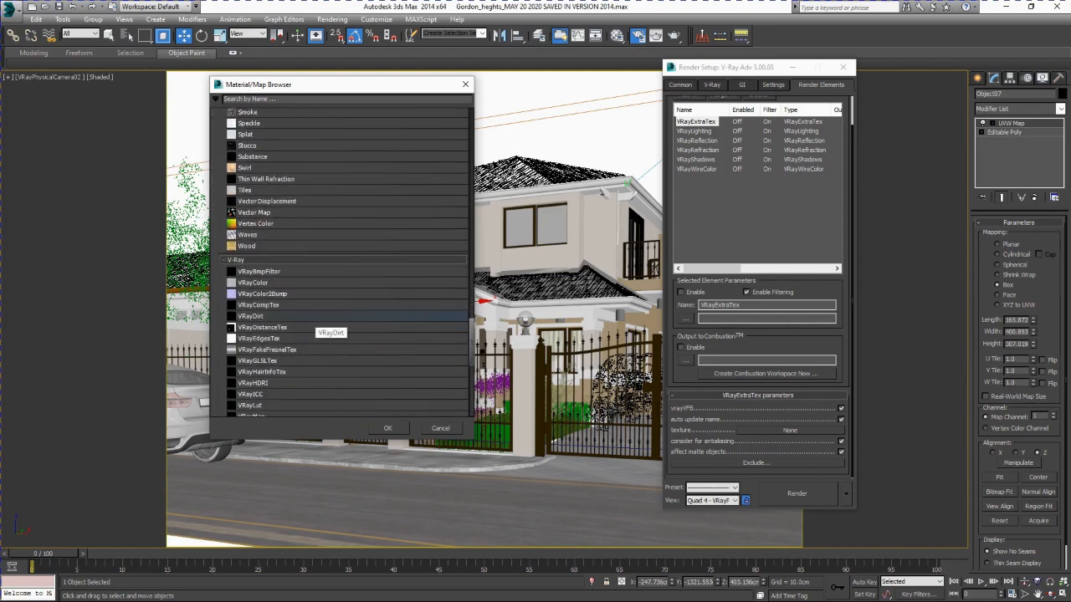
double_click(312, 318)
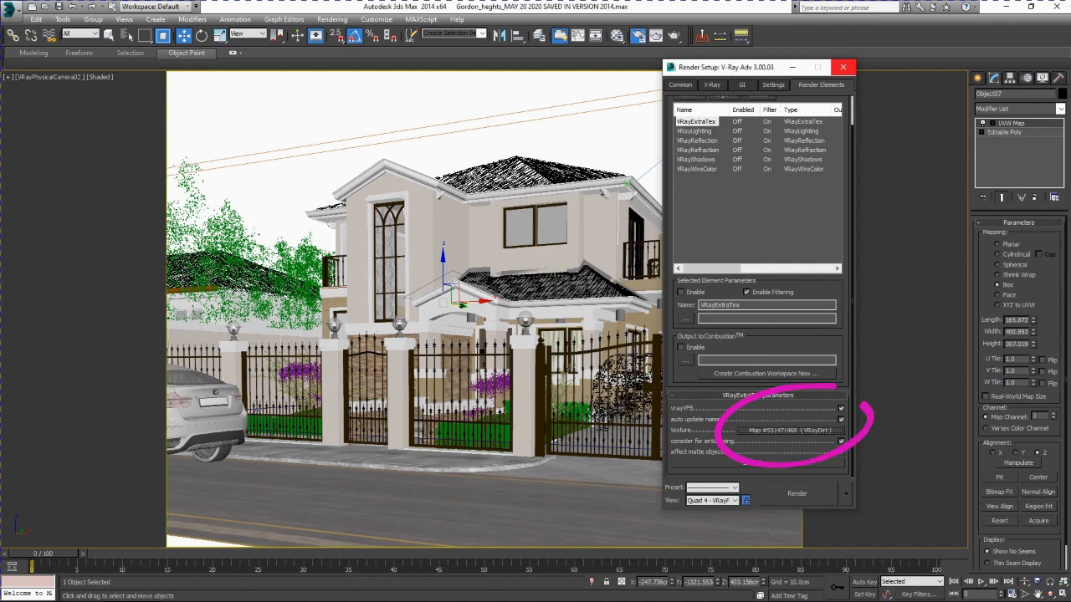
Close the render setup and deselect the object in the scene
click(843, 67)
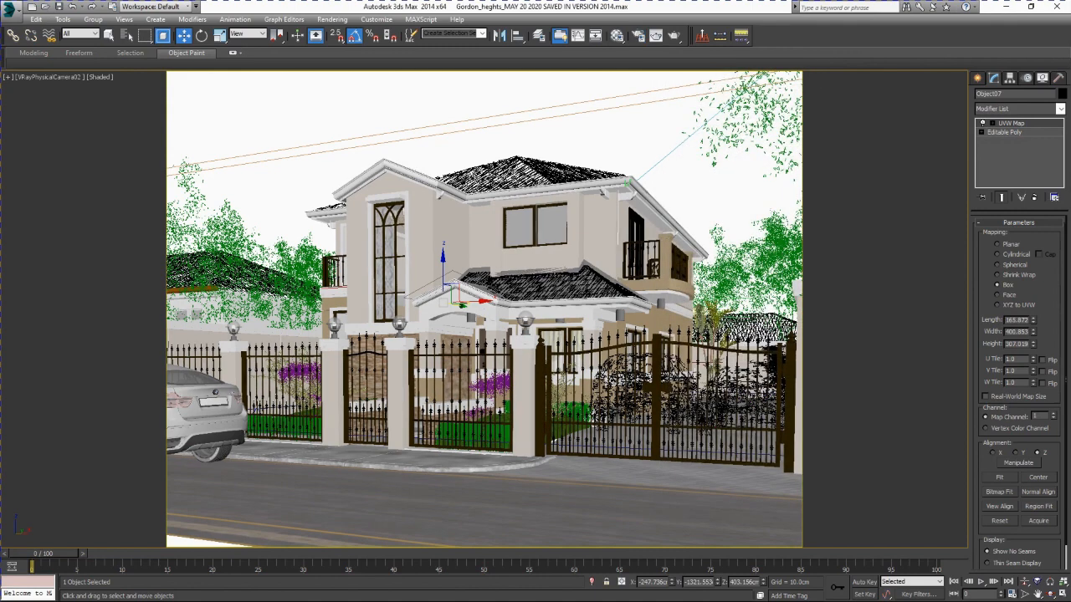
key(ctrl+d)
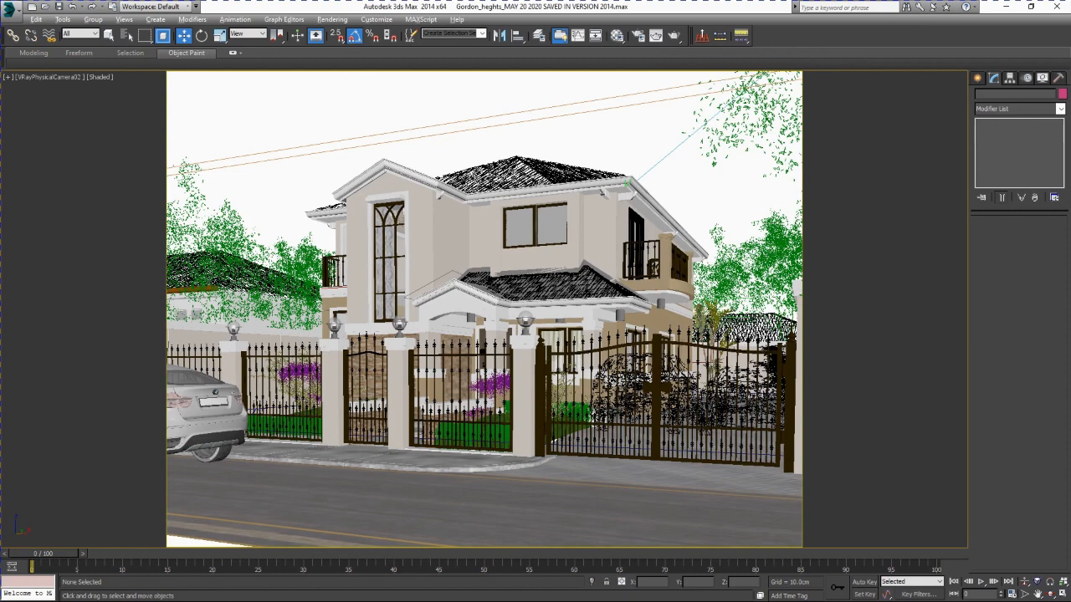
Review the VRayExtraTex entry and its parameters among the render elements, and close the render setup
key(alt+w)
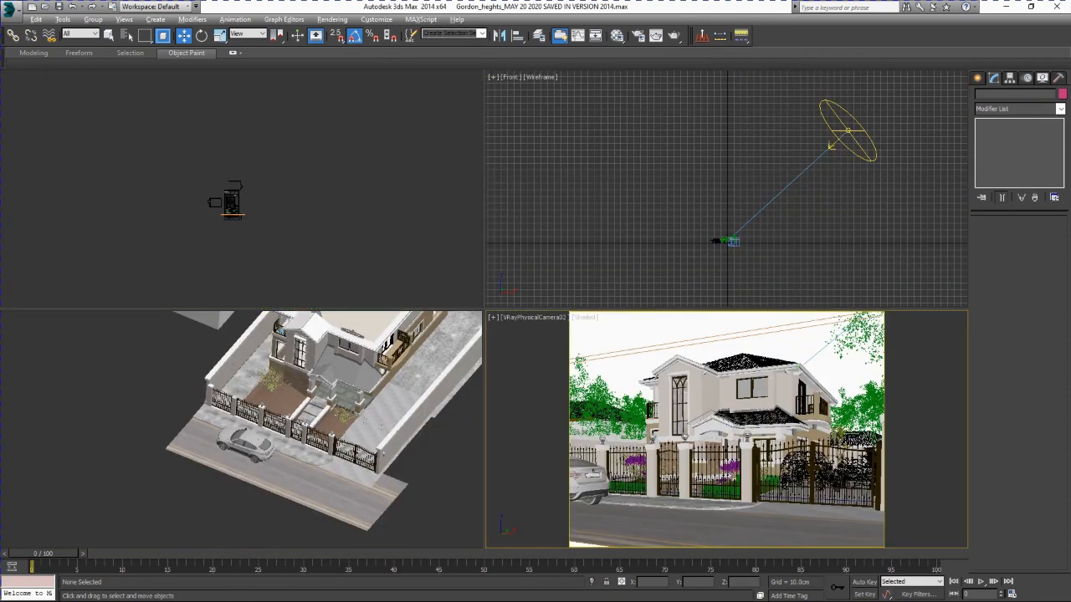
key(alt+w)
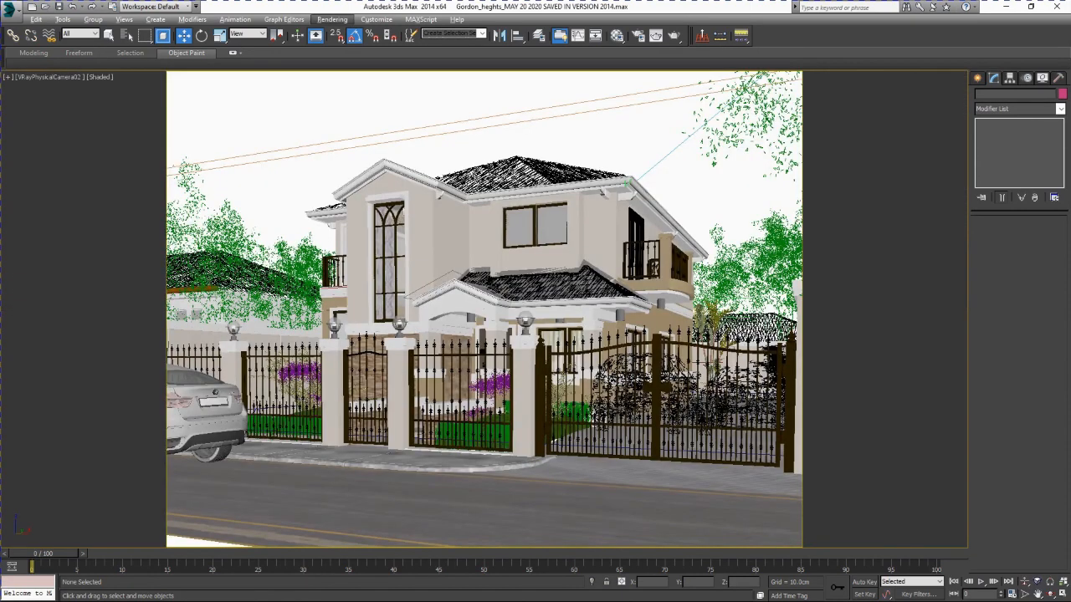
click(332, 19)
click(351, 44)
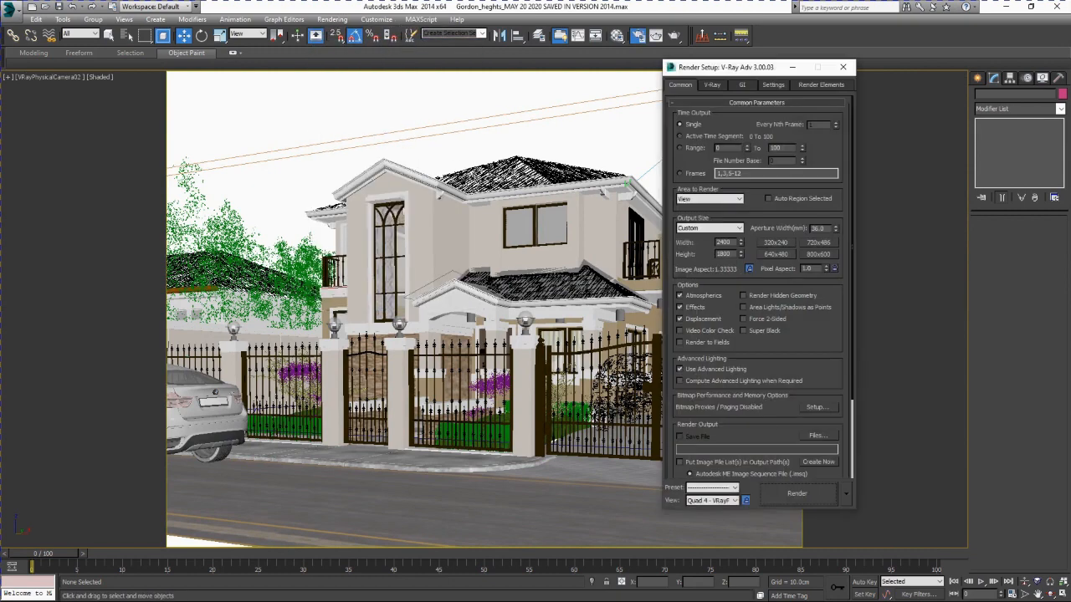
click(820, 85)
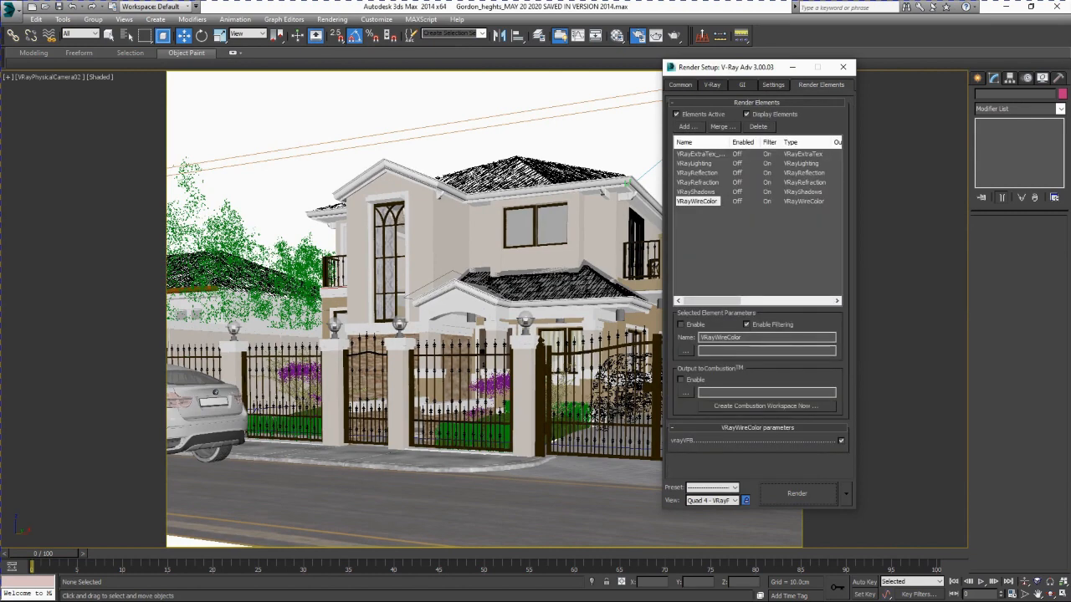
click(700, 154)
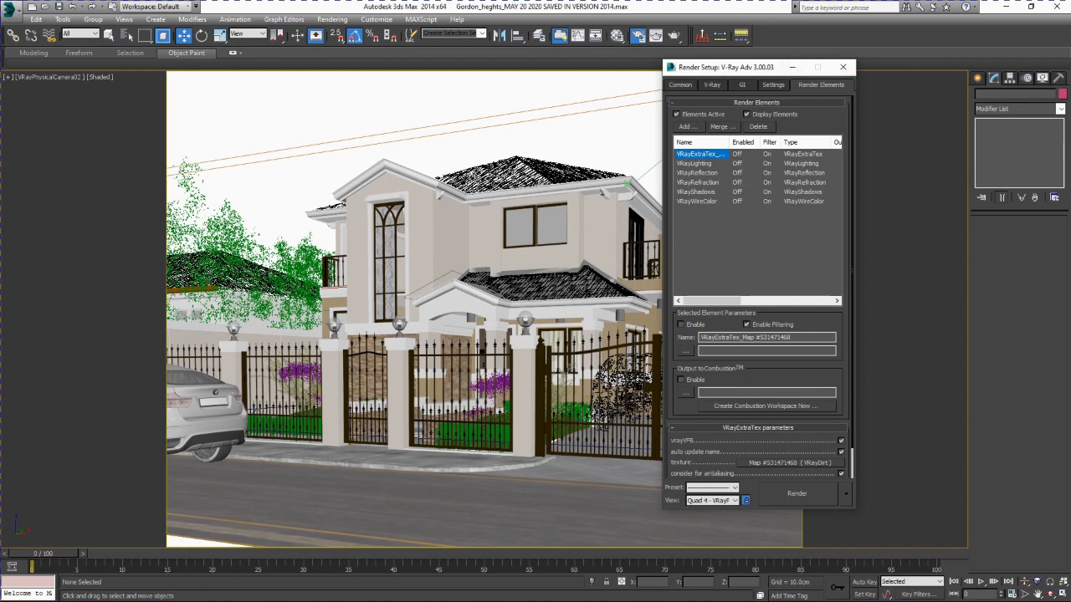
scroll(760, 284, down, 2)
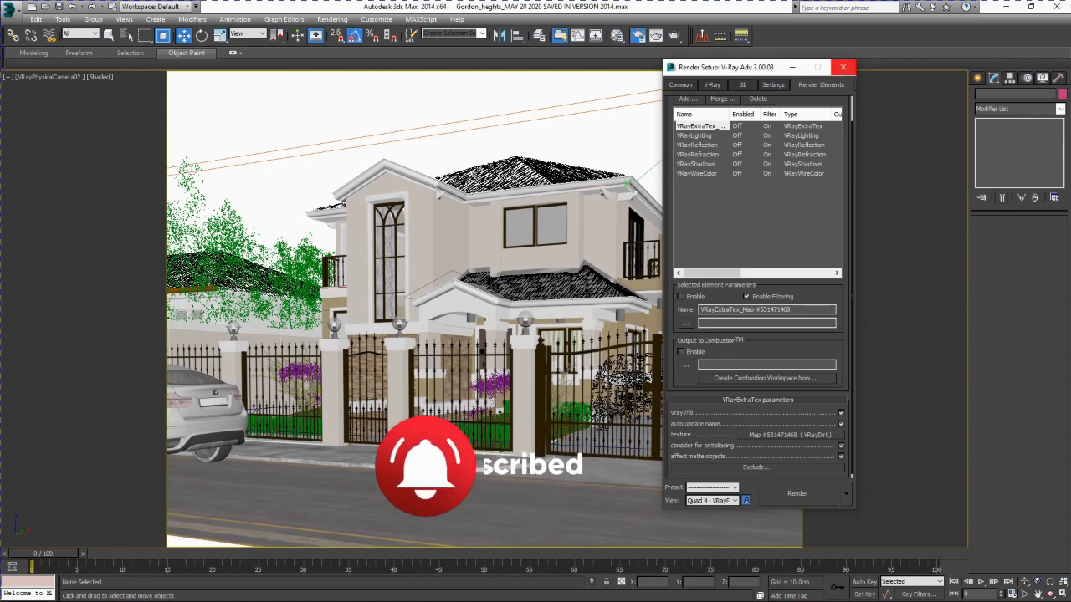
click(843, 67)
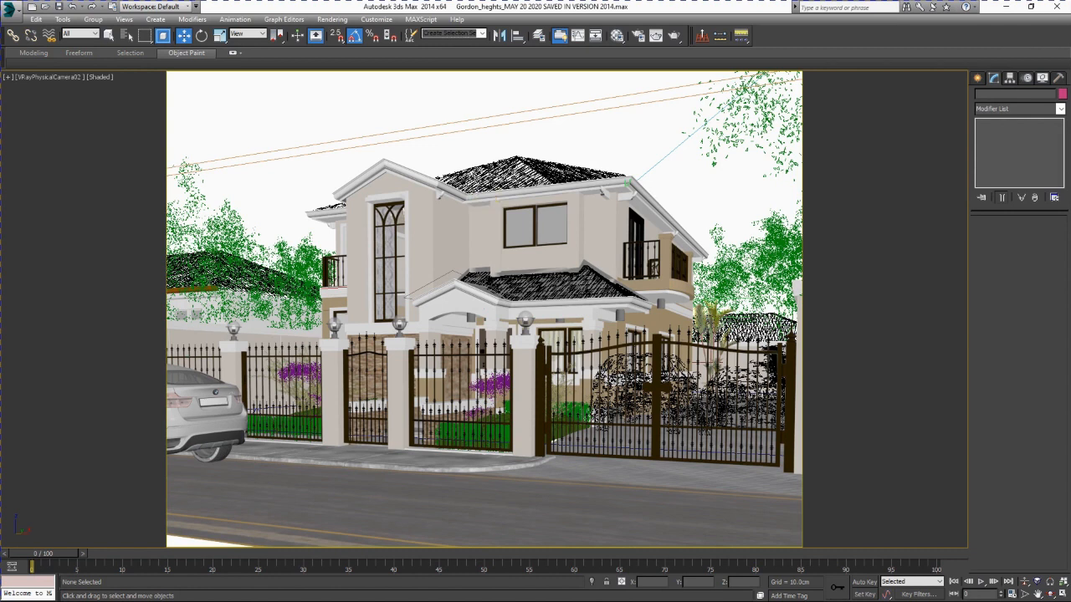
Show the render setup's global illumination settings in Advanced mode and turn off ambient occlusion
right_click(559, 114)
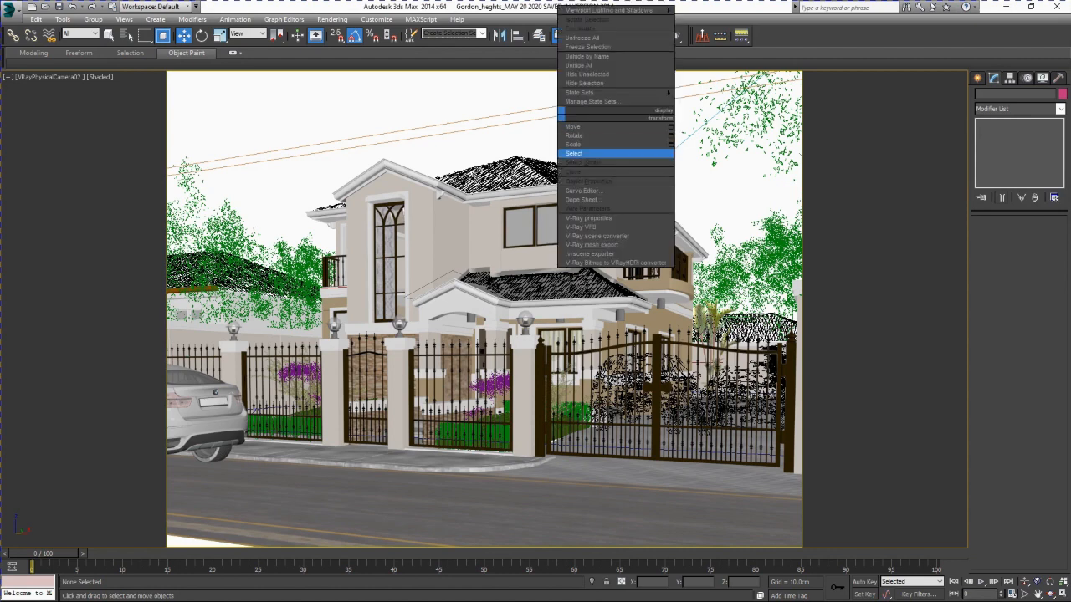
click(575, 153)
click(332, 20)
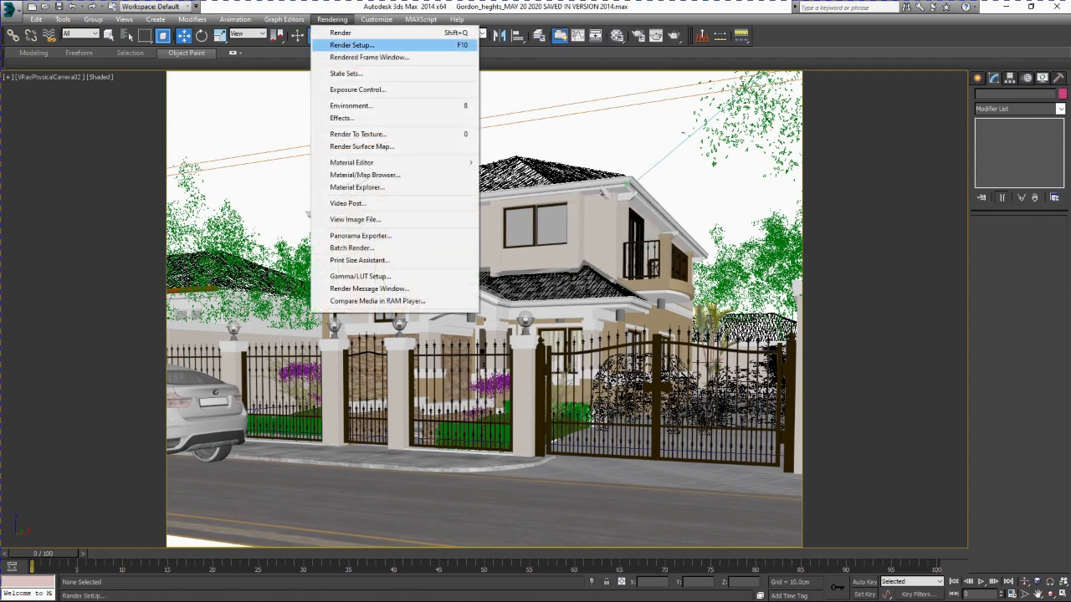
click(353, 45)
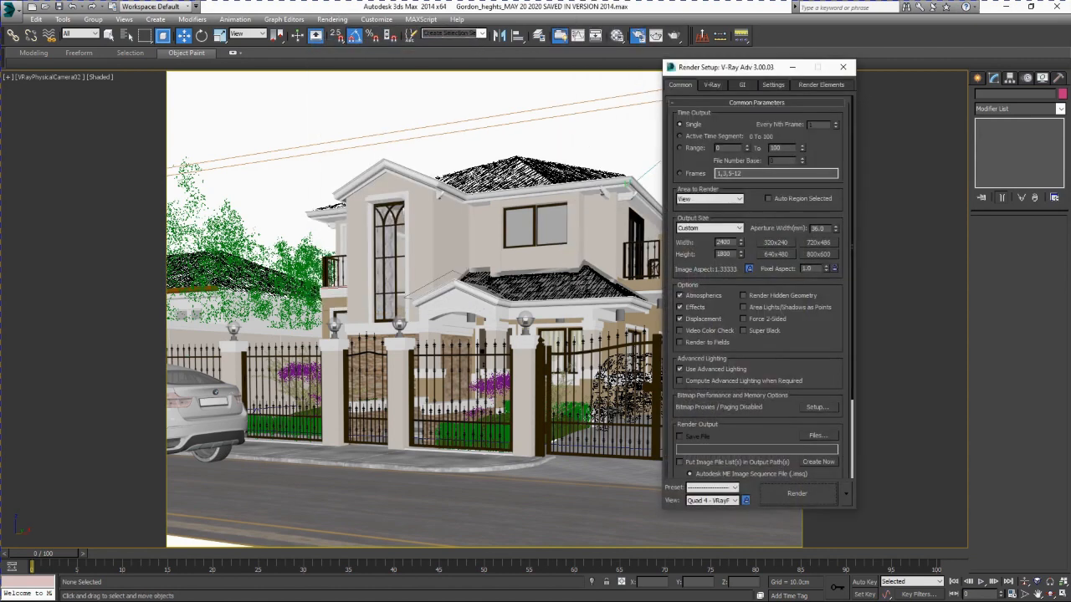
drag(728, 67, 565, 67)
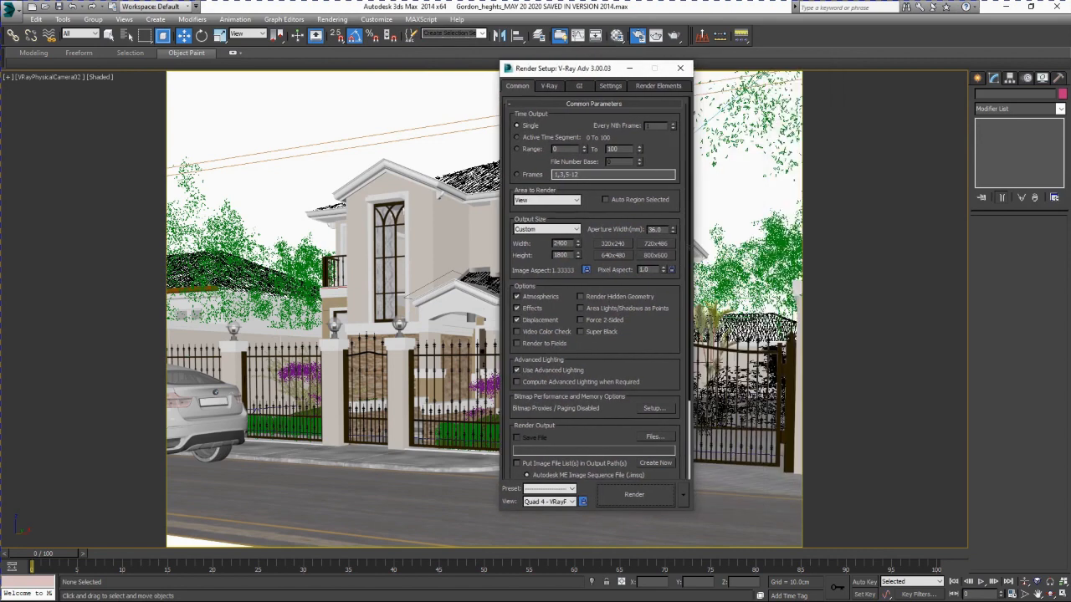
click(579, 86)
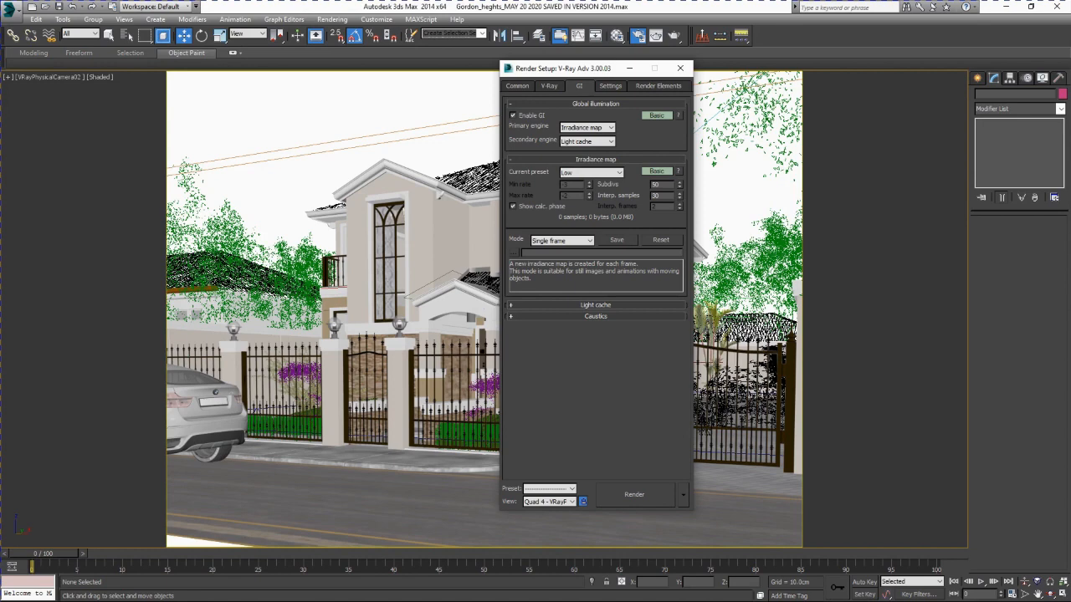
click(657, 116)
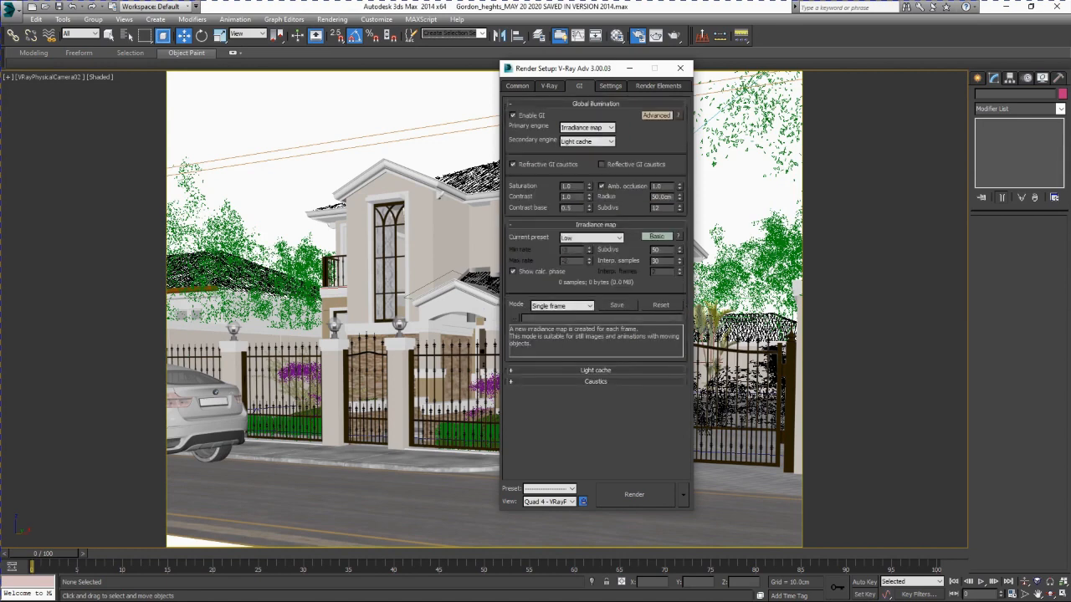
click(657, 116)
click(657, 116)
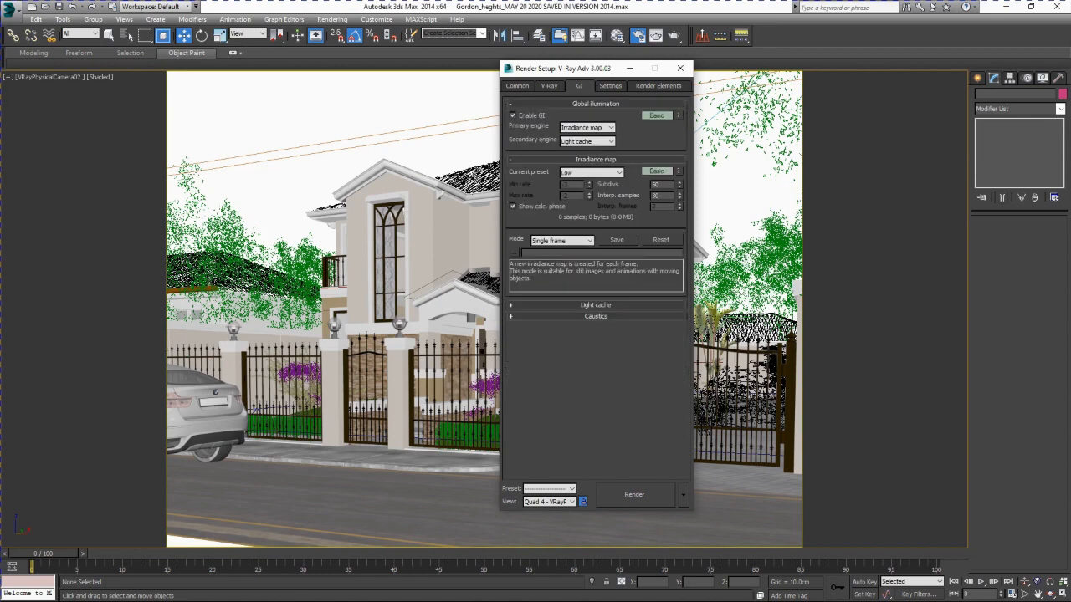
click(657, 116)
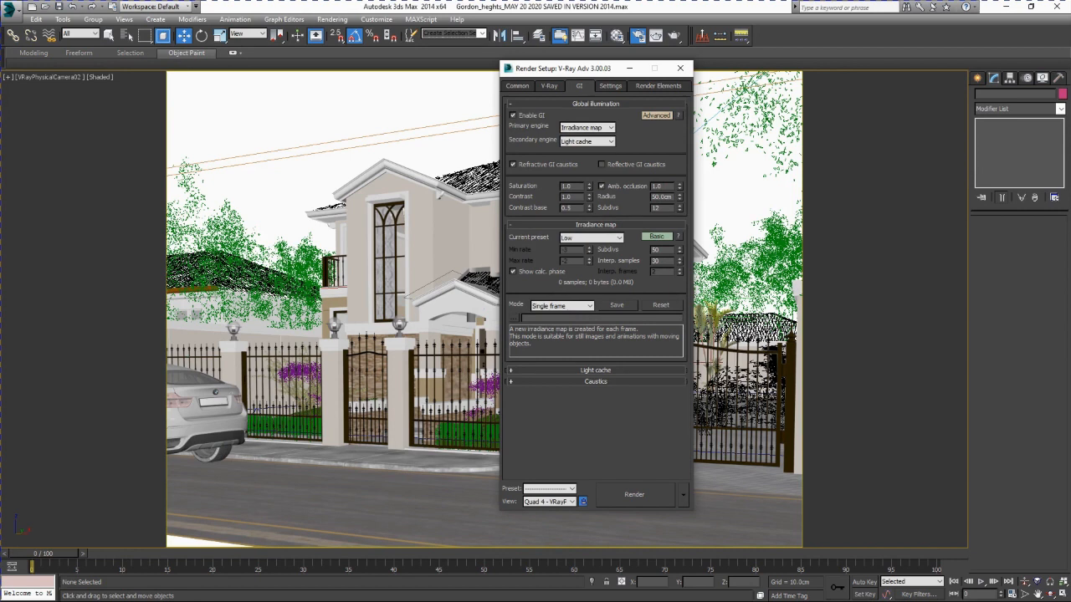
click(602, 186)
click(657, 115)
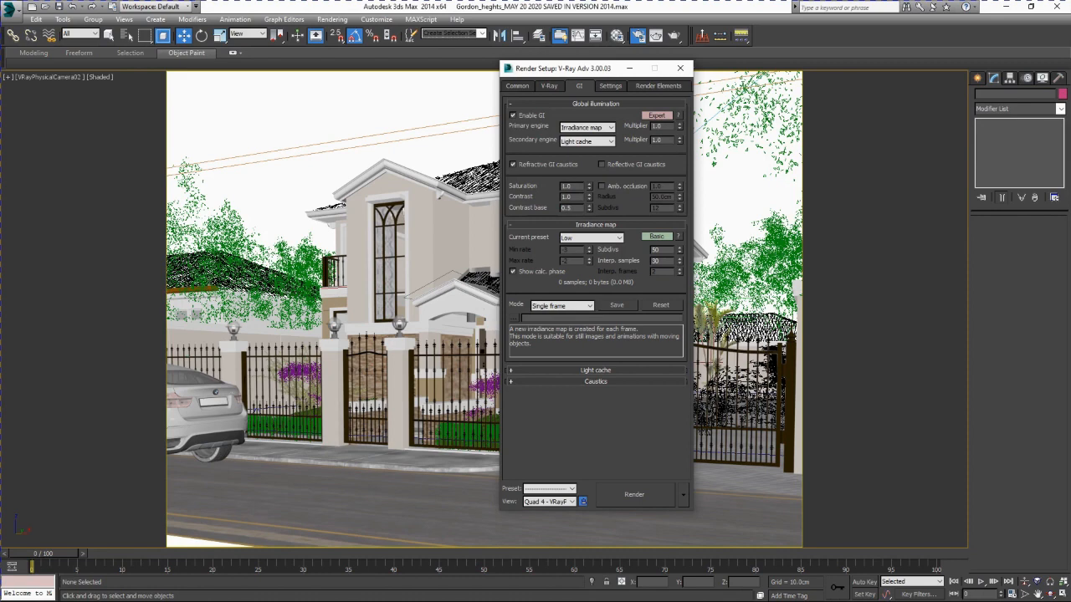
click(656, 116)
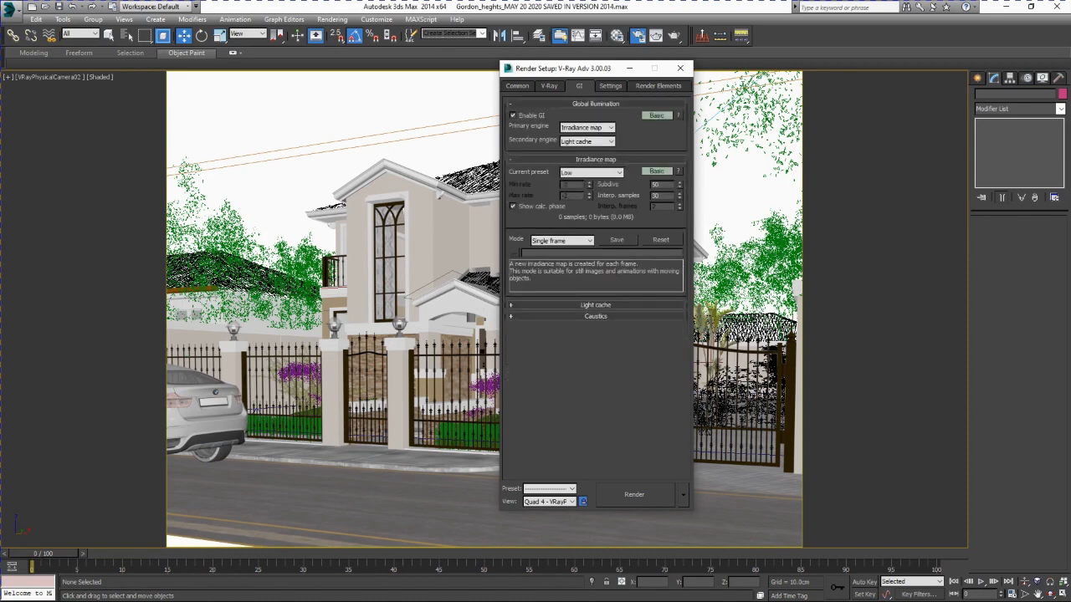
click(657, 115)
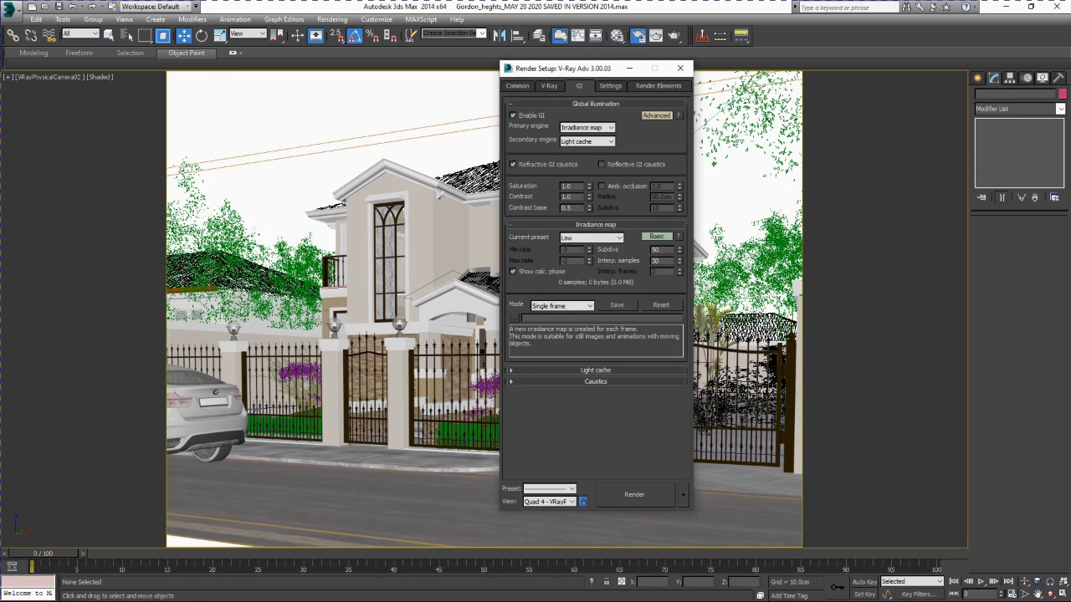
Review the VRayExtraTex render element, the V-Ray system settings and the GI settings, and close the render setup
click(659, 87)
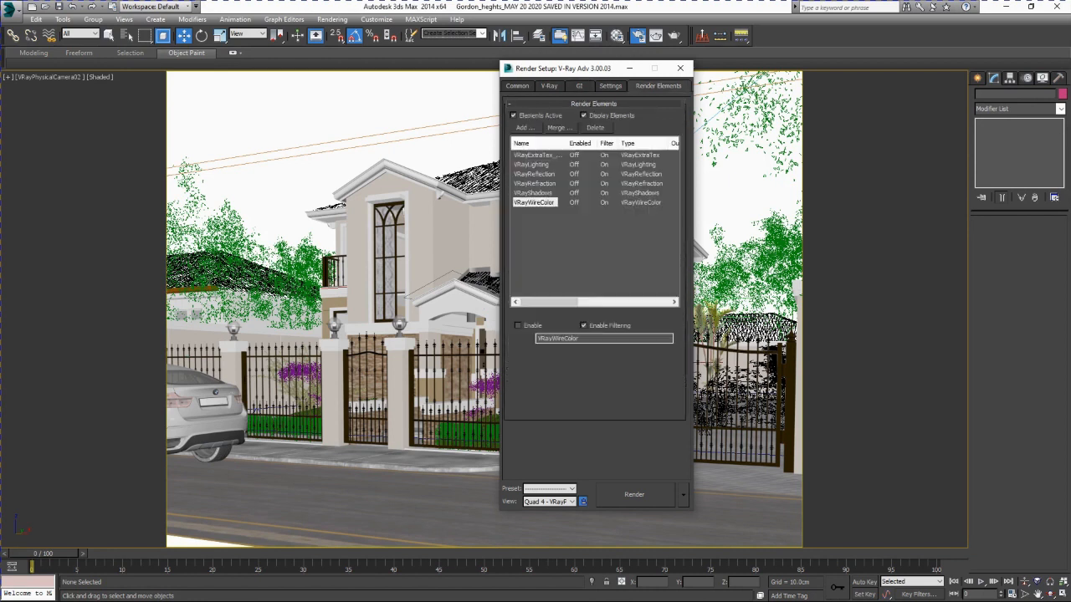
click(538, 156)
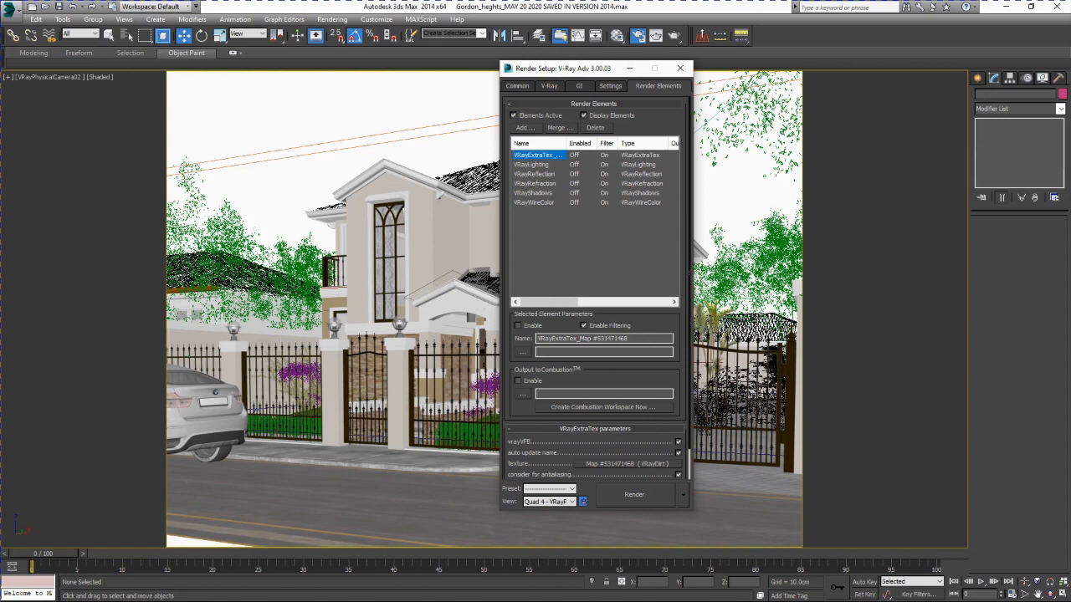
click(610, 86)
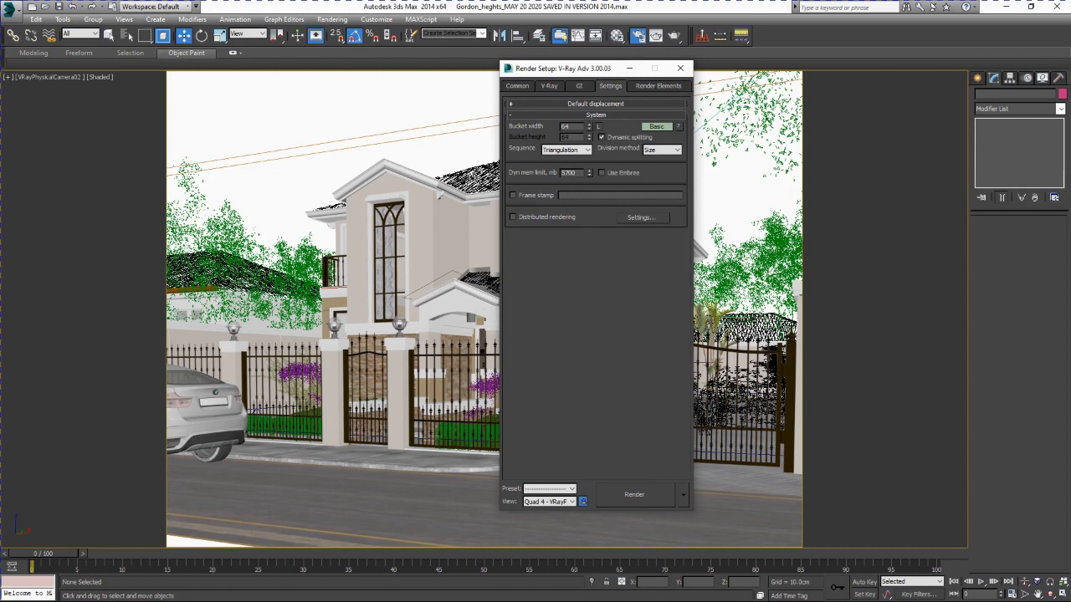
click(579, 86)
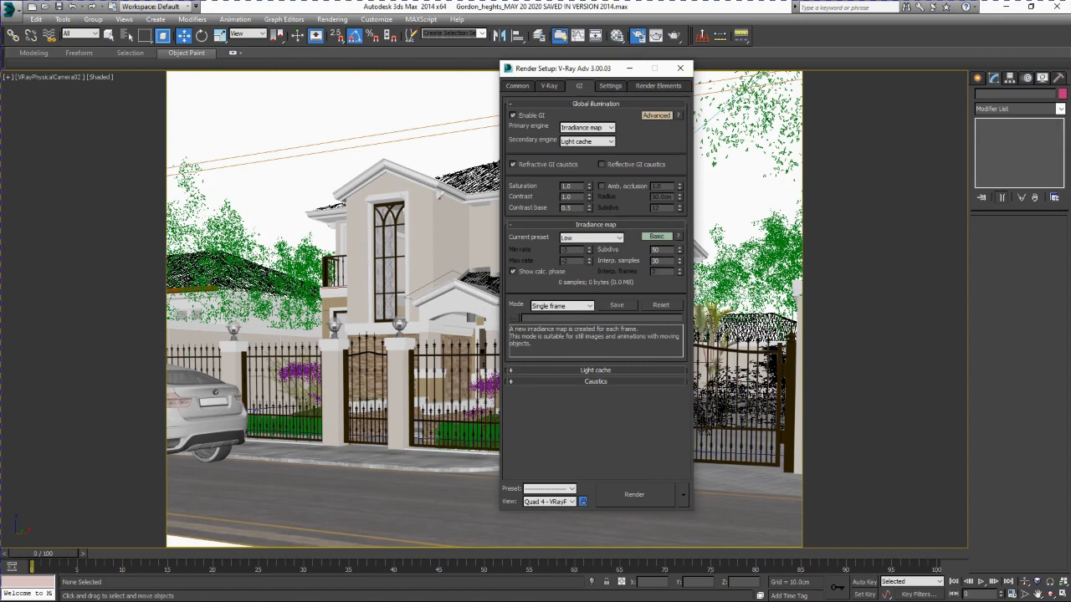
click(680, 68)
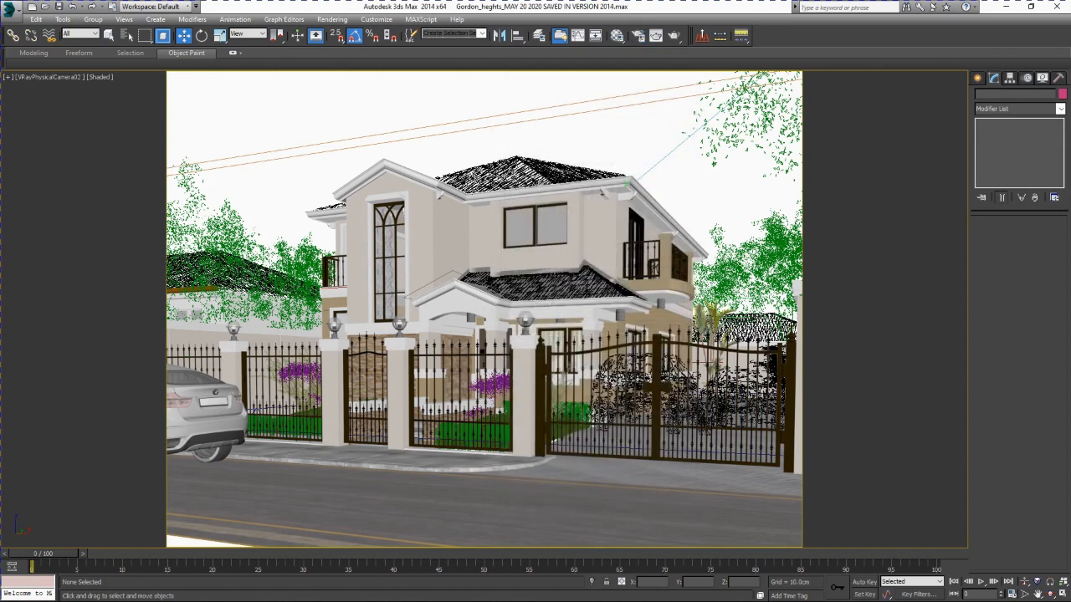
Try to open the V-Ray VFB and clear the object selection in the scene
right_click(597, 152)
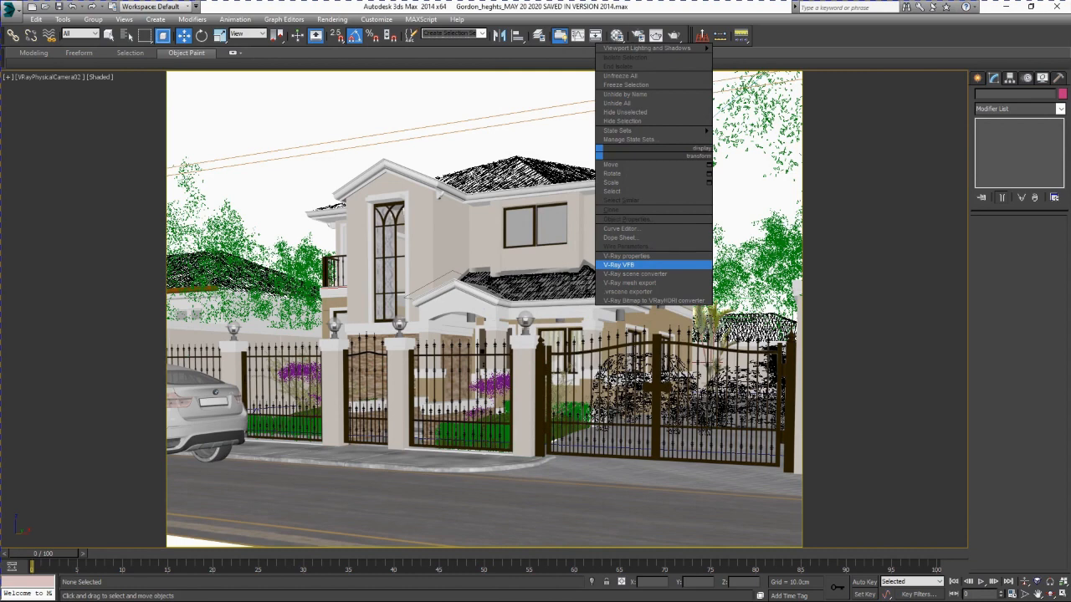
click(619, 264)
click(615, 236)
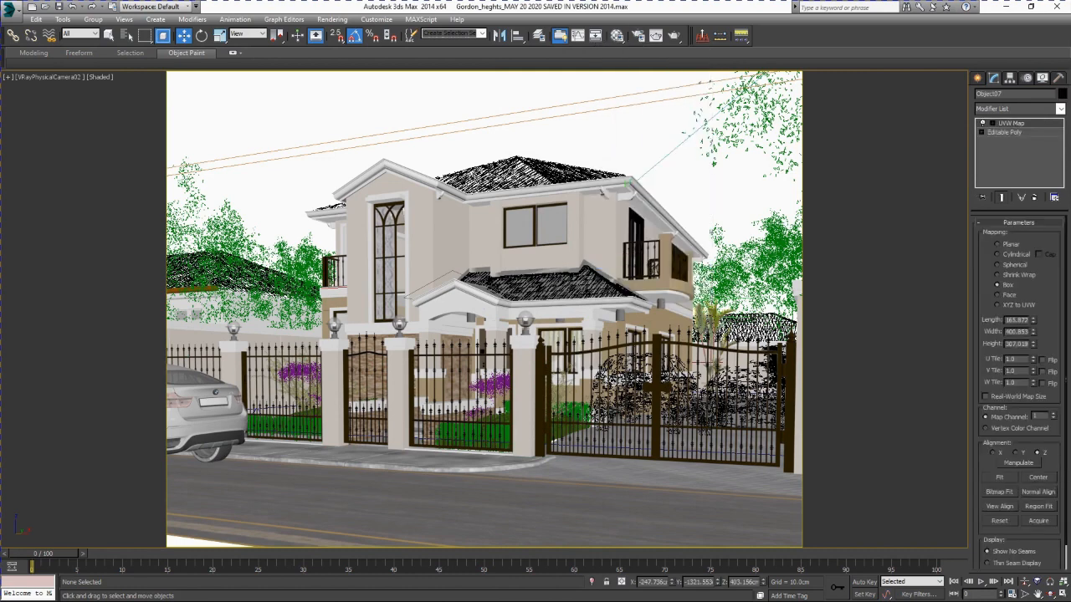
click(722, 143)
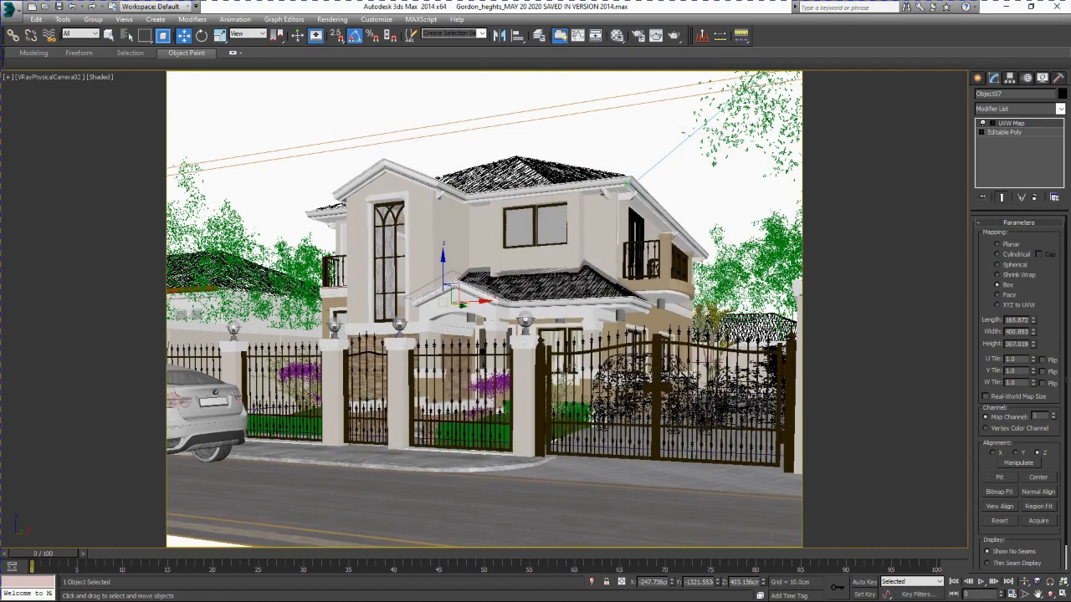
key(ctrl+d)
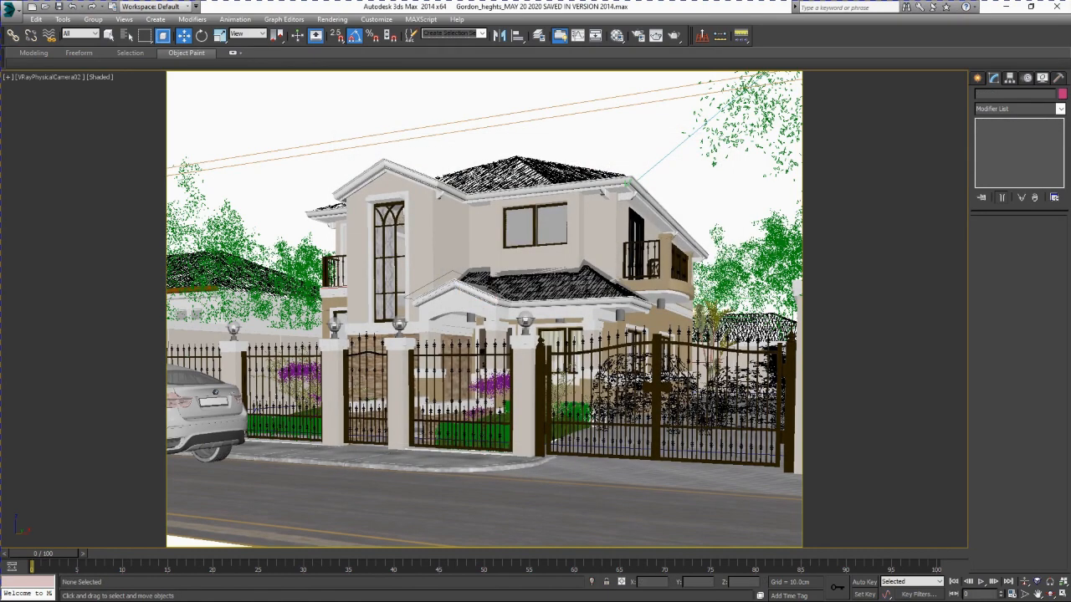
right_click(573, 132)
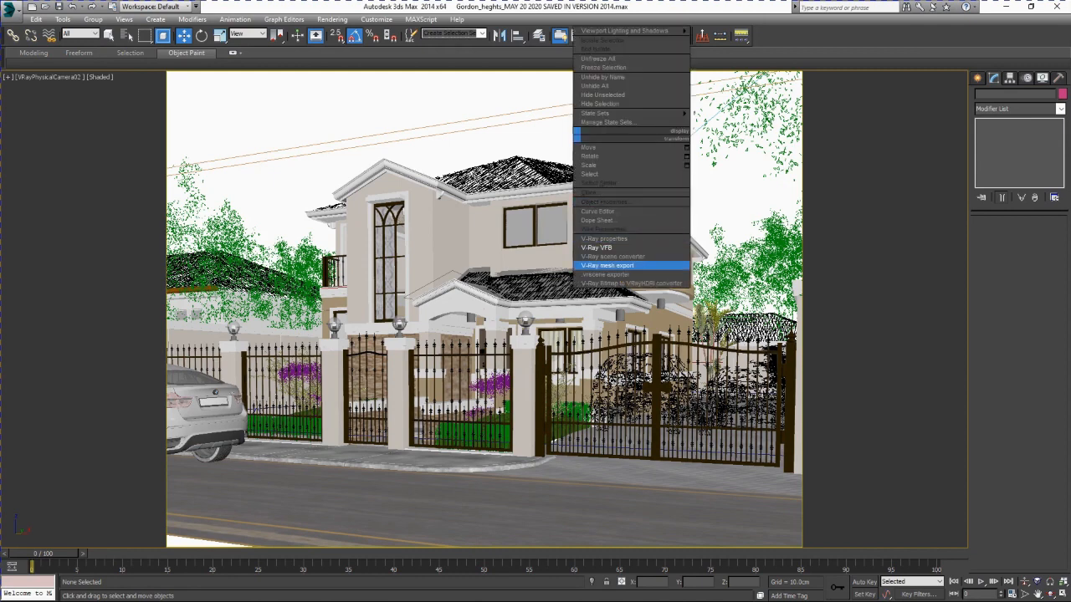
click(620, 248)
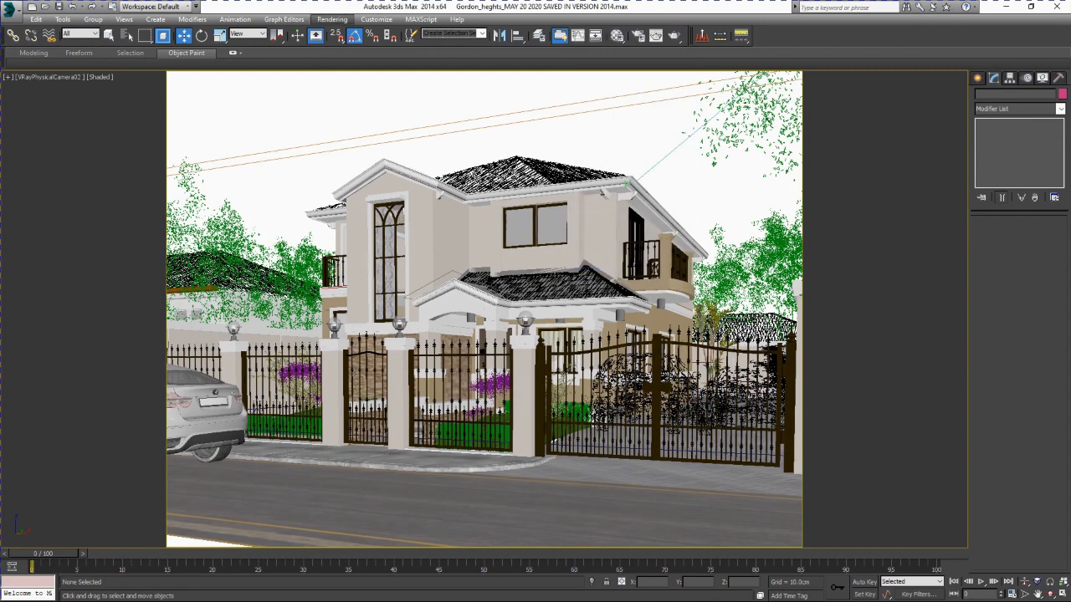
Turn off Use Map for the environment background and clear the VRaySky environment map
click(332, 19)
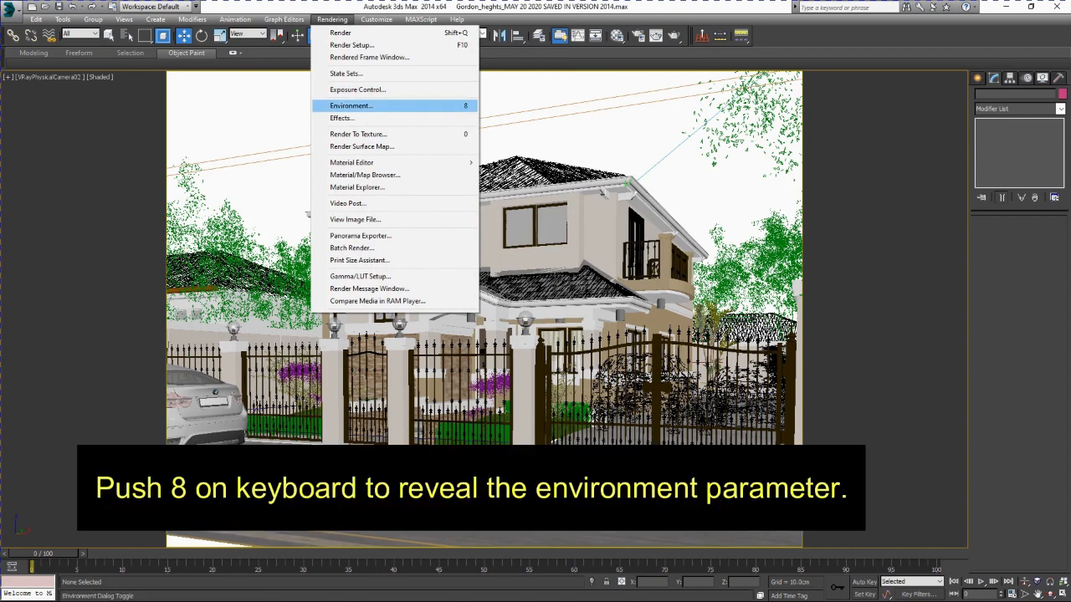
key(8)
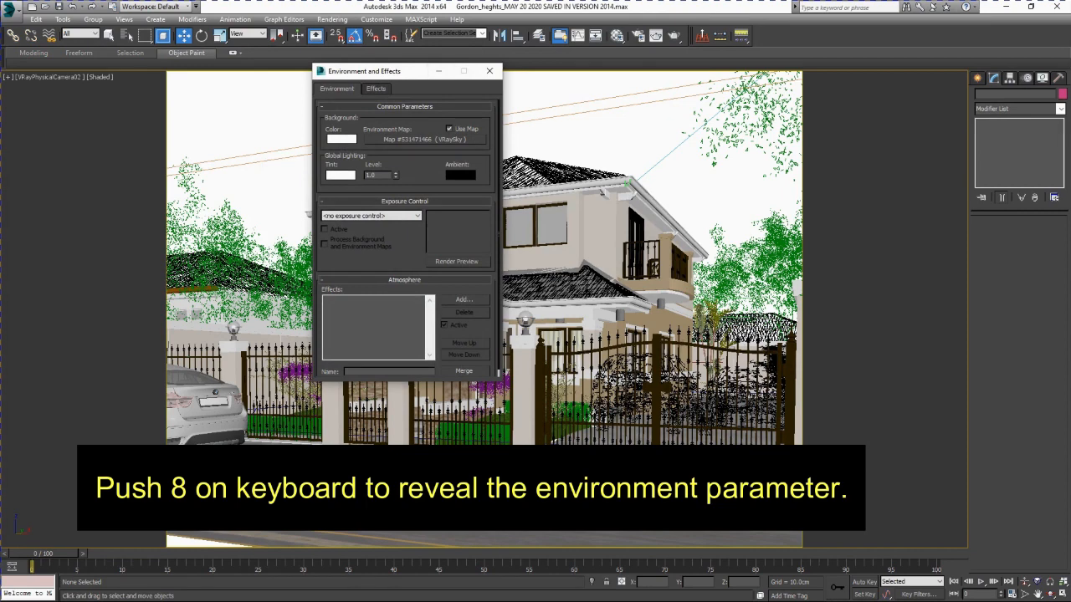
drag(368, 71, 696, 80)
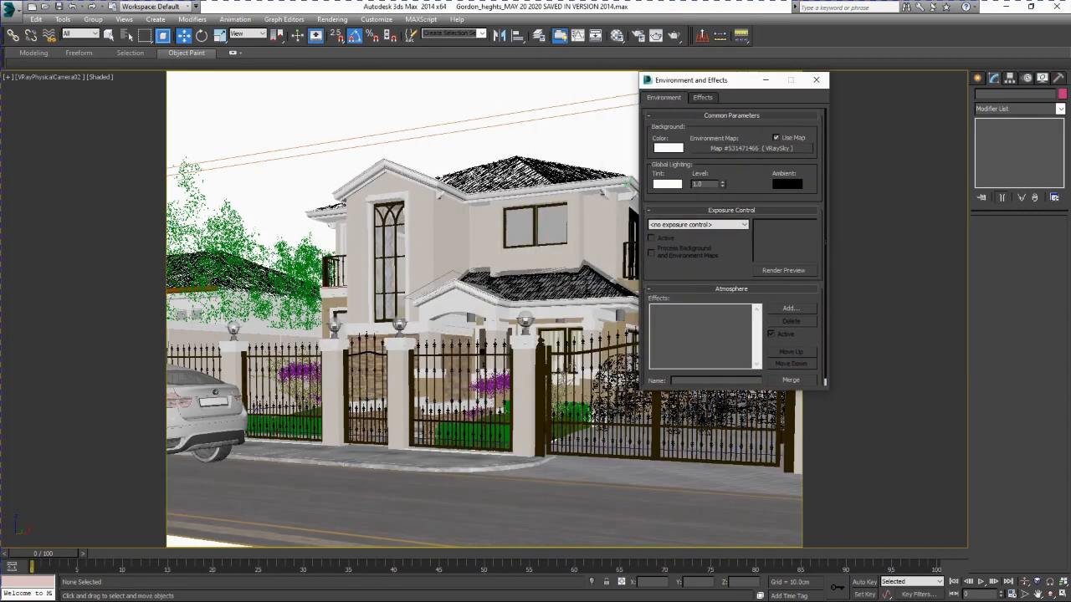
click(776, 137)
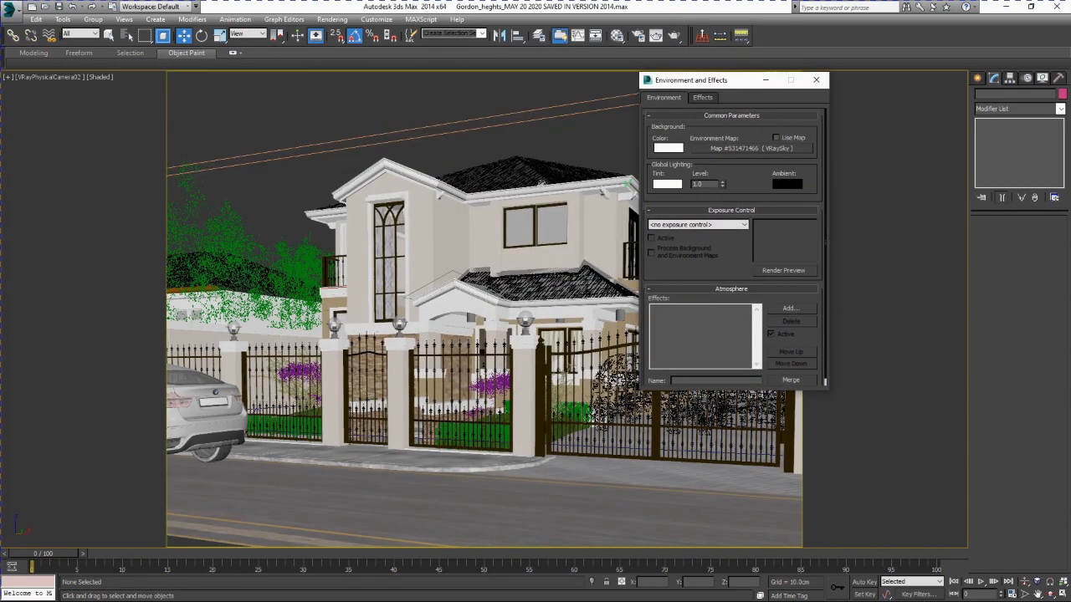
right_click(781, 148)
click(800, 178)
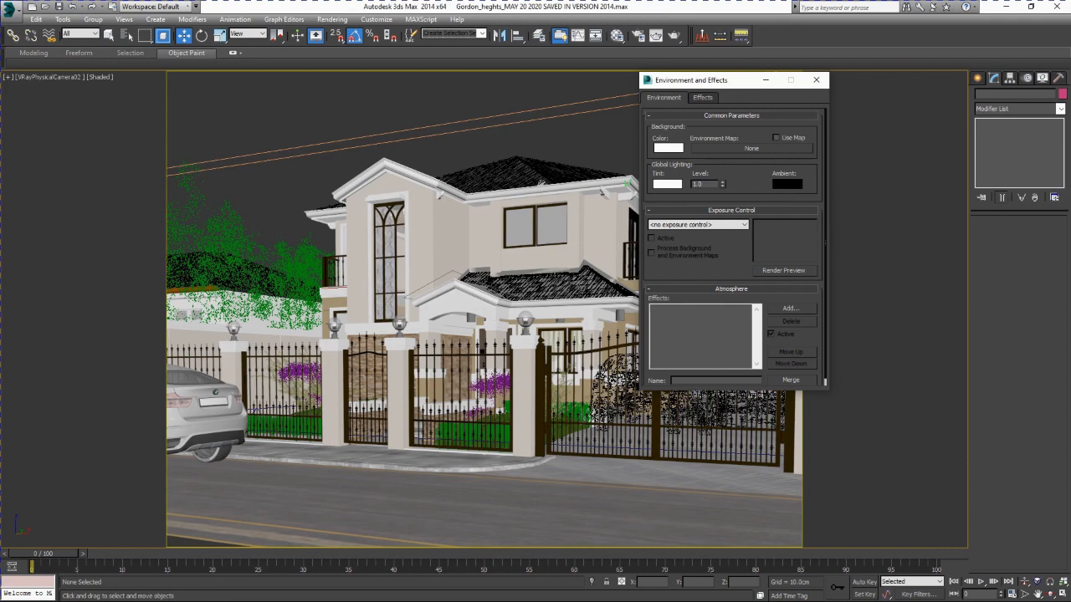
Assign the VRaySky map from the Material Editor to the environment background as an instance and close both windows
click(616, 36)
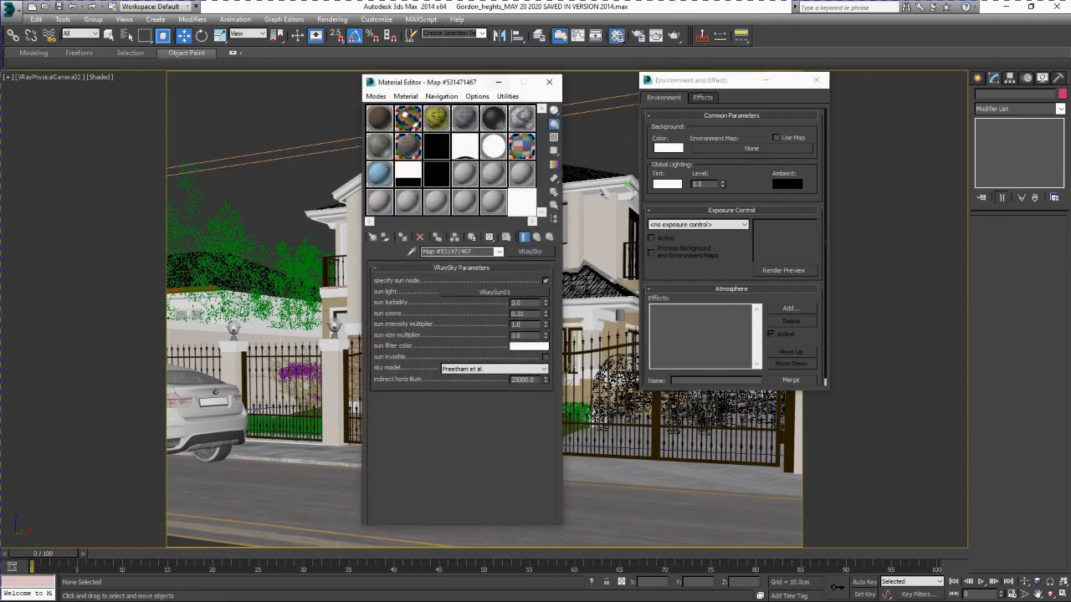
drag(449, 82, 488, 80)
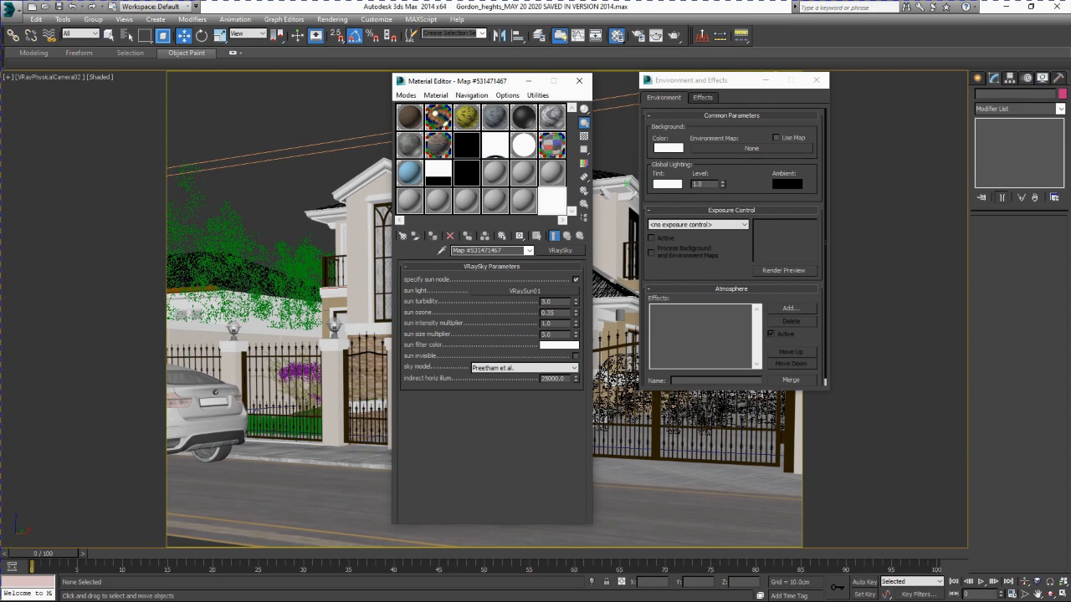
drag(552, 201, 751, 149)
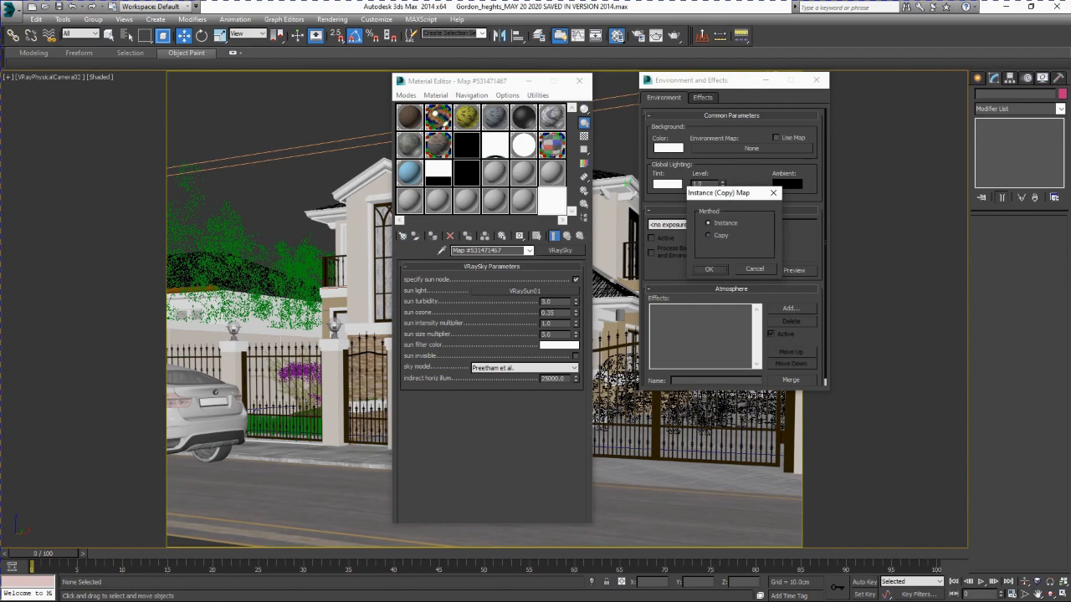
click(709, 268)
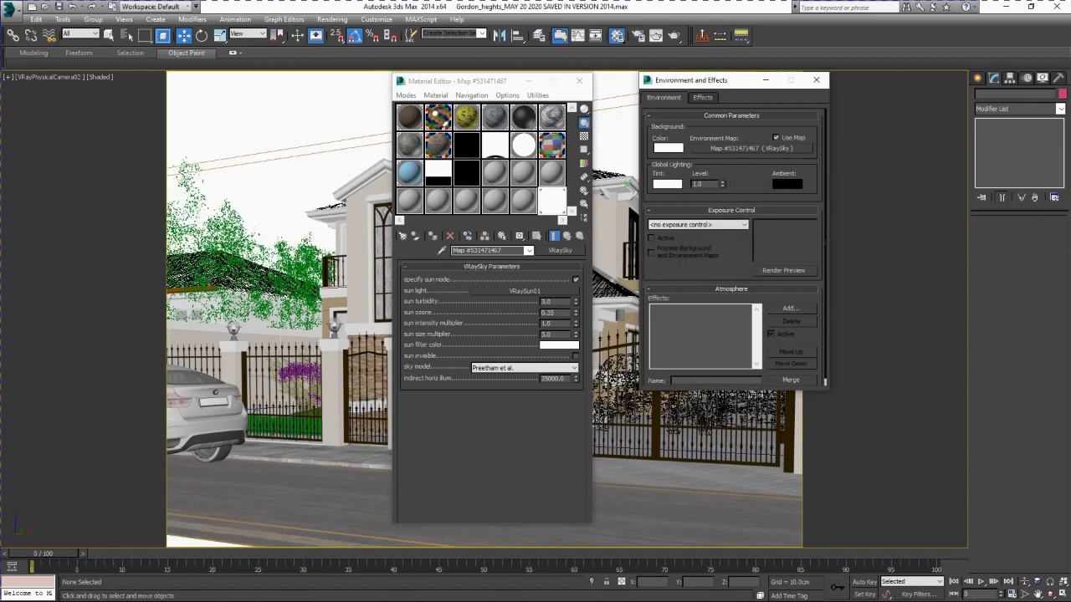
click(579, 80)
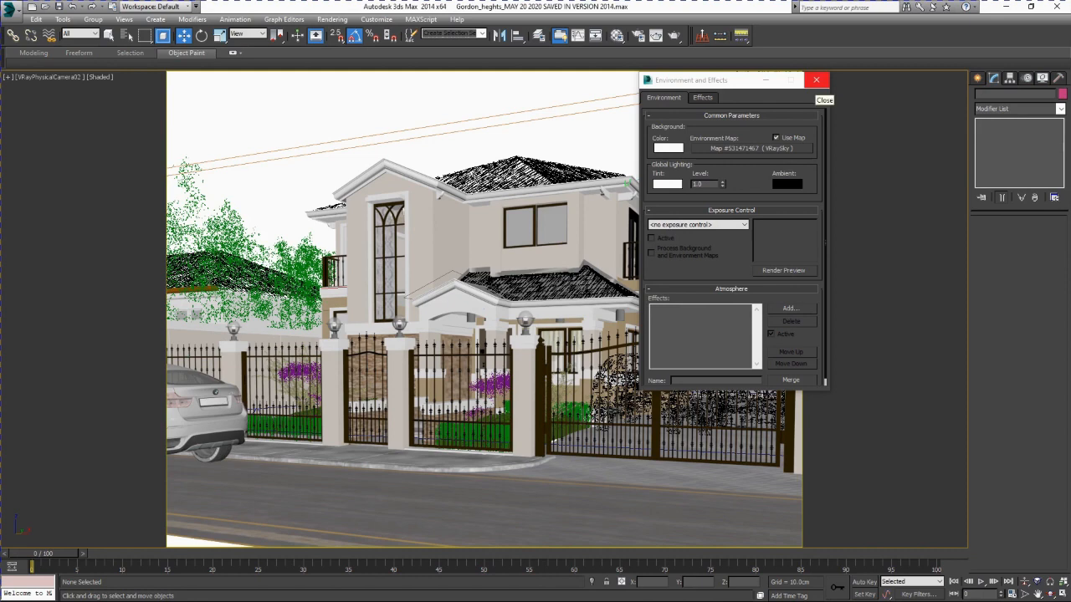
click(815, 79)
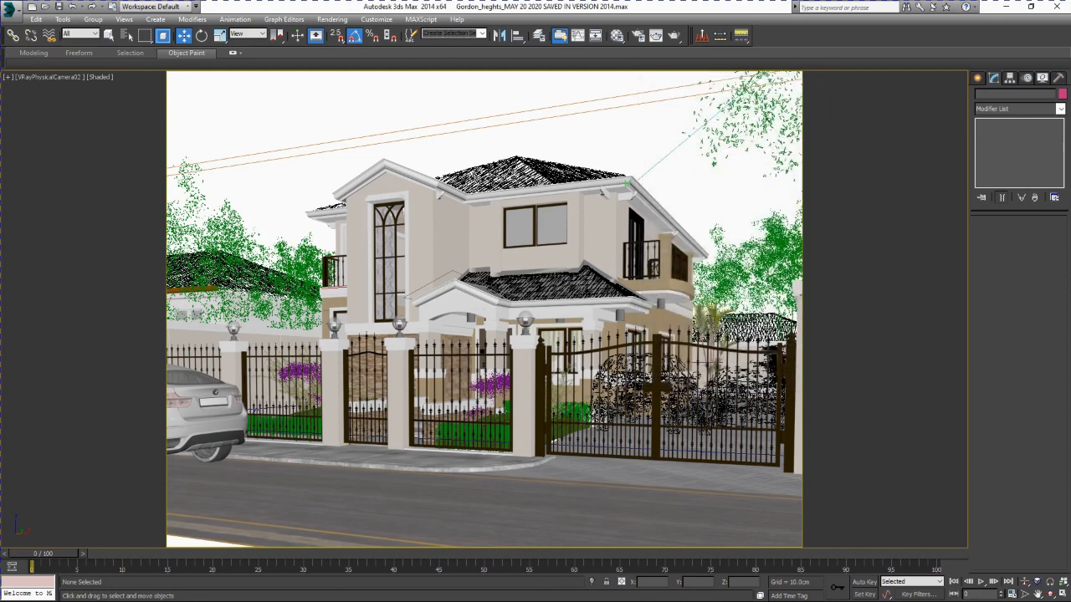
Open the V-Ray VFB, enlarge the frame buffer over the viewport, and render the camera view
right_click(626, 128)
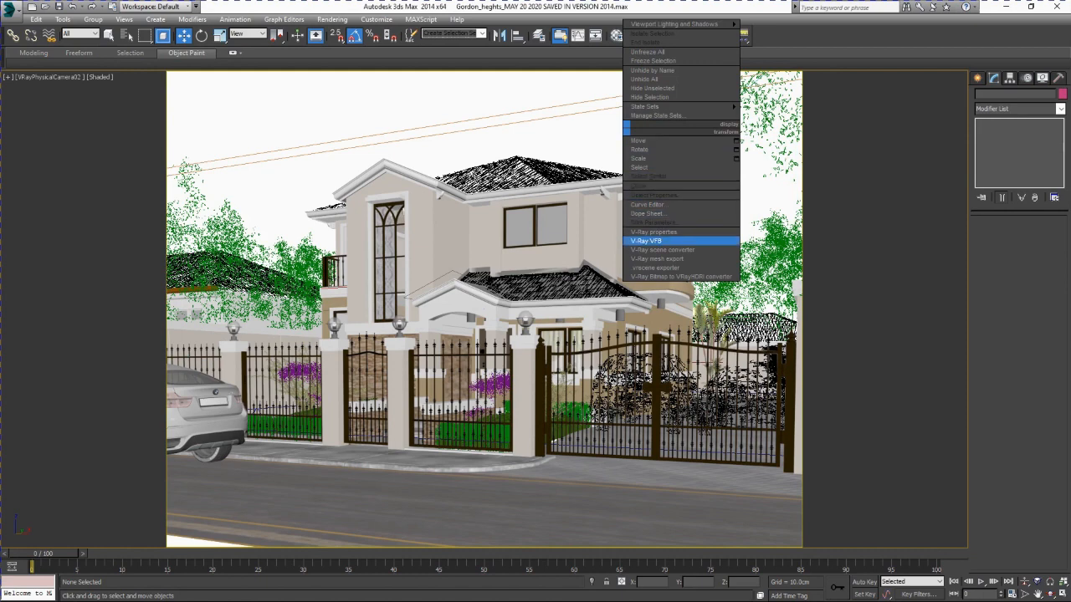
click(646, 240)
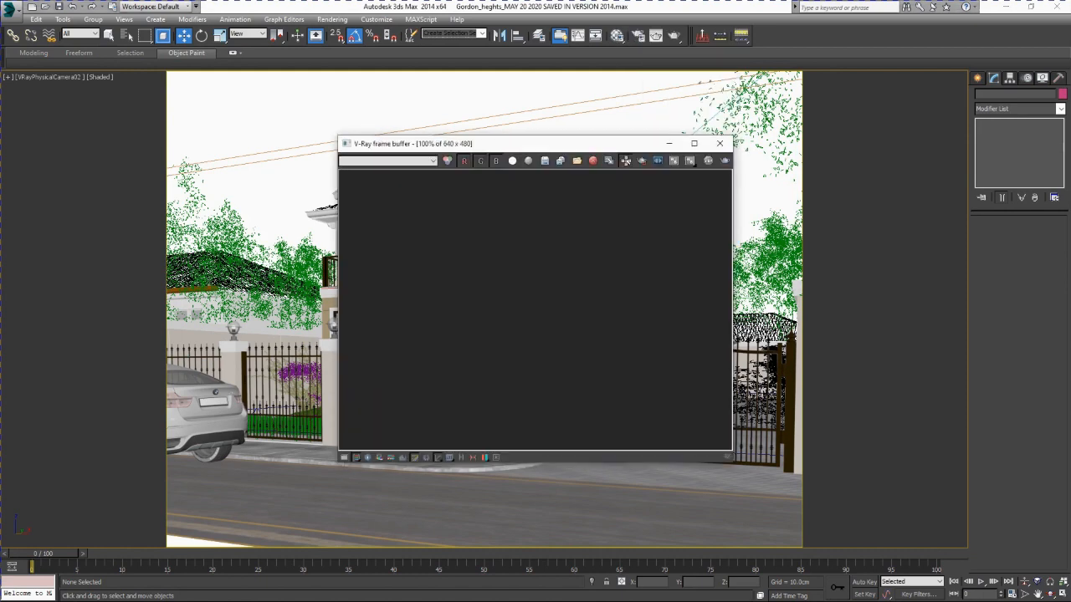
drag(620, 144, 655, 108)
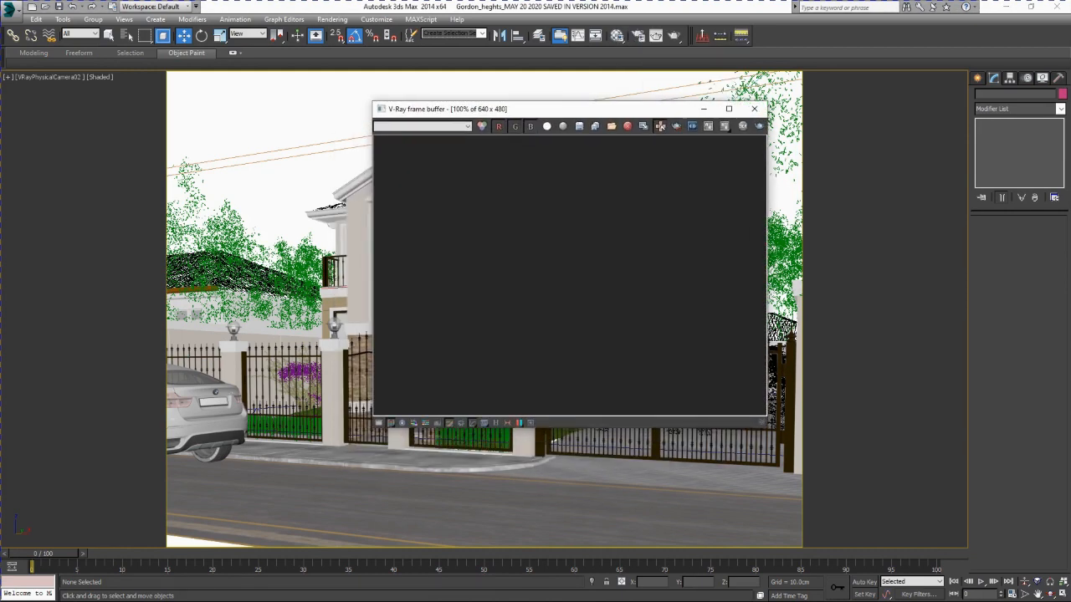
drag(766, 416, 802, 497)
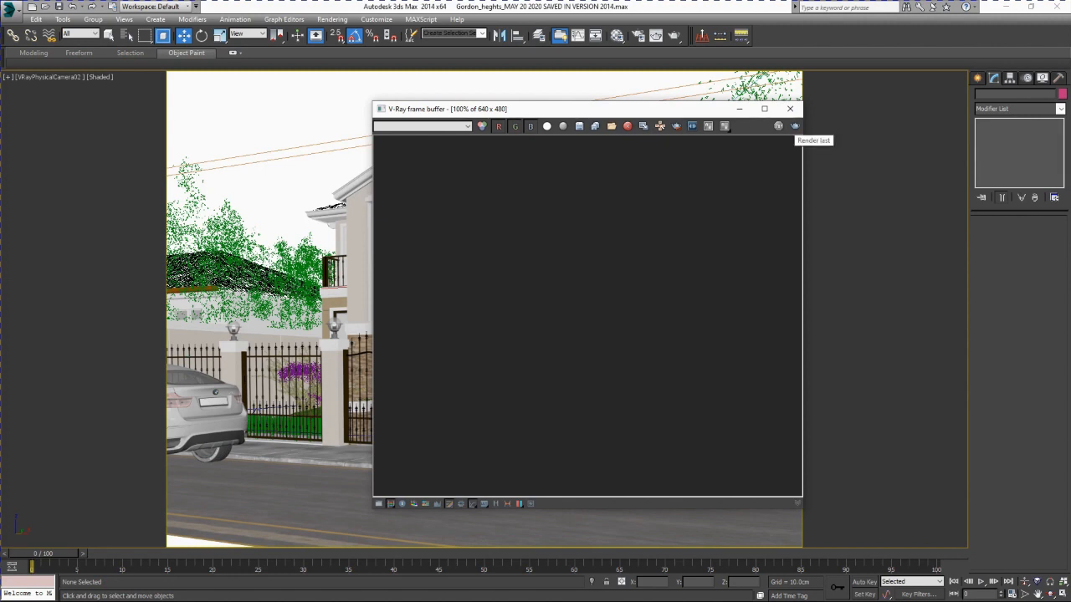
click(795, 126)
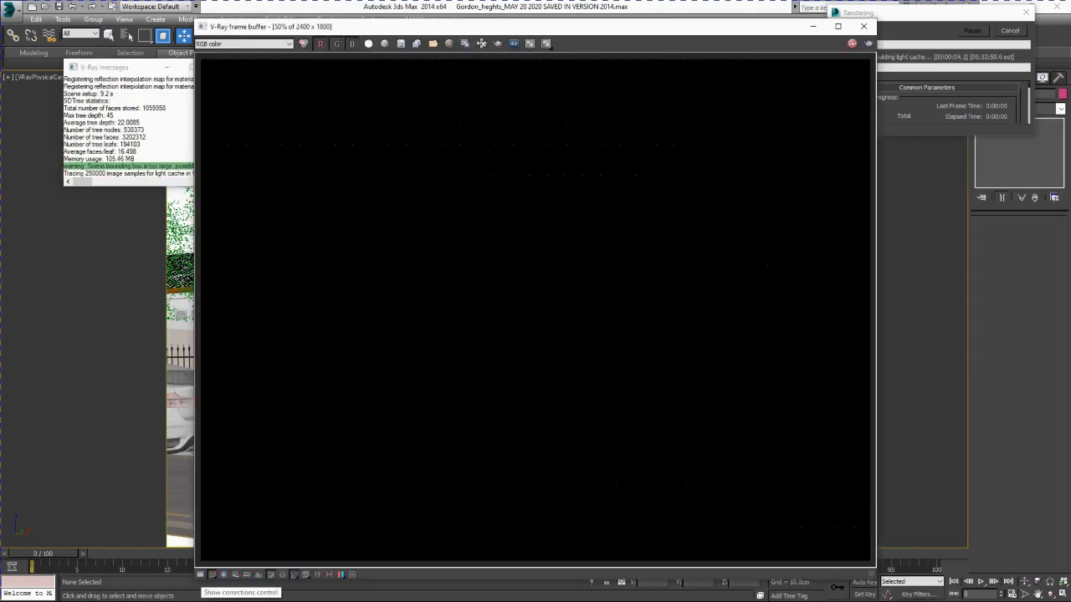
Show the frame buffer's color corrections and place the window beside the rendered image
click(200, 575)
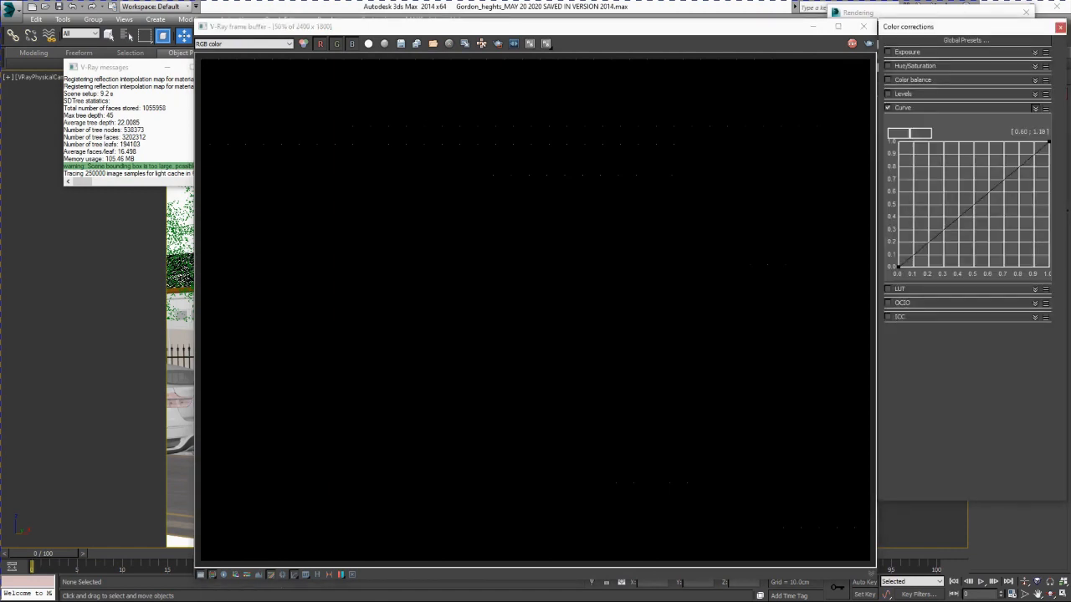
drag(979, 27, 970, 26)
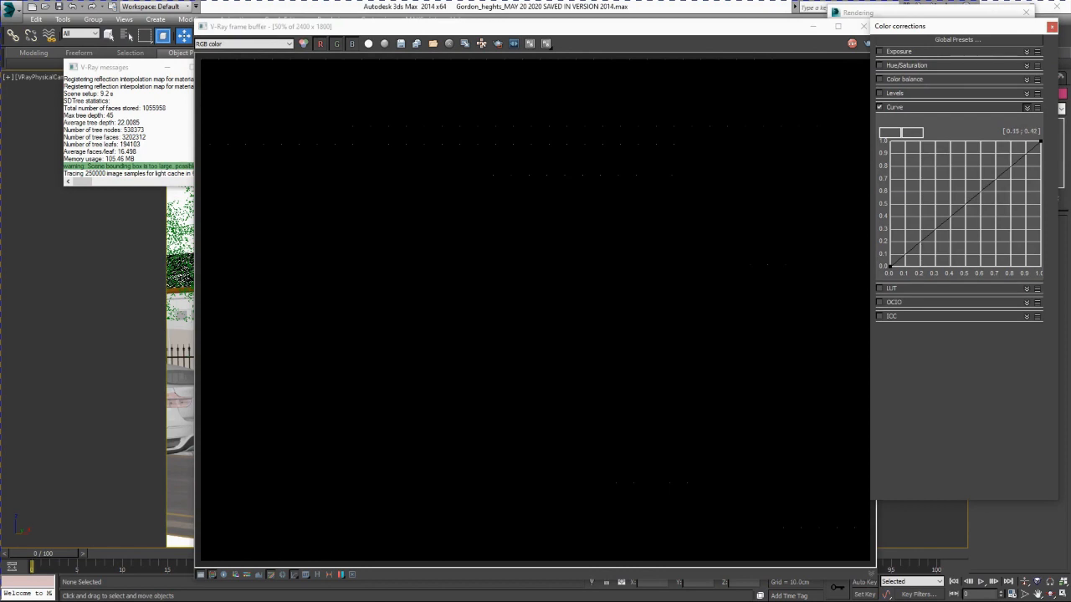
click(535, 310)
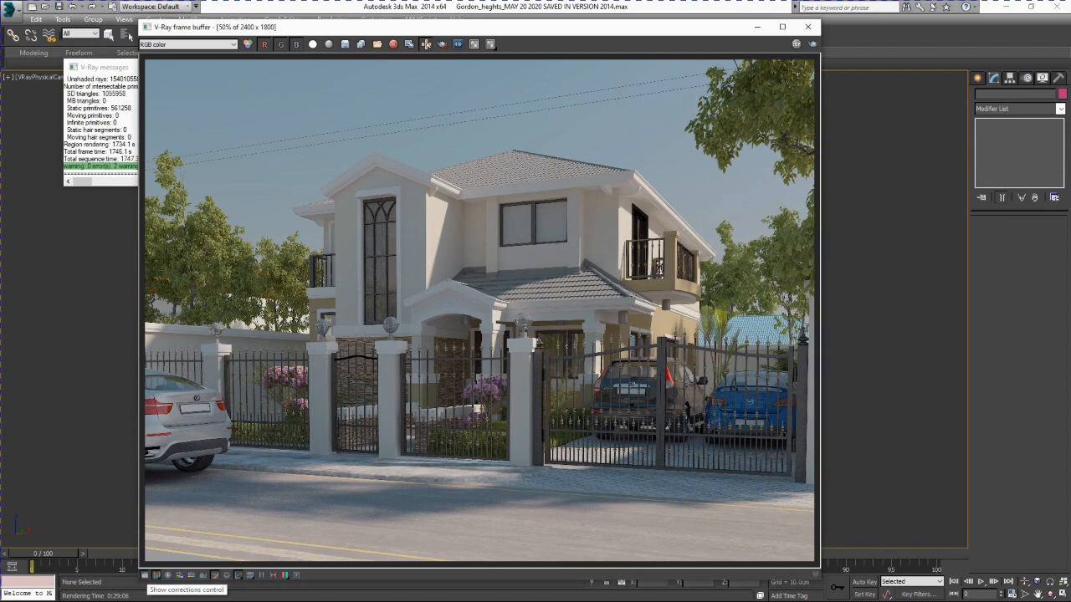
click(156, 576)
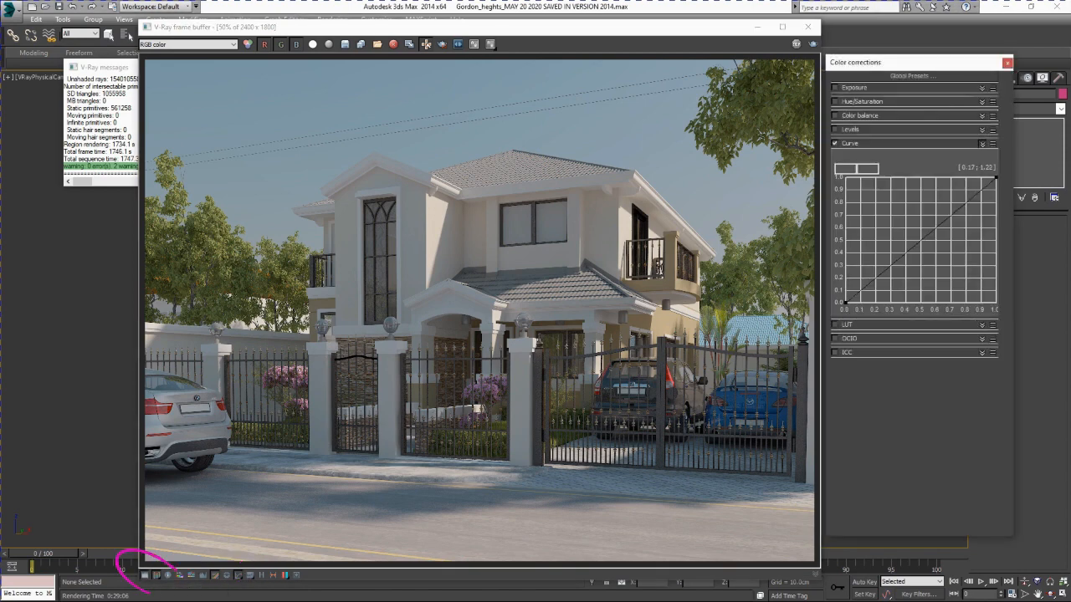
drag(889, 63, 890, 29)
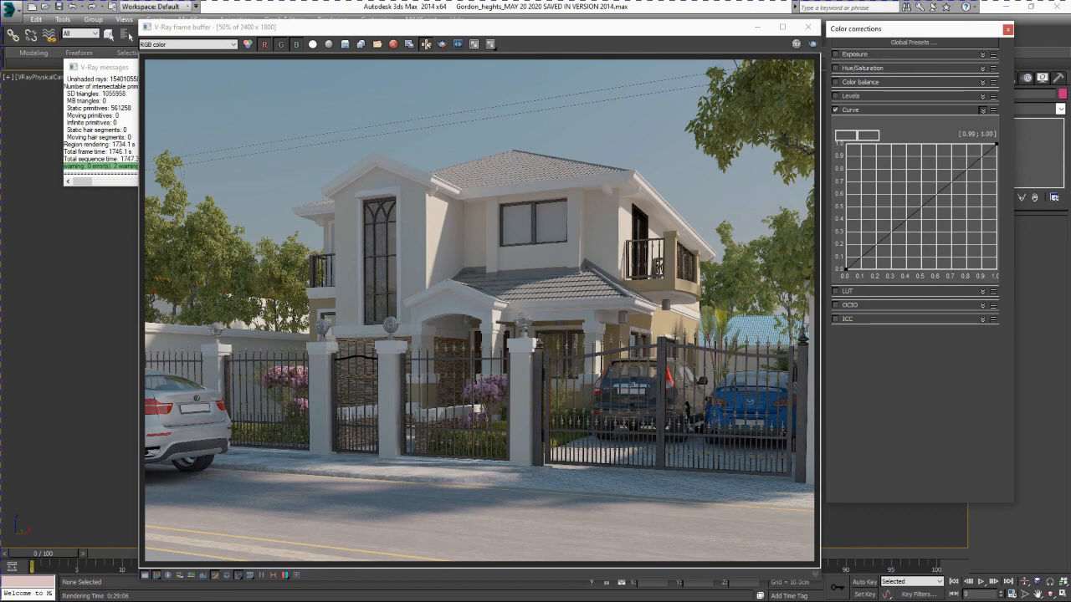
Change the correction curve's upper end point to Bezier and bend the curve upward to brighten the render
right_click(994, 146)
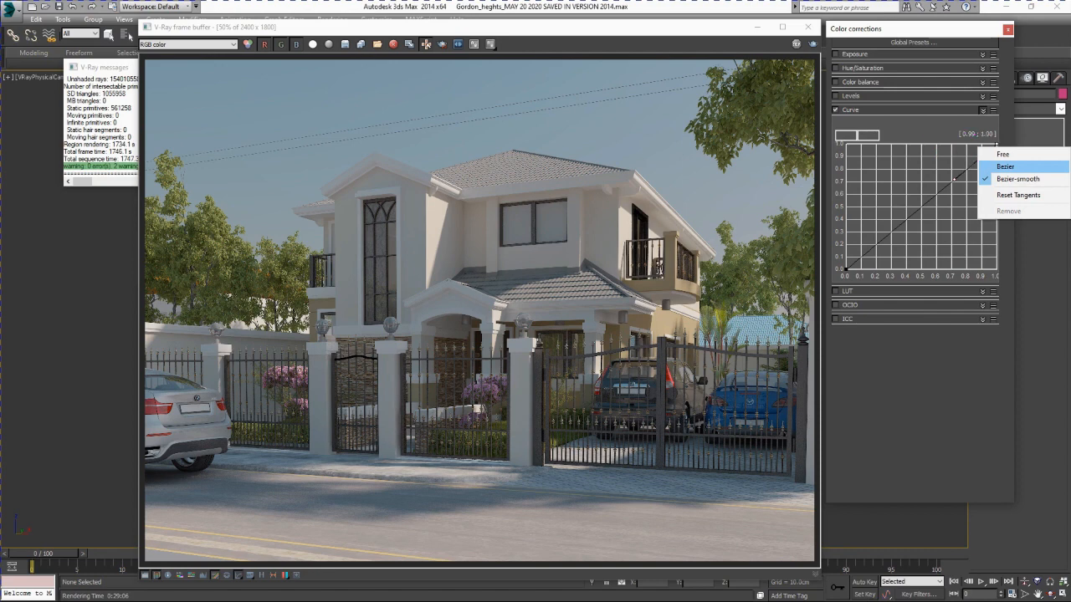
click(1005, 167)
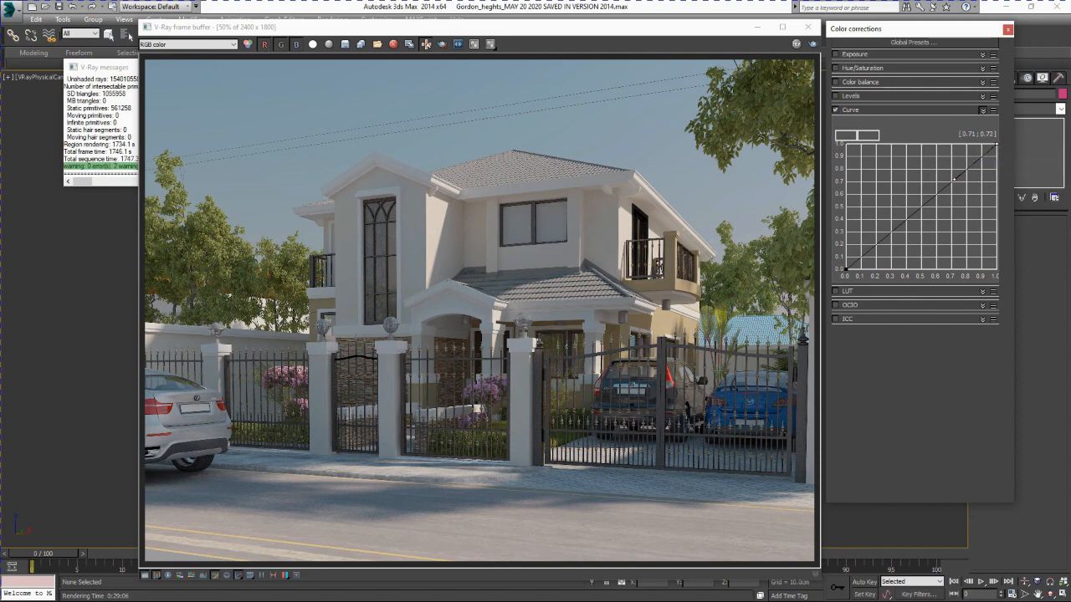
drag(954, 178, 911, 135)
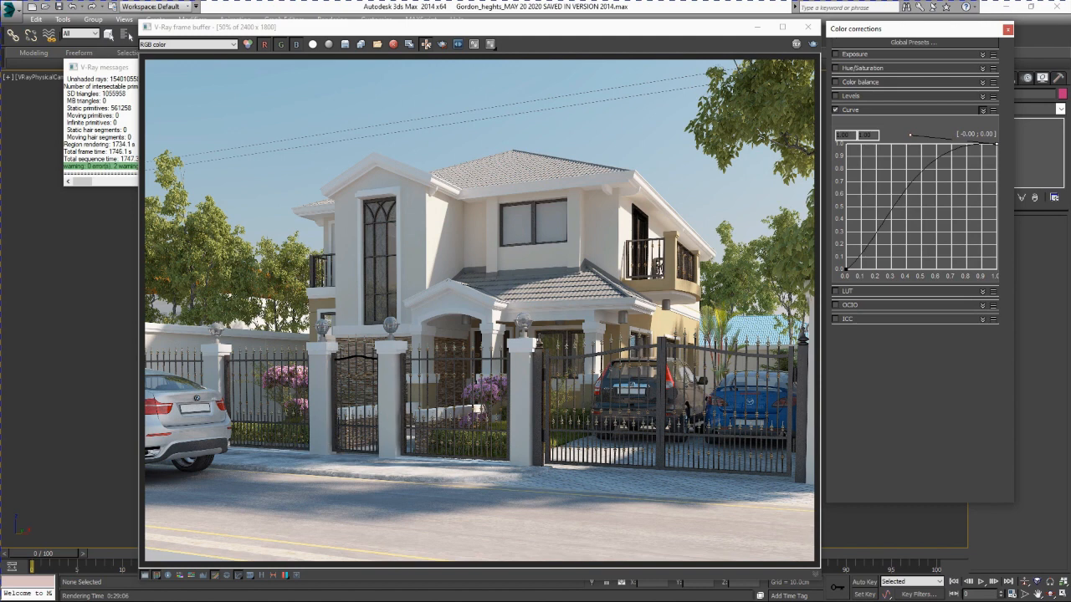
Change the curve's lower end point to Bezier, flatten its tangent to deepen the shadows, and close the color corrections
right_click(847, 271)
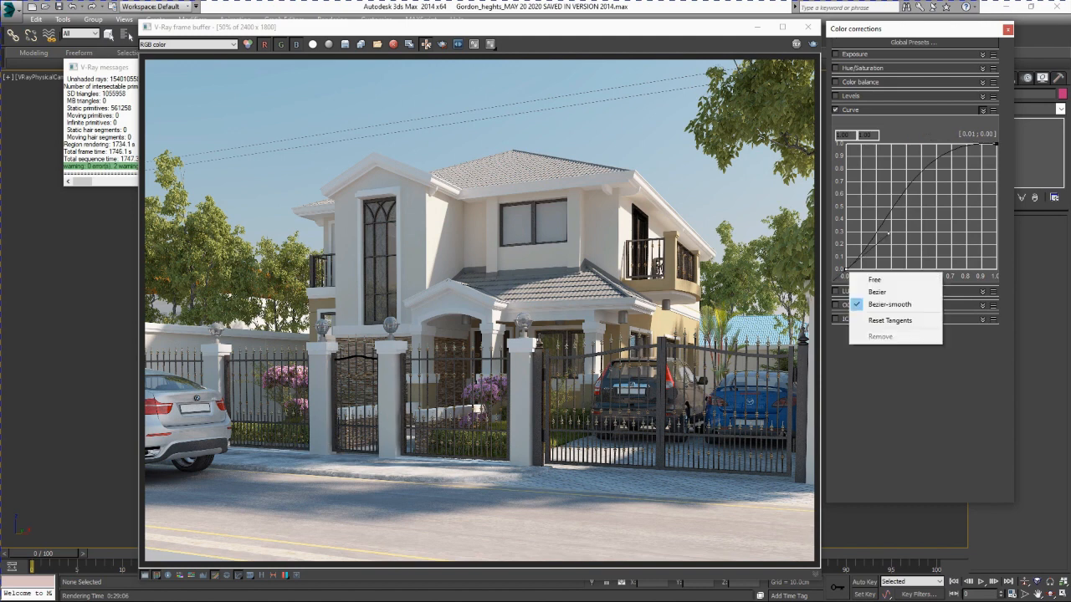
click(877, 292)
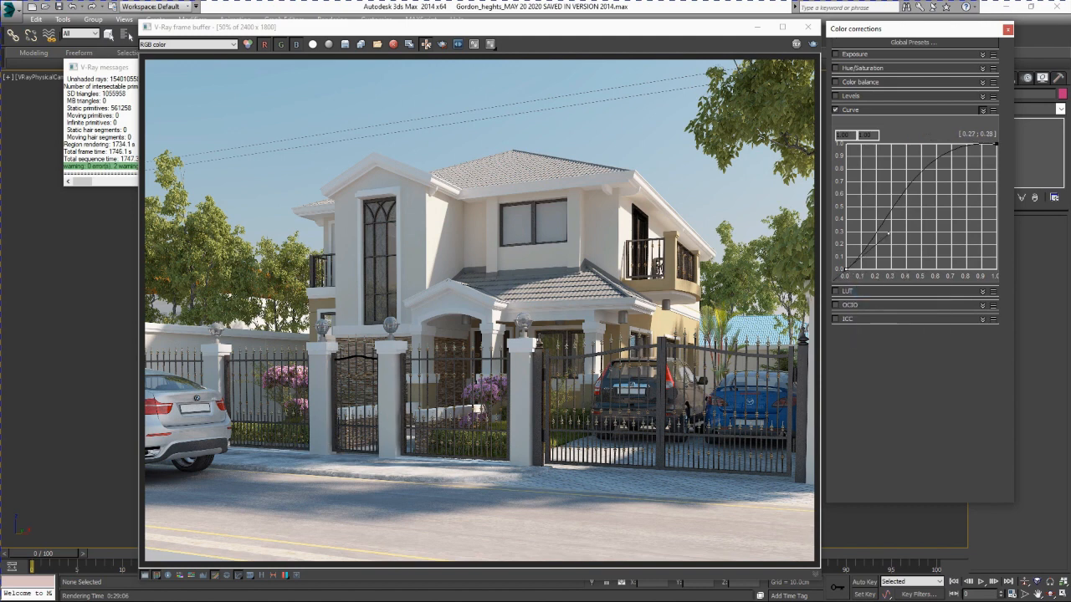
drag(890, 235, 887, 260)
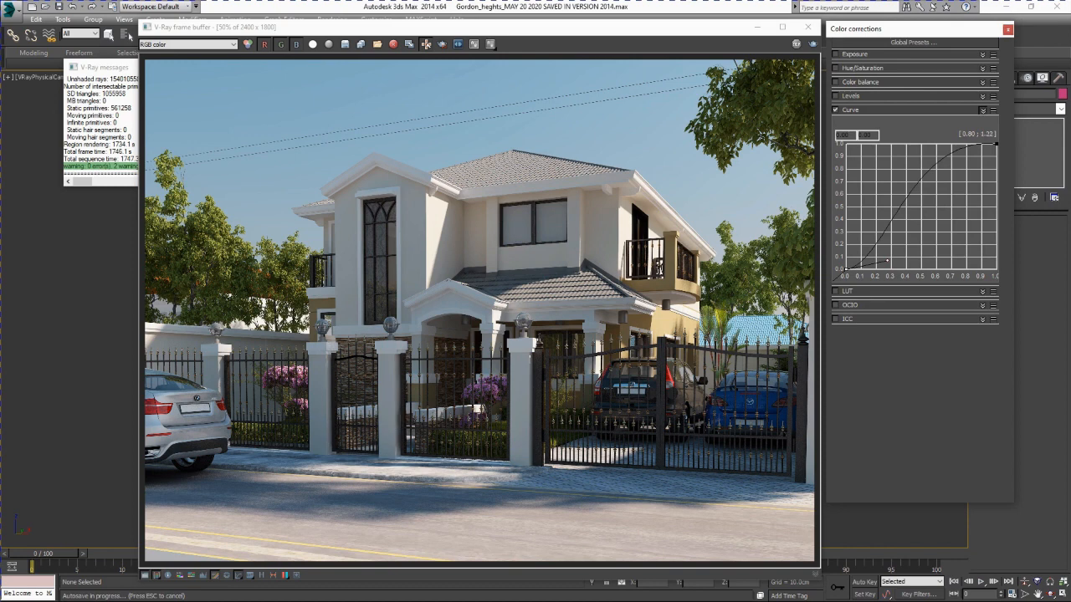
click(1007, 29)
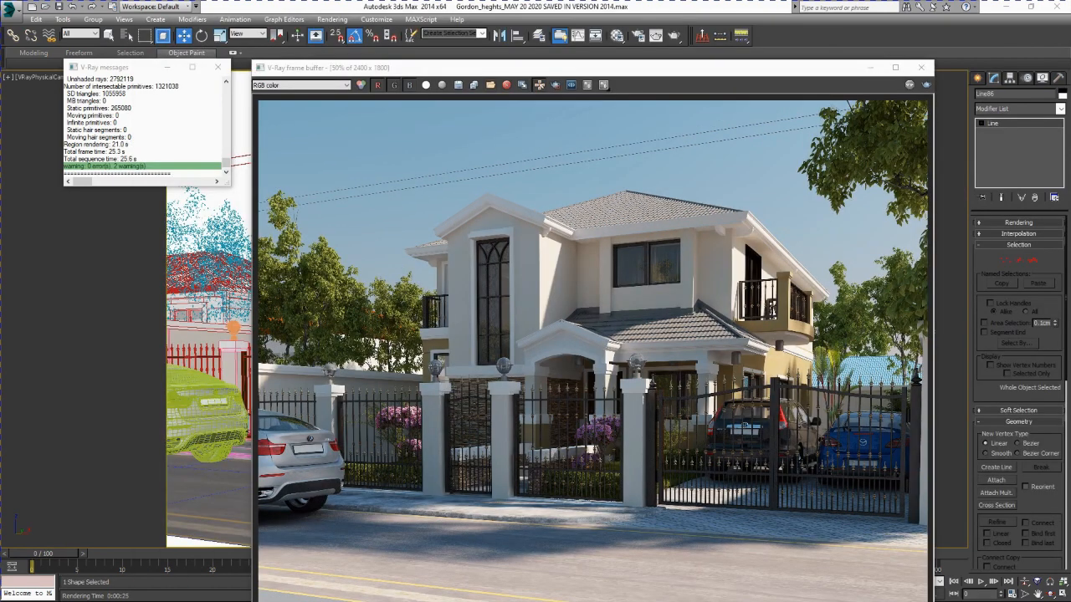
Examine the Alpha, VRayExtraTex and VRayLighting elements of the finished render in the frame buffer
drag(536, 67, 512, 49)
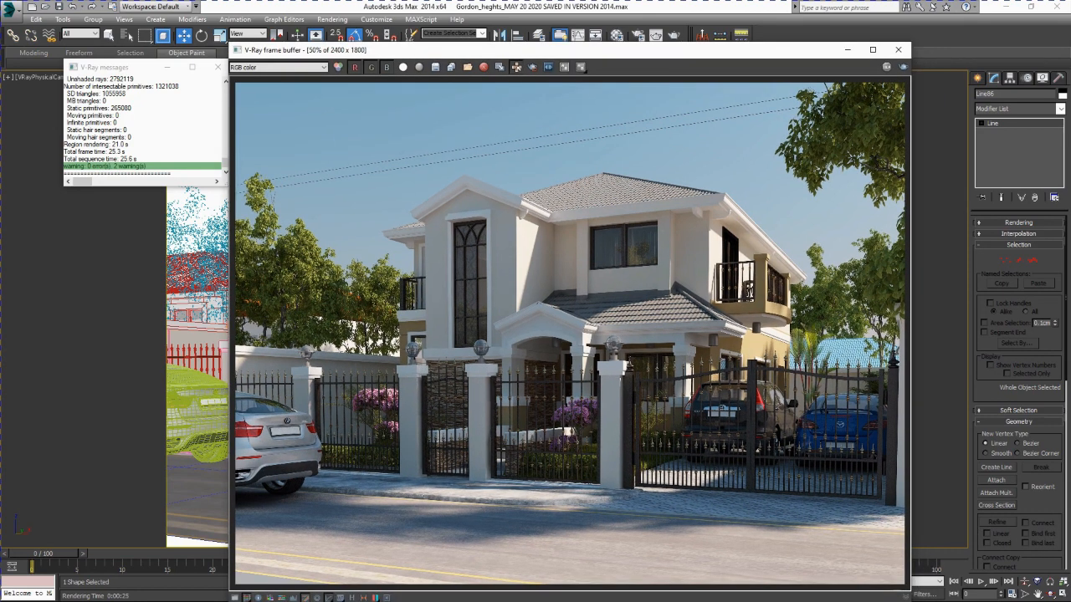
click(279, 67)
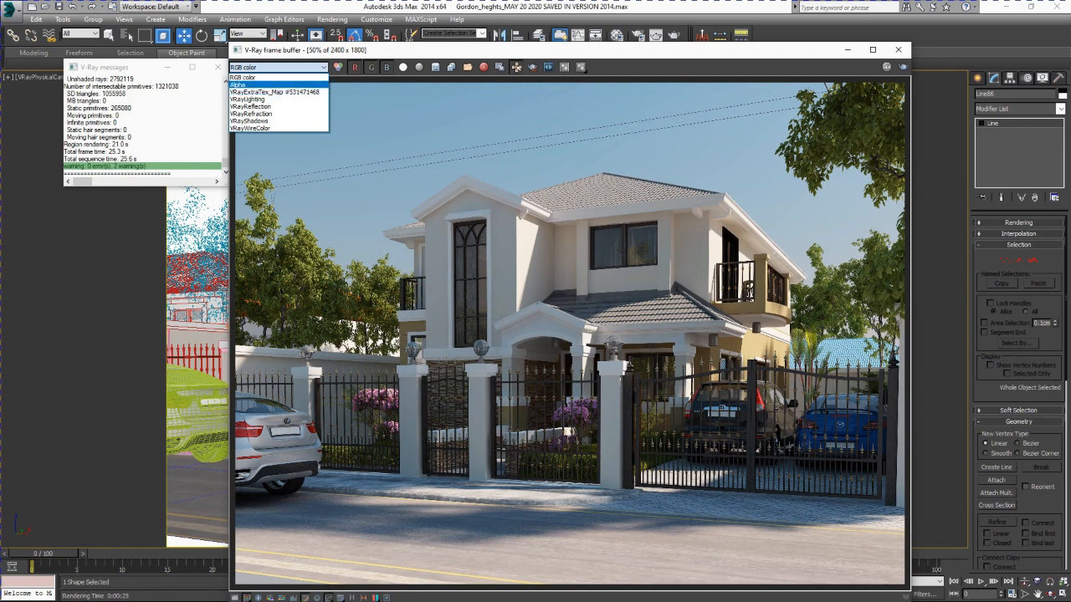
click(238, 84)
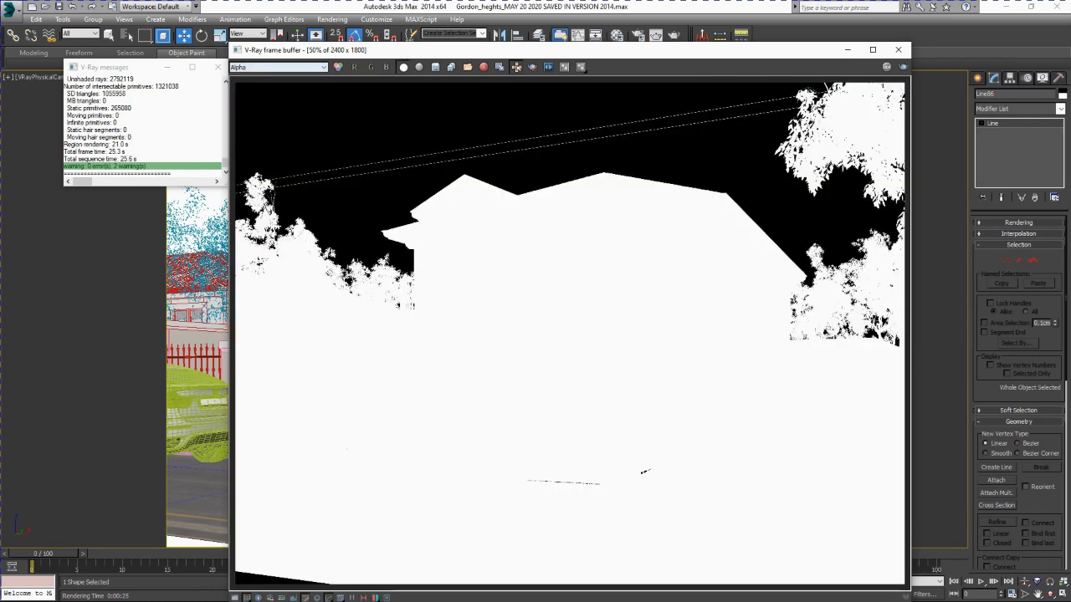
click(278, 67)
click(274, 91)
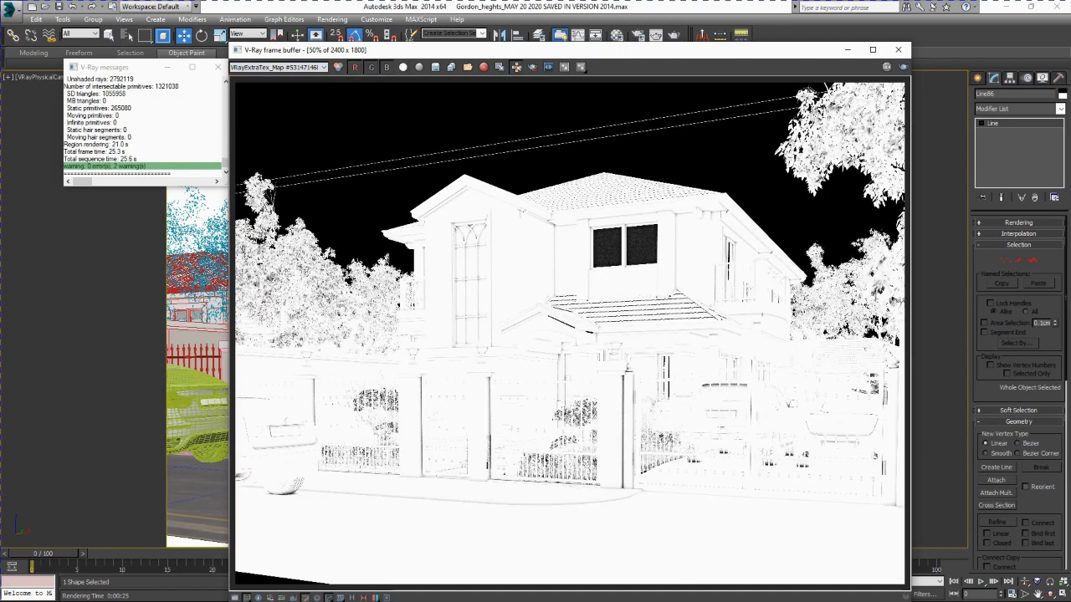
click(279, 67)
click(247, 98)
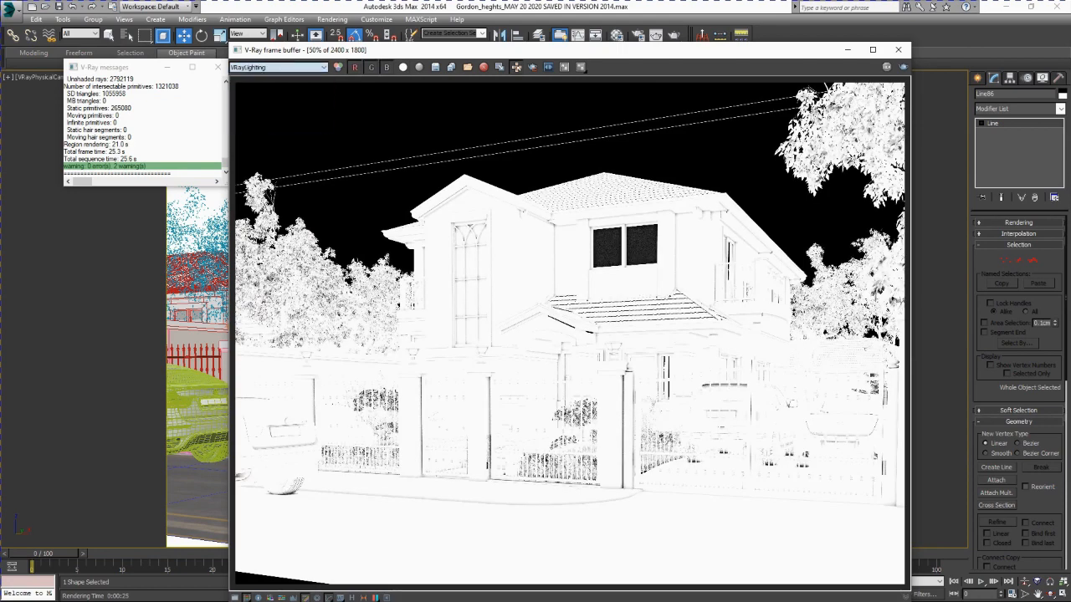
click(279, 67)
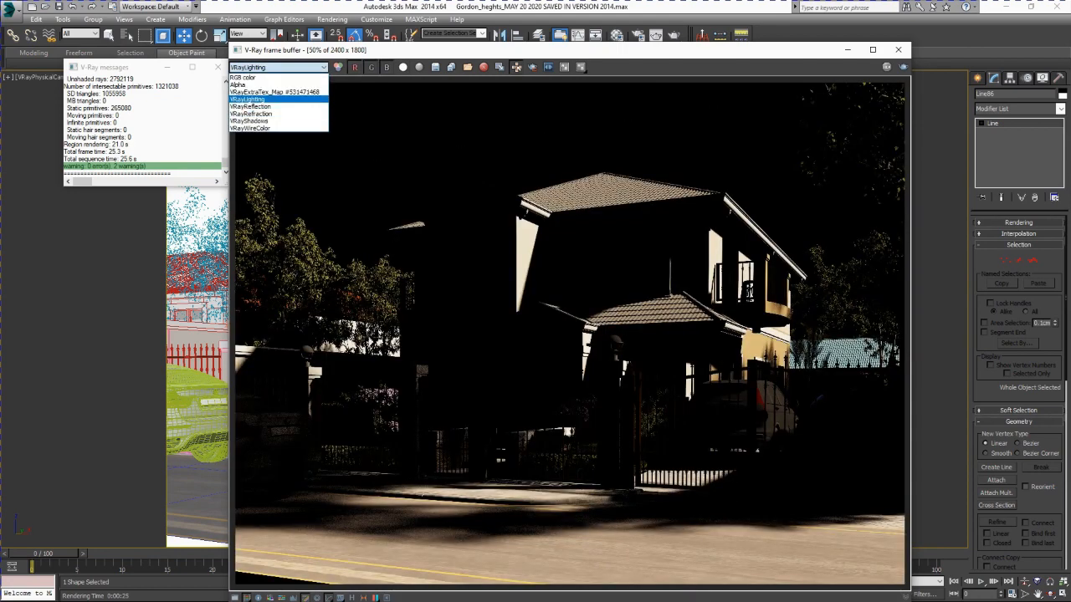
click(248, 99)
Examine the VRayReflection, VRayRefraction, VRayShadows and VRayWireColor elements, and return the frame buffer to RGB color
click(278, 67)
click(249, 106)
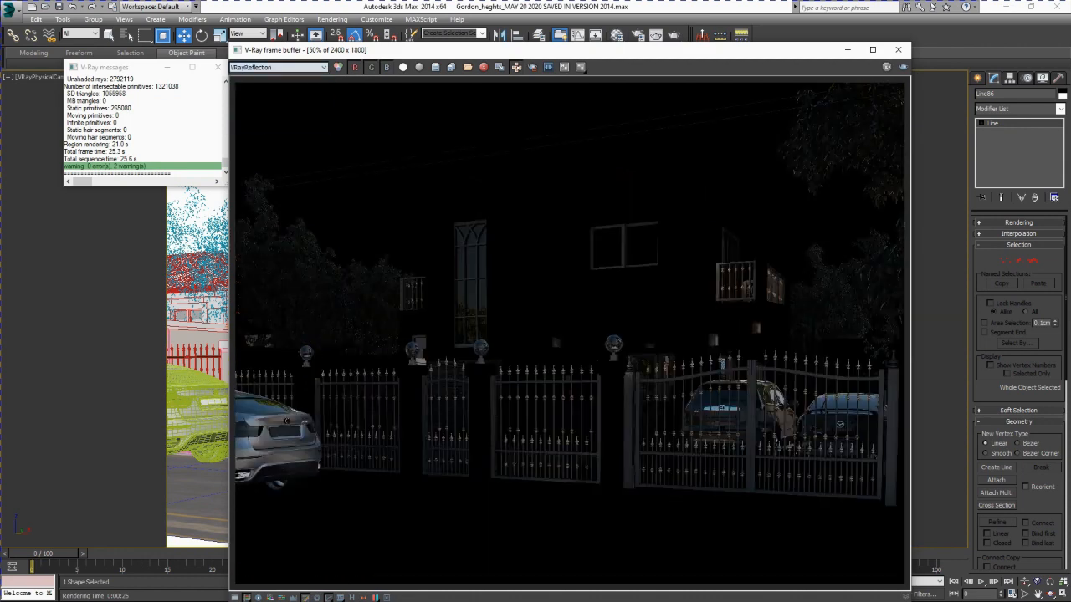
click(278, 67)
click(251, 113)
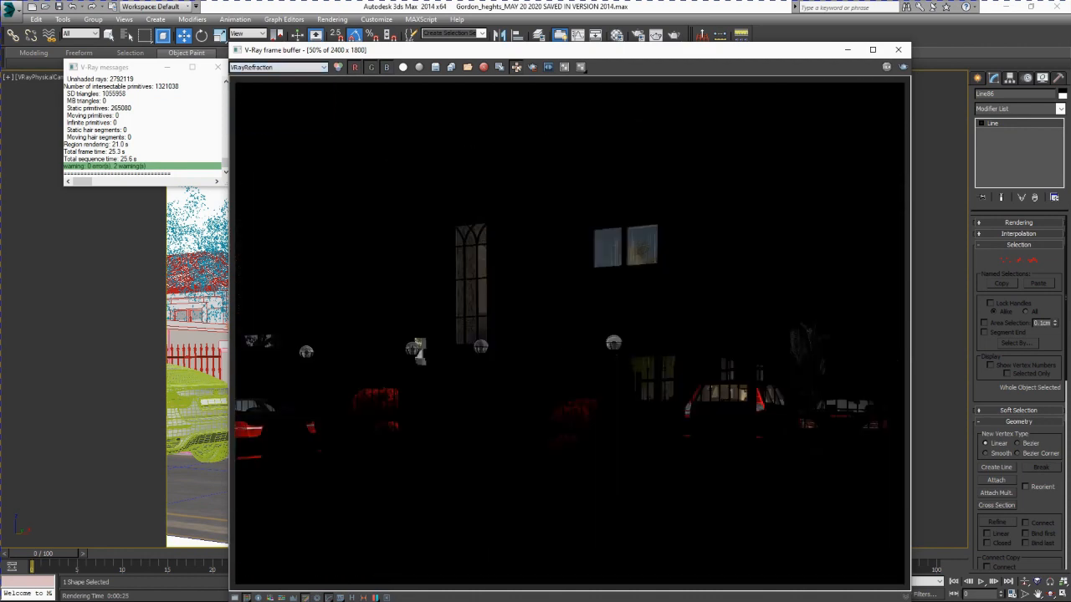
click(279, 66)
click(251, 121)
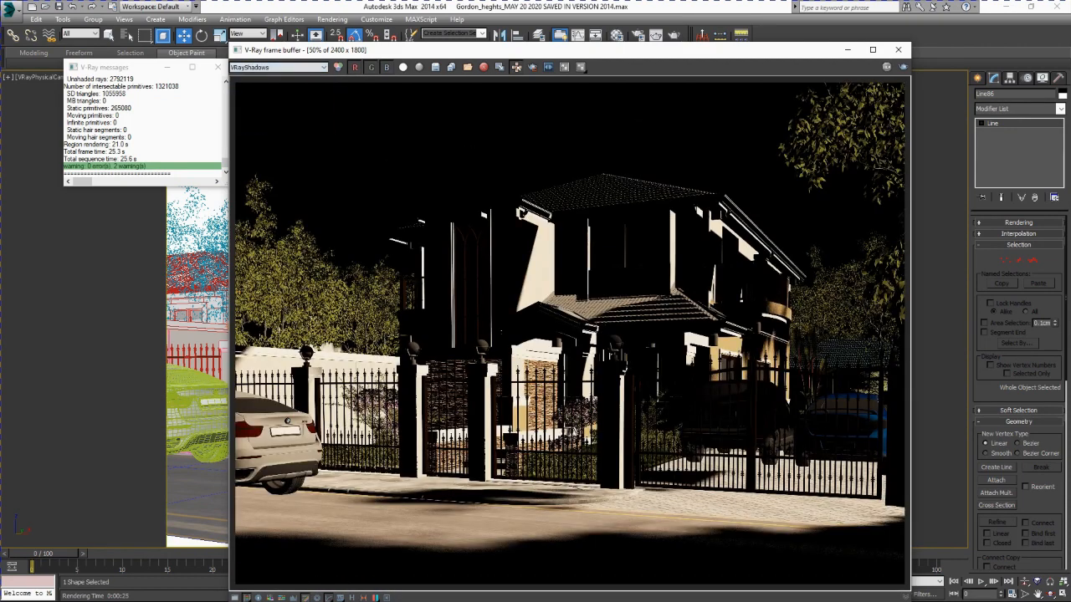
click(279, 67)
click(251, 128)
click(279, 67)
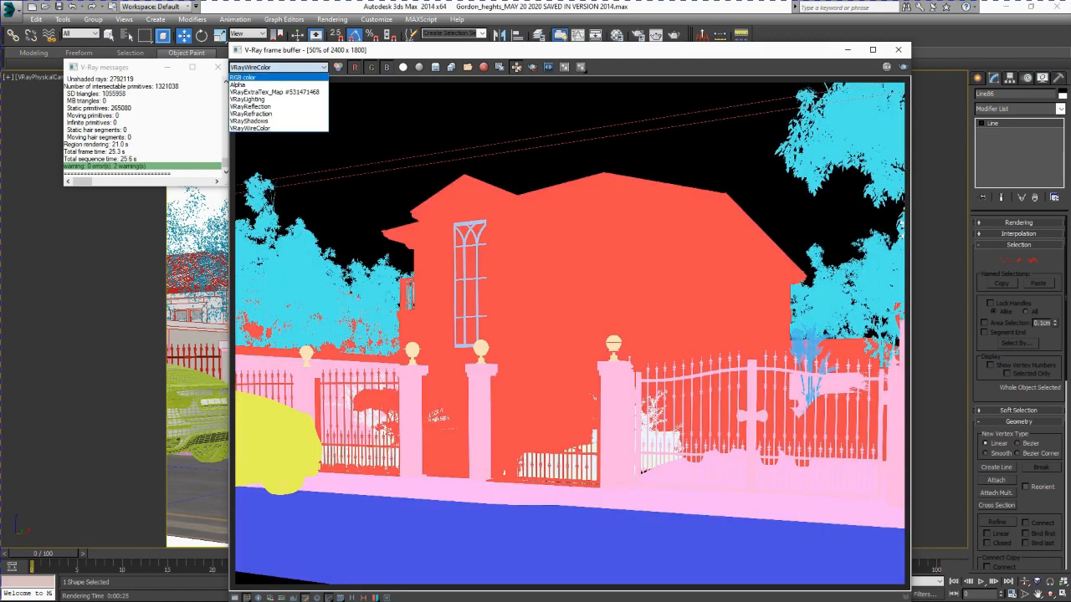
click(242, 77)
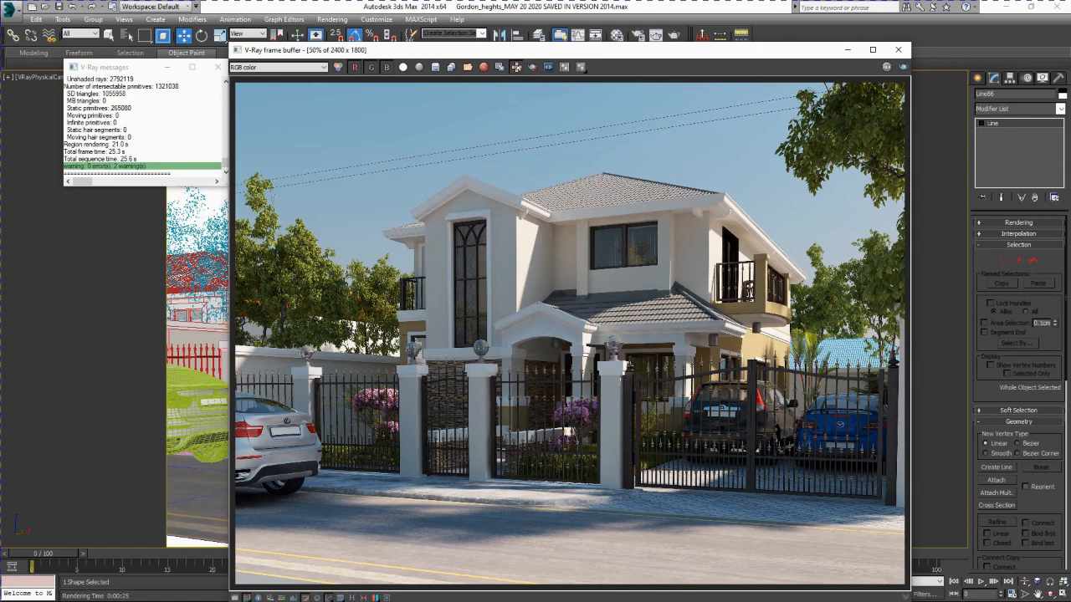
Start saving all the render's image channels to the RENDERS folder, named EXTERIOR, in the Targa image format
click(451, 66)
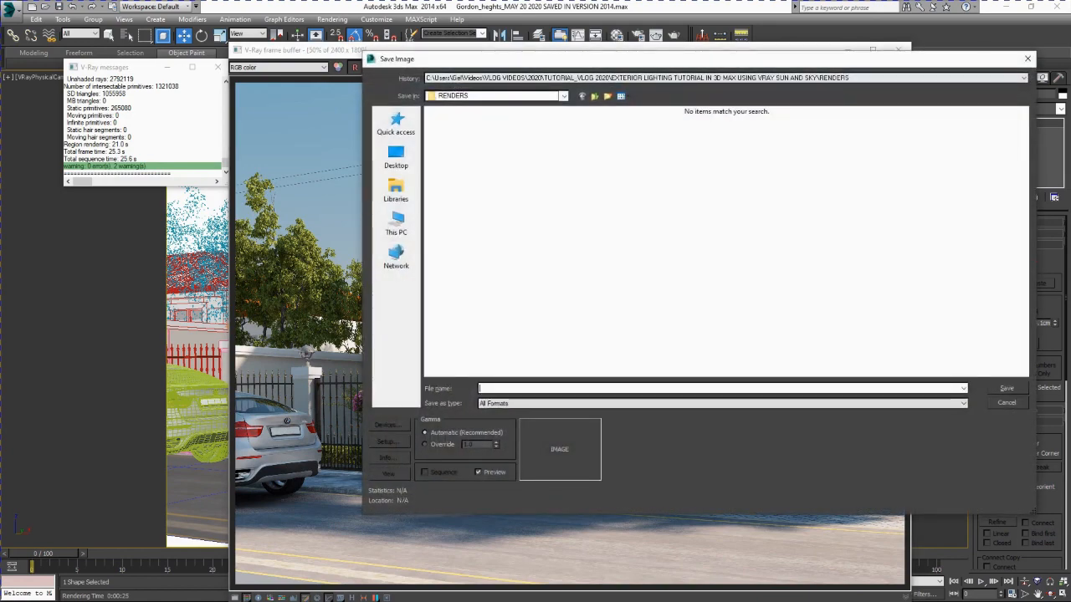
text(EXT)
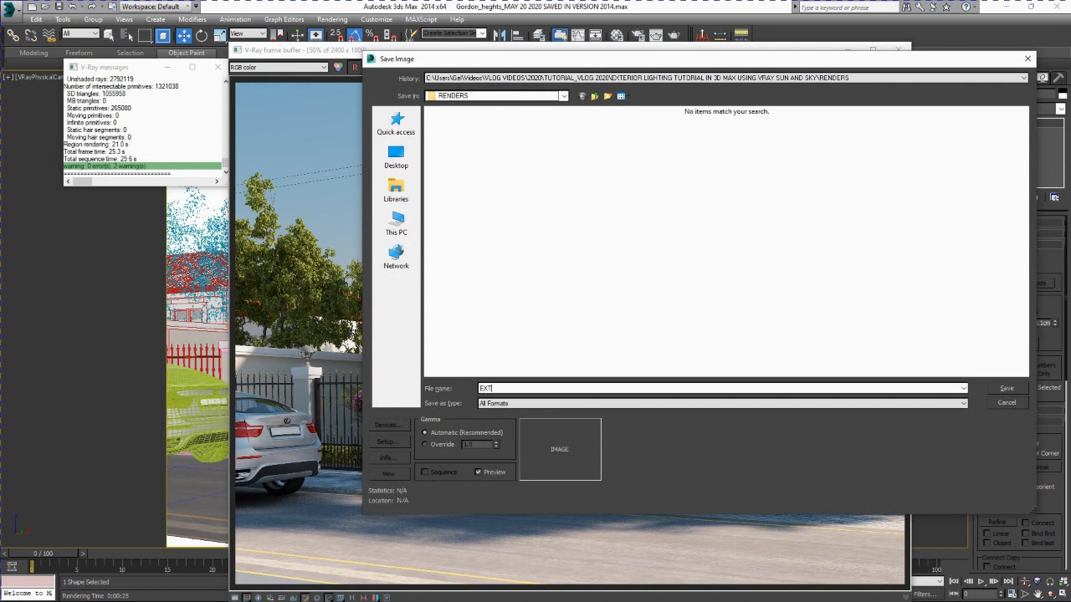
text(ERIOR)
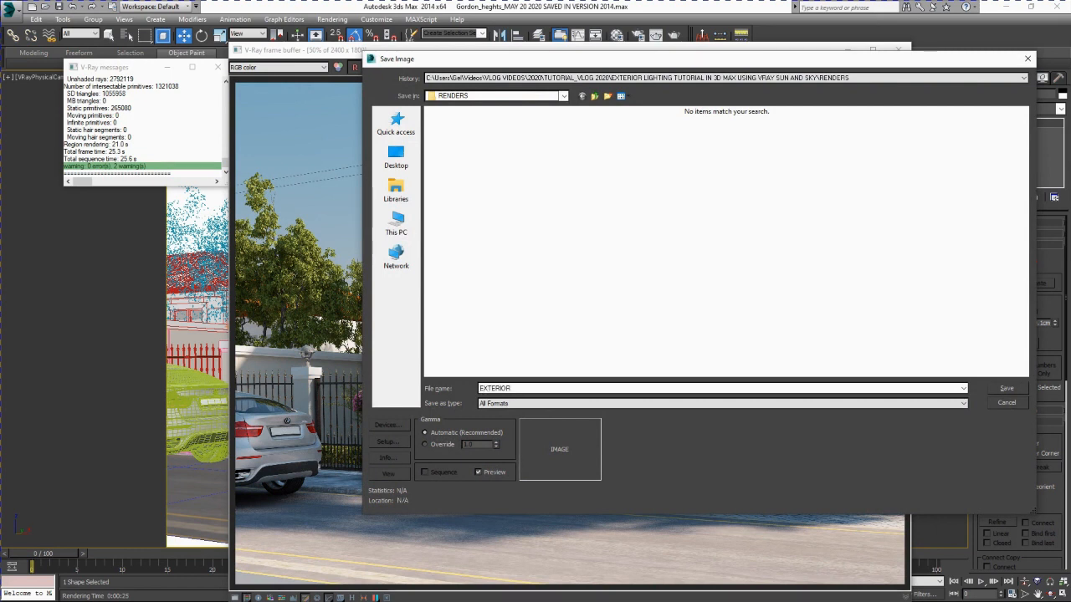
click(577, 403)
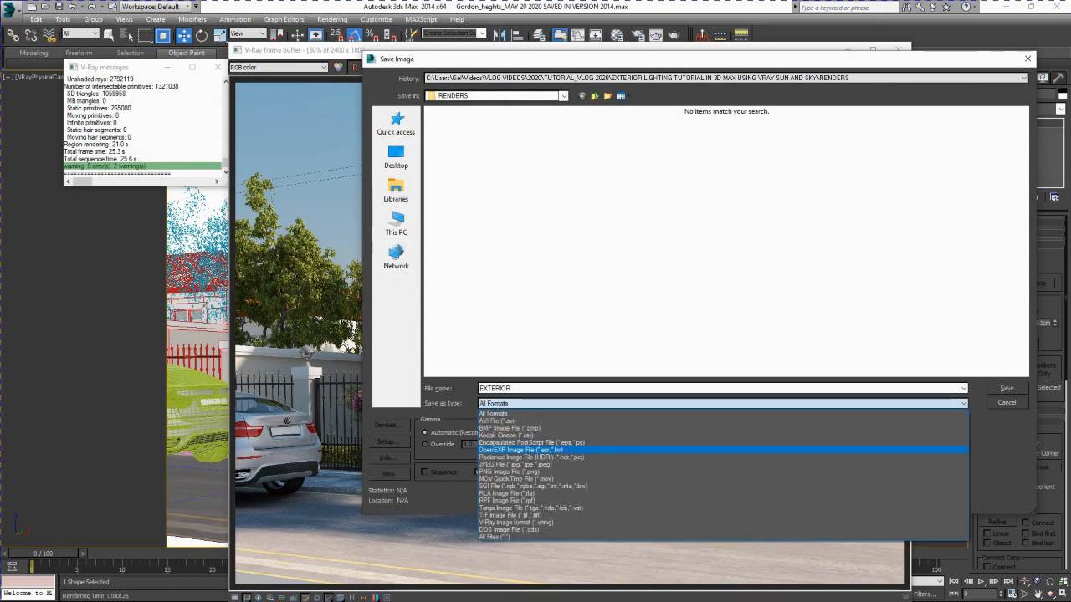
click(577, 507)
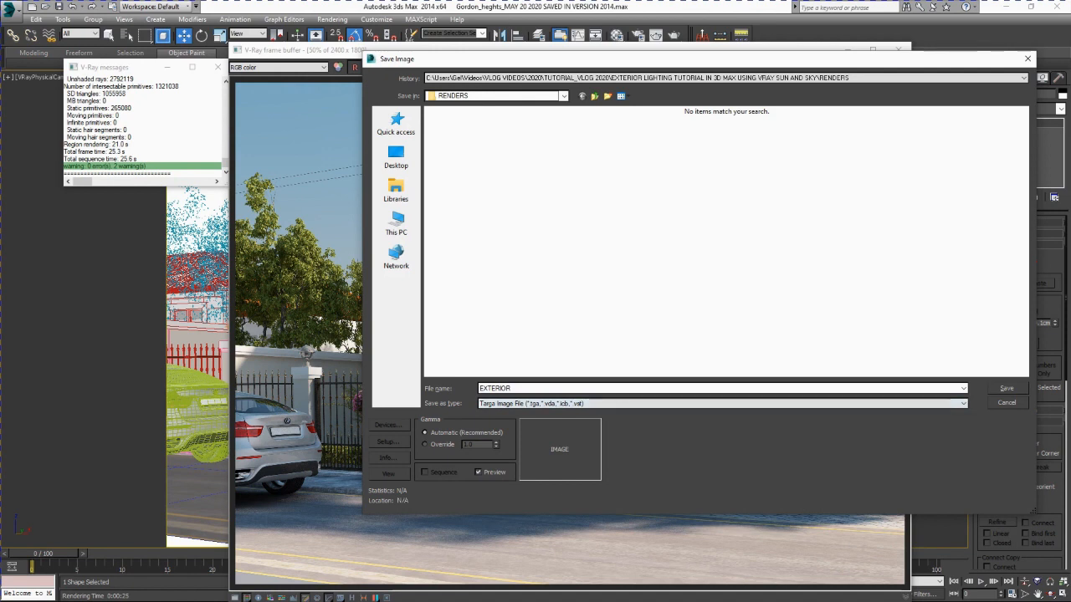
Override the output gamma with 2.2 and save the images with 32 bits per pixel, compression and pre-multiplied alpha
click(426, 444)
double_click(470, 445)
text(2.2)
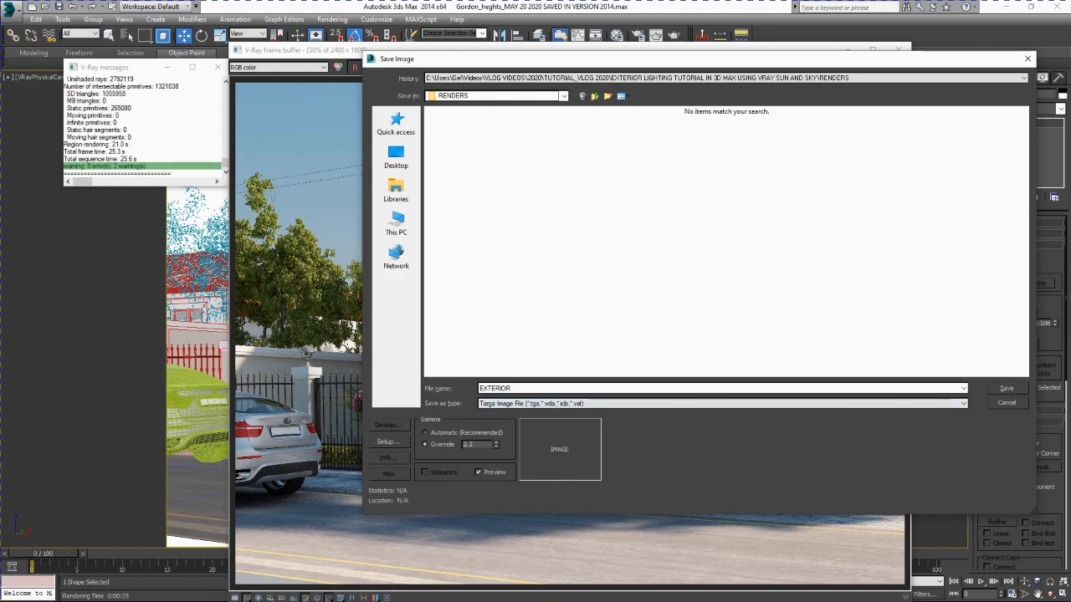
click(1006, 388)
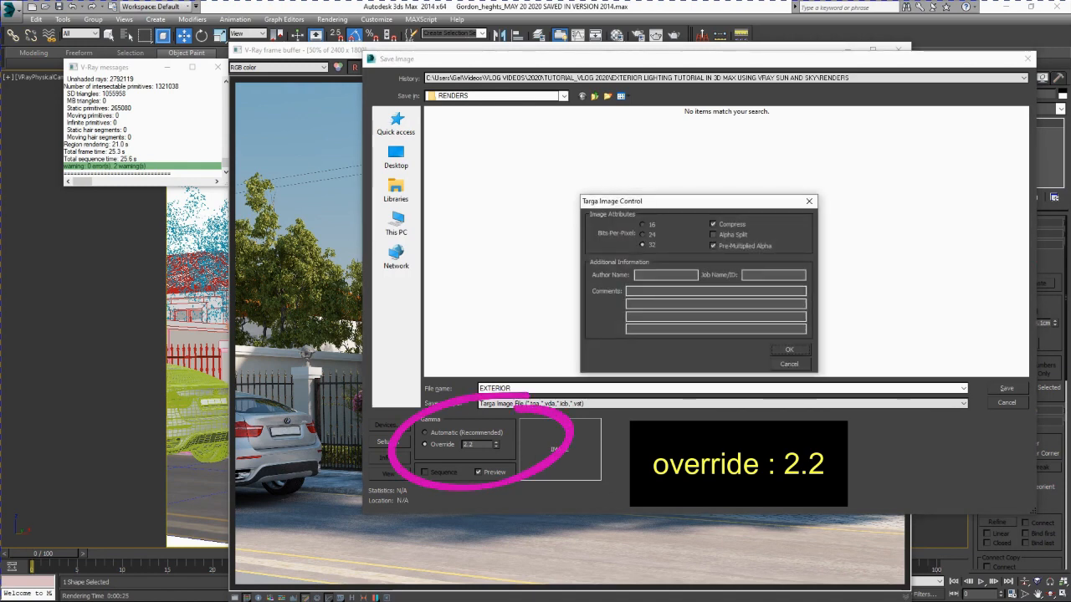
key(Return)
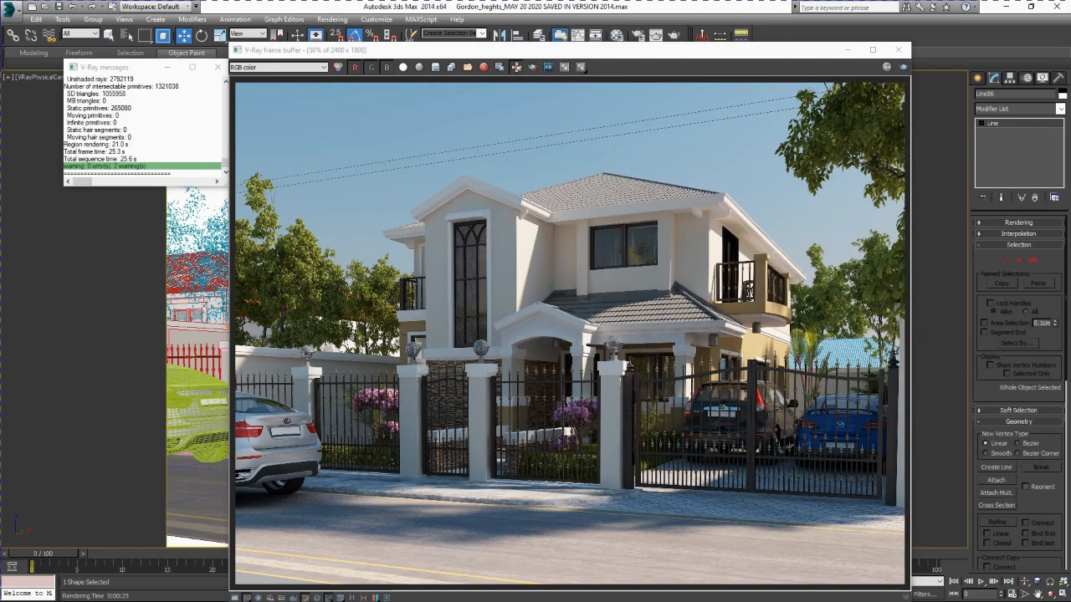
Switch to the RENDERS folder in File Explorer, check the saved element files and show them as large icons
key(super)
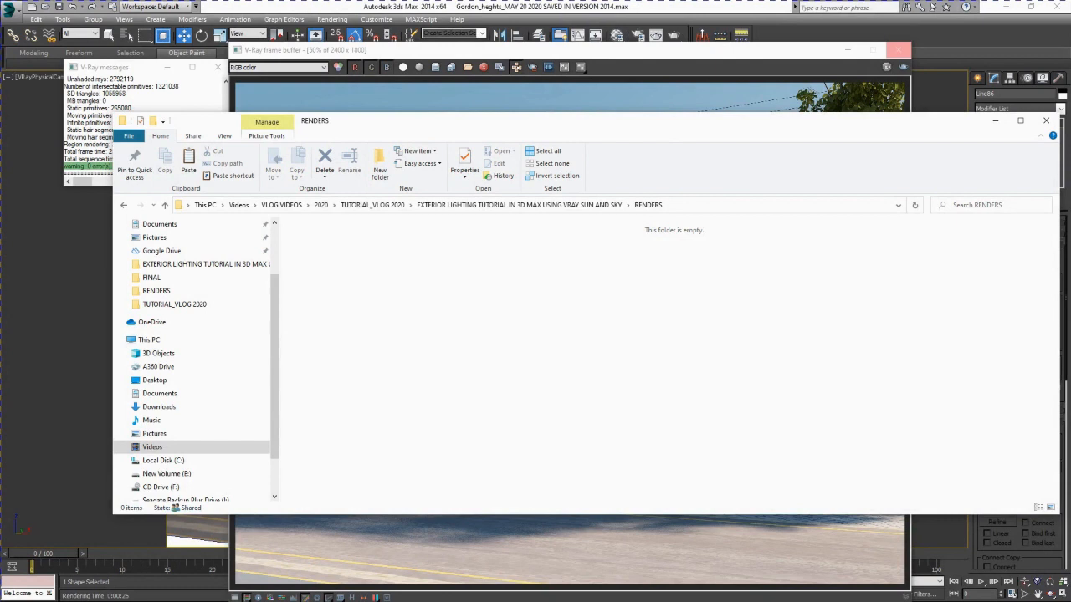
drag(435, 121, 441, 97)
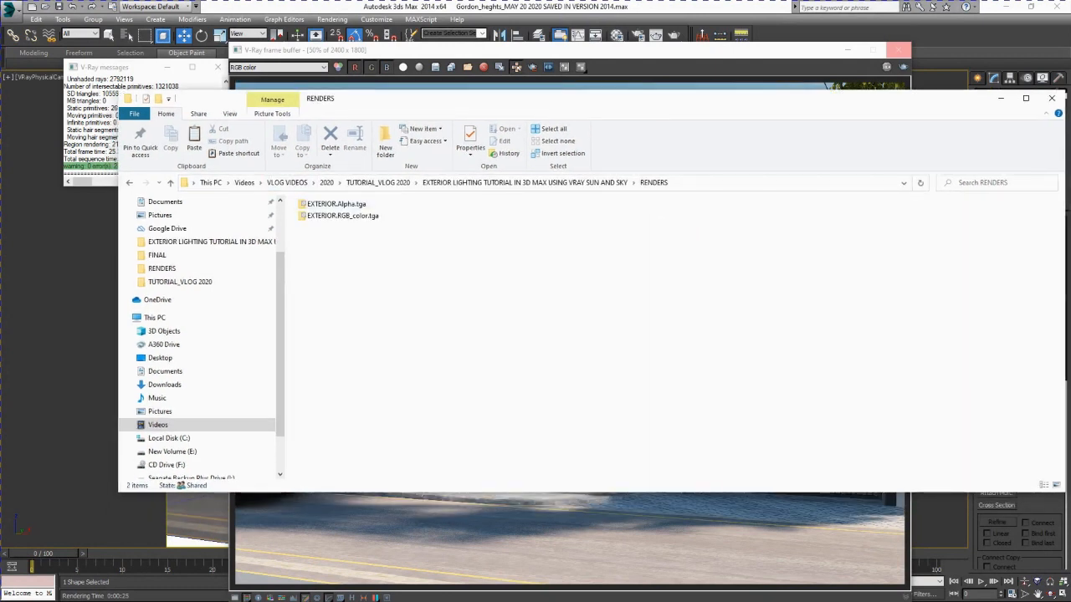
right_click(406, 309)
click(433, 352)
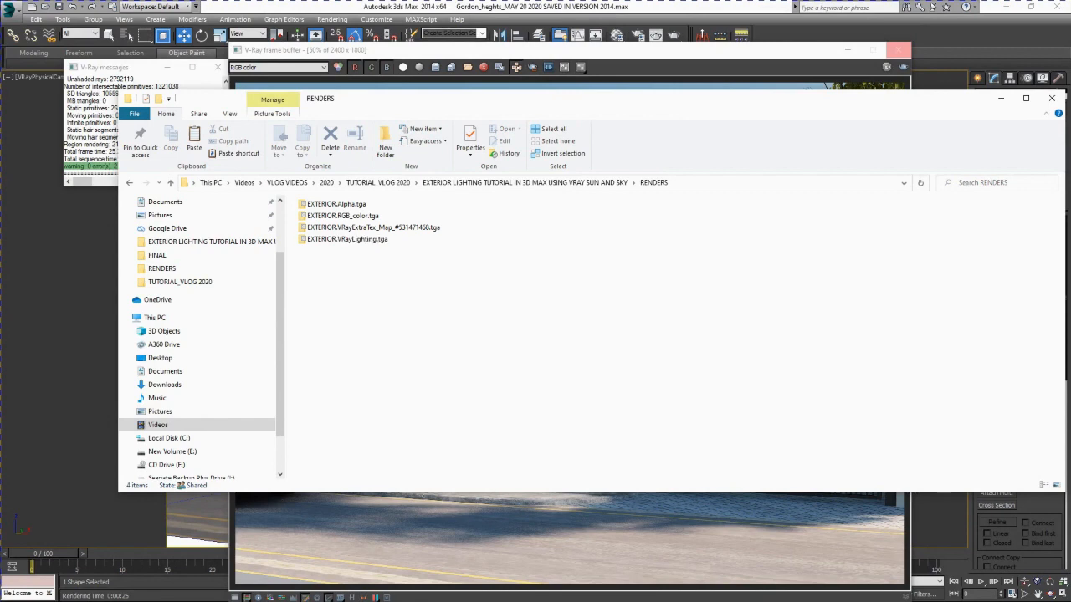
drag(441, 98, 390, 97)
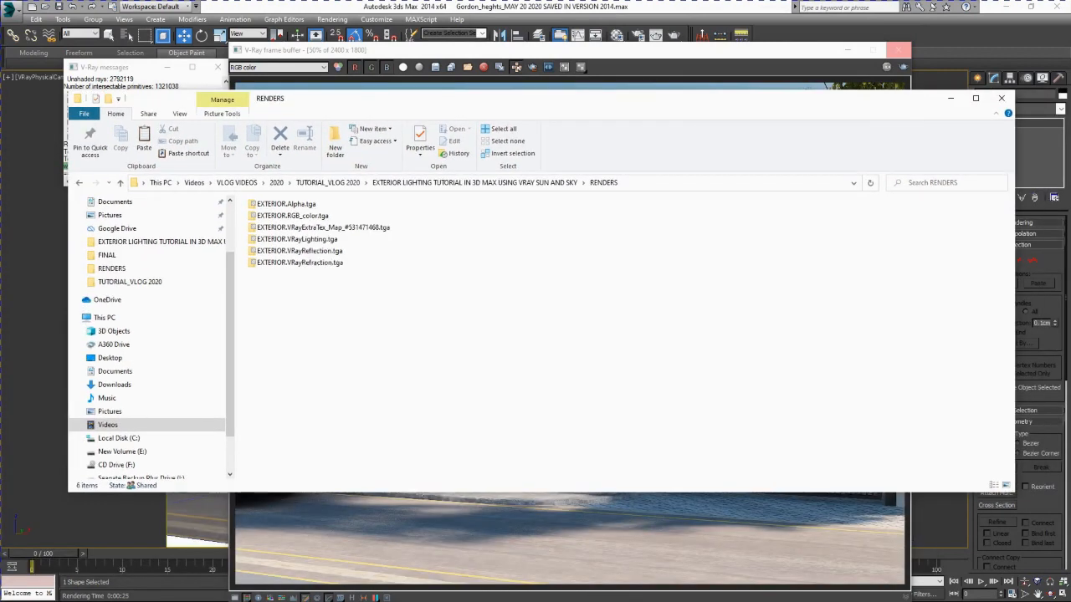
drag(703, 98, 728, 98)
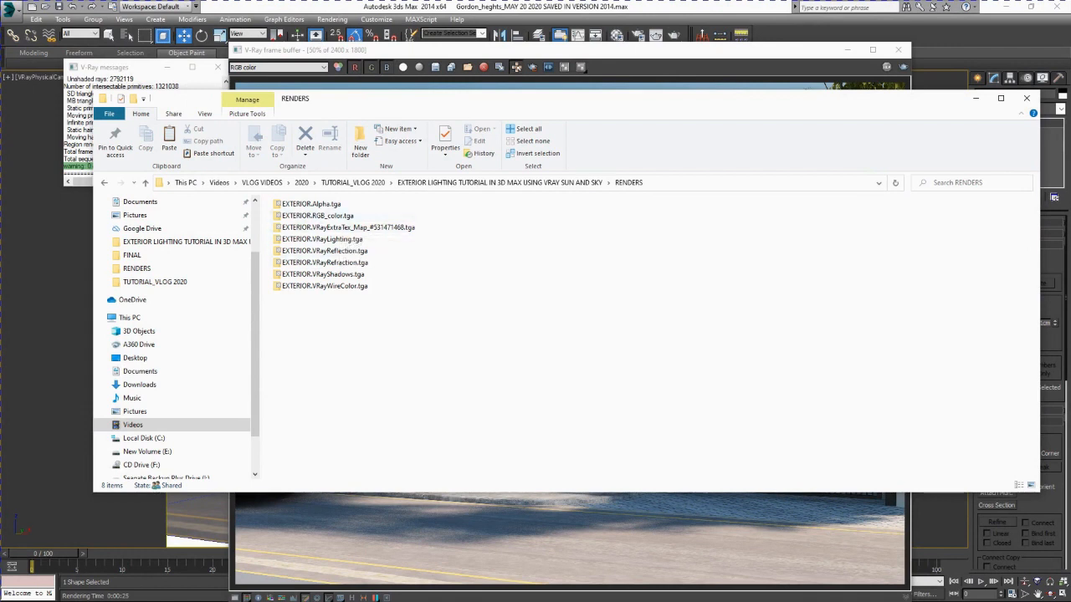
click(204, 113)
click(280, 130)
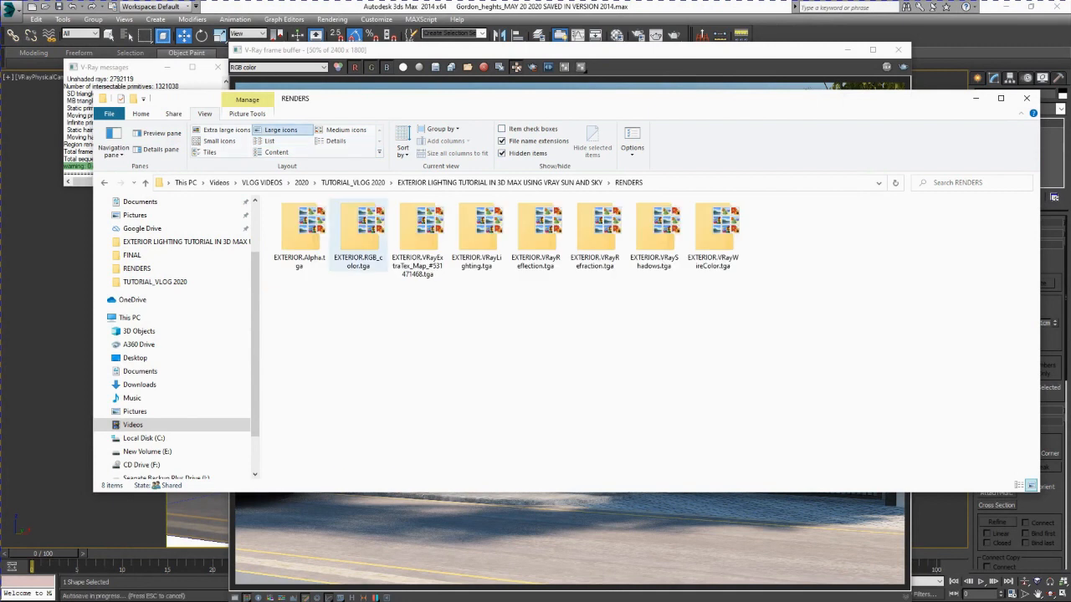
Open EXTERIOR.RGB_color.tga in Photoshop and duplicate its Background layer under the default name
click(358, 230)
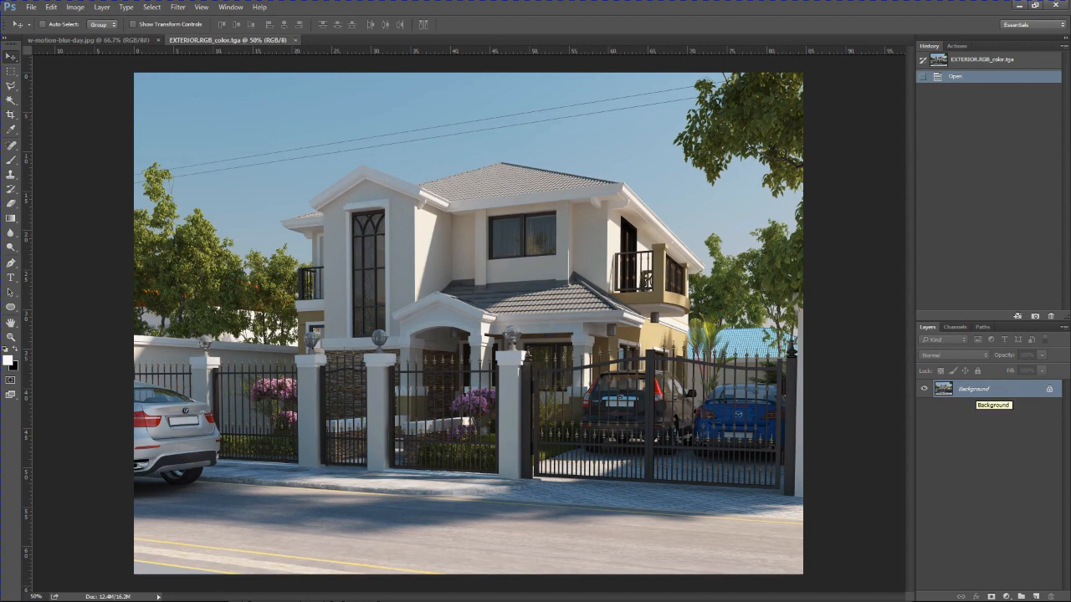
right_click(947, 390)
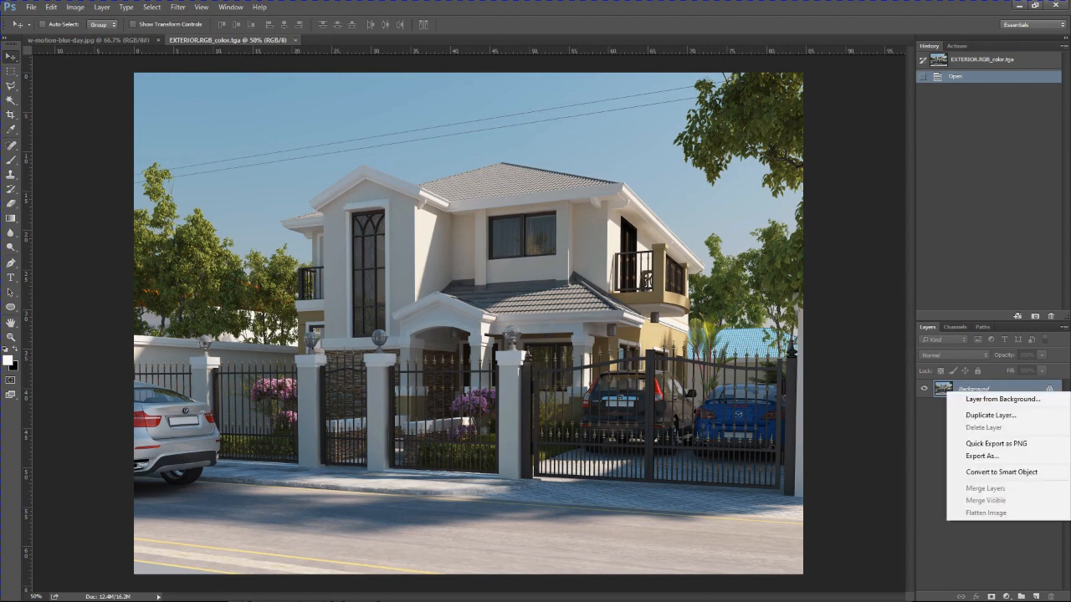
click(979, 414)
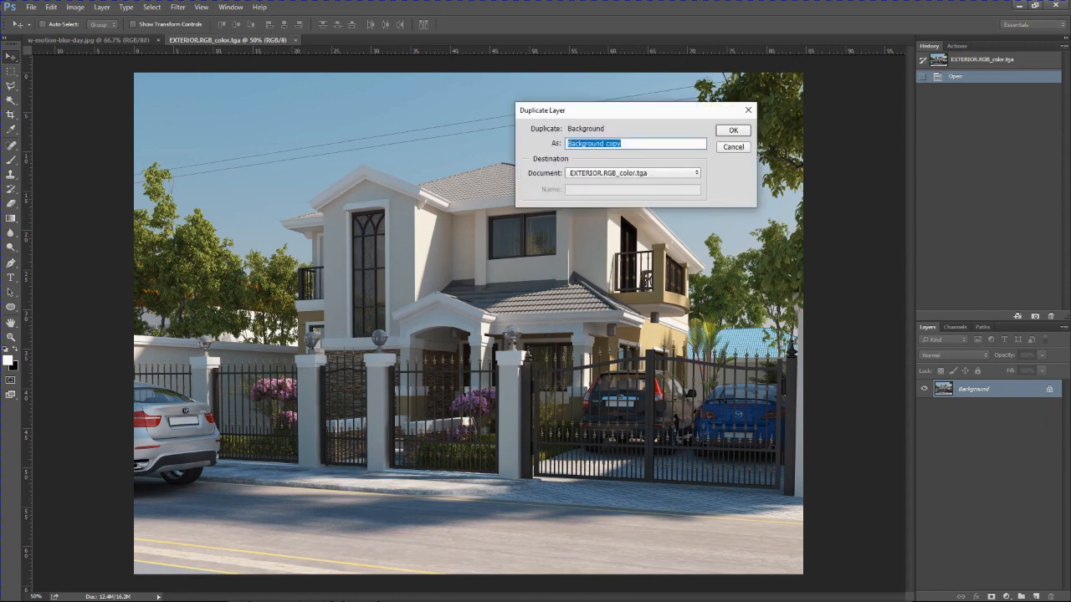
key(Return)
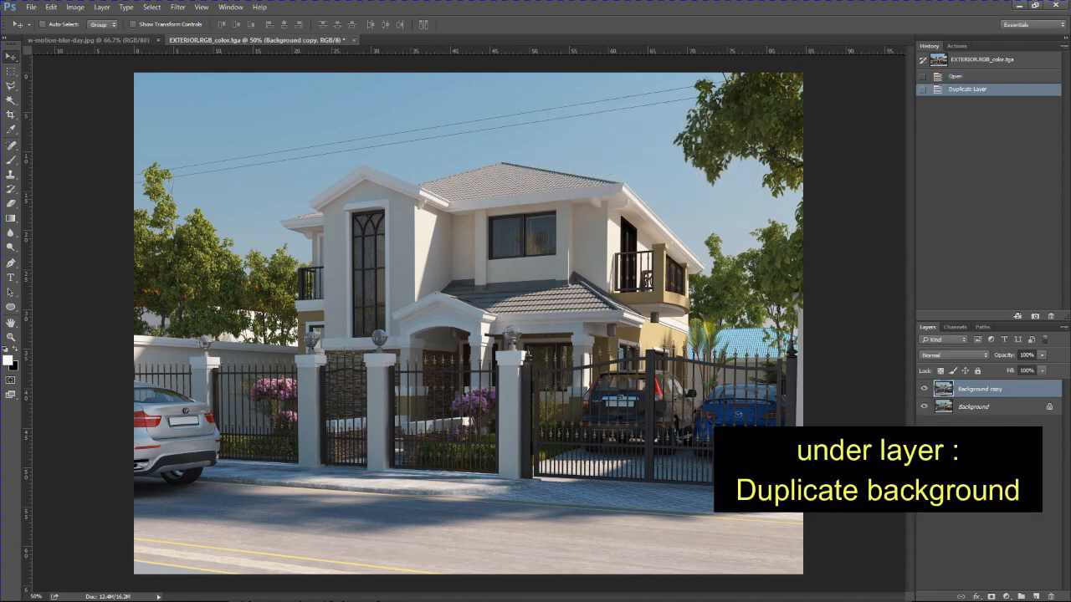
Rename the duplicated background layer RGB
double_click(980, 389)
text(RG)
key(Return)
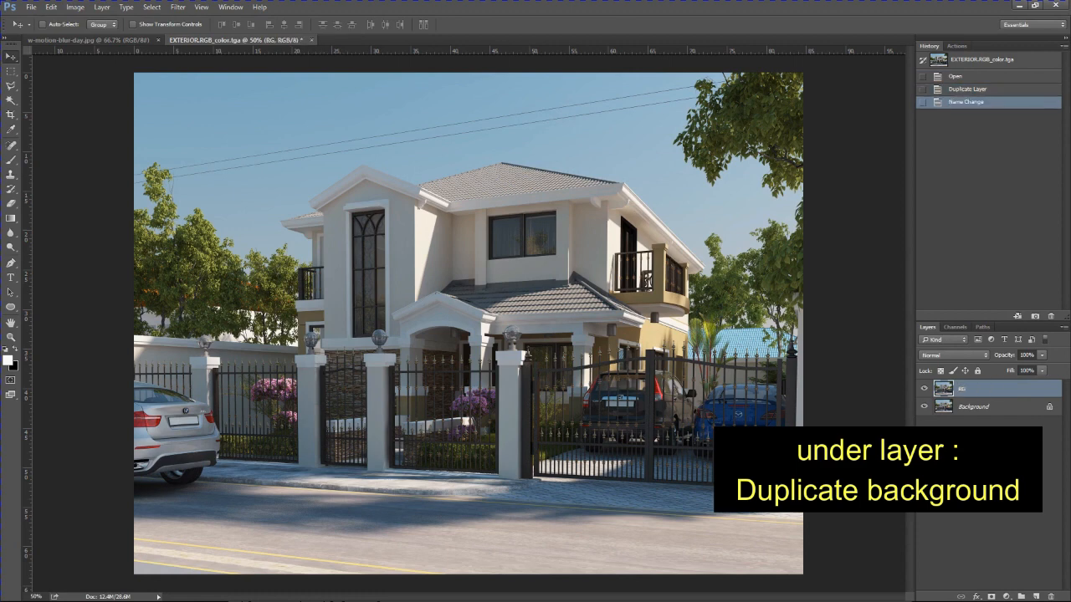
key(space)
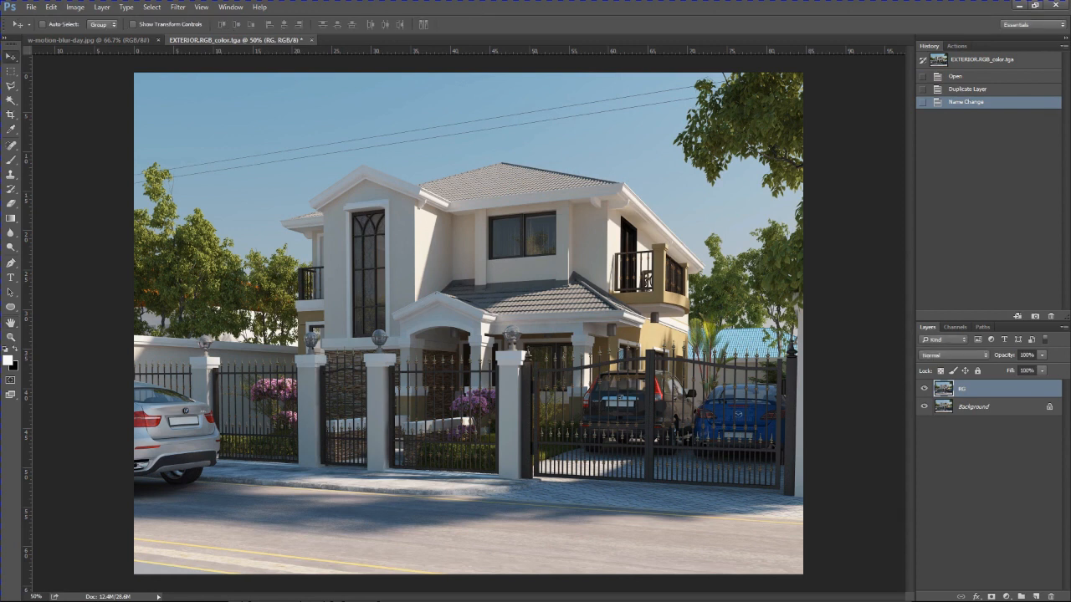
double_click(962, 390)
click(968, 389)
key(Return)
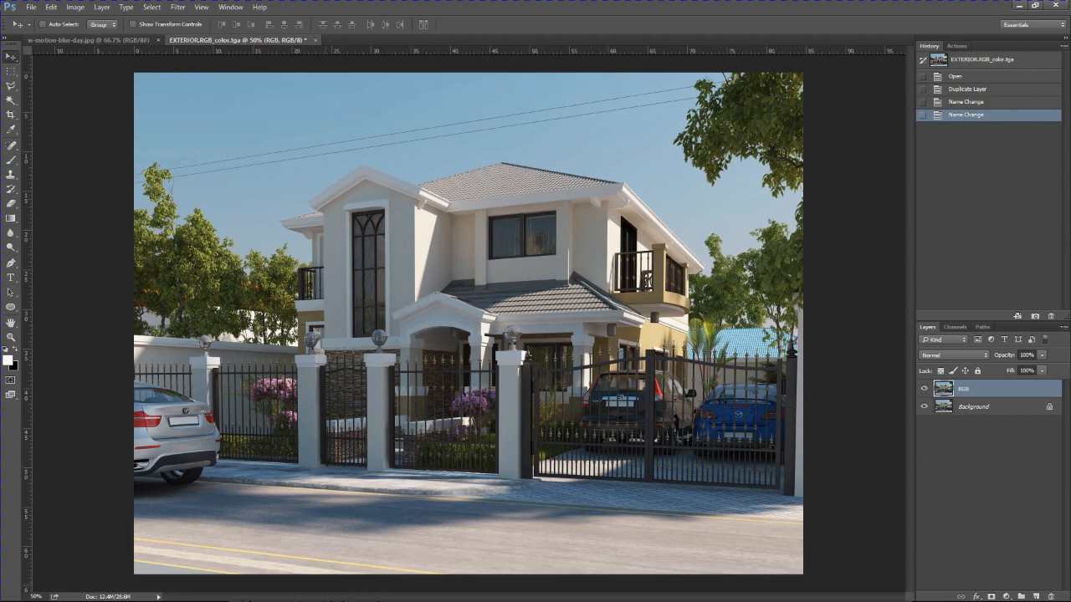
Return to the RENDERS folder in File Explorer and open EXTERIOR.VRayWireColor.tga in Photoshop
key(super)
click(316, 590)
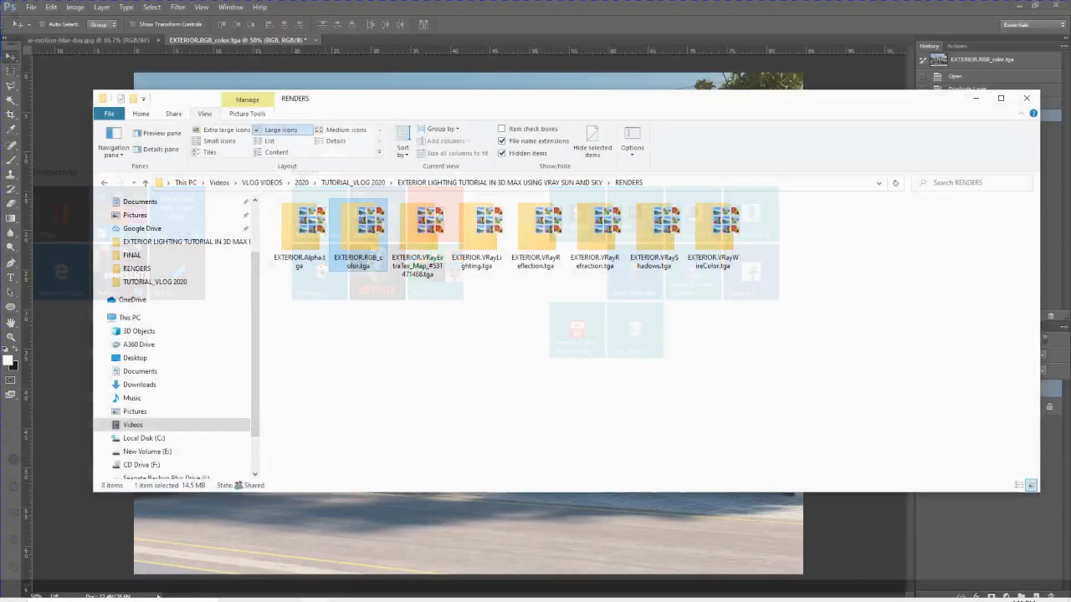
click(410, 344)
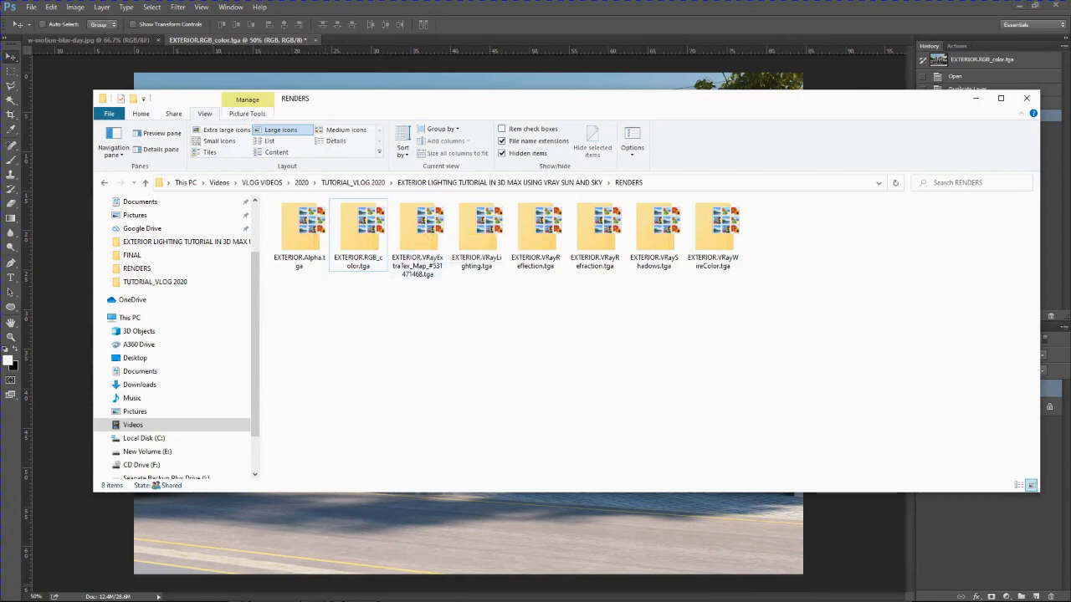
double_click(713, 234)
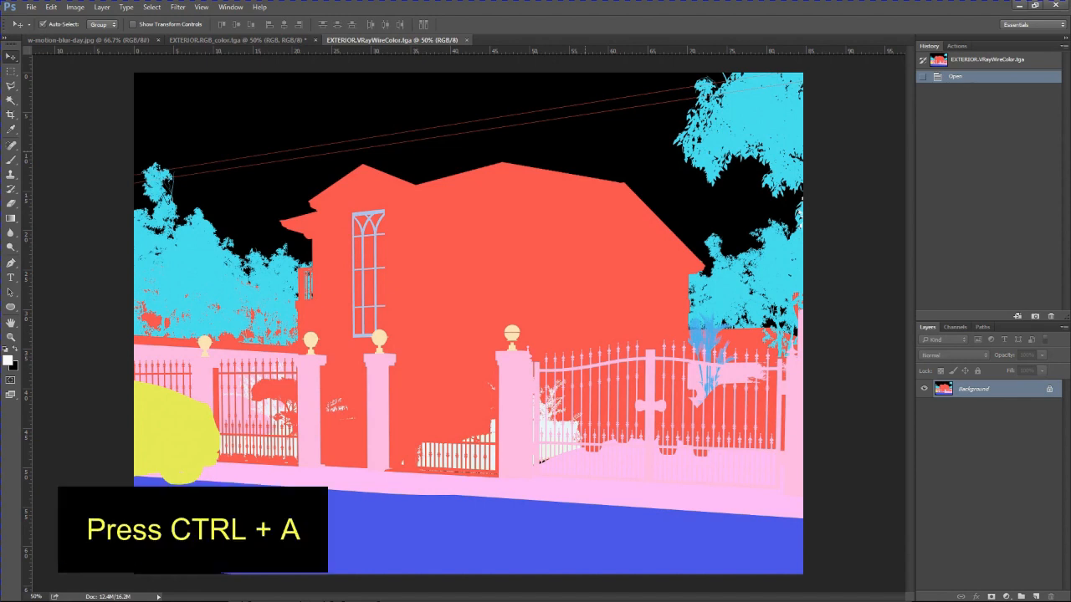
Copy the entire wire color image and paste it into the EXTERIOR.RGB_color.tga document above the RGB layer
key(ctrl+a)
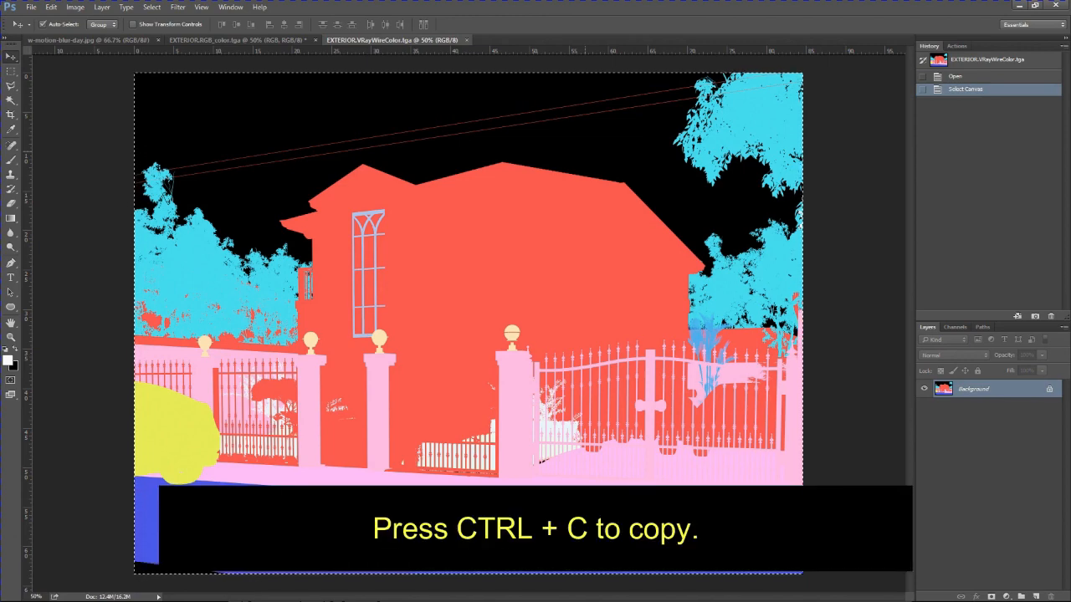
click(238, 40)
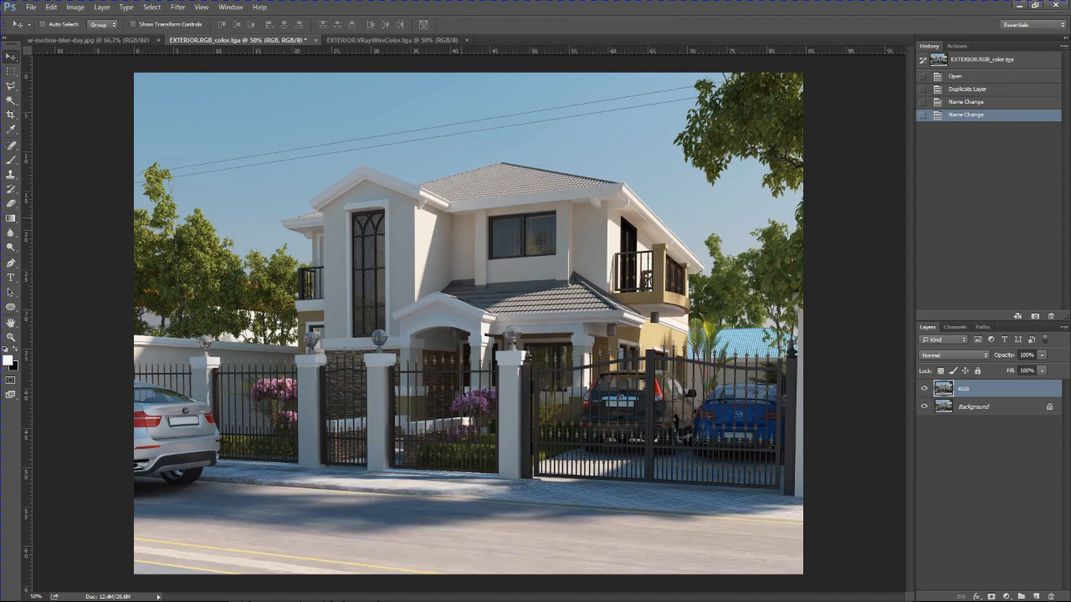
key(ctrl+v)
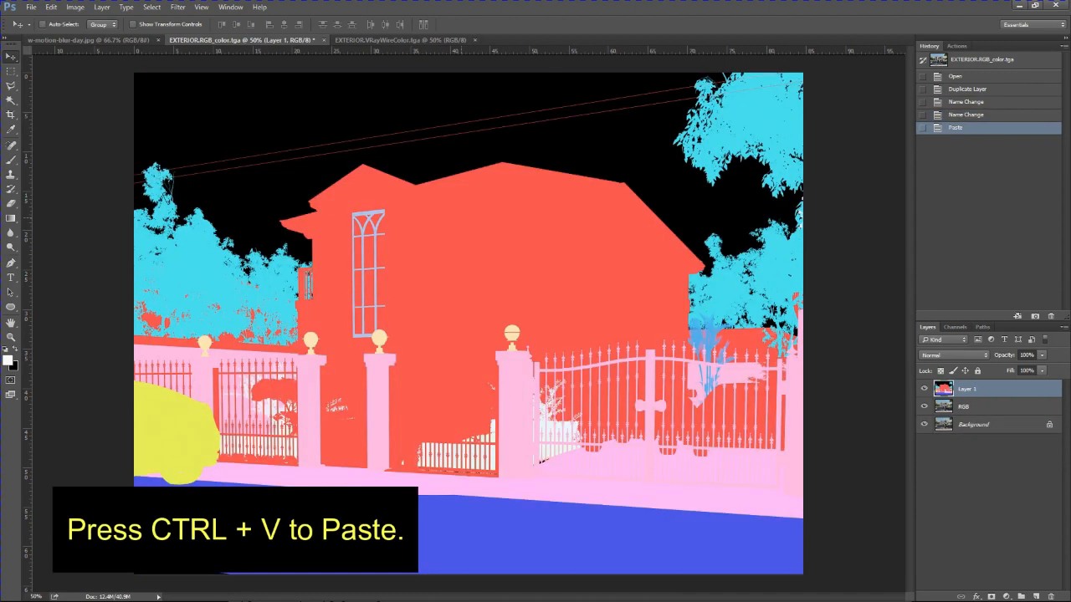
click(966, 406)
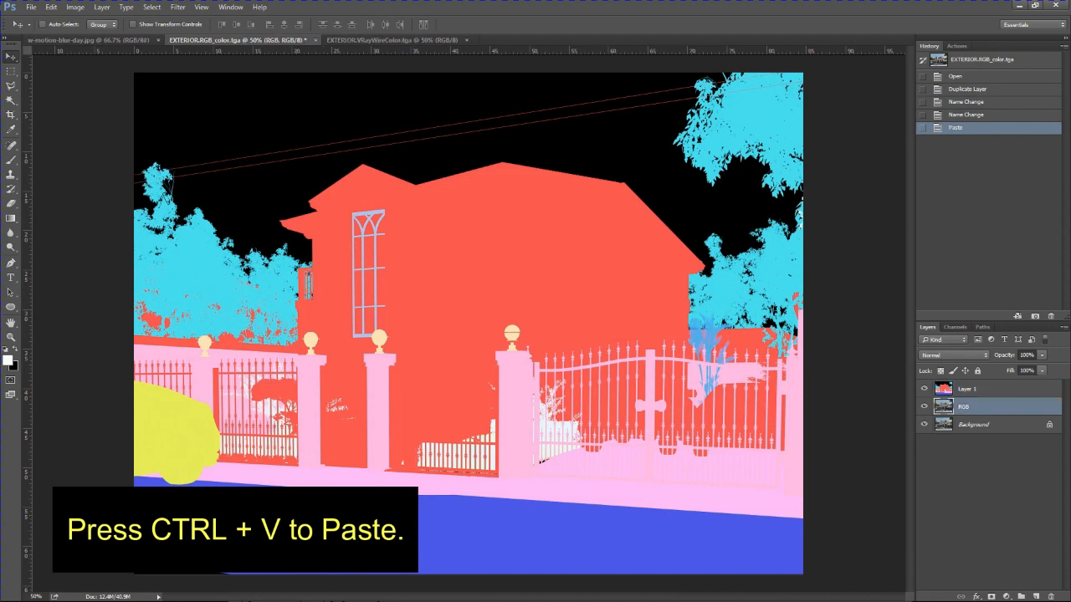
Rename the pasted layer WIRECOLOR, hide it and make the RGB layer active
click(965, 389)
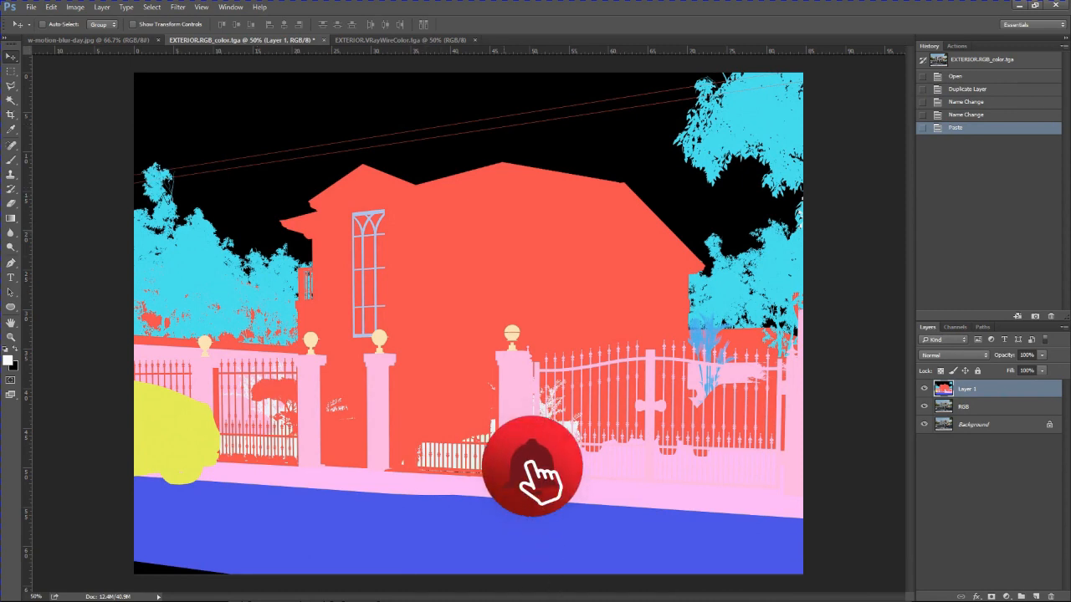
double_click(967, 389)
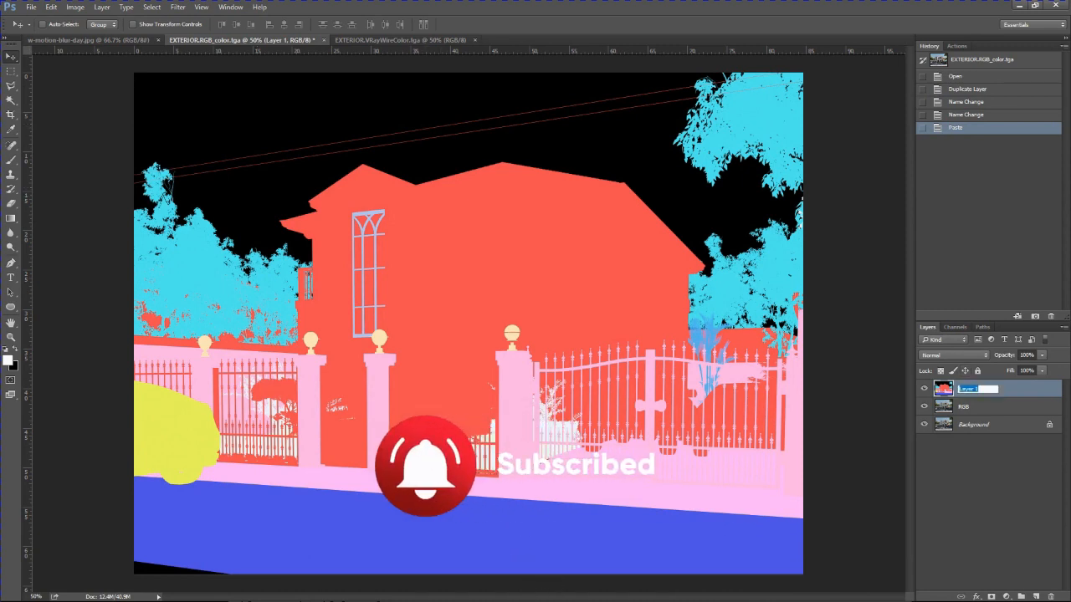
text(WIRECOL)
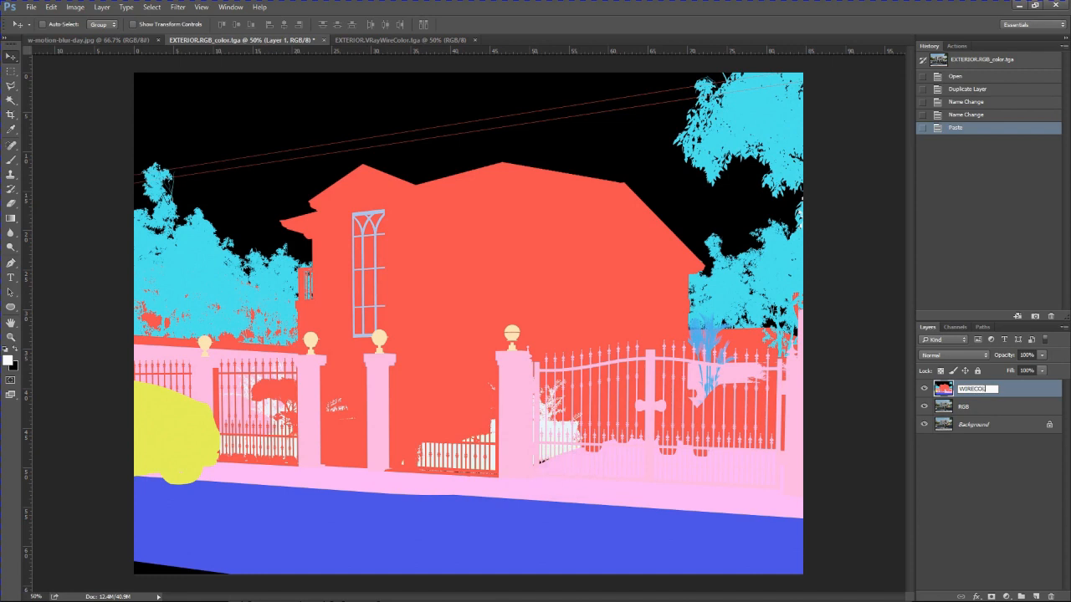
text(OR)
key(Return)
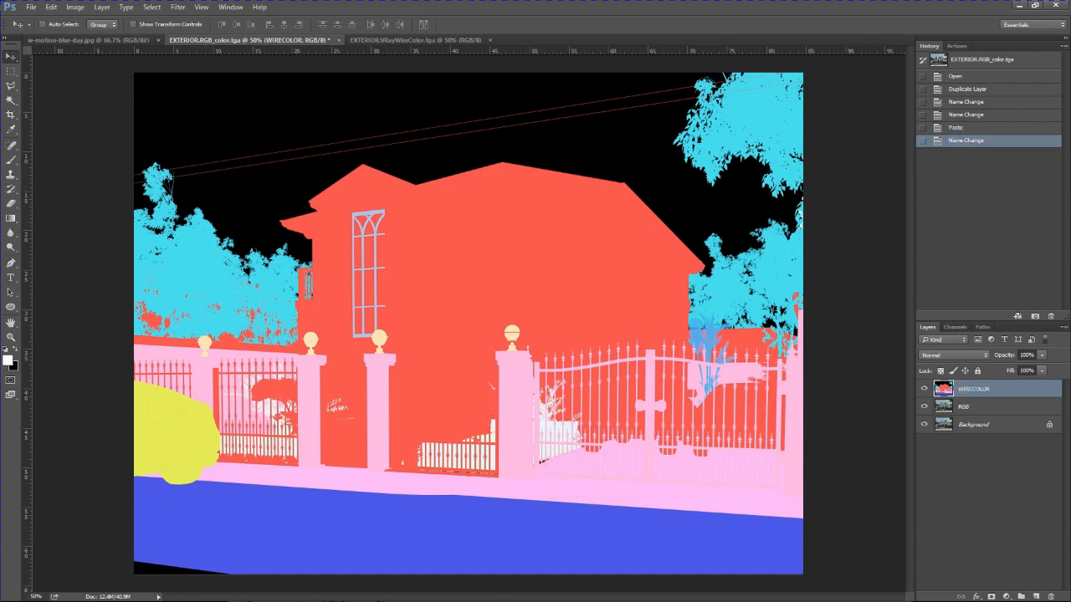
click(924, 388)
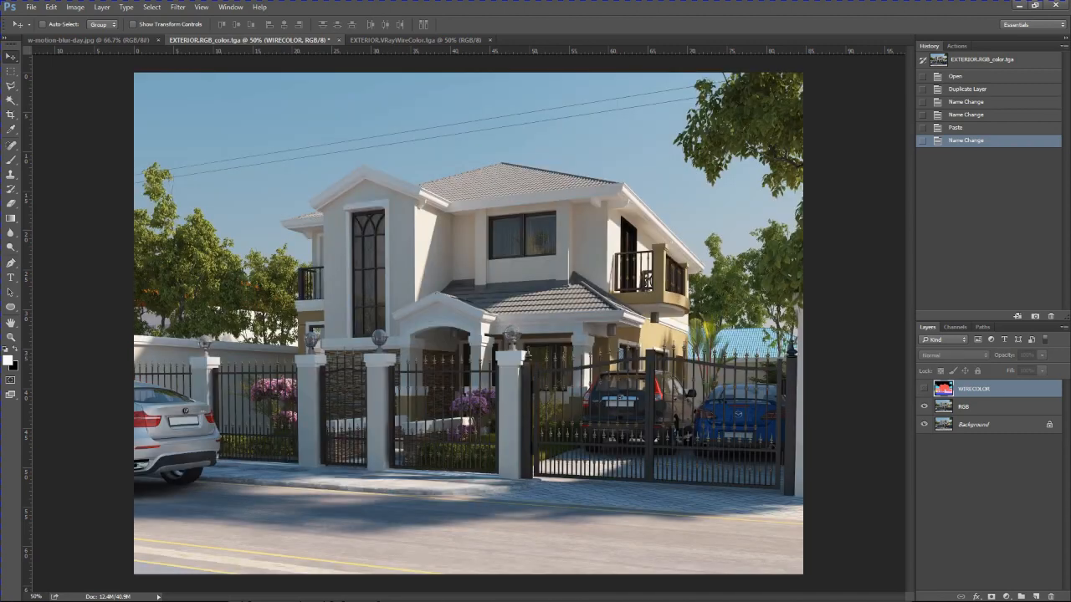
click(974, 407)
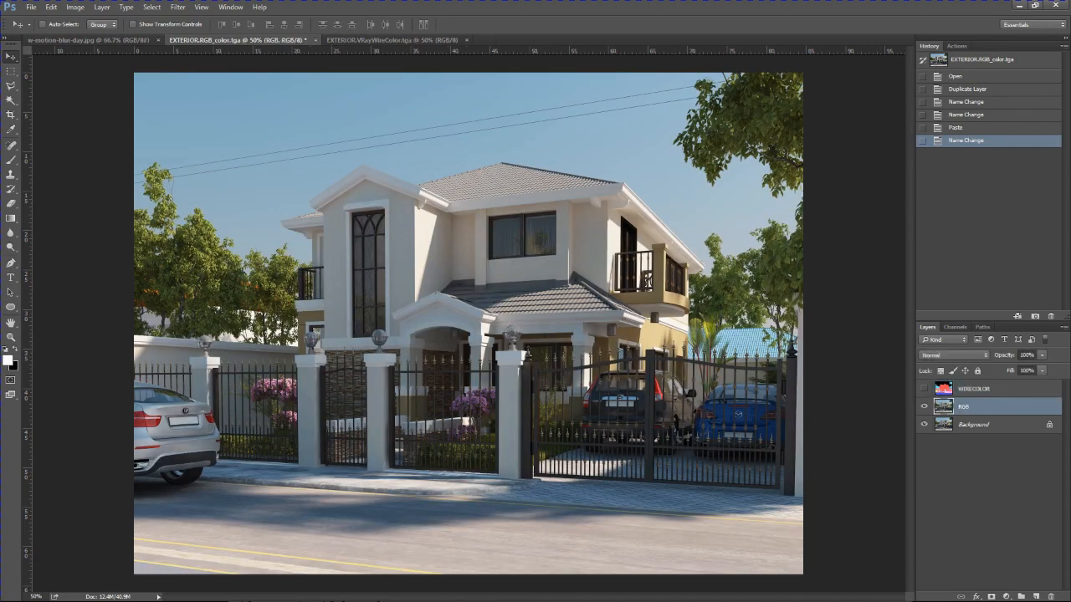
Return to the RENDERS folder in File Explorer and open EXTERIOR.VRayExtraTex_Map_#531471468.tga in Photoshop
key(super)
click(313, 591)
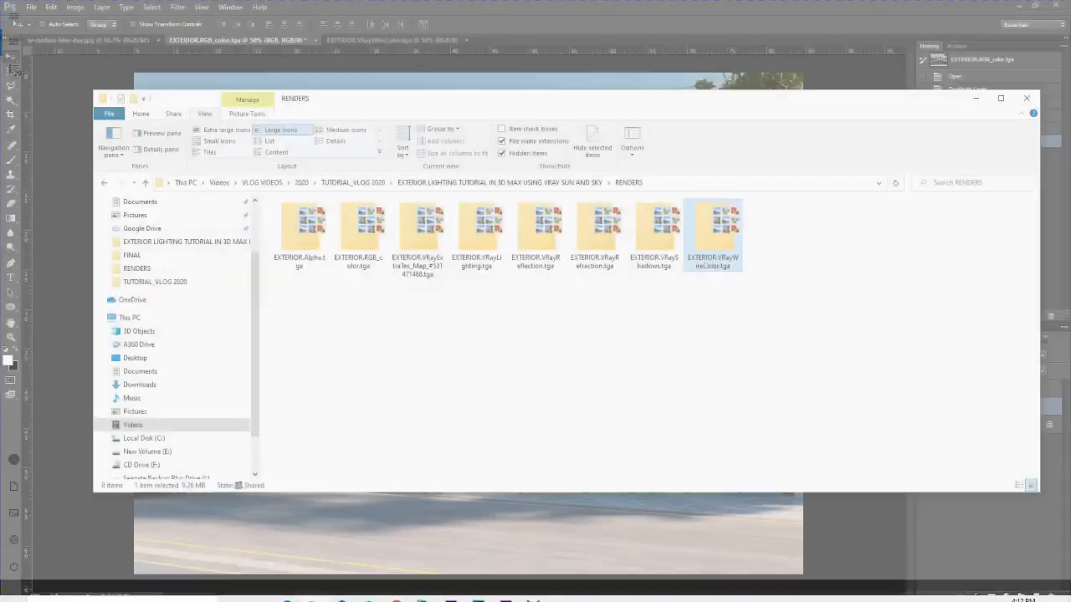
click(535, 368)
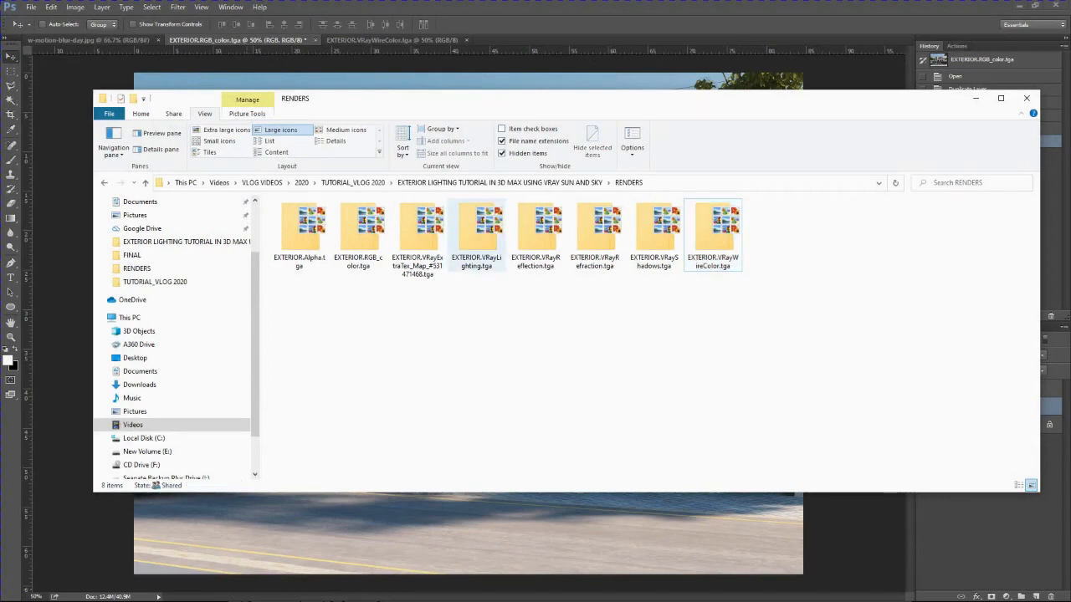
click(535, 236)
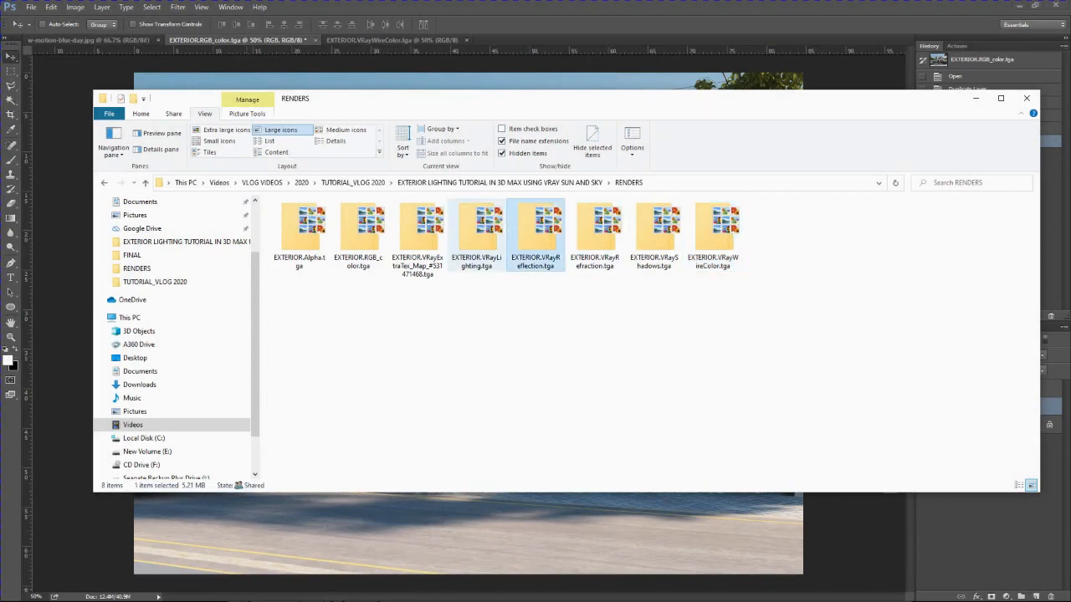
click(476, 236)
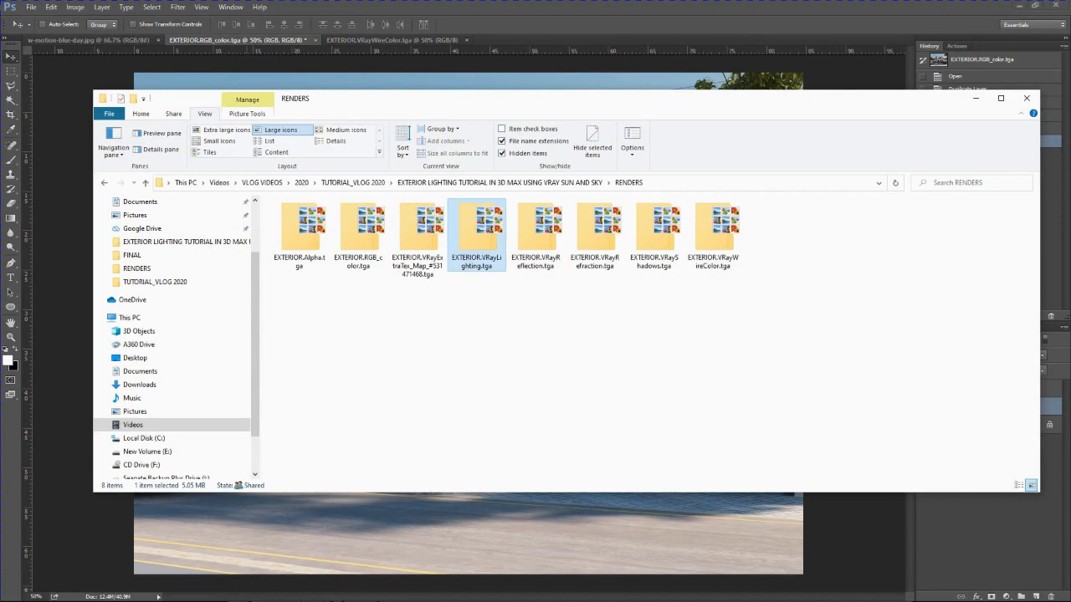
double_click(417, 239)
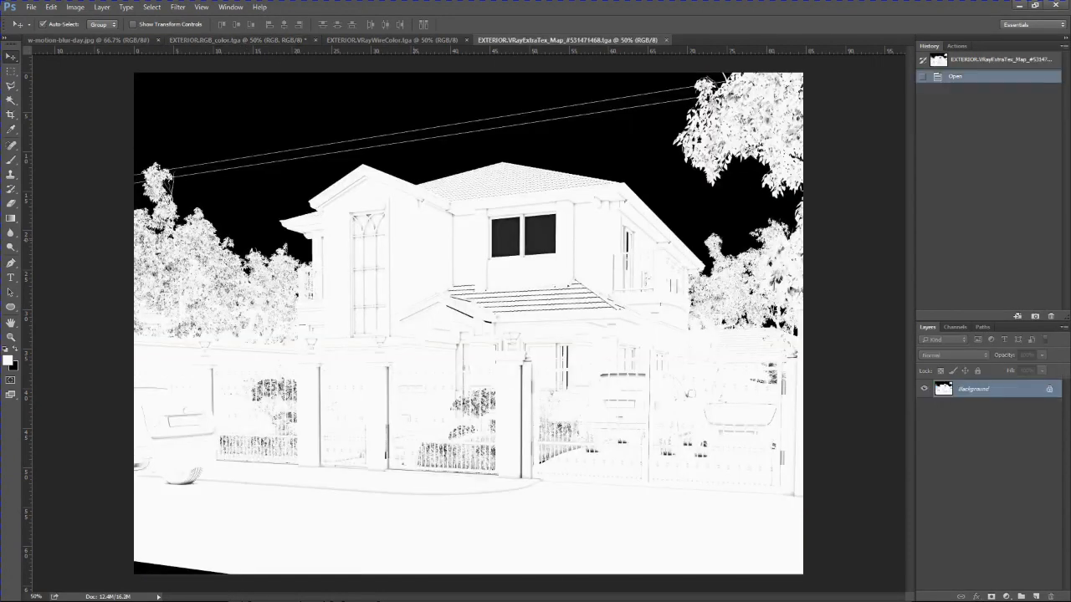
Copy the entire VRayExtraTex image and paste it into the EXTERIOR.RGB_color.tga document above the WIRECOLOR layer
key(ctrl+a)
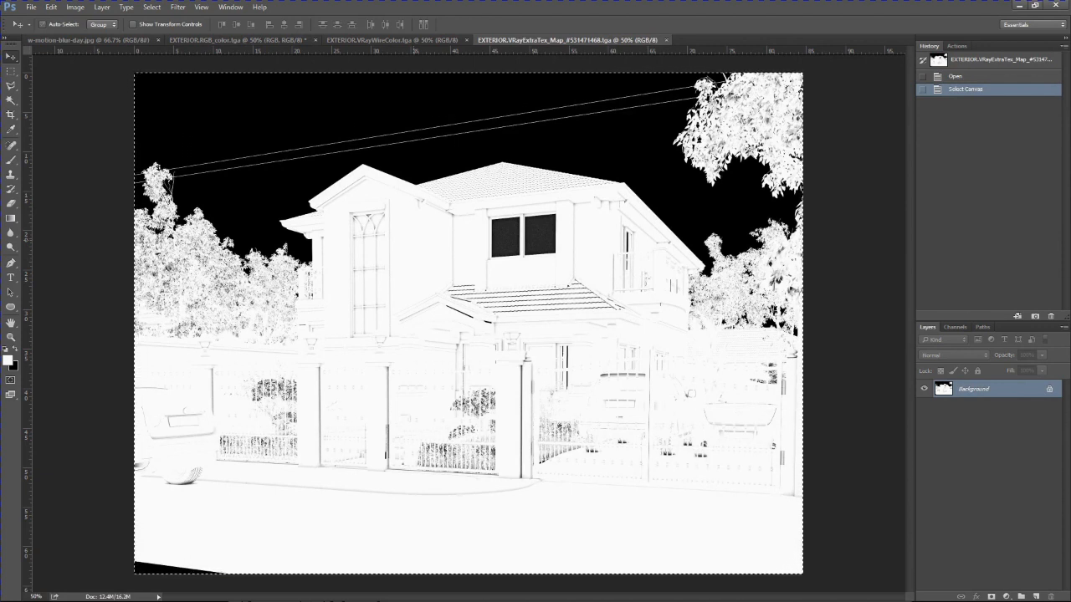
key(ctrl+Tab)
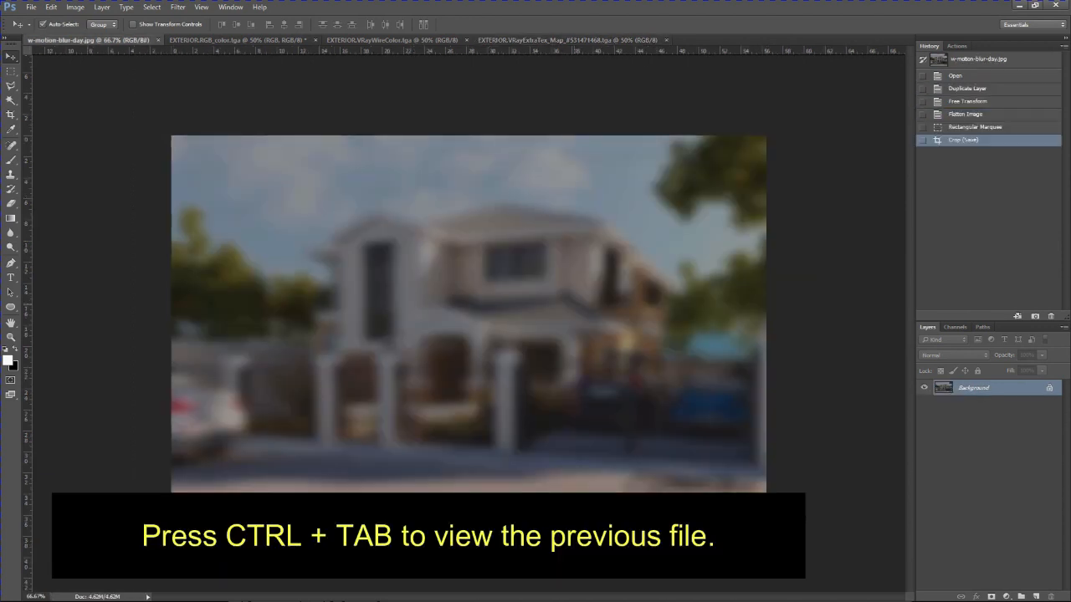
key(ctrl+Tab)
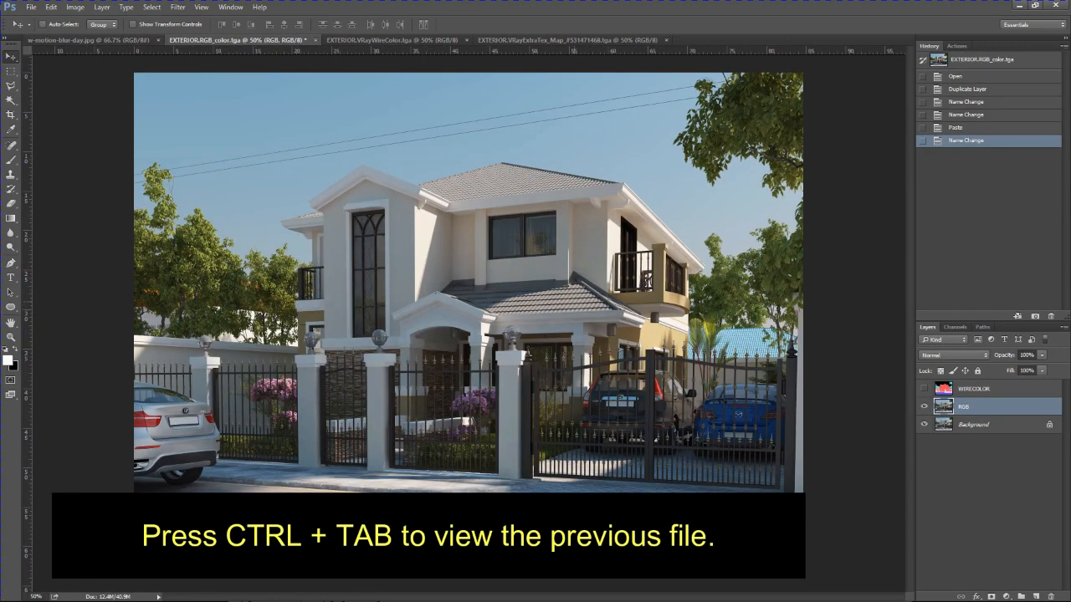
click(974, 389)
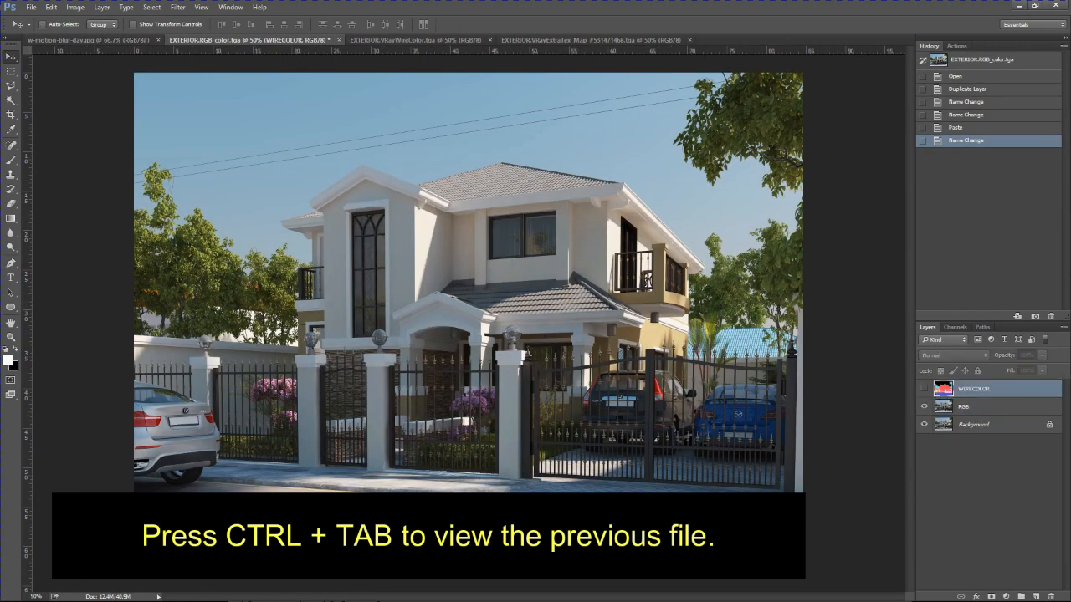
key(ctrl+v)
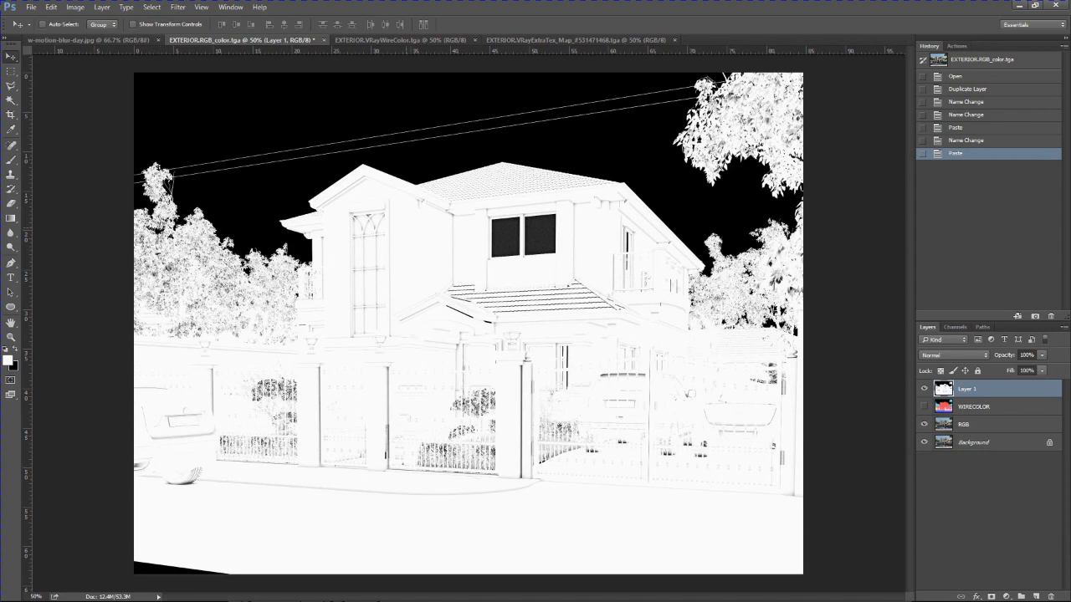
Rename the pasted layer DIRT and set its blending mode to Multiply
double_click(967, 390)
text(DIRT)
key(Return)
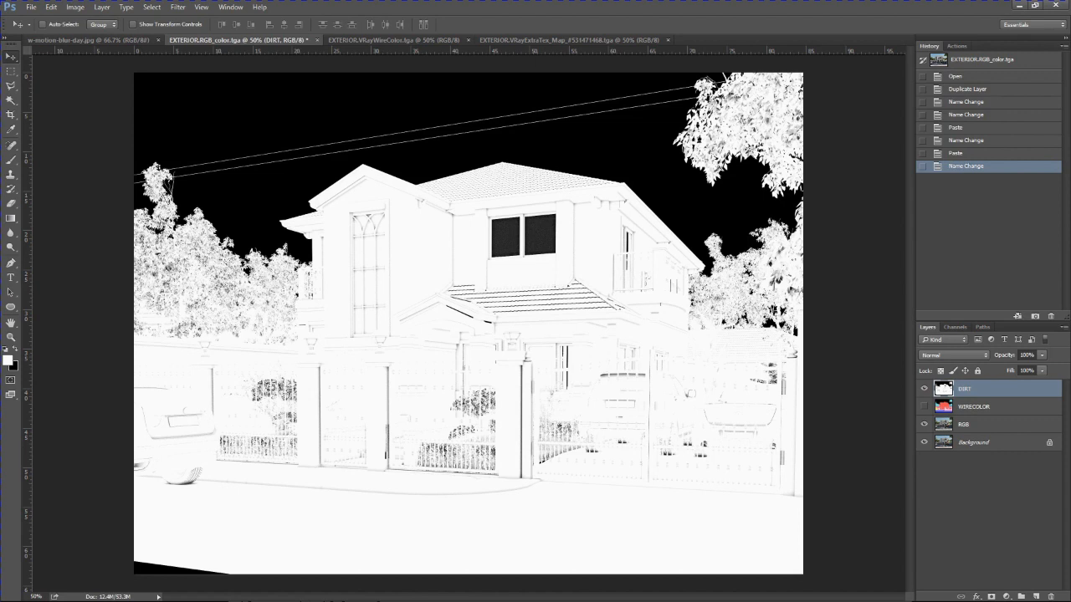
click(962, 355)
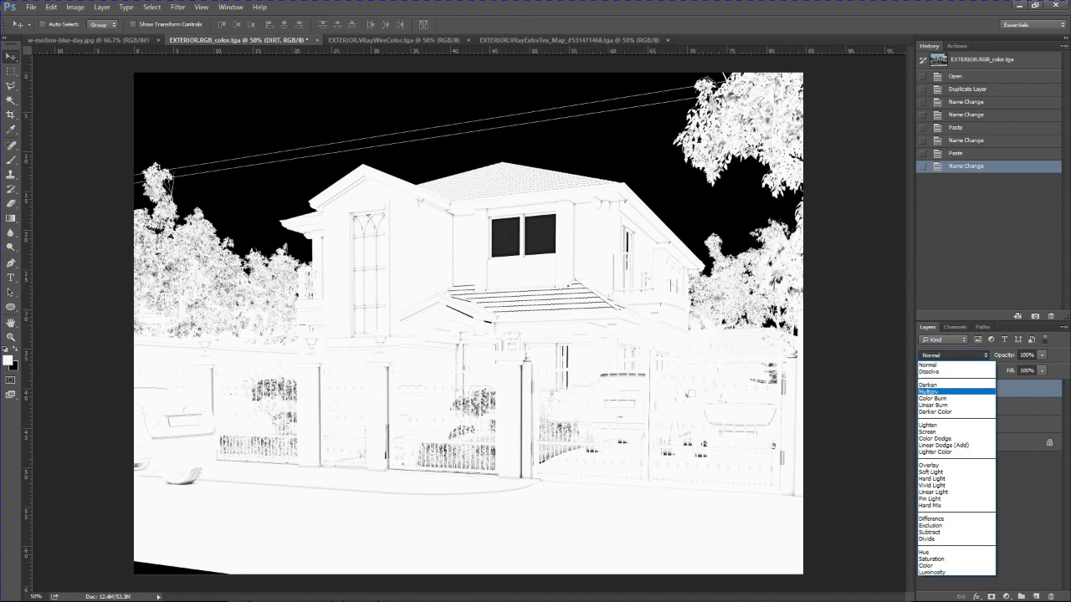
click(928, 392)
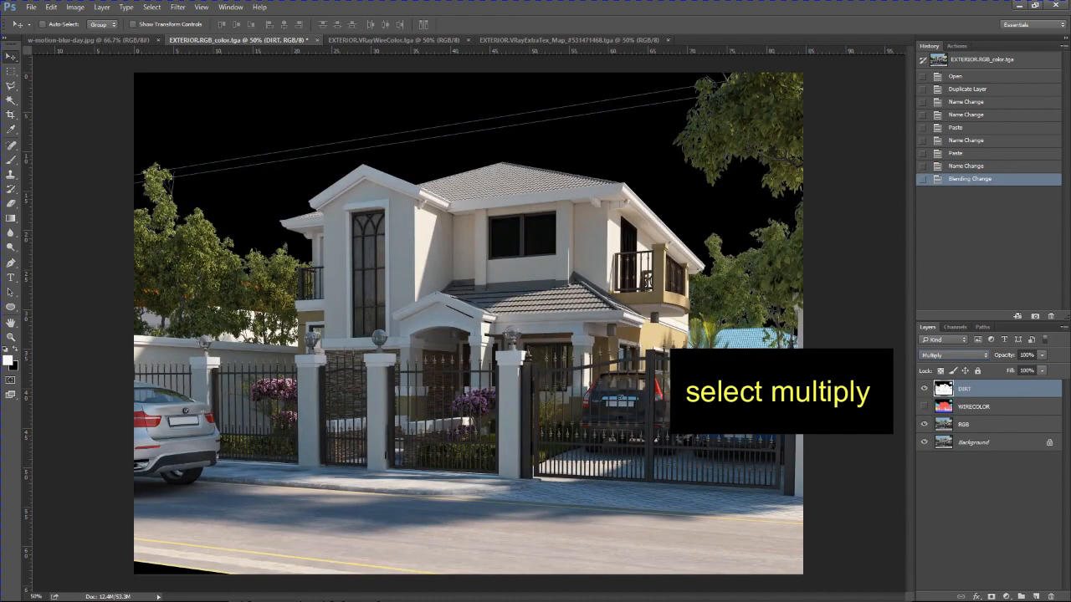
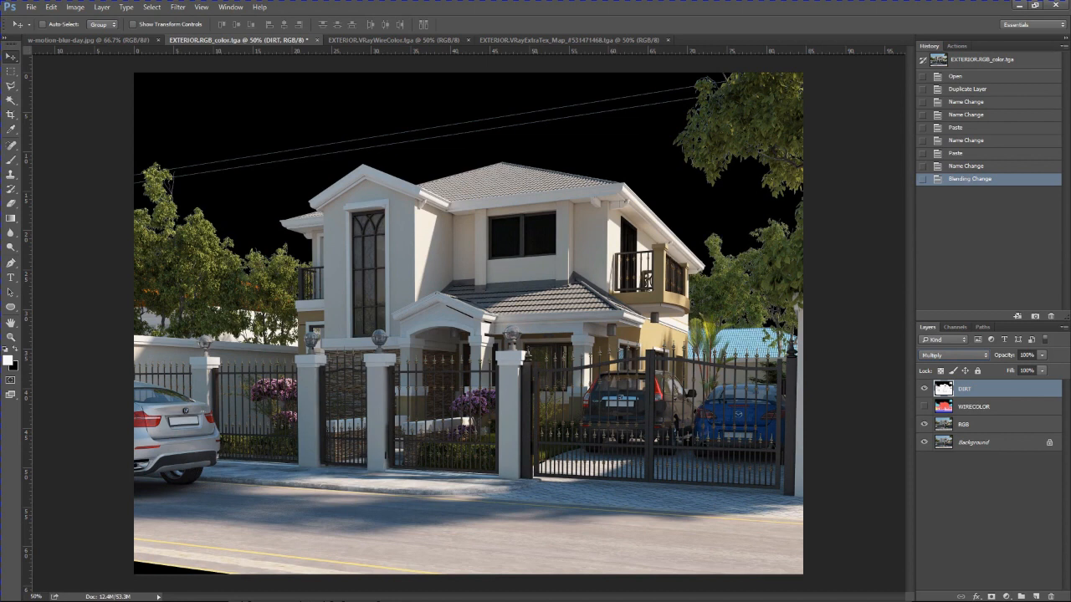
Erase the black sky area from the DIRT layer with a large soft Eraser, enlarging the brush between strokes
click(11, 203)
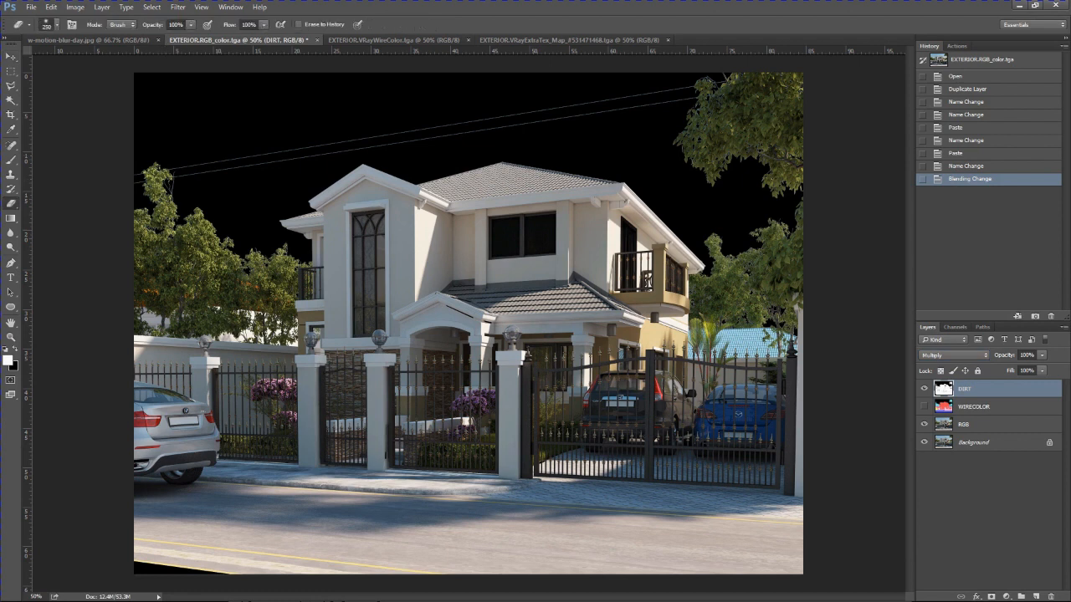
mouse_move(193, 135)
mouse_down()
mouse_move(179, 100)
mouse_move(198, 171)
mouse_move(189, 214)
mouse_move(245, 232)
mouse_move(247, 224)
mouse_move(261, 238)
mouse_move(276, 189)
mouse_move(356, 150)
mouse_move(309, 92)
mouse_move(226, 72)
mouse_move(387, 75)
mouse_up()
key(bracketright)
mouse_move(239, 190)
mouse_down()
mouse_move(253, 171)
mouse_move(358, 117)
mouse_move(486, 104)
mouse_move(598, 107)
mouse_move(672, 144)
mouse_move(745, 159)
mouse_move(782, 251)
mouse_move(790, 176)
mouse_move(711, 80)
mouse_move(155, 94)
mouse_up()
key(v)
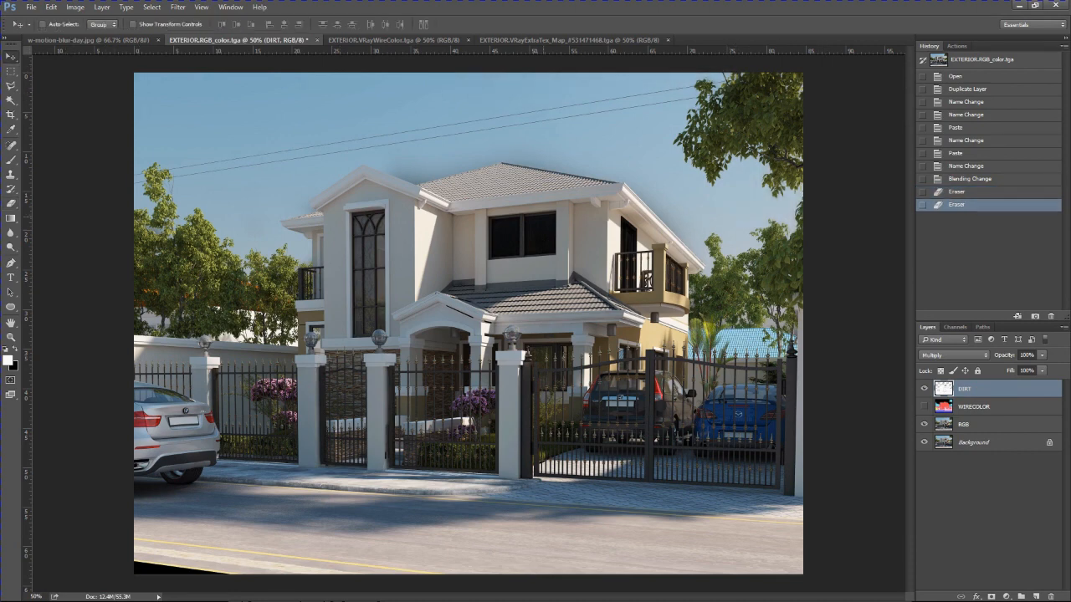
Reduce the Eraser brush to 125 px and erase the black upper-floor window panes from the DIRT layer
click(11, 203)
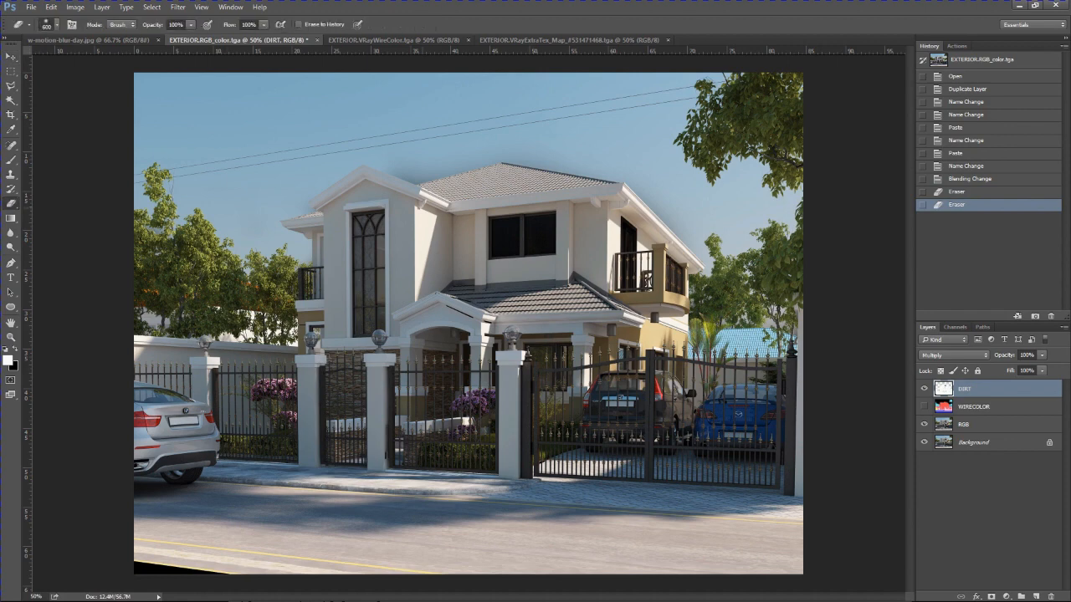
key(bracketleft)
key(bracketleft)
key(bracketleft)
key(bracketleft)
key(bracketleft)
mouse_move(552, 219)
mouse_down()
mouse_move(515, 246)
mouse_move(502, 242)
mouse_move(504, 221)
mouse_up()
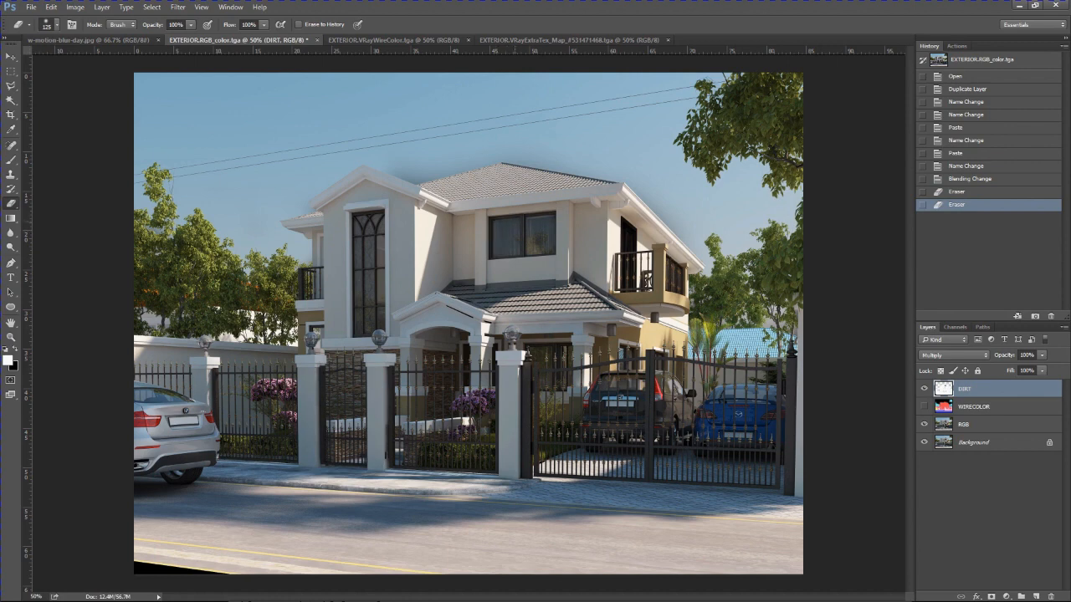
click(506, 231)
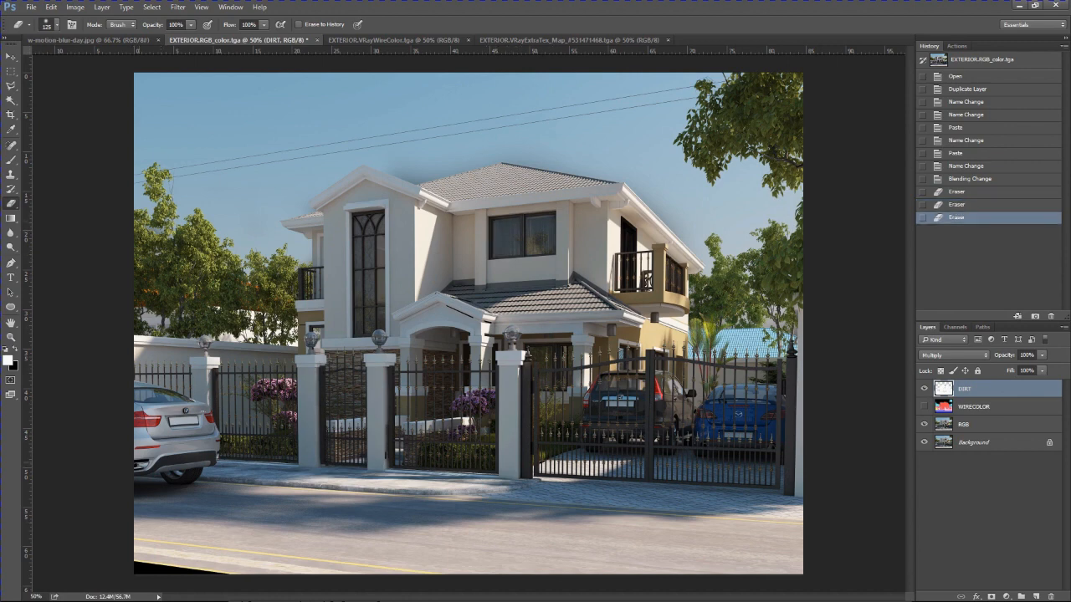
click(505, 231)
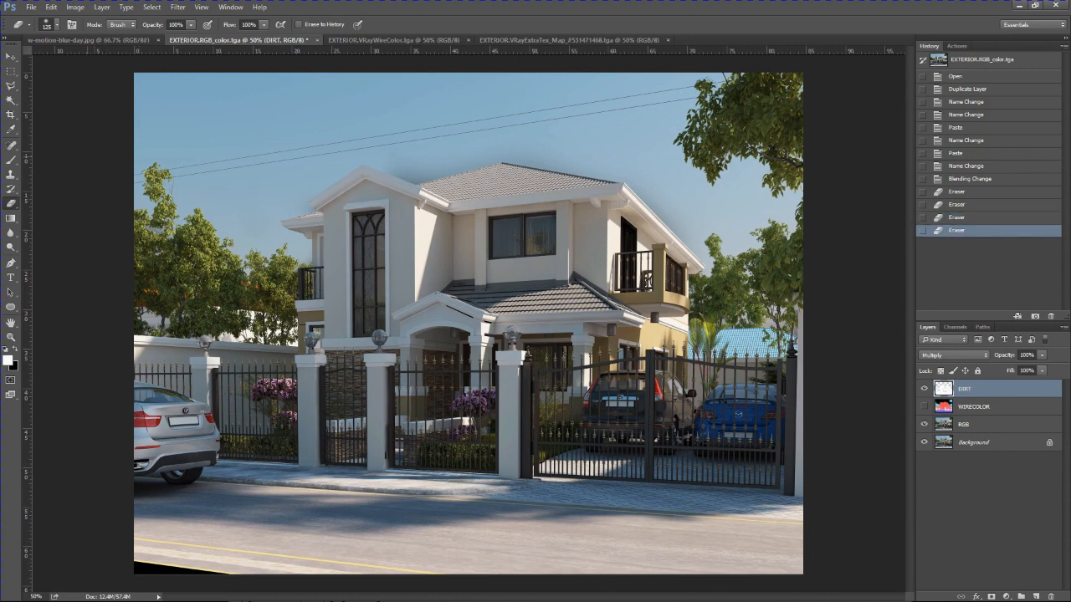
key(v)
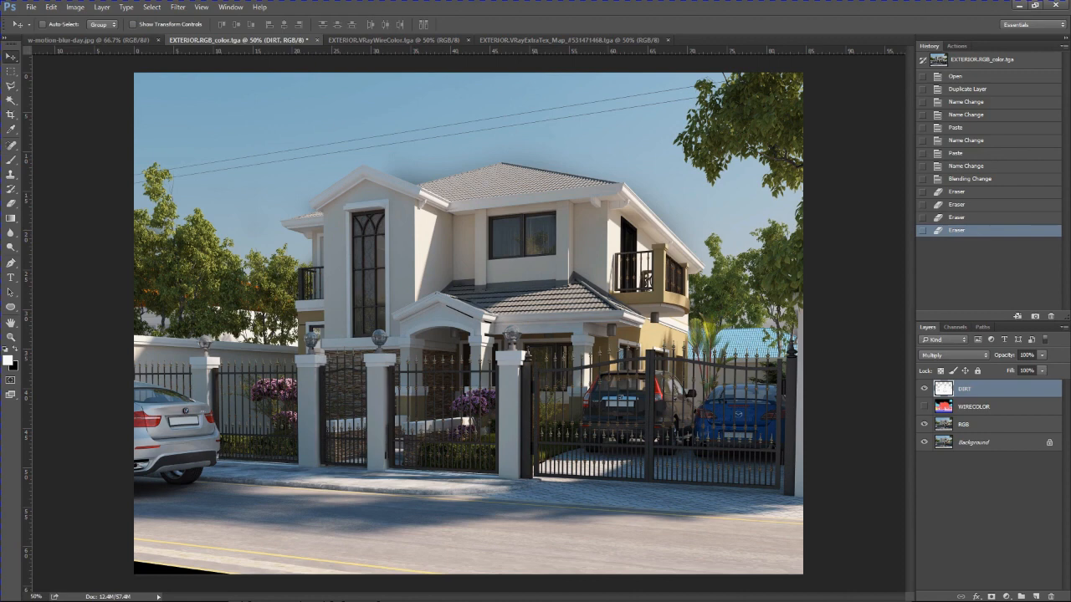
Check the DIRT layer's effect and erase the remaining dark halo along the house's roofline
click(924, 389)
click(925, 389)
key(e)
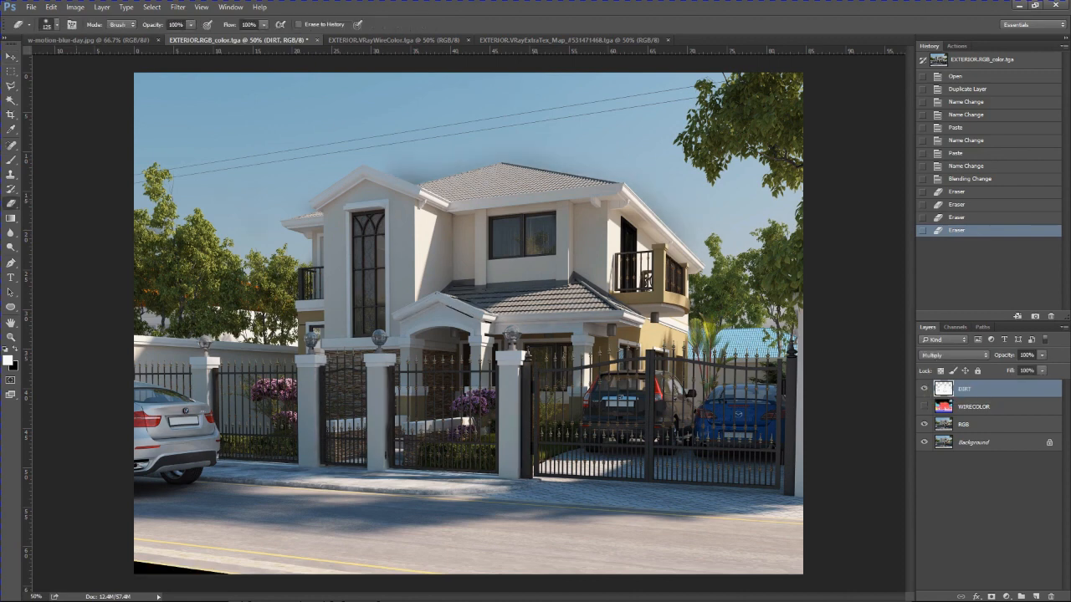
mouse_move(400, 177)
mouse_down()
mouse_move(512, 159)
mouse_move(661, 205)
mouse_move(682, 239)
mouse_up()
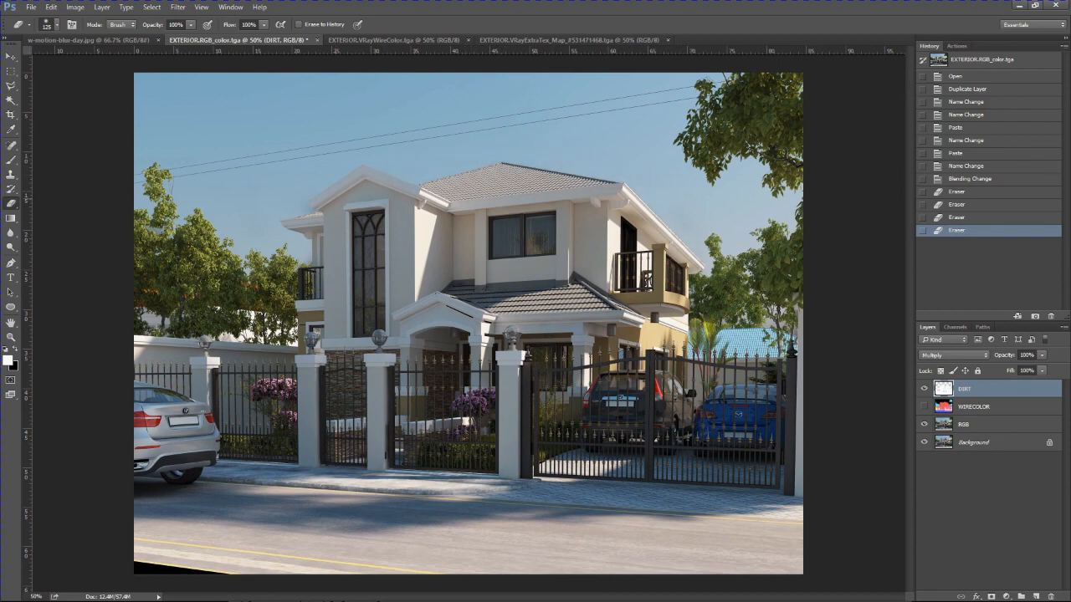
drag(316, 197, 297, 213)
click(294, 214)
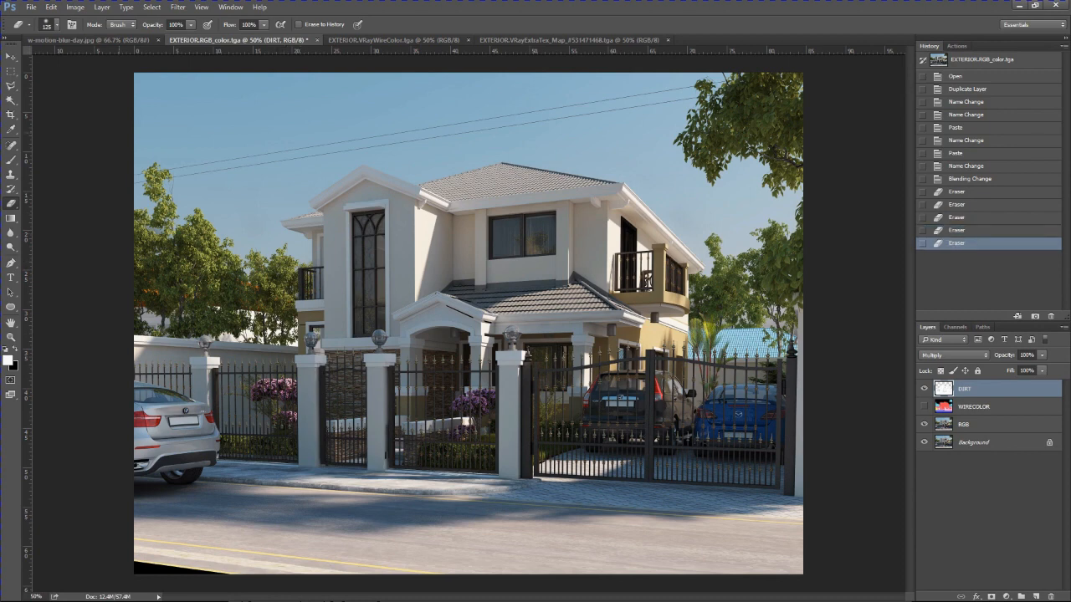
Toggle the DIRT layer's visibility to examine what it adds to the render and find leftover dark areas
click(11, 71)
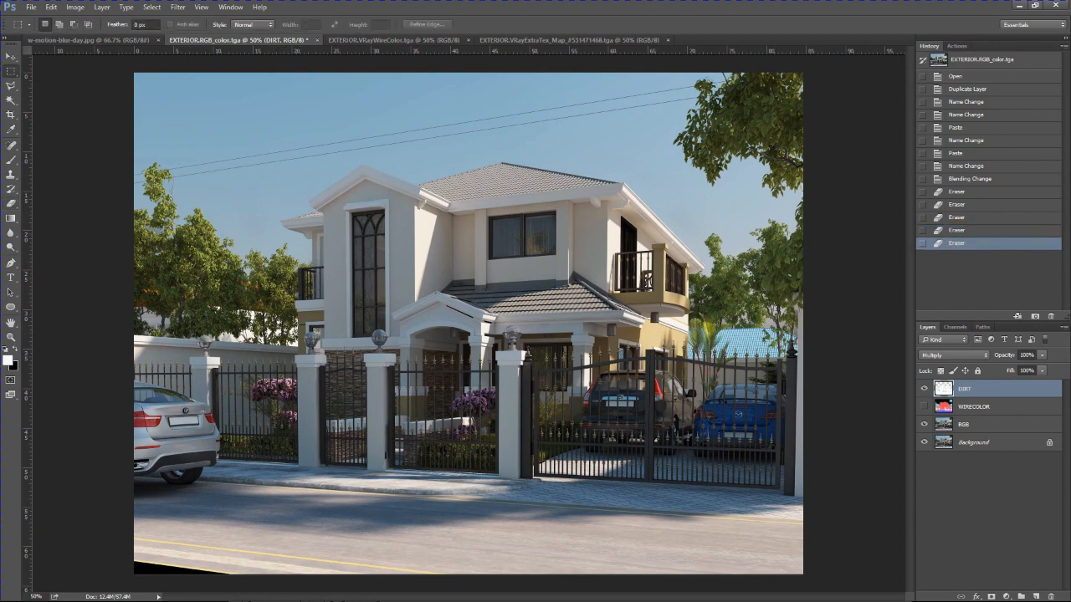
click(924, 388)
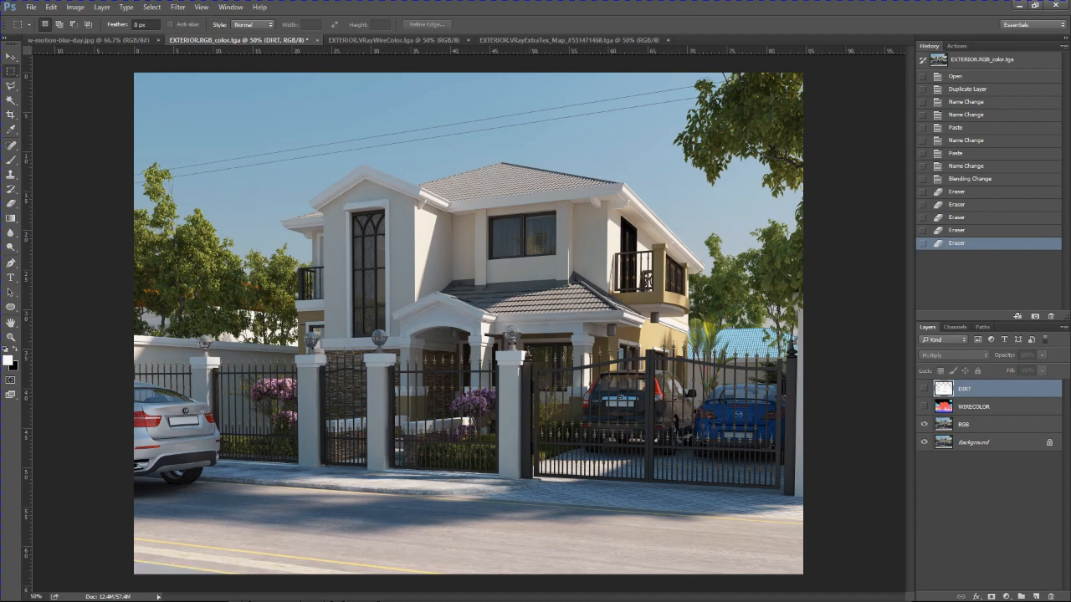
click(924, 388)
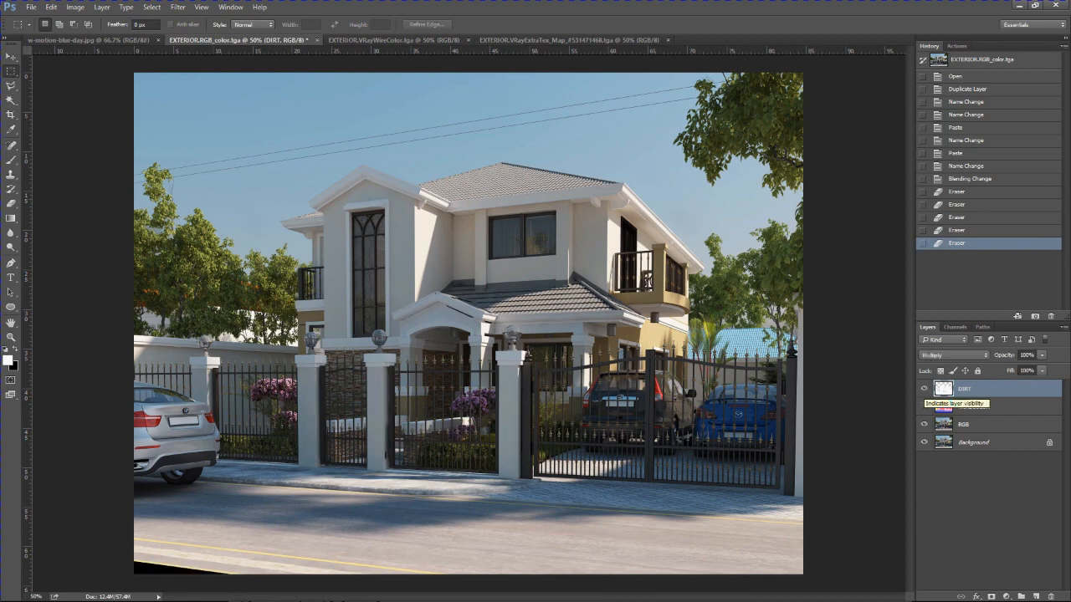
click(924, 388)
click(924, 388)
click(923, 388)
click(924, 388)
Erase the black patch at the lower-left corner of the road from the DIRT layer
click(11, 203)
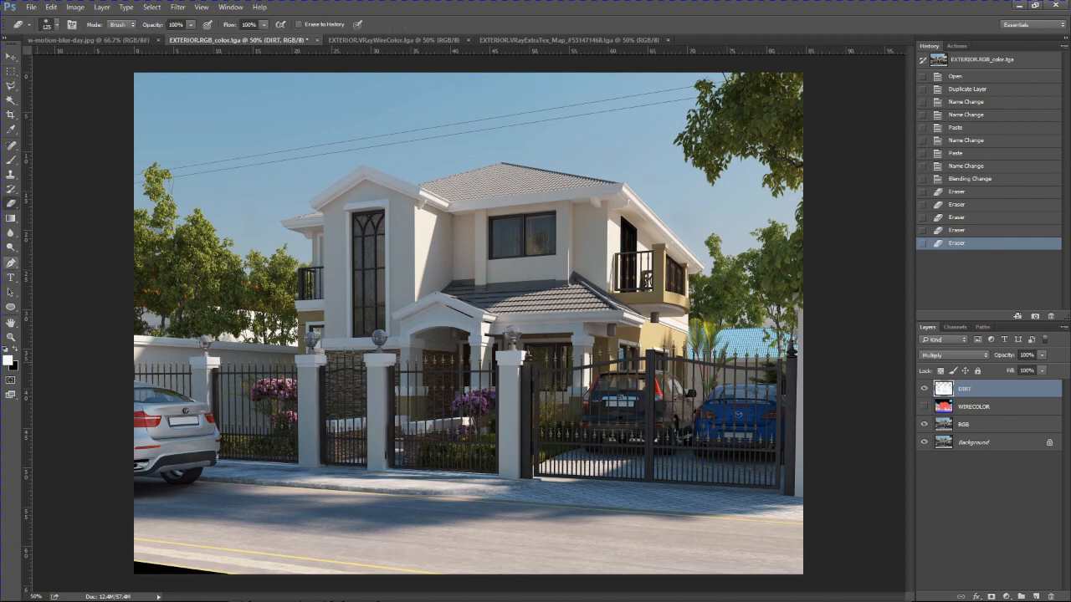
drag(136, 568, 231, 572)
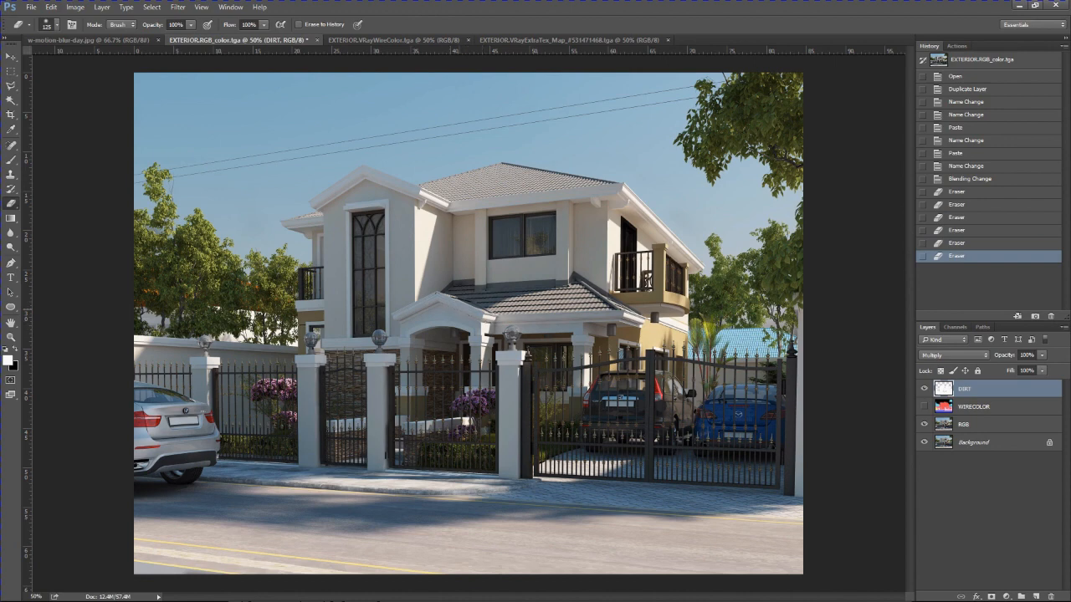
click(180, 557)
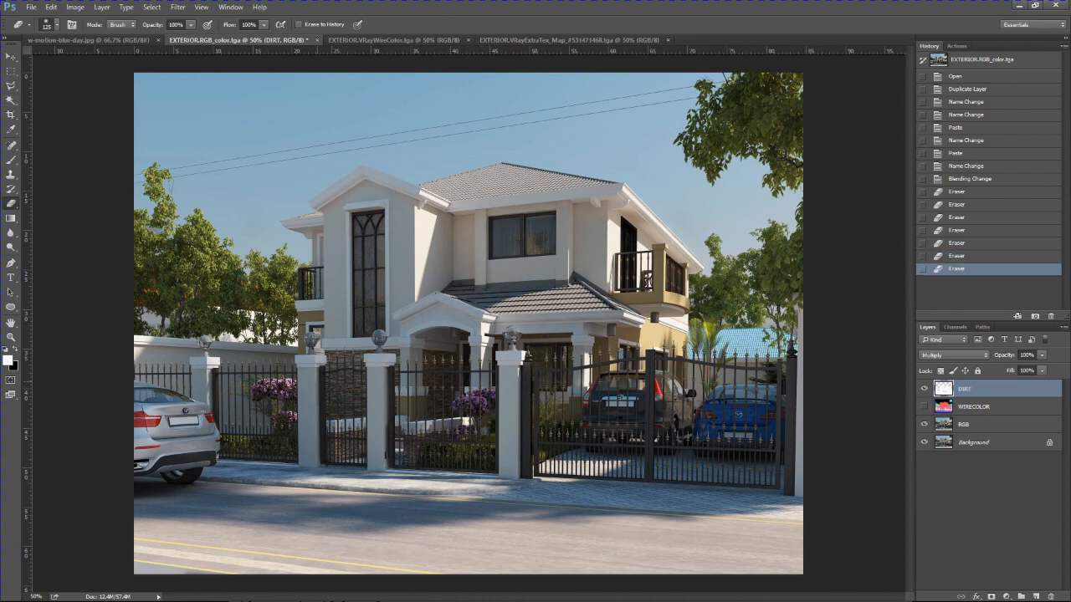
key(v)
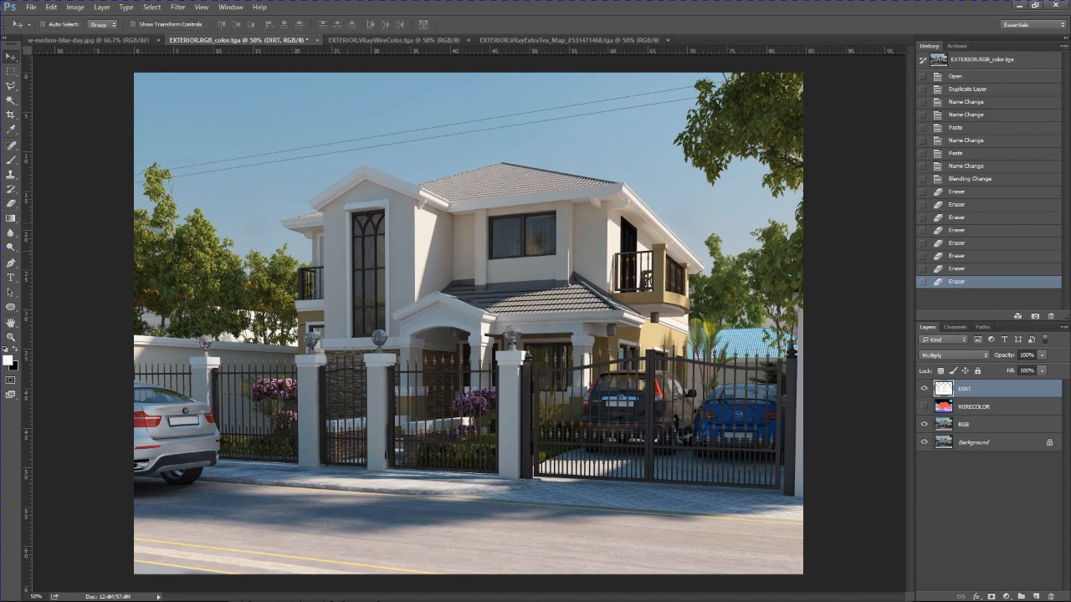
Compare the cleaned-up composite with and without the DIRT layer
click(924, 388)
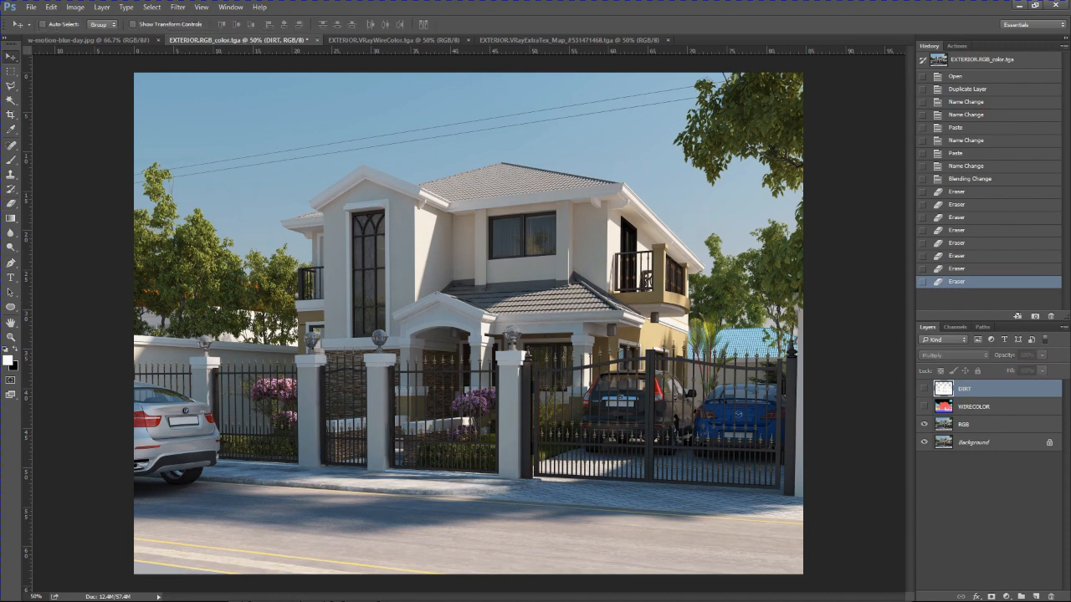
click(924, 388)
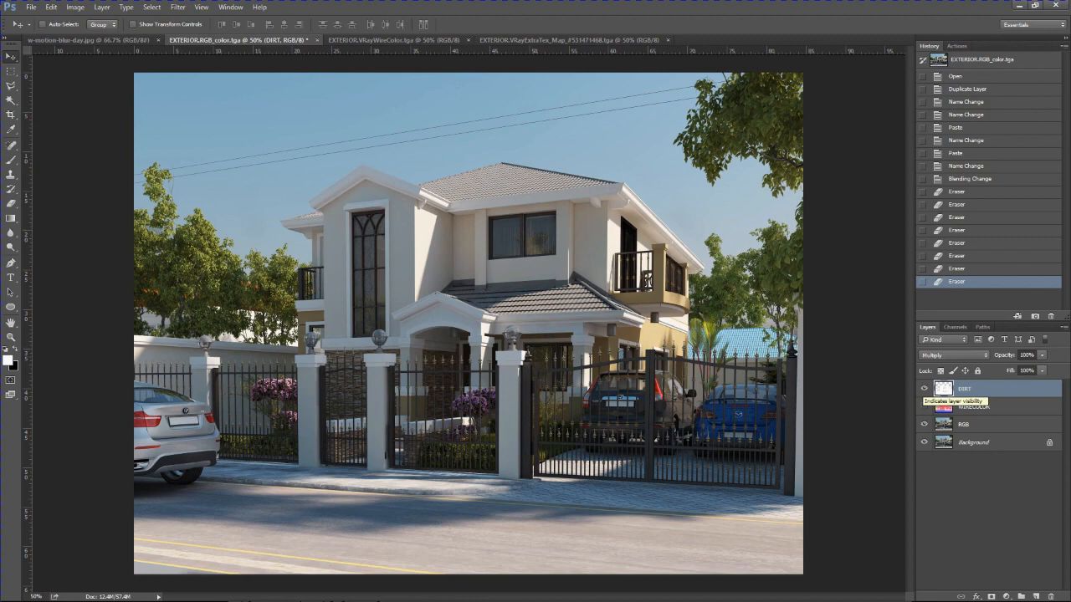
click(925, 388)
click(924, 389)
click(924, 388)
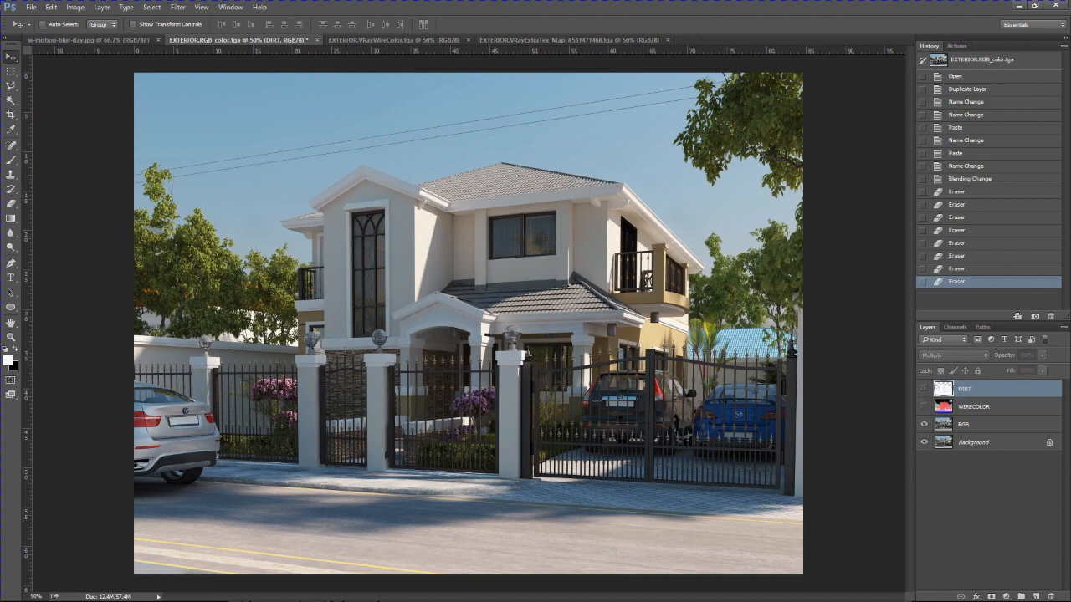
click(924, 388)
click(925, 388)
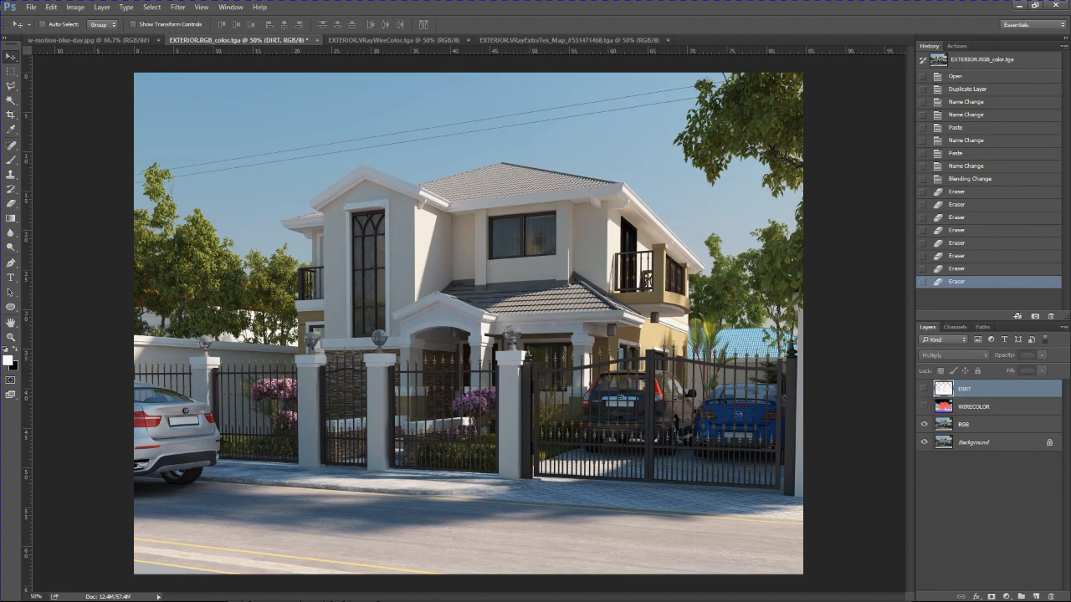
Recheck what the DIRT layer contributes to the render by toggling its visibility, and leave the layer shown
click(925, 389)
click(925, 388)
click(925, 389)
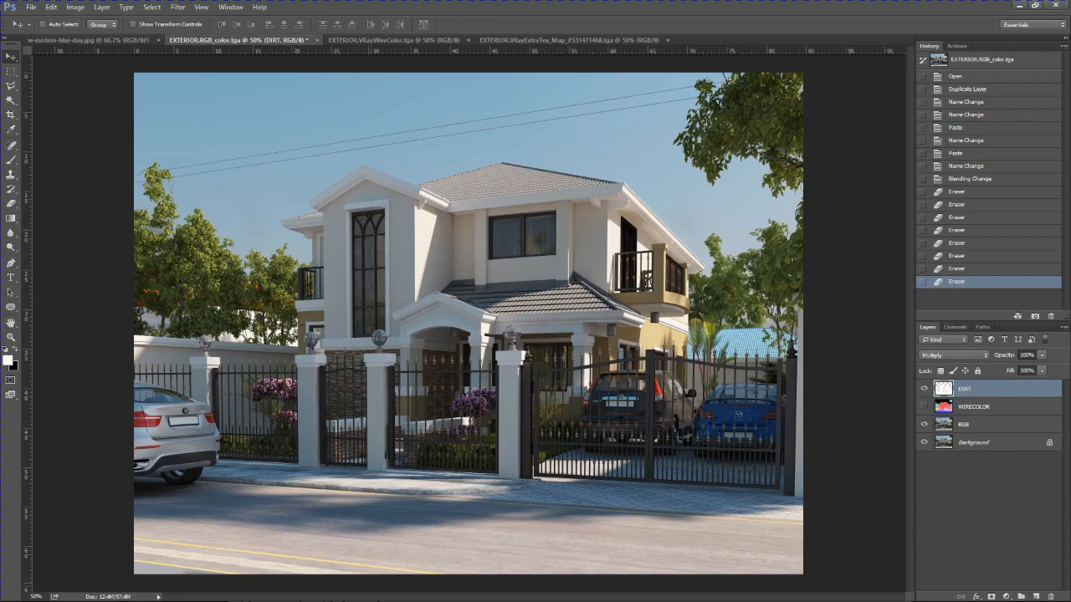
Open the reflection pass EXTERIOR.VRayReflection.tga from the RENDERS folder in Photoshop
key(super)
click(313, 590)
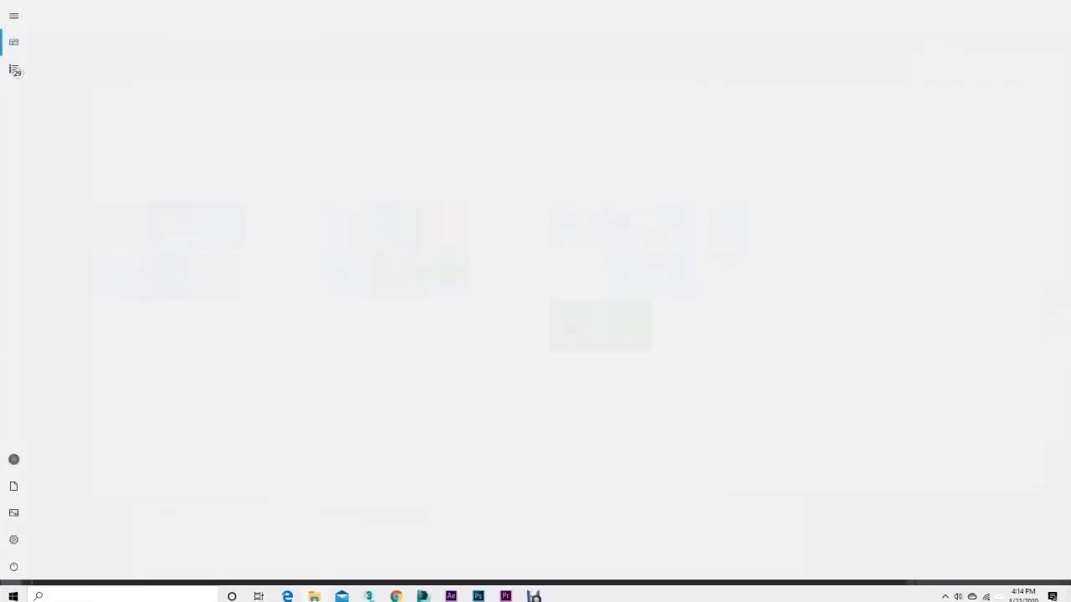
click(535, 343)
click(477, 238)
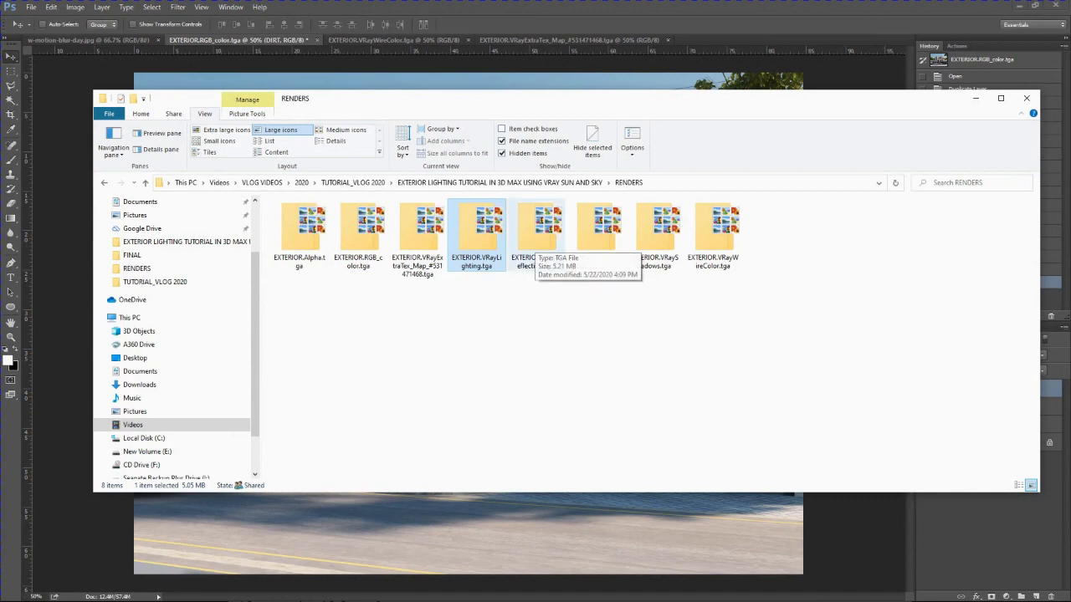
double_click(536, 239)
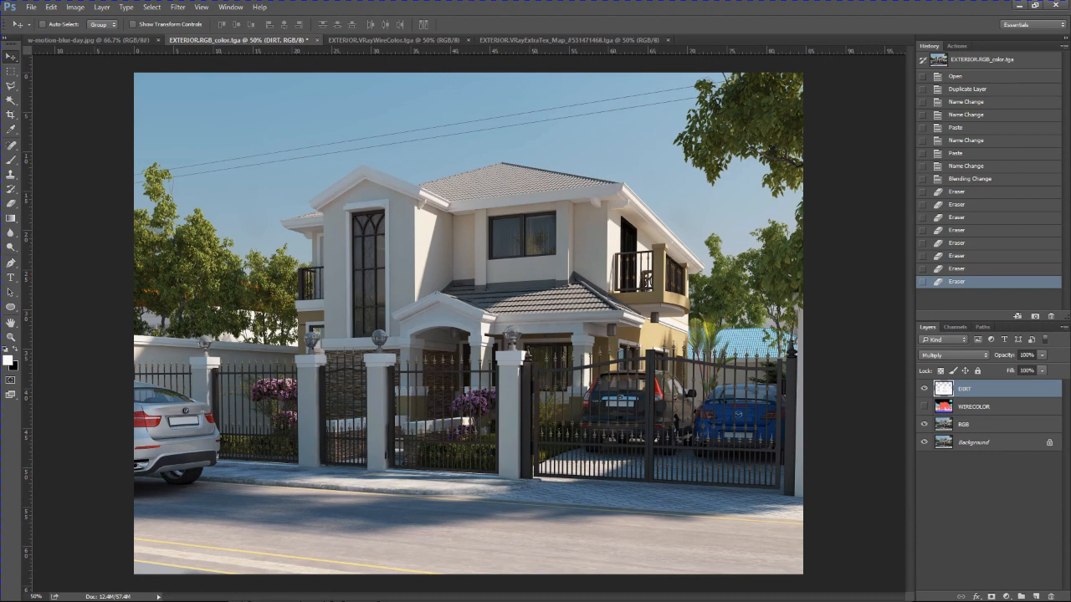
Copy the whole reflection pass into EXTERIOR.RGB_color.tga as a layer above DIRT and set its blending mode to Linear Dodge (Add)
key(ctrl+a)
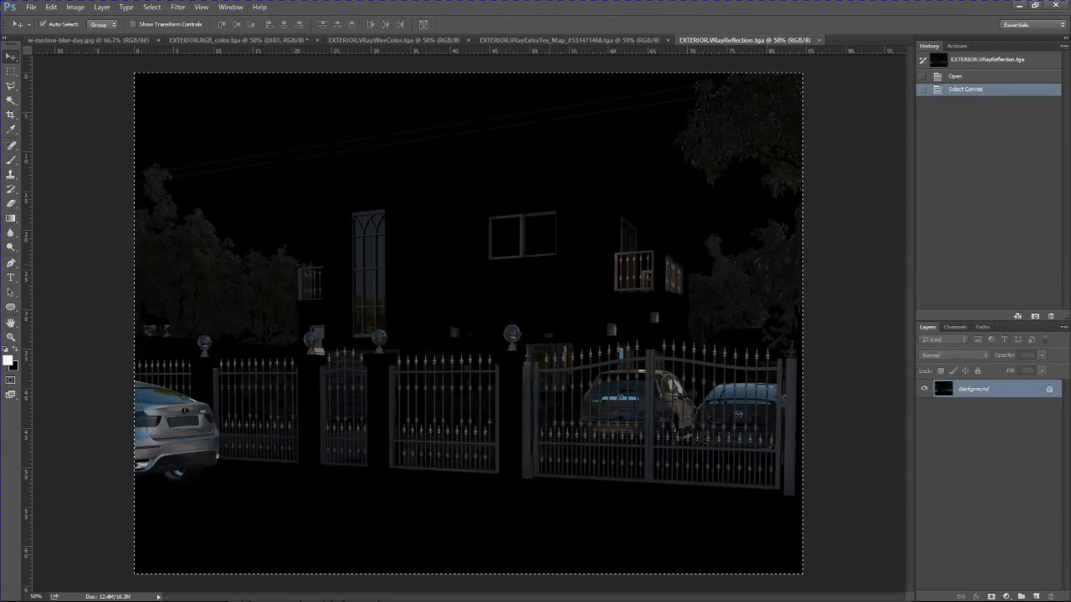
key(ctrl+Tab)
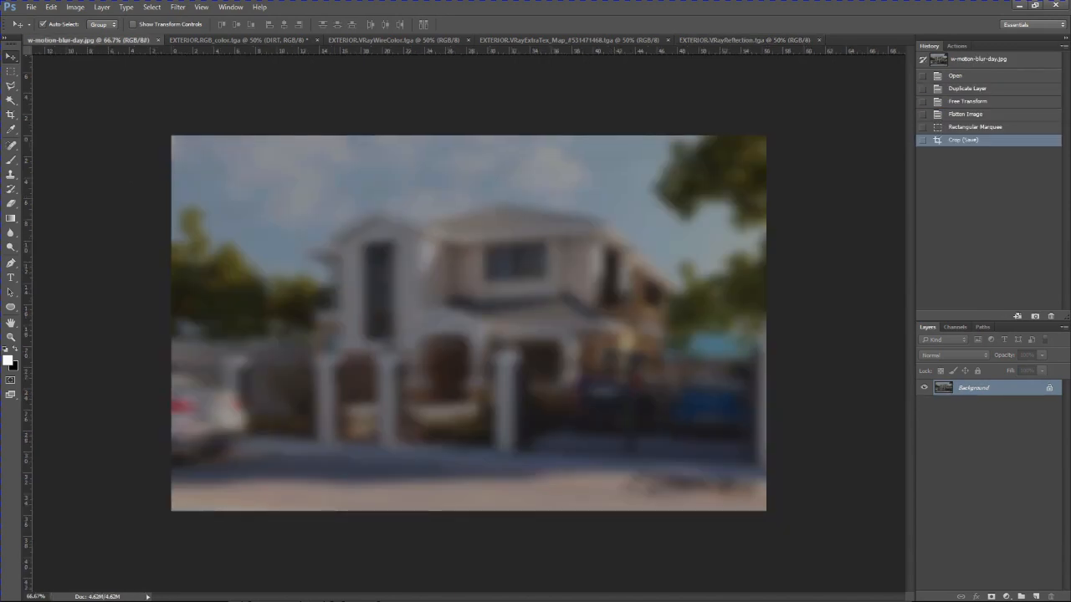
key(ctrl+Tab)
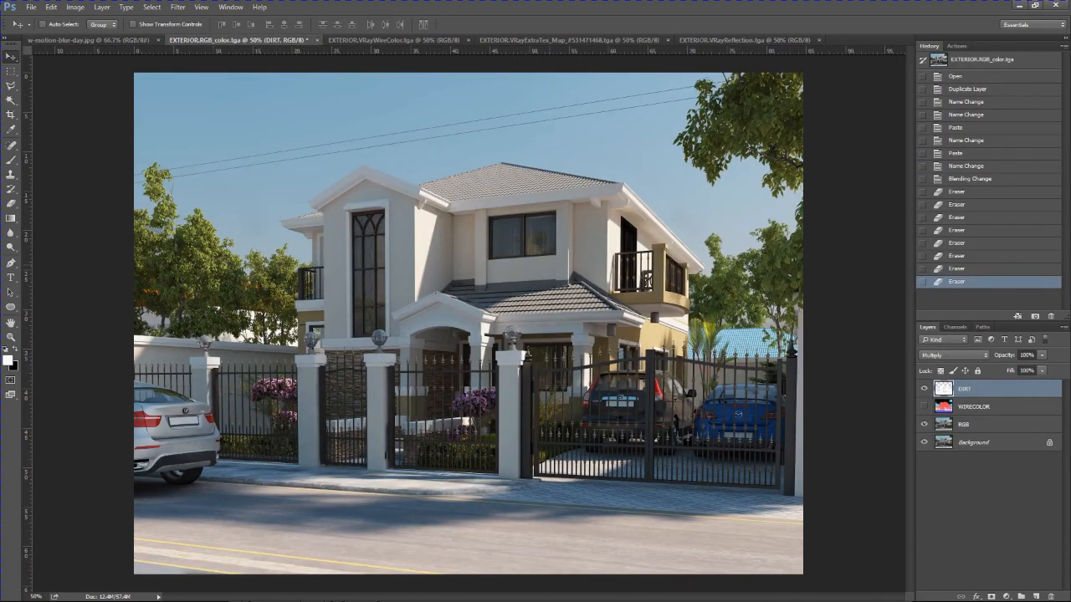
key(ctrl+v)
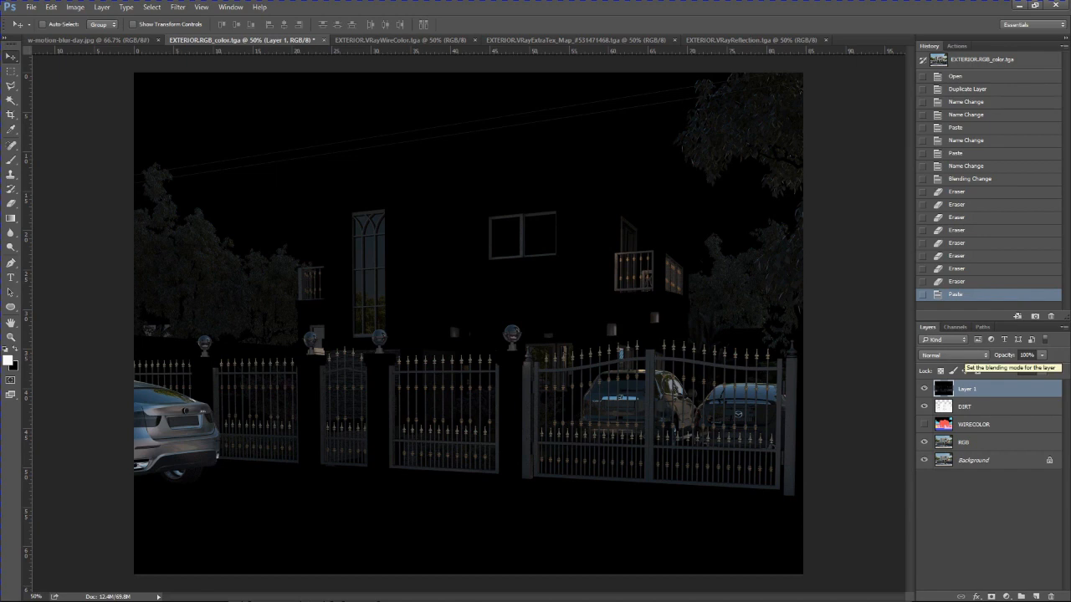
click(958, 356)
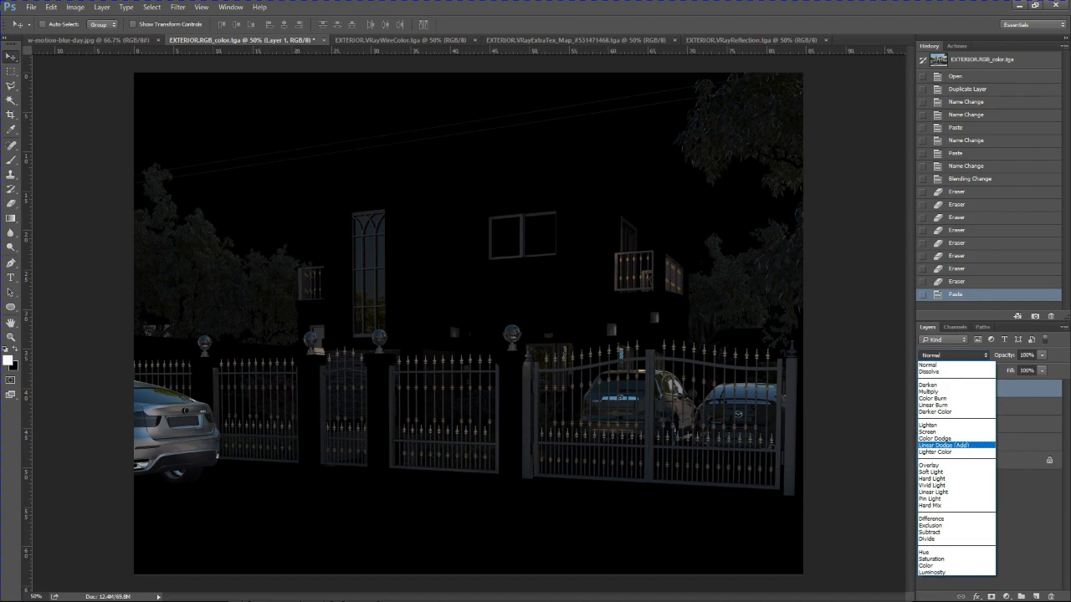
click(945, 445)
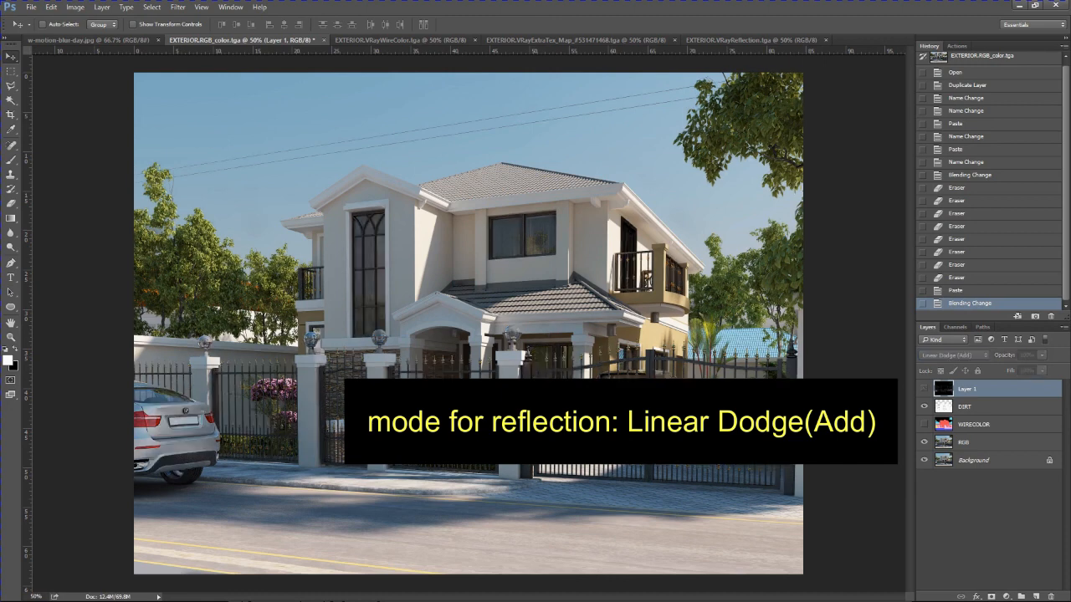
Compare the composite with and without the reflection layer
click(924, 389)
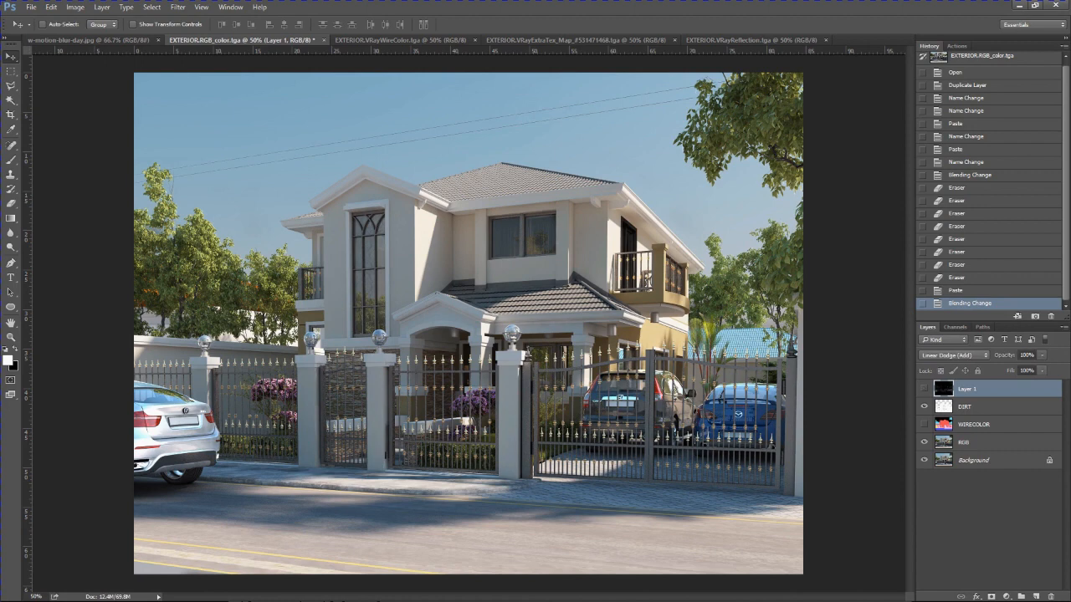
click(924, 389)
click(923, 389)
click(924, 389)
click(924, 389)
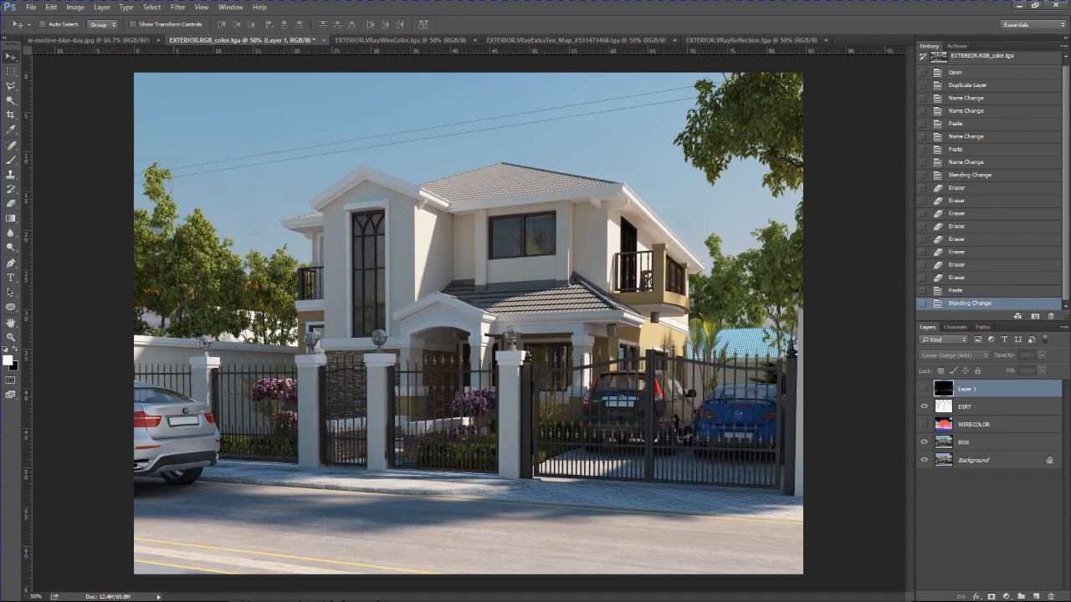
click(924, 389)
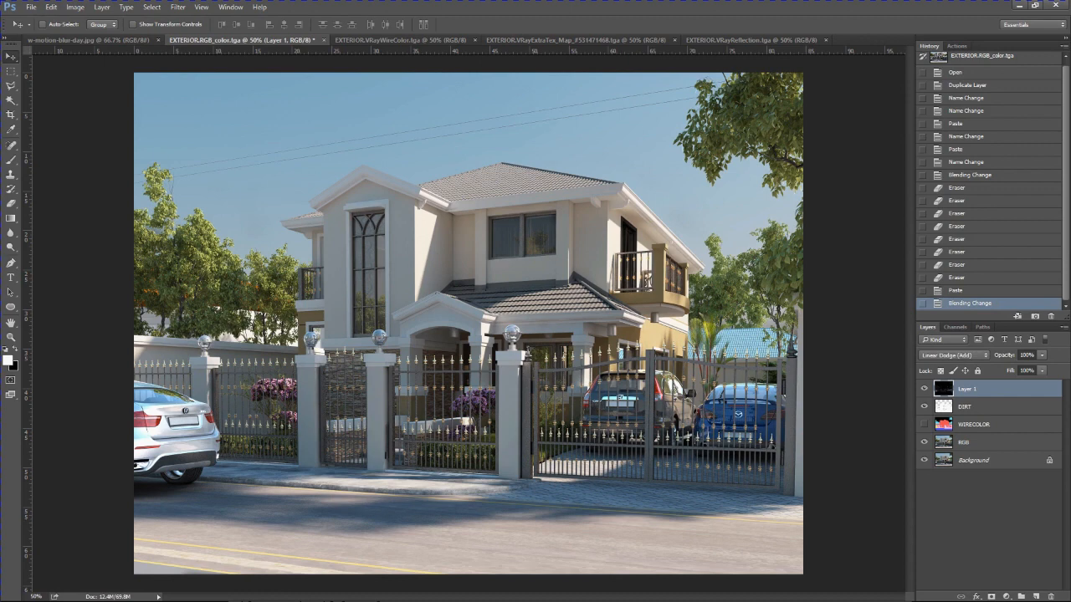
Set the reflection layer's opacity to 59%
click(1042, 354)
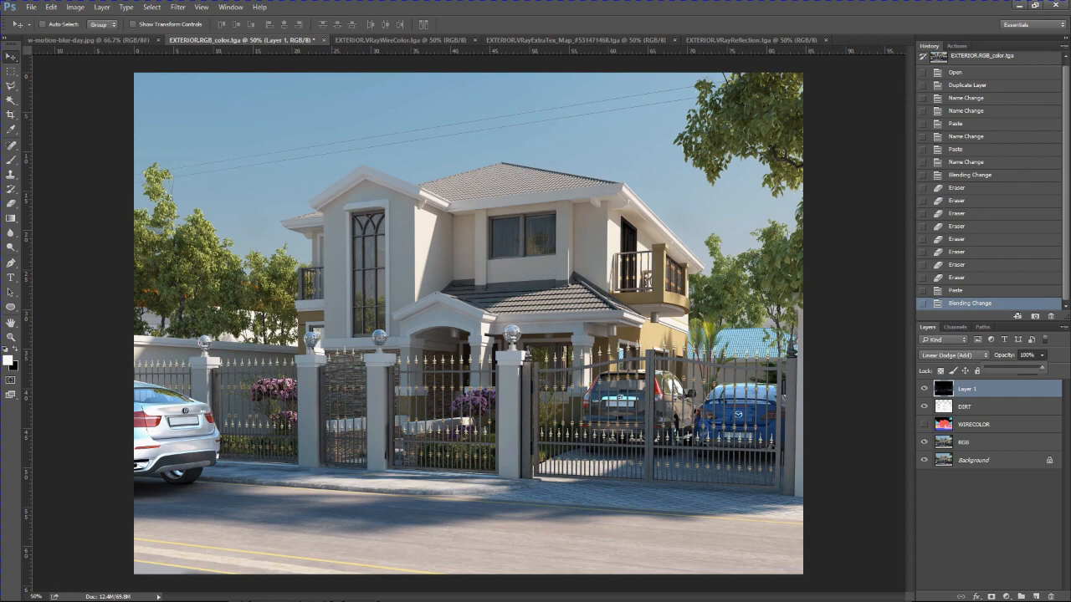
drag(1042, 367, 1000, 367)
drag(999, 368, 1011, 368)
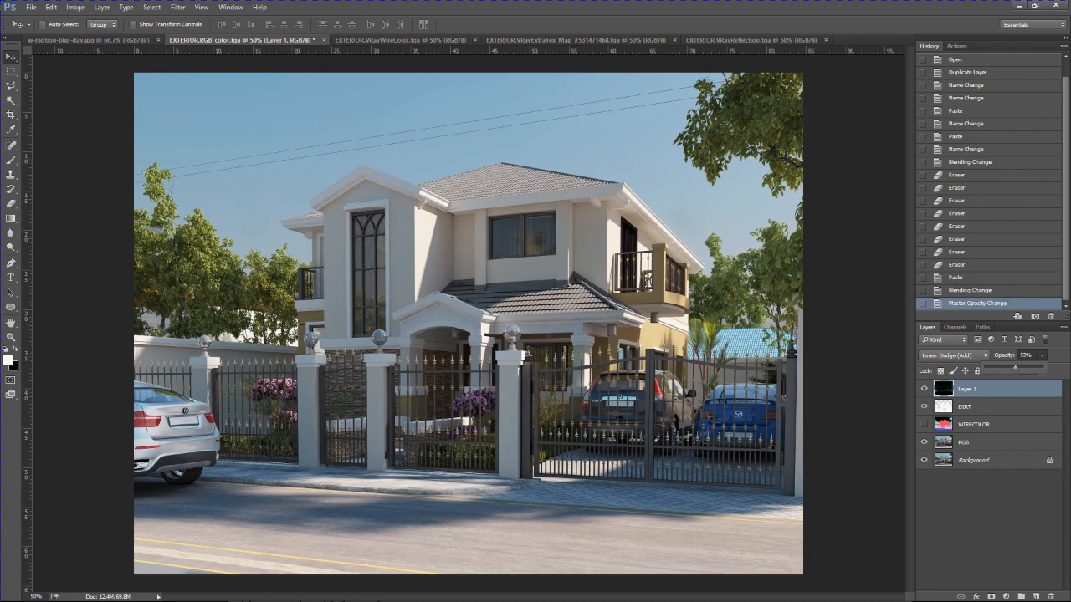
drag(1014, 368, 1018, 368)
key(Return)
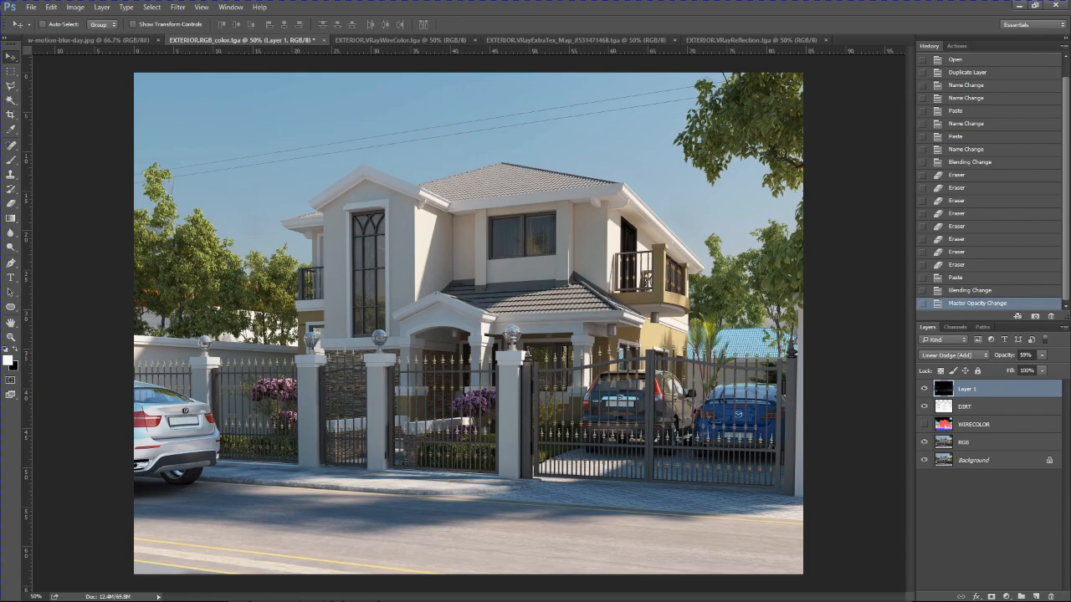
Open the refraction pass EXTERIOR.VRayRefraction.tga from the RENDERS folder
key(super)
click(316, 591)
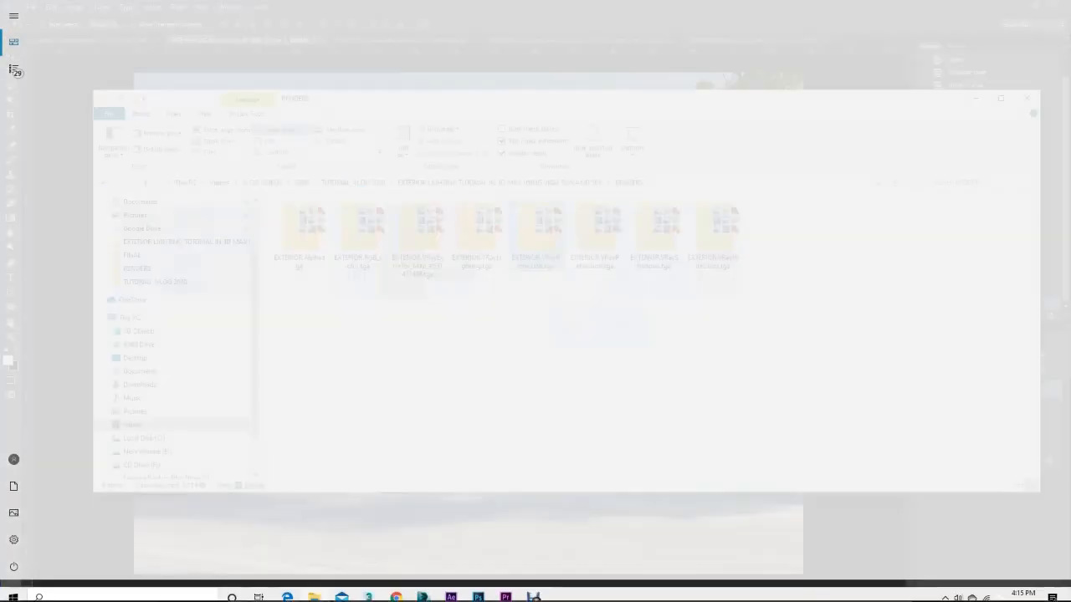
click(577, 341)
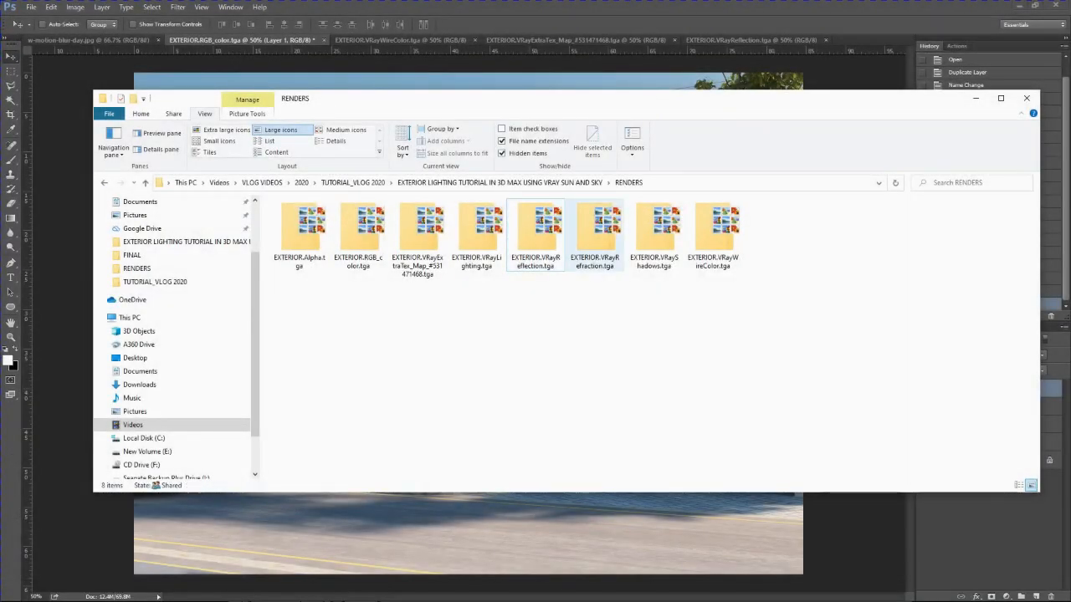
click(595, 235)
key(Return)
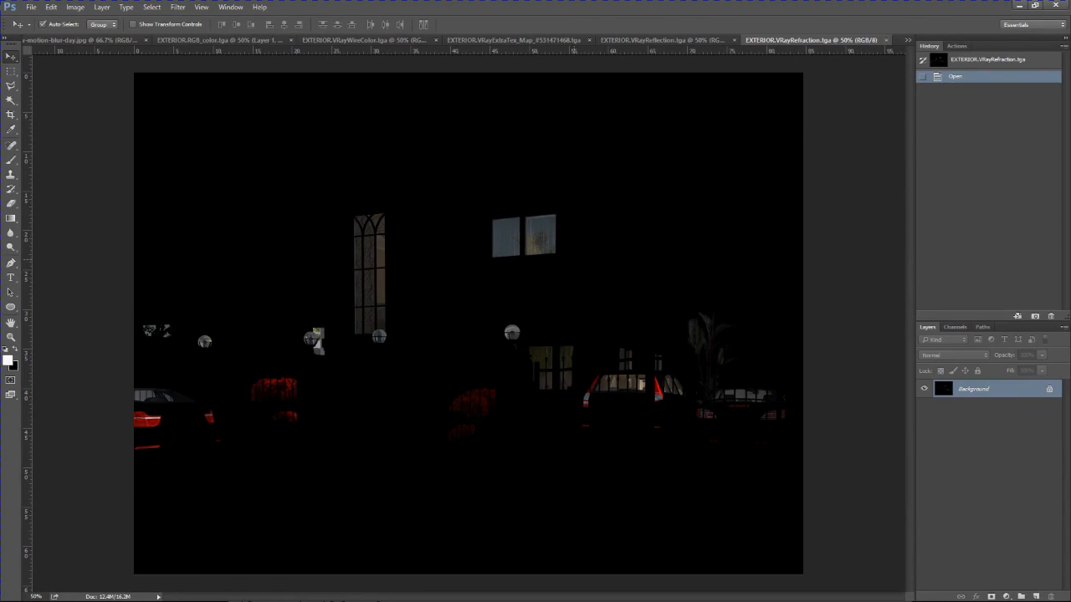
Copy the whole refraction pass into EXTERIOR.RGB_color.tga as the top layer and set its blending mode to Linear Dodge (Add)
key(ctrl+a)
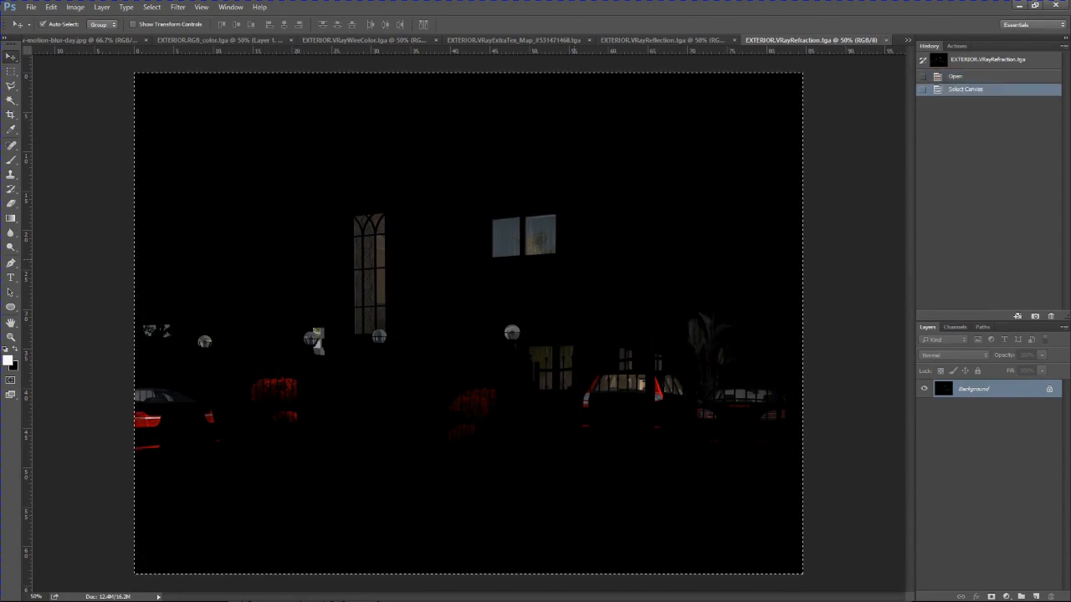
key(ctrl+Tab)
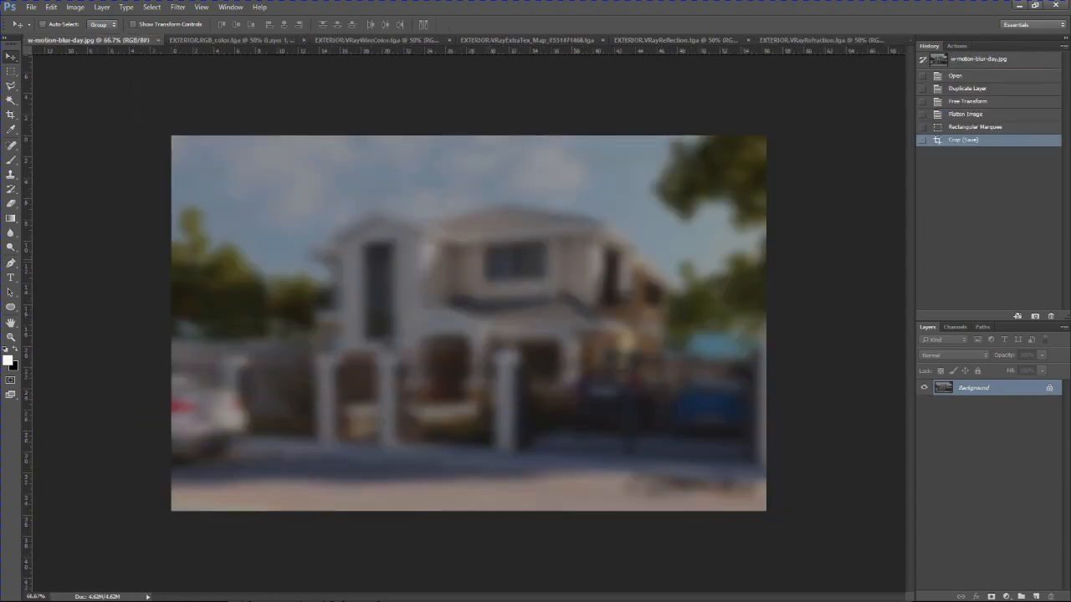
key(ctrl+Tab)
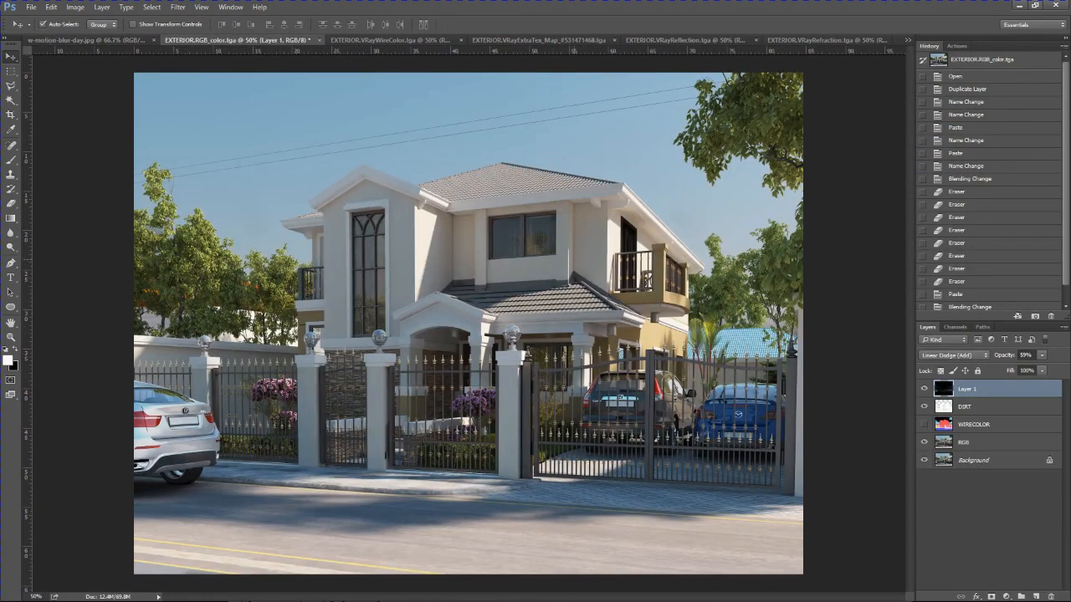
key(0)
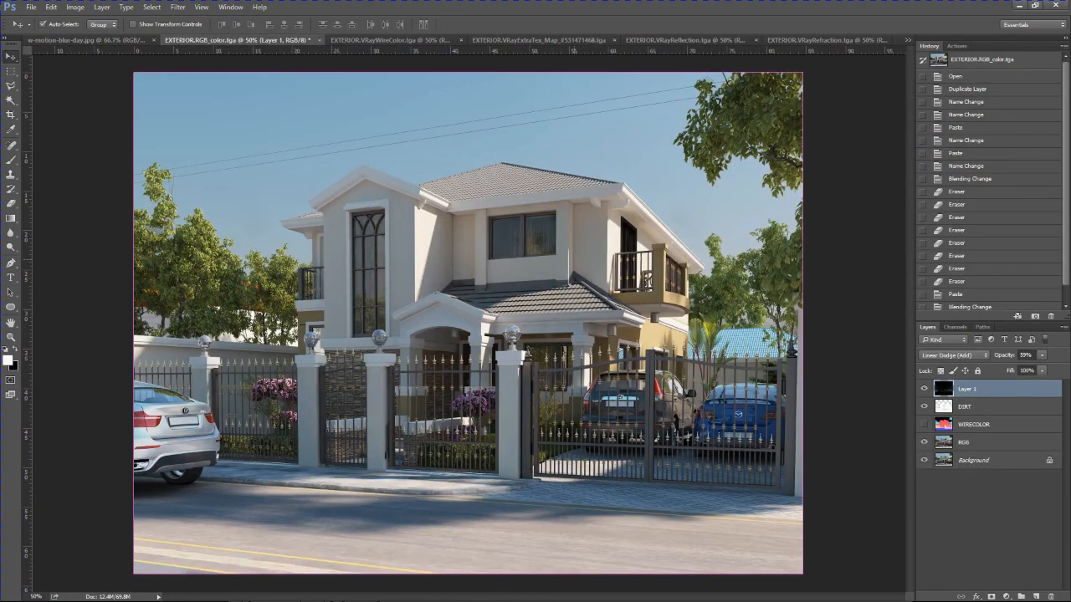
key(ctrl+v)
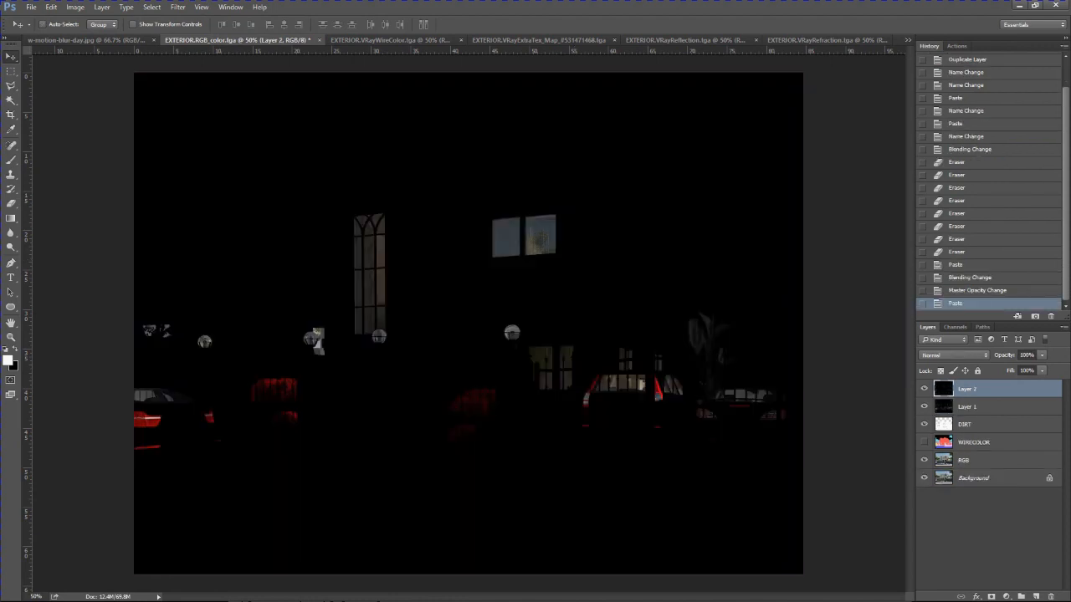
click(953, 356)
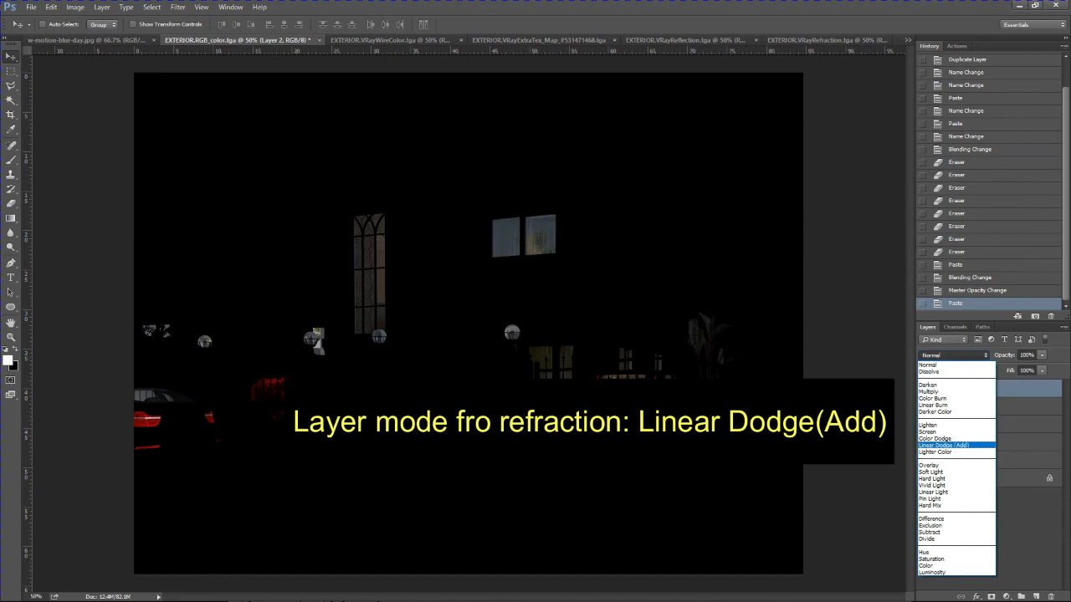
click(945, 445)
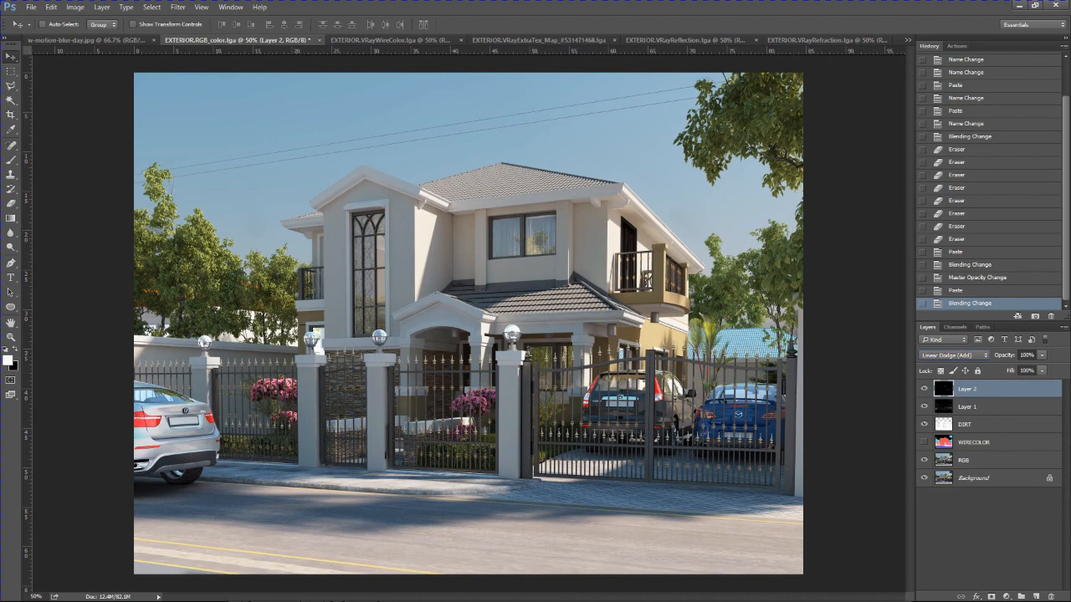
Set the refraction layer's opacity to 58%
click(1042, 356)
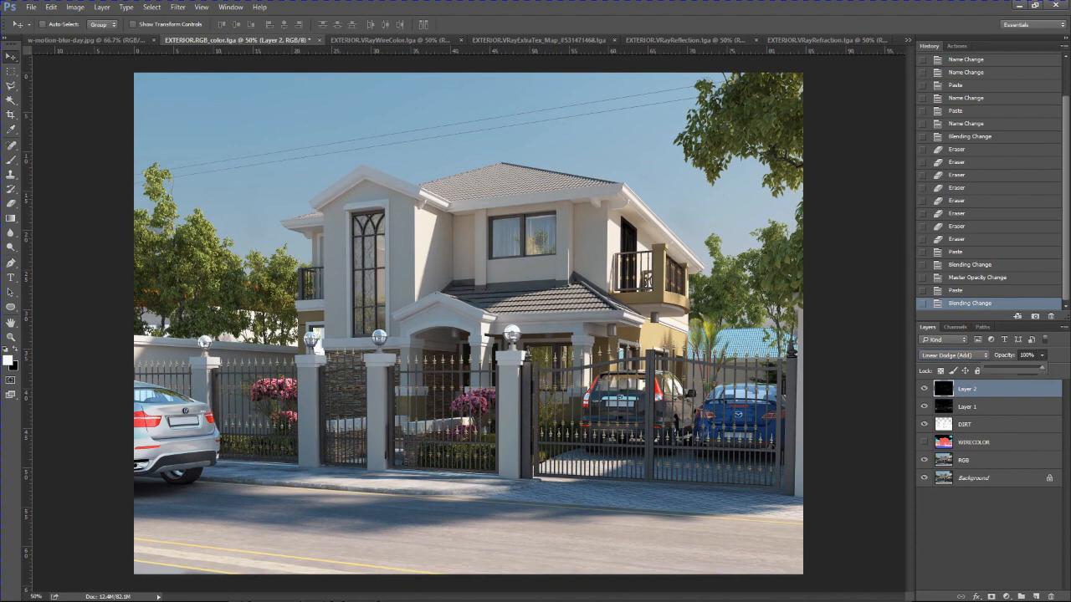
mouse_move(1041, 368)
mouse_down()
mouse_move(942, 372)
mouse_move(1039, 370)
mouse_move(1001, 370)
mouse_move(1021, 369)
mouse_up()
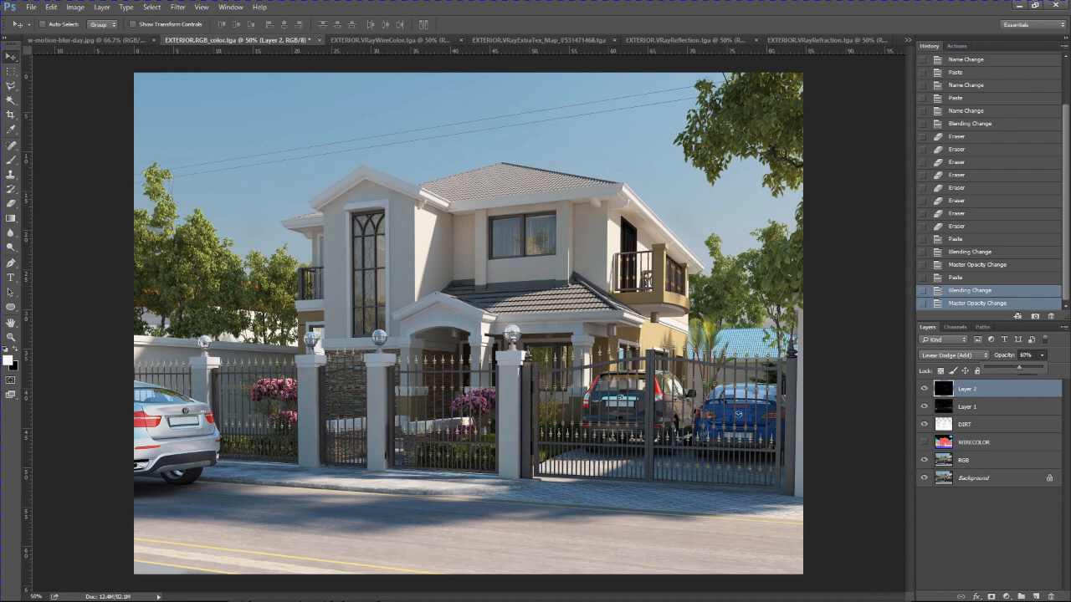
drag(1019, 368, 1010, 368)
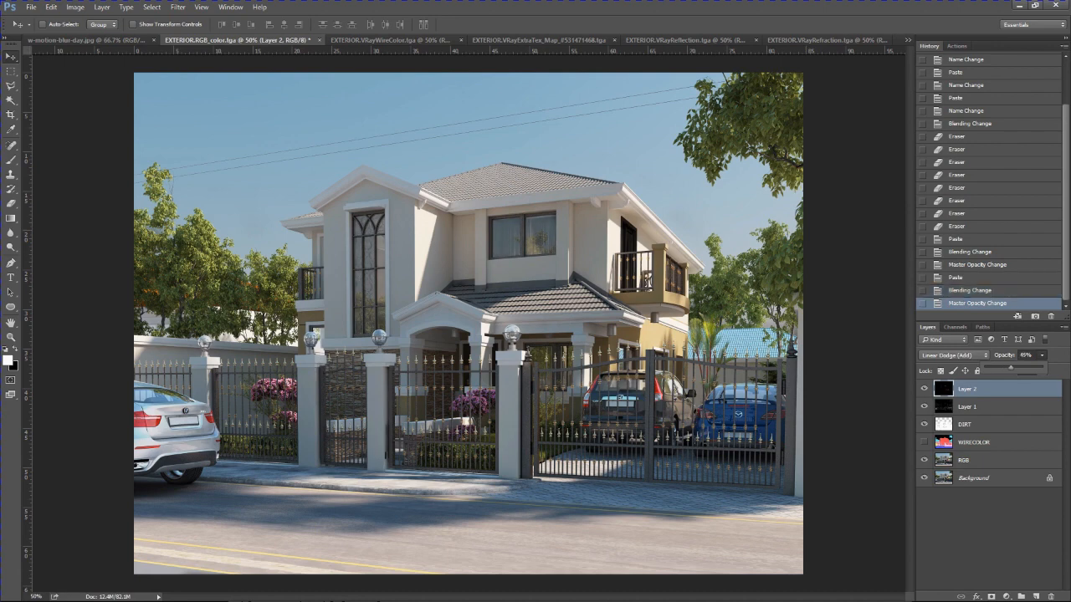
drag(1009, 369, 1014, 368)
key(Return)
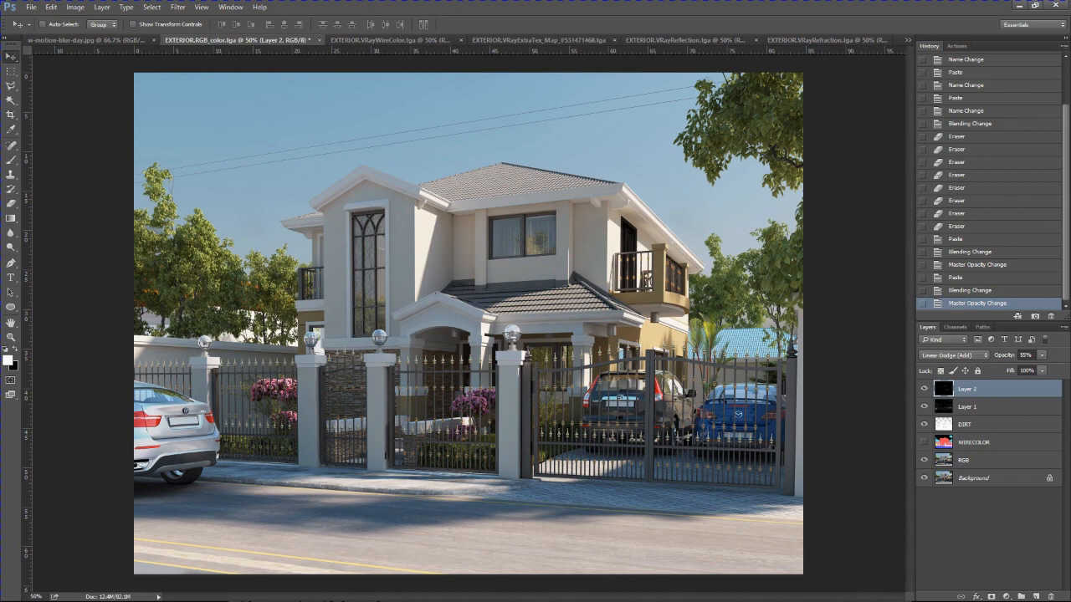
click(1042, 354)
mouse_move(1038, 367)
mouse_down()
mouse_move(1010, 367)
mouse_move(1041, 367)
mouse_up()
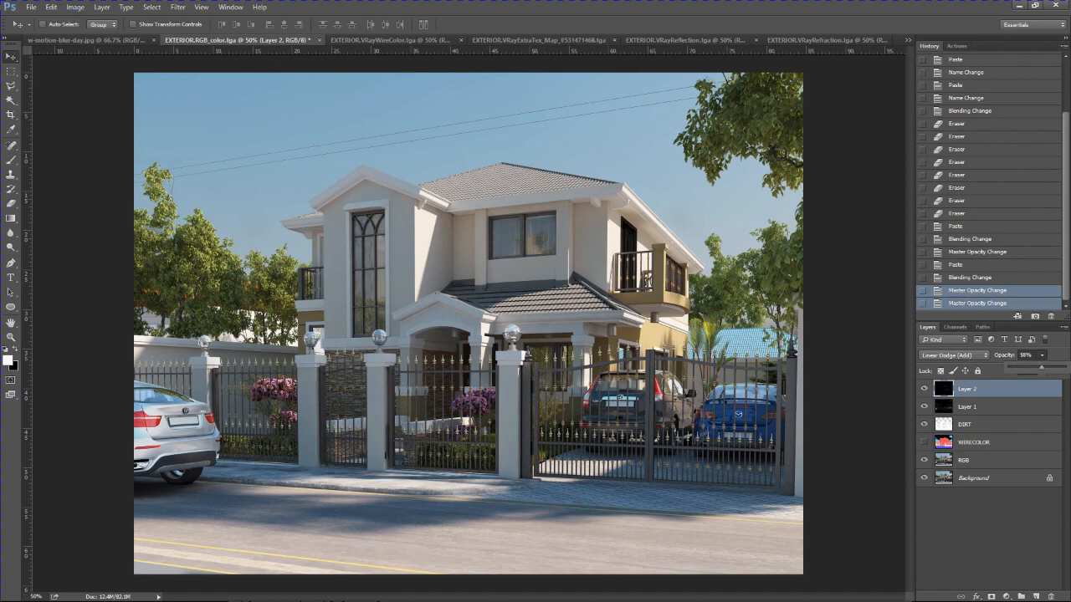
key(Return)
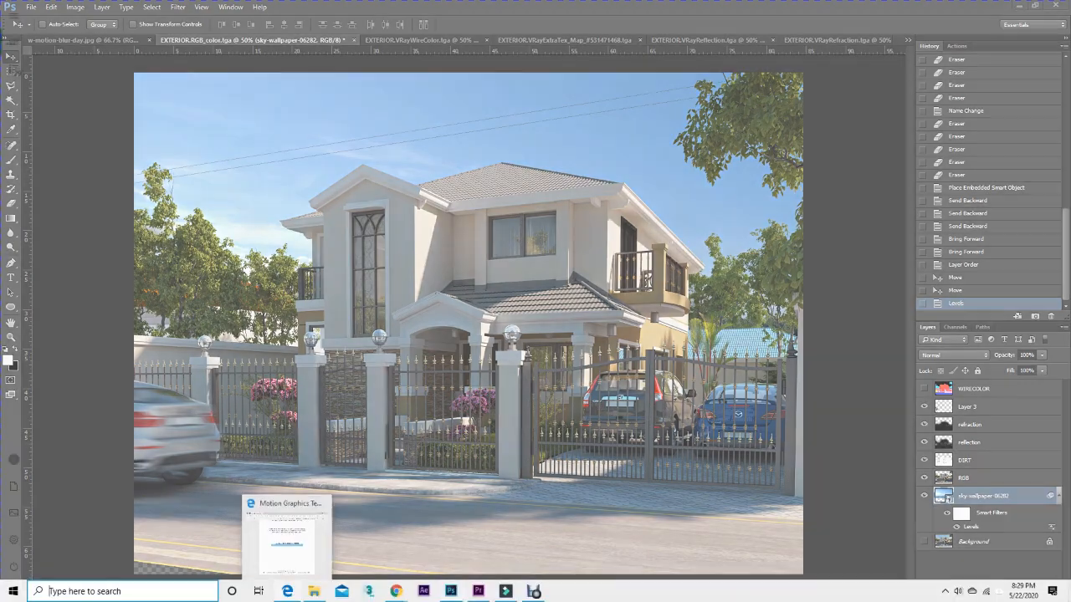
Open the shadow pass EXTERIOR.VRayShadows.tga and copy it whole into EXTERIOR.RGB_color.tga above the sky layer
key(super)
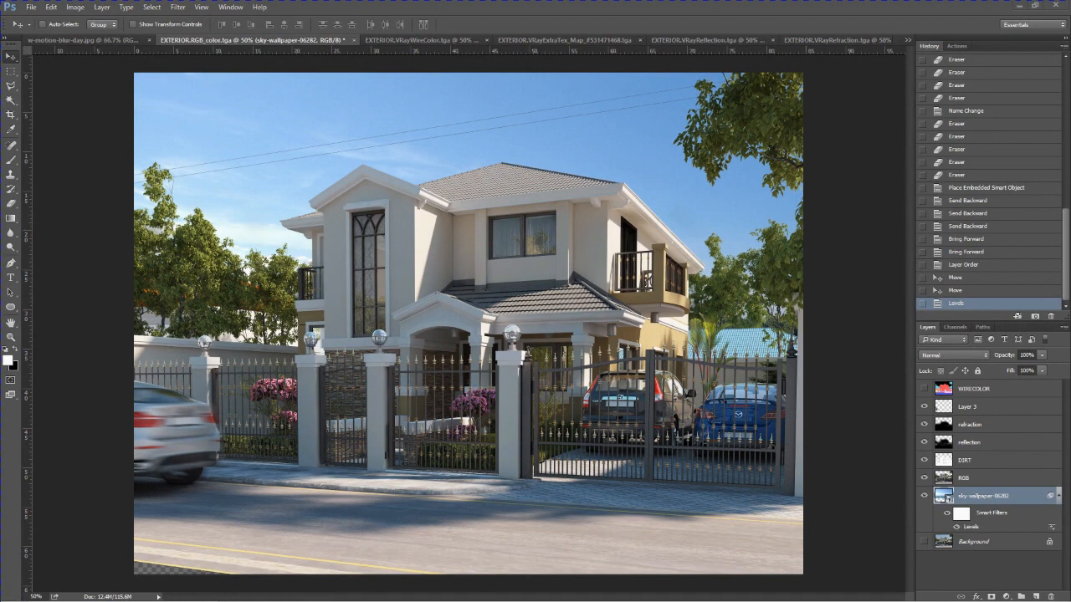
key(ctrl+shift+Tab)
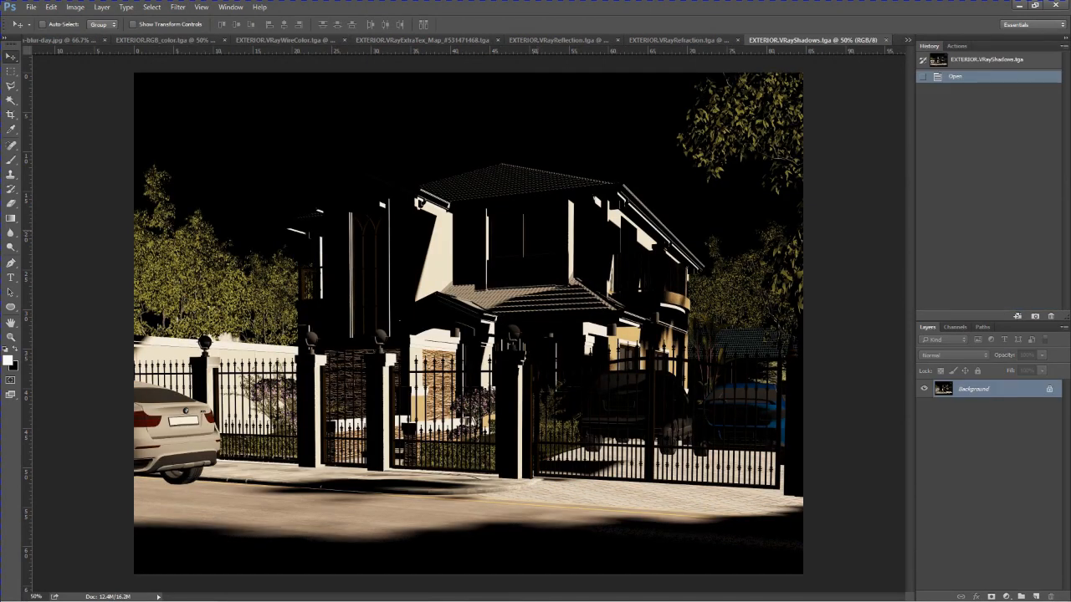
key(ctrl+a)
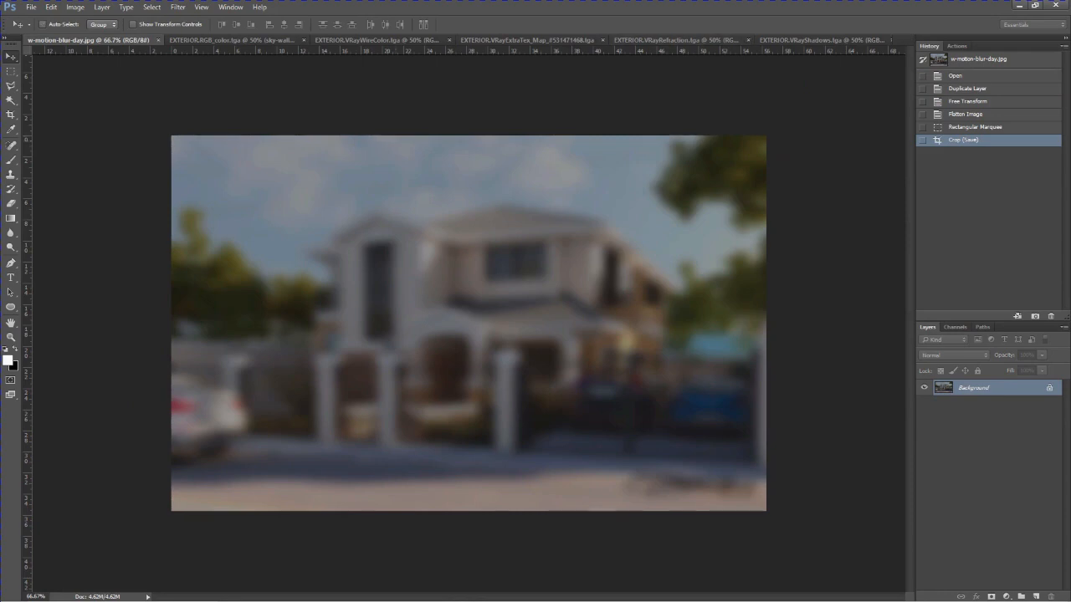
key(ctrl+Tab)
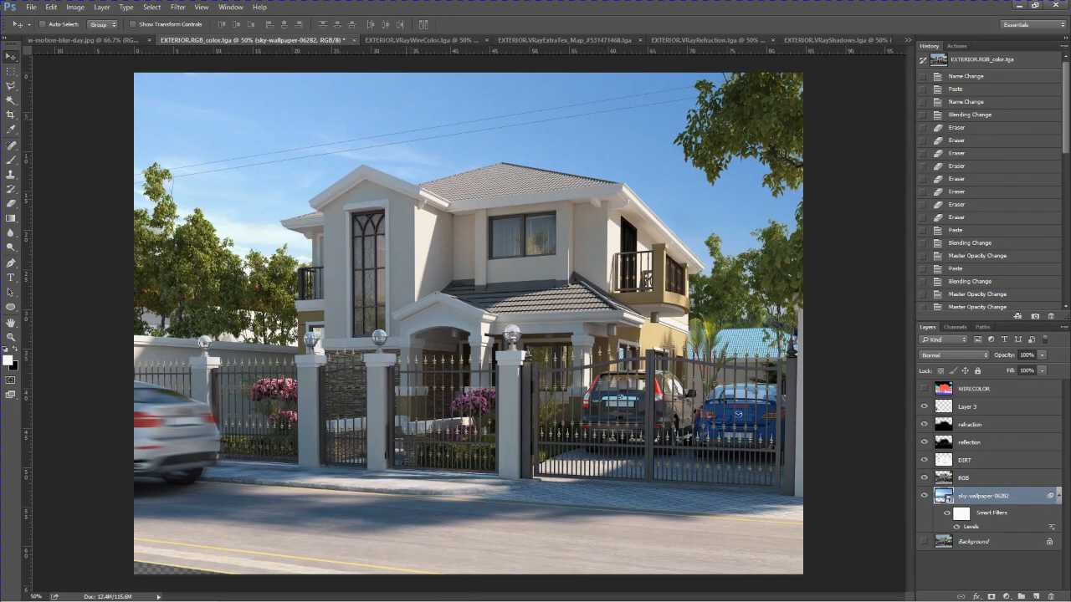
key(ctrl+v)
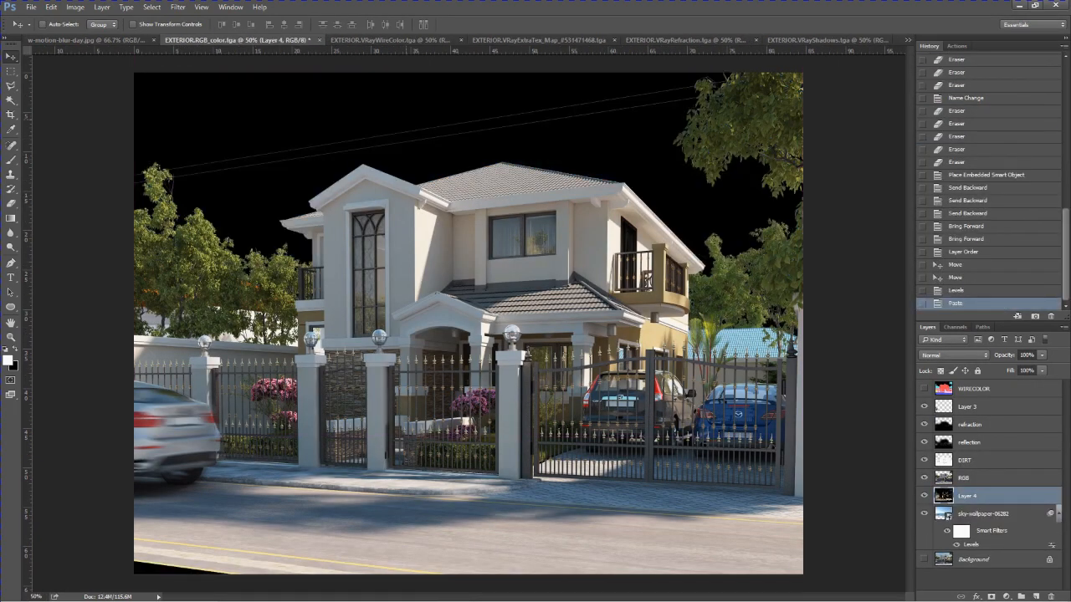
Move the pasted shadow layer up the stack to sit directly below the WIRECOLOR layer
key(ctrl+bracketright)
key(ctrl+bracketright)
key(ctrl+bracketright)
key(ctrl+bracketright)
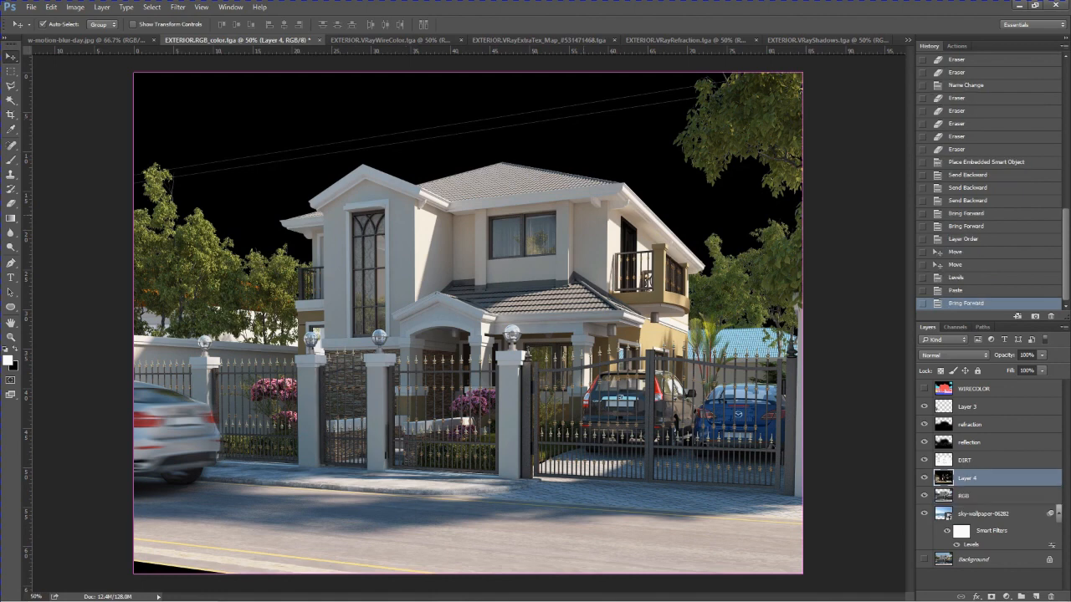
key(ctrl+bracketright)
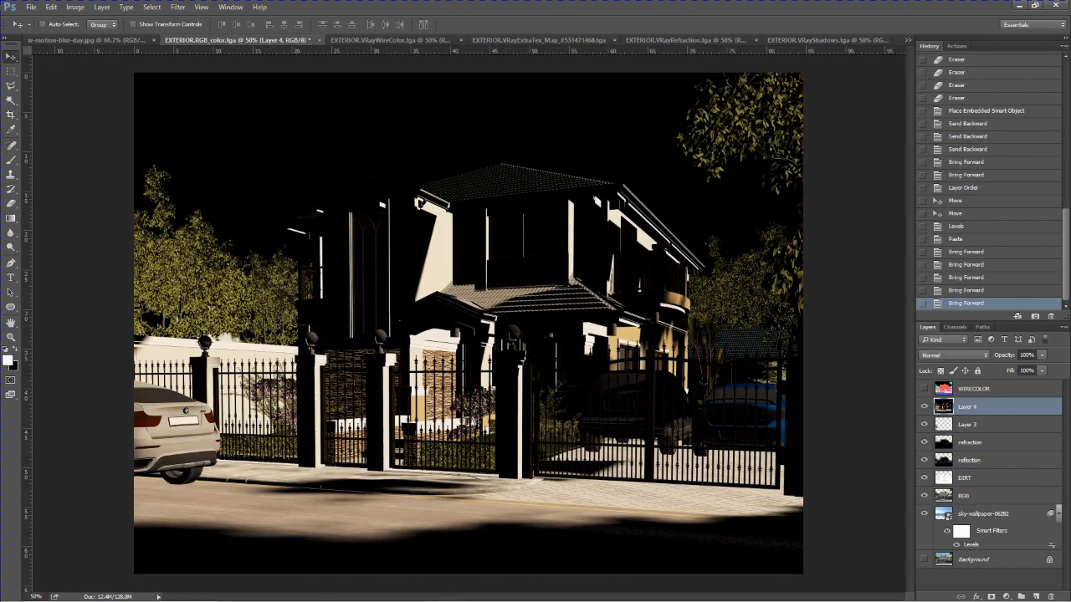
key(ctrl+bracketright)
key(ctrl+bracketleft)
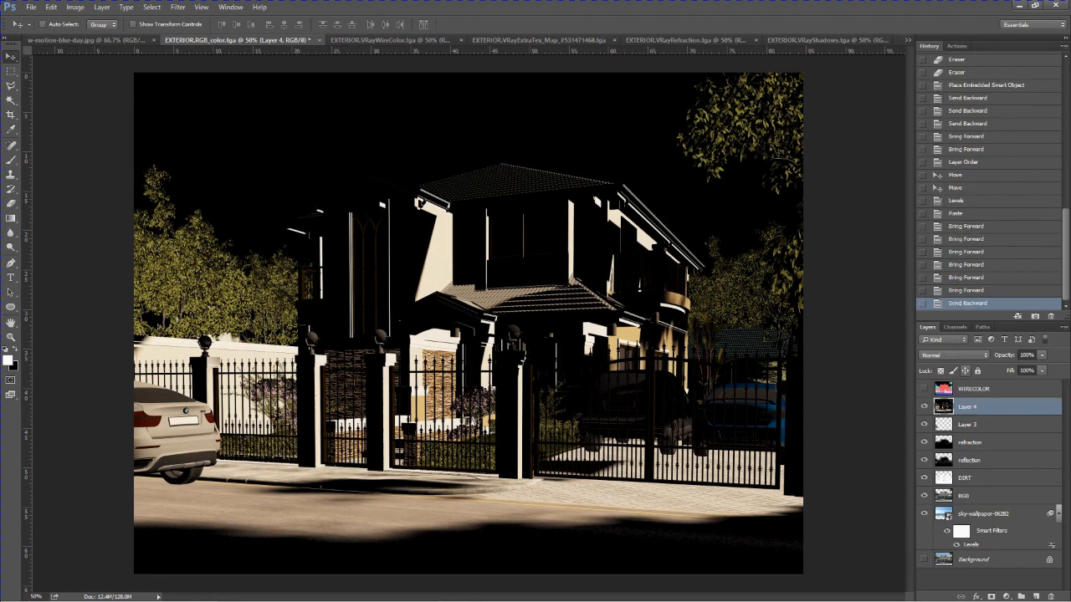
Compare blending modes on the shadow layer from Screen onward and set it to Subtract
click(954, 354)
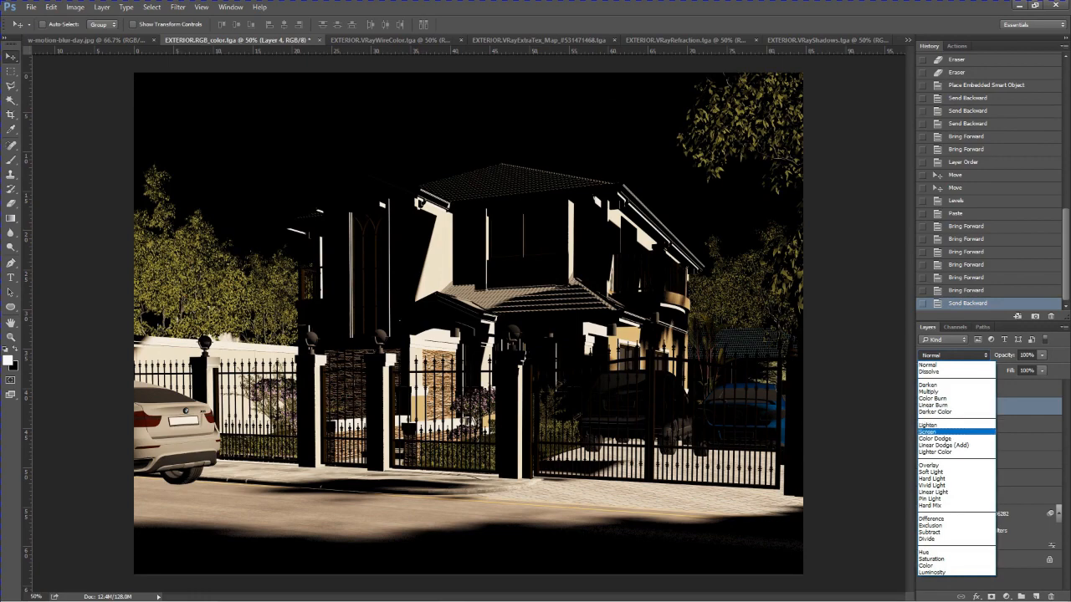
click(937, 432)
key(Down)
key(Down)
key(Down)
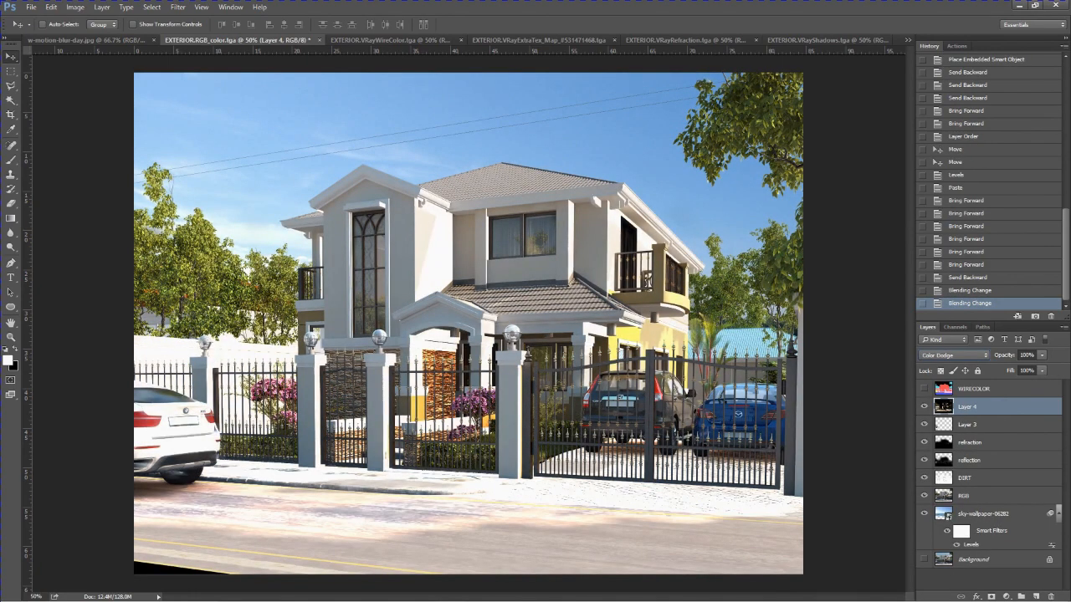
key(Down)
key(Down)
key(Down)
key(Down)
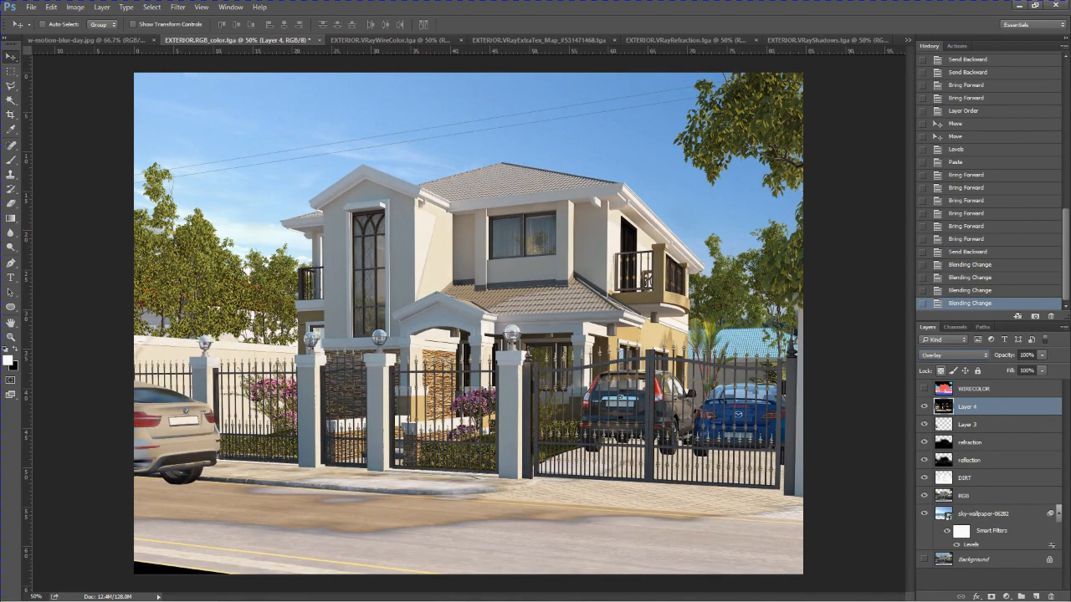
key(Down)
key(Down)
key(Down)
key(Down)
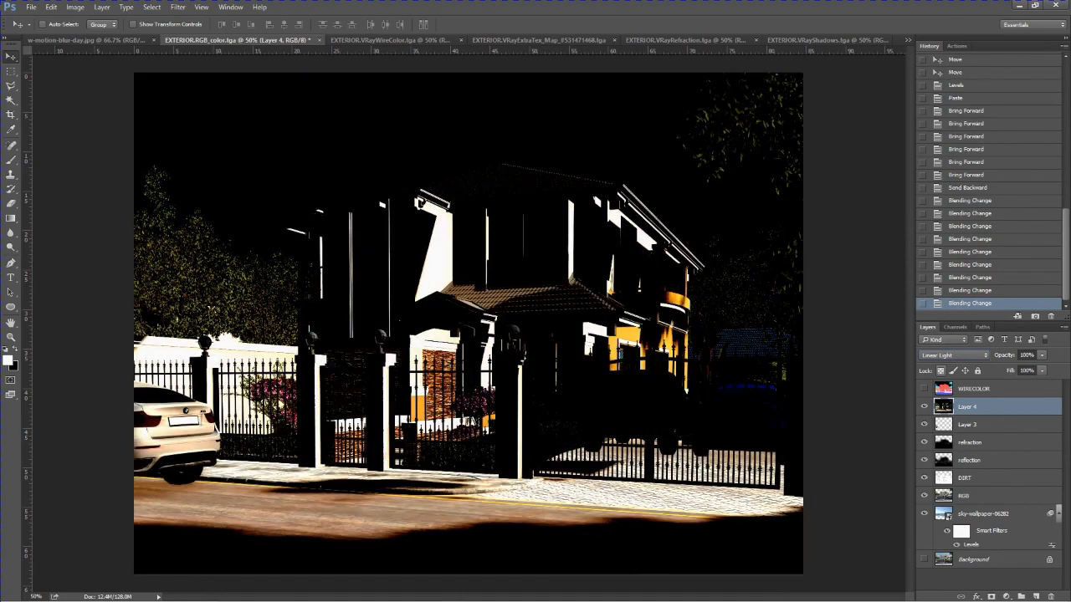
key(Down)
key(Down)
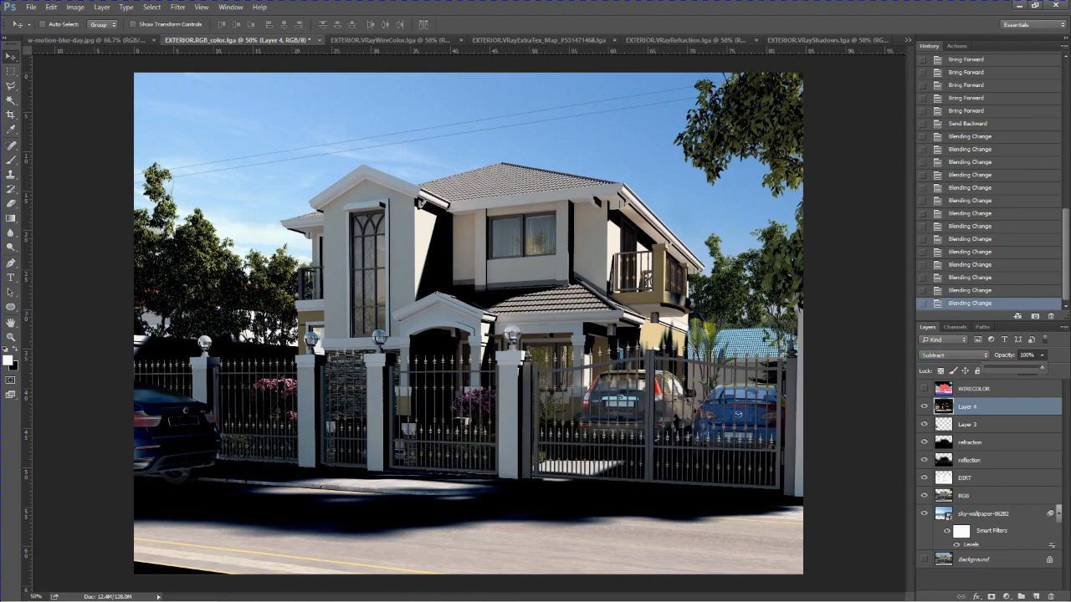
Set the shadow layer's opacity to 19%
drag(1041, 368, 979, 369)
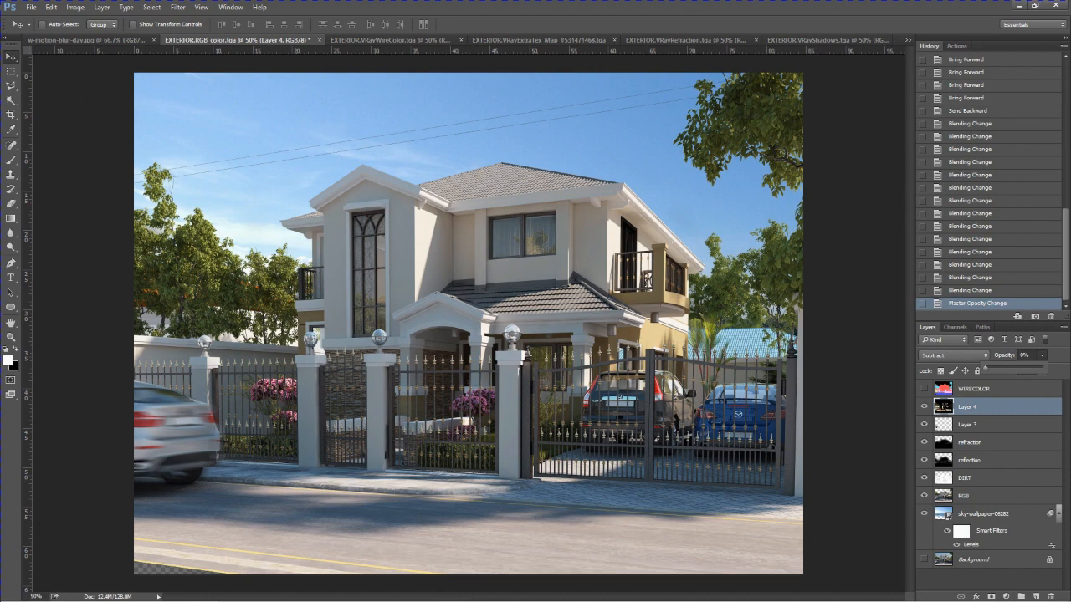
drag(987, 368, 1001, 368)
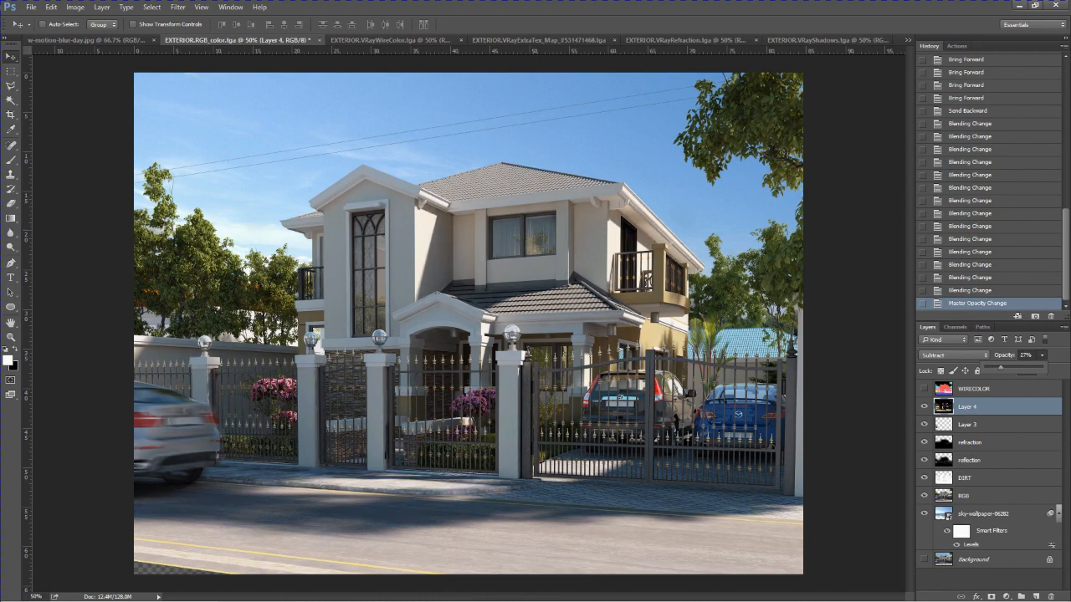
drag(1000, 367, 1000, 367)
drag(999, 366, 996, 366)
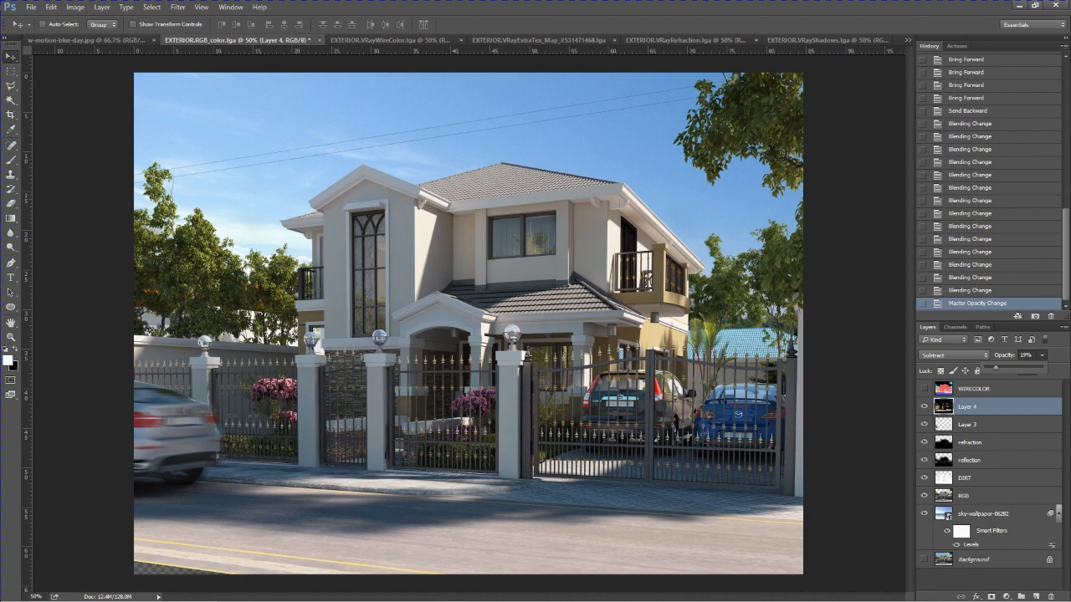
key(Return)
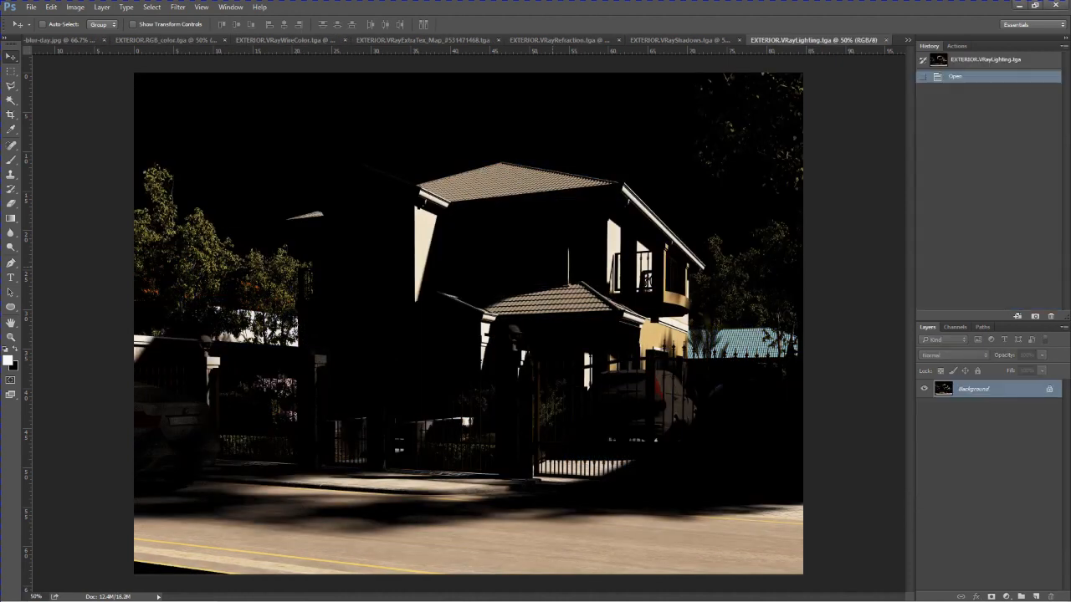
Copy the whole lighting pass EXTERIOR.VRayLighting.tga into EXTERIOR.RGB_color.tga directly above the shadow layer
key(ctrl+a)
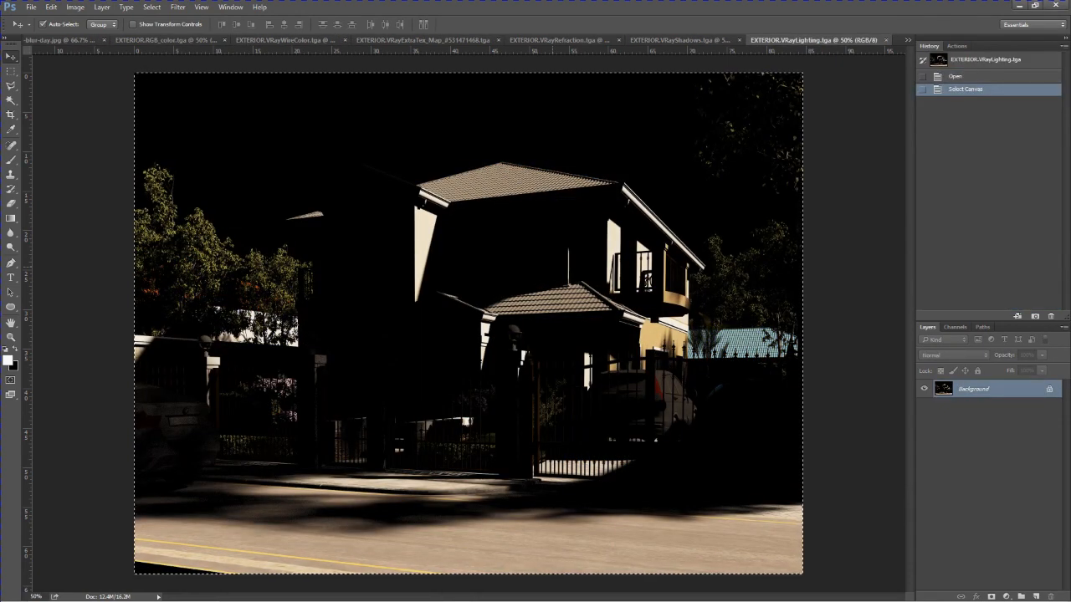
key(ctrl+Tab)
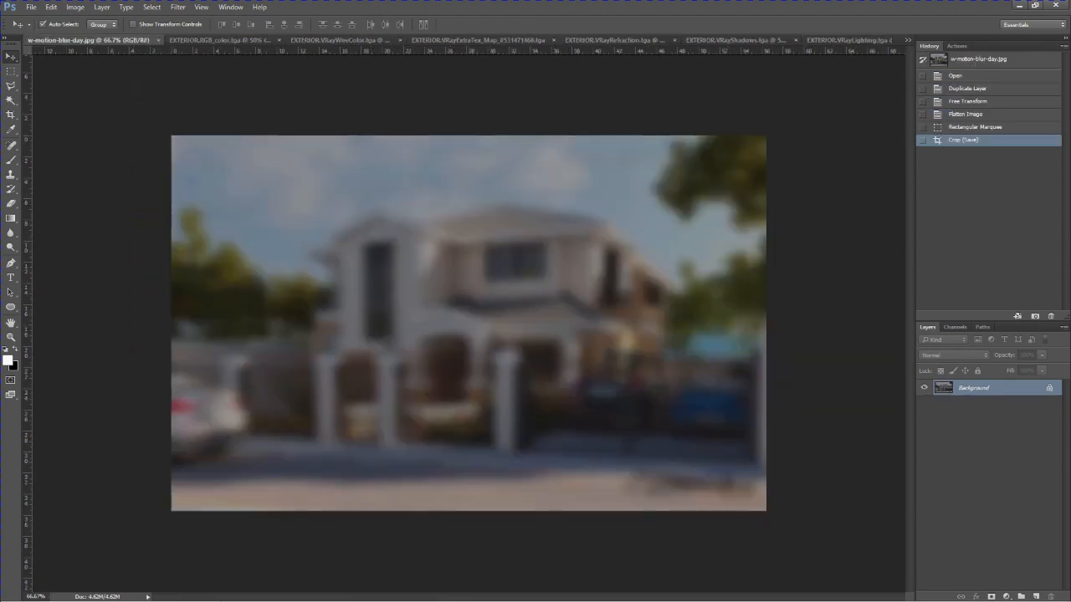
key(ctrl+Tab)
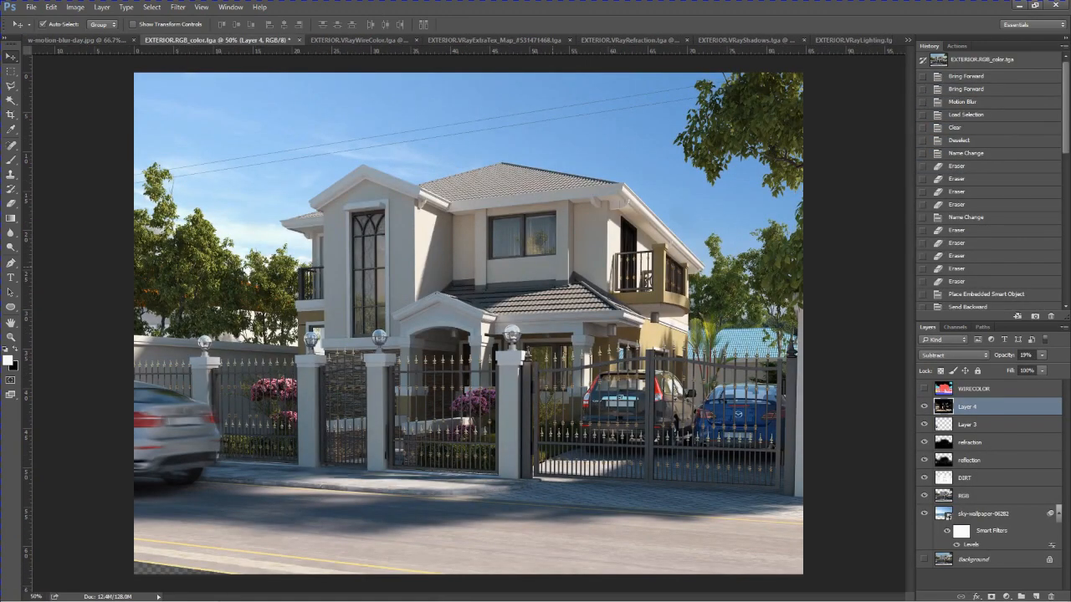
key(ctrl+v)
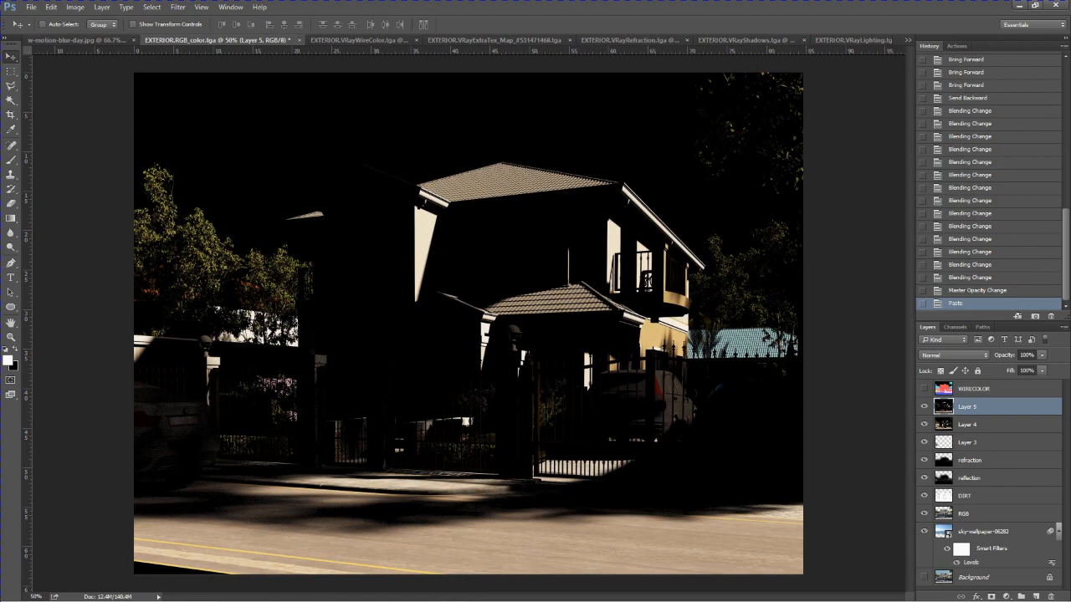
Compare blending modes such as Overlay and Screen on the lighting layer and set it to Linear Dodge (Add)
click(954, 355)
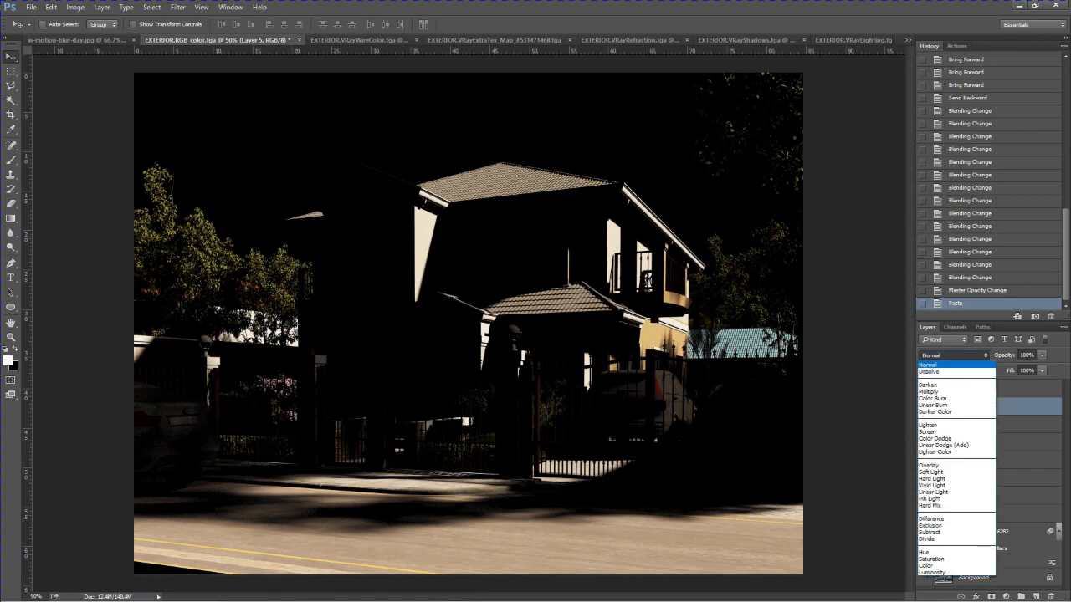
key(Return)
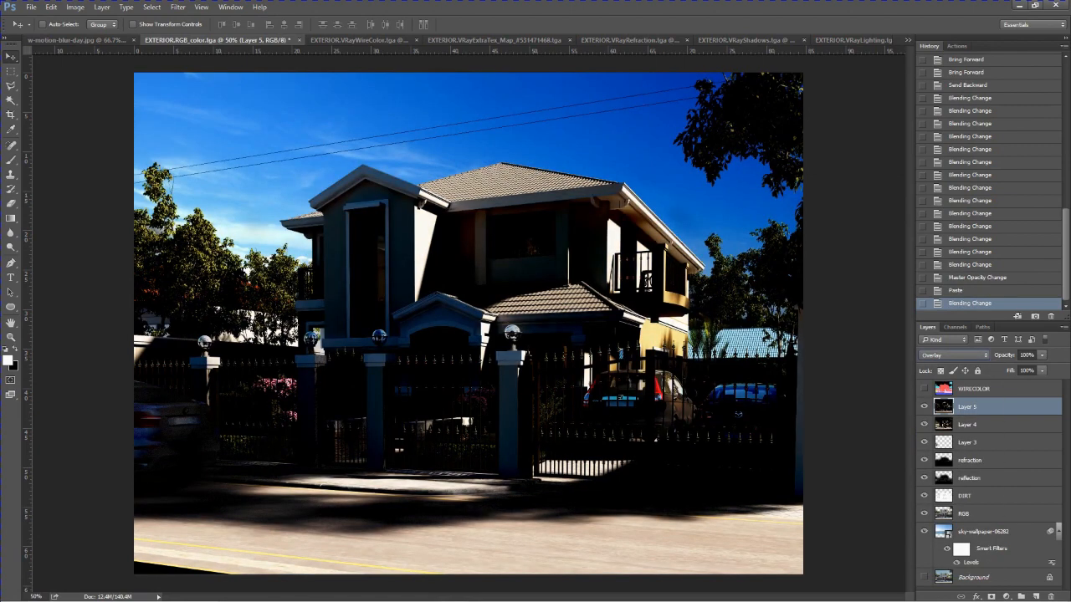
key(Down)
key(Up)
key(Up)
key(Up)
key(Up)
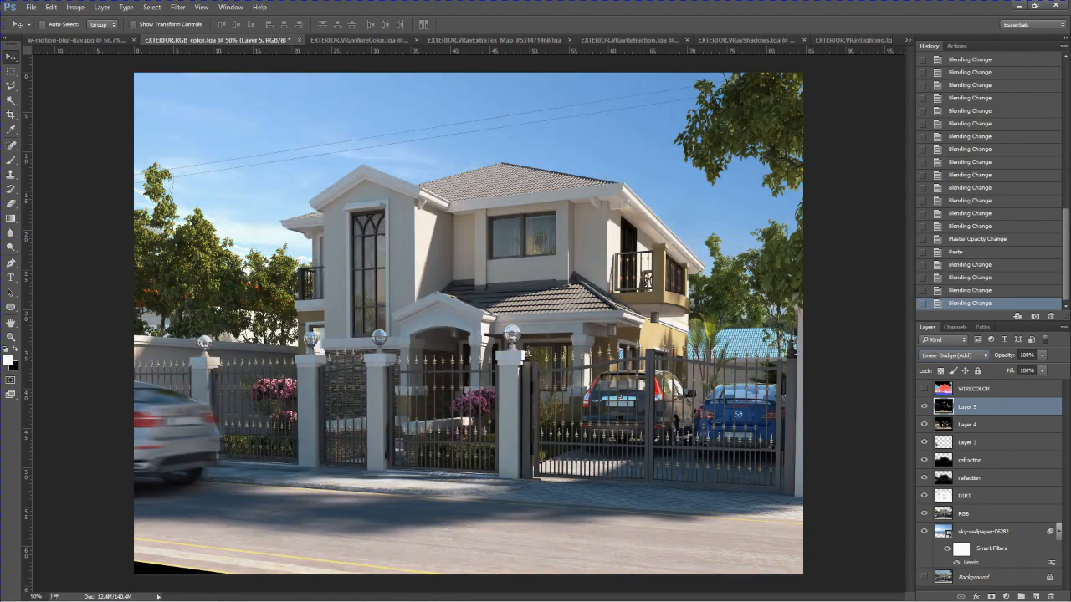
key(Up)
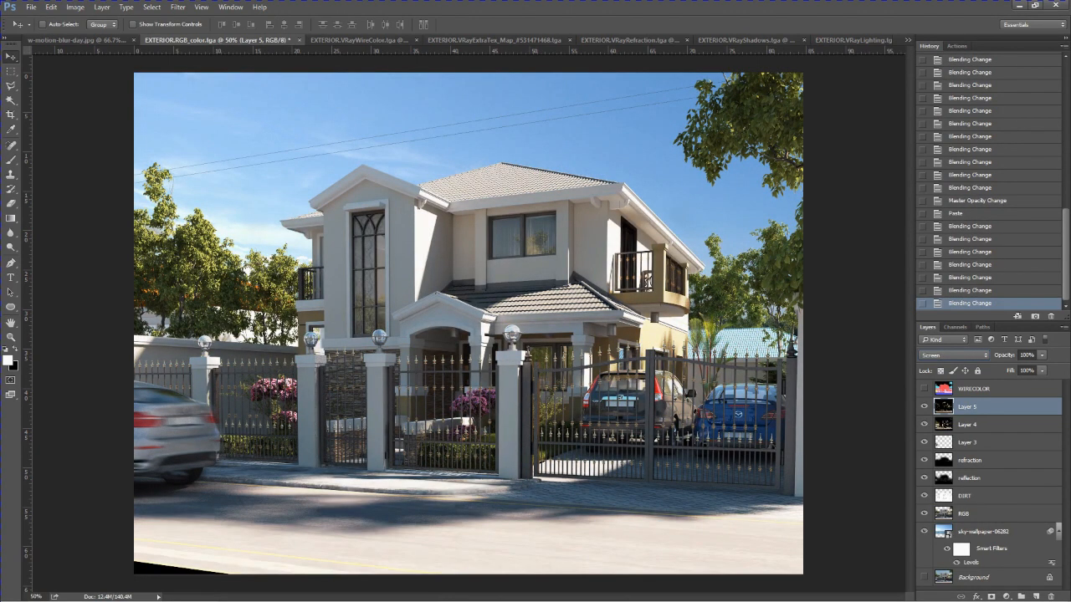
key(Up)
key(Down)
key(Down)
key(Down)
key(Down)
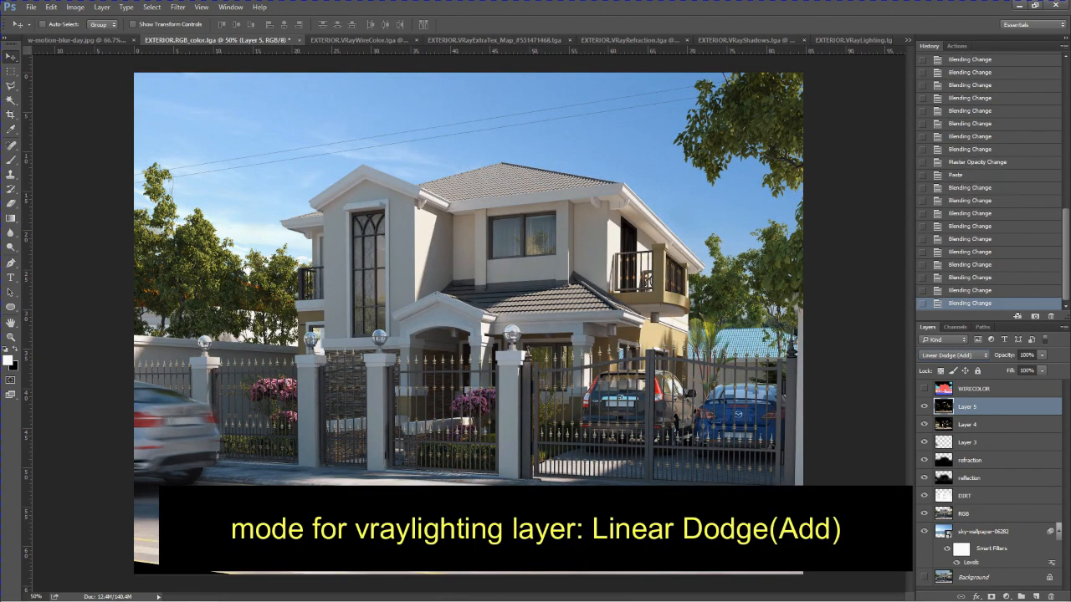
key(Up)
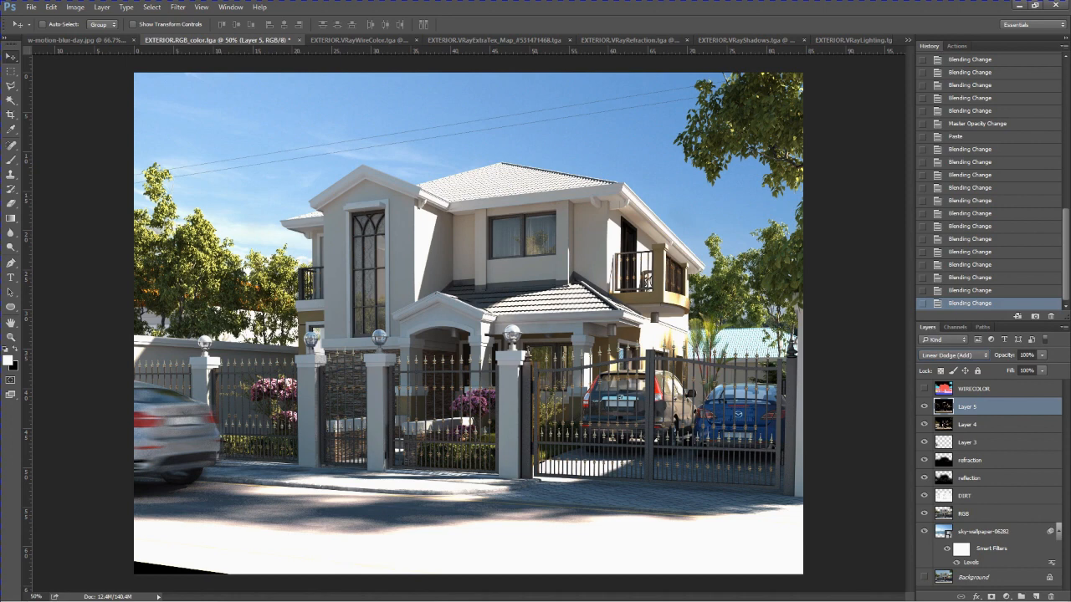
Set the lighting layer's opacity to 15%
click(1041, 355)
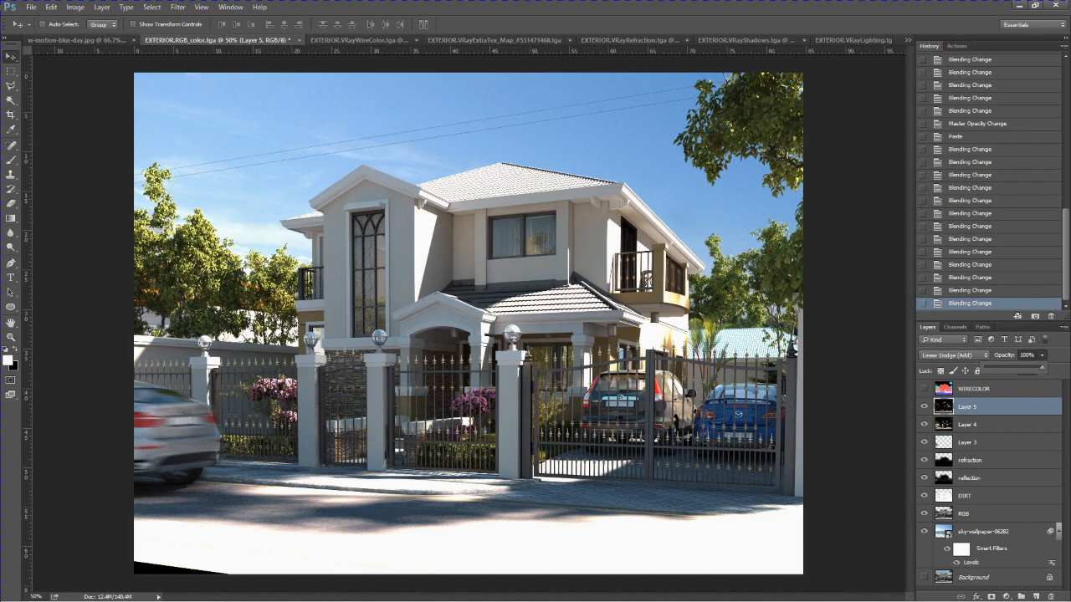
drag(1042, 368, 1019, 369)
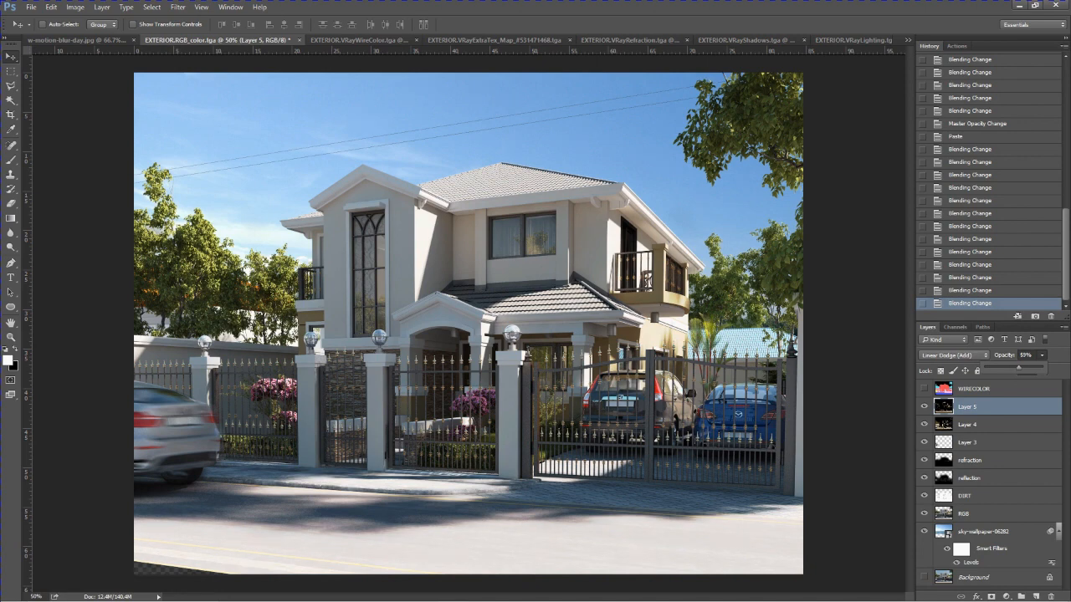
drag(1019, 369, 1005, 369)
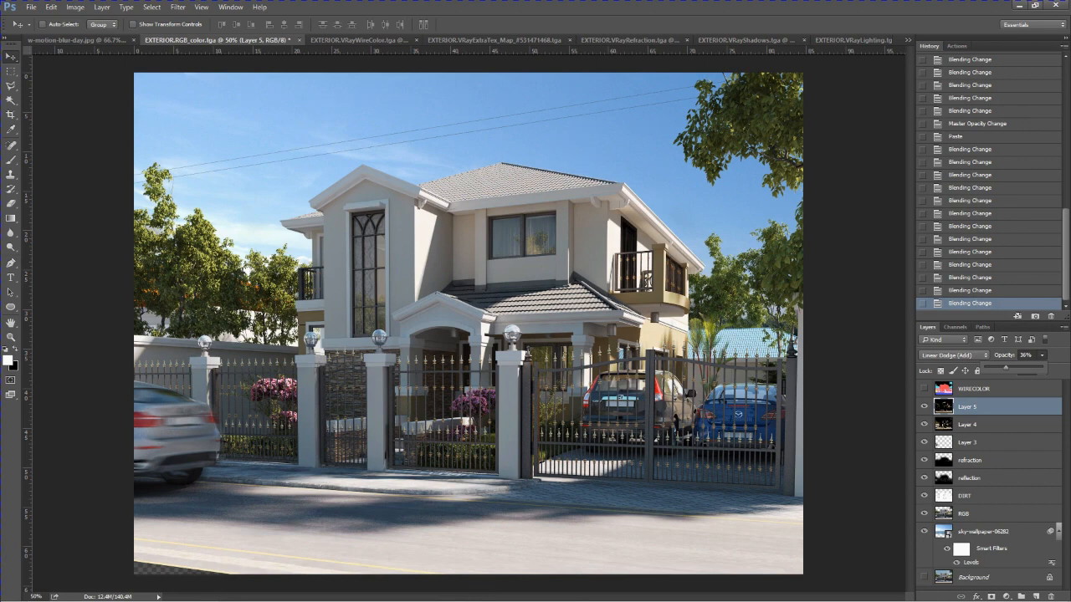
drag(1005, 369, 1001, 369)
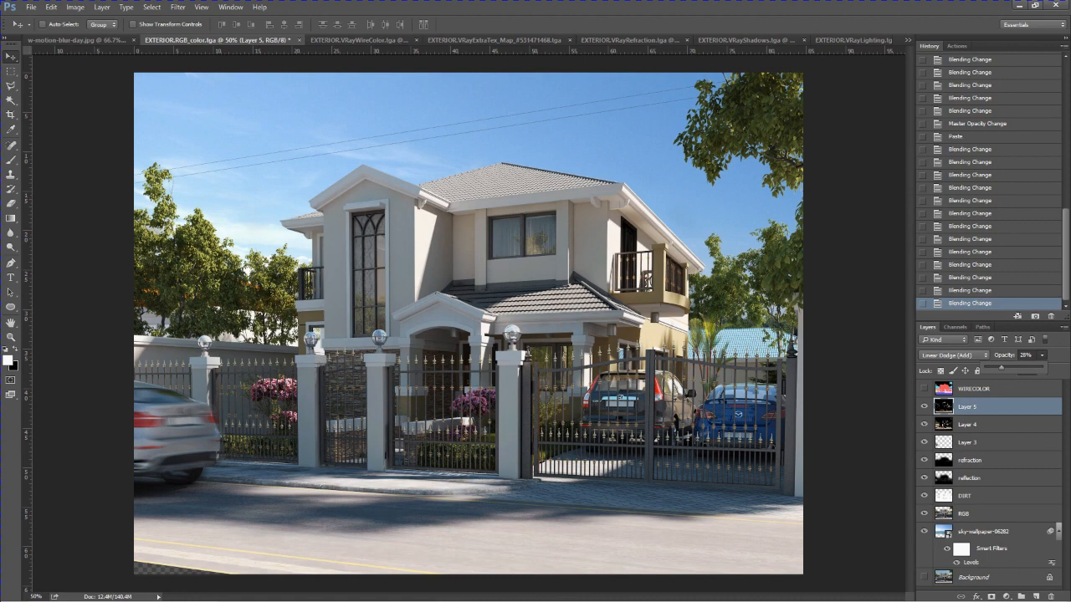
drag(1001, 369, 992, 369)
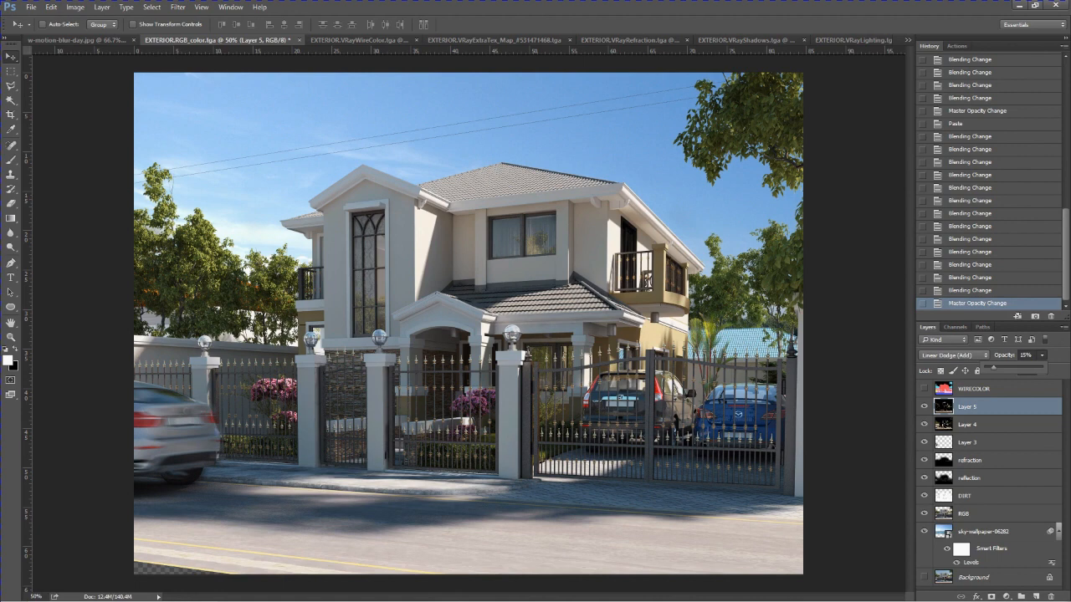
key(Return)
Raise the opacity of the shadow layer below the lighting layer slightly
click(988, 425)
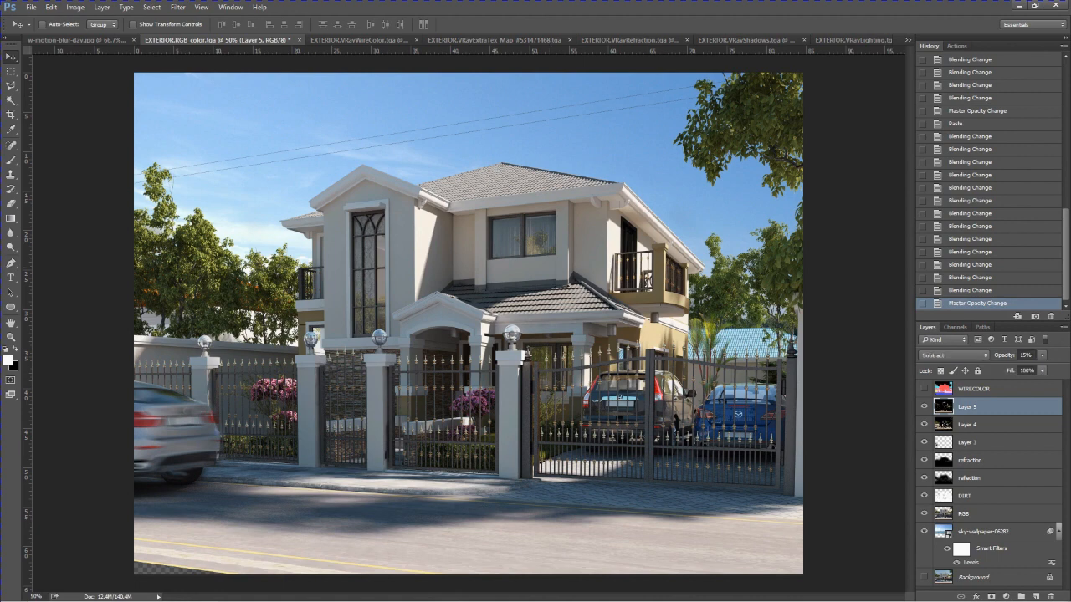
click(1042, 355)
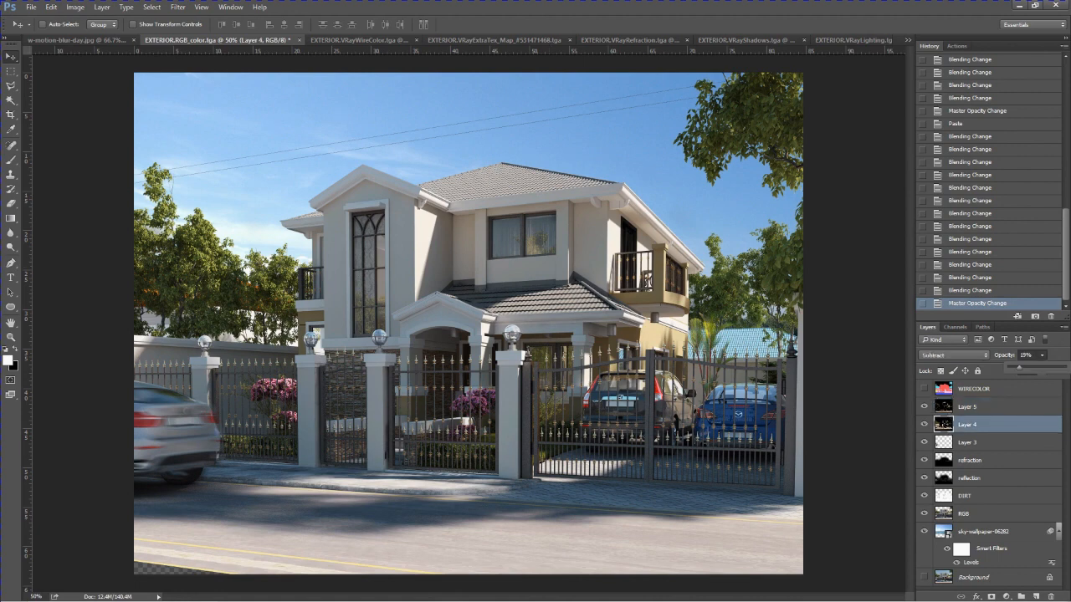
key(shift+Up)
drag(1021, 368, 1029, 368)
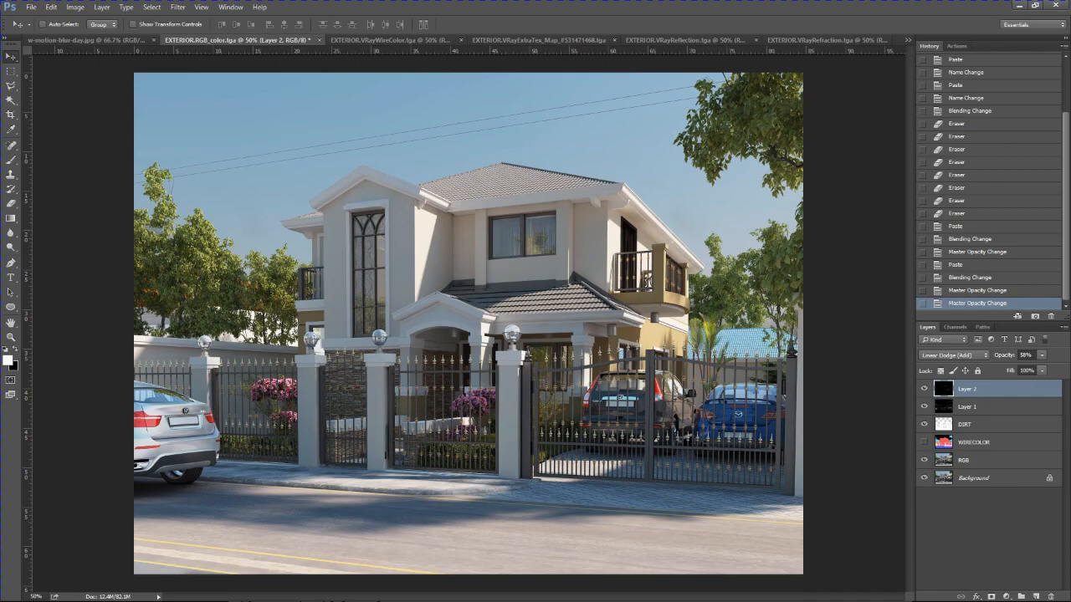
key(super)
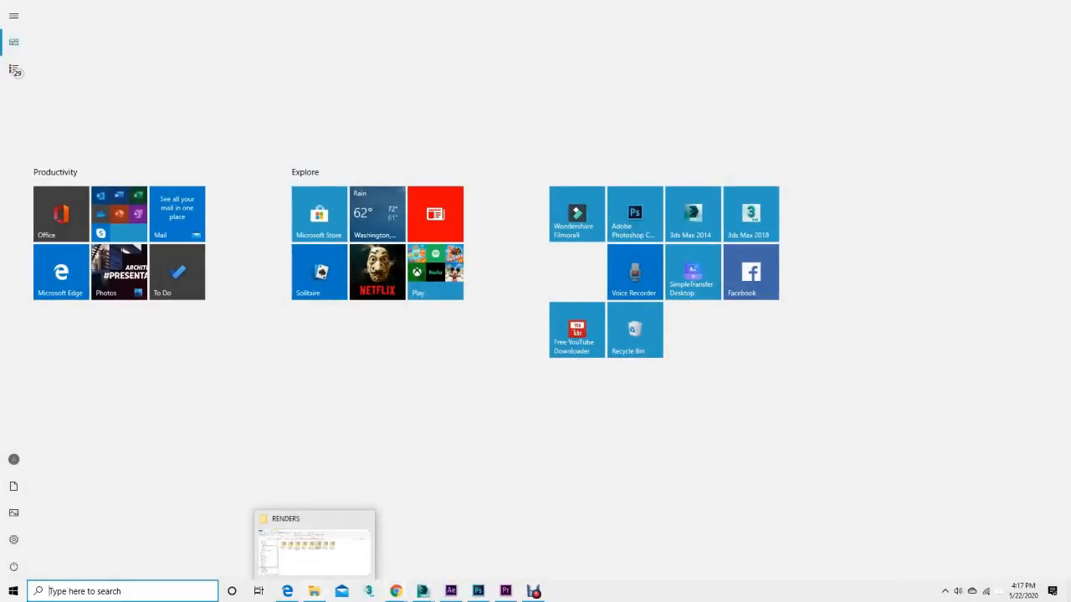
key(super)
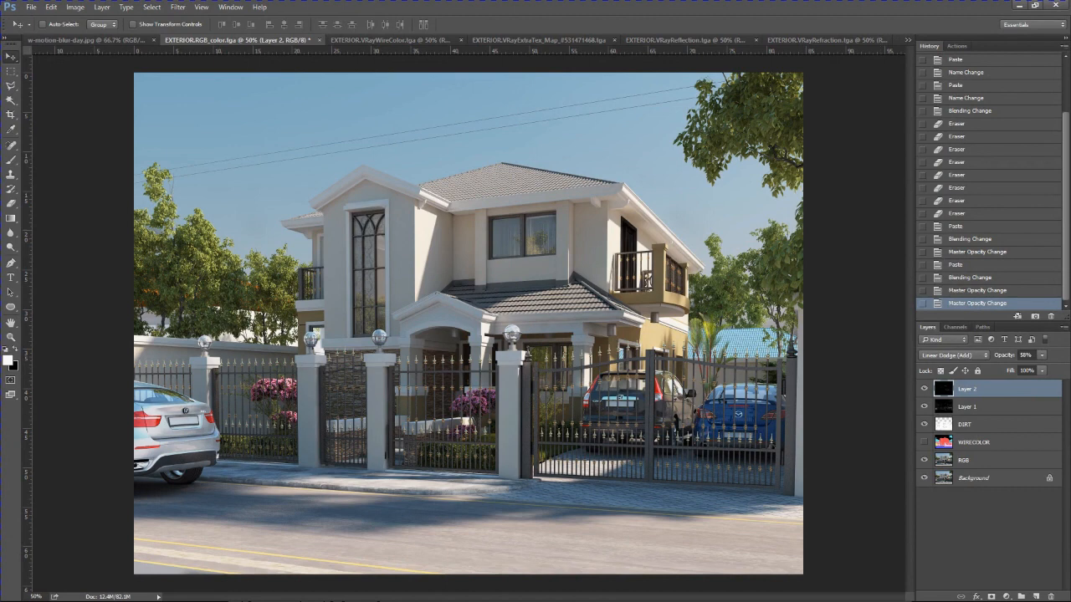
Move the WIRECOLOR layer to the very top of the layer stack and make it visible
click(974, 442)
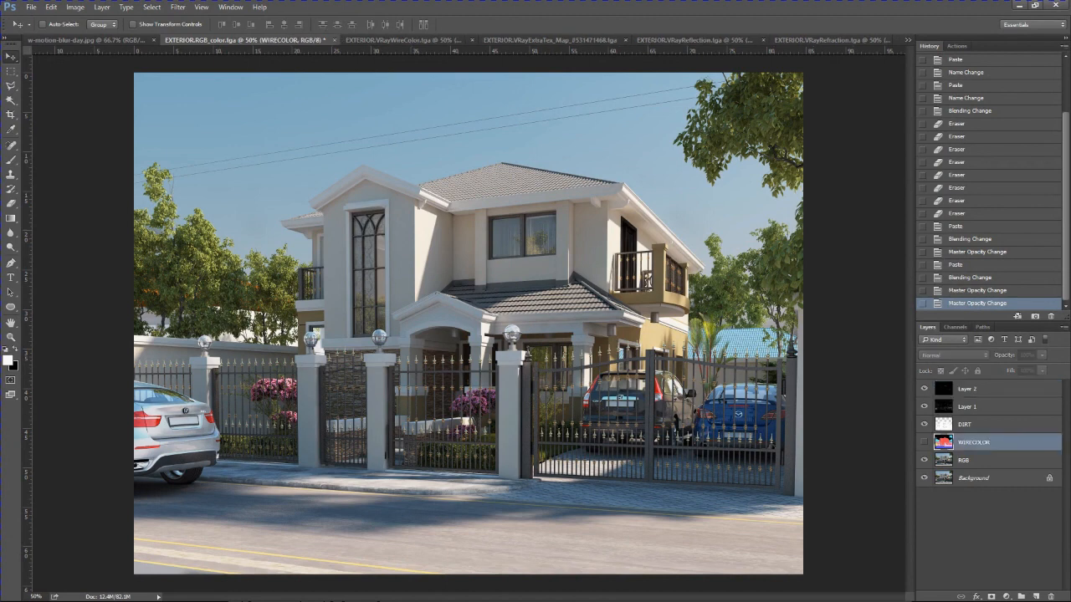
drag(973, 443, 974, 384)
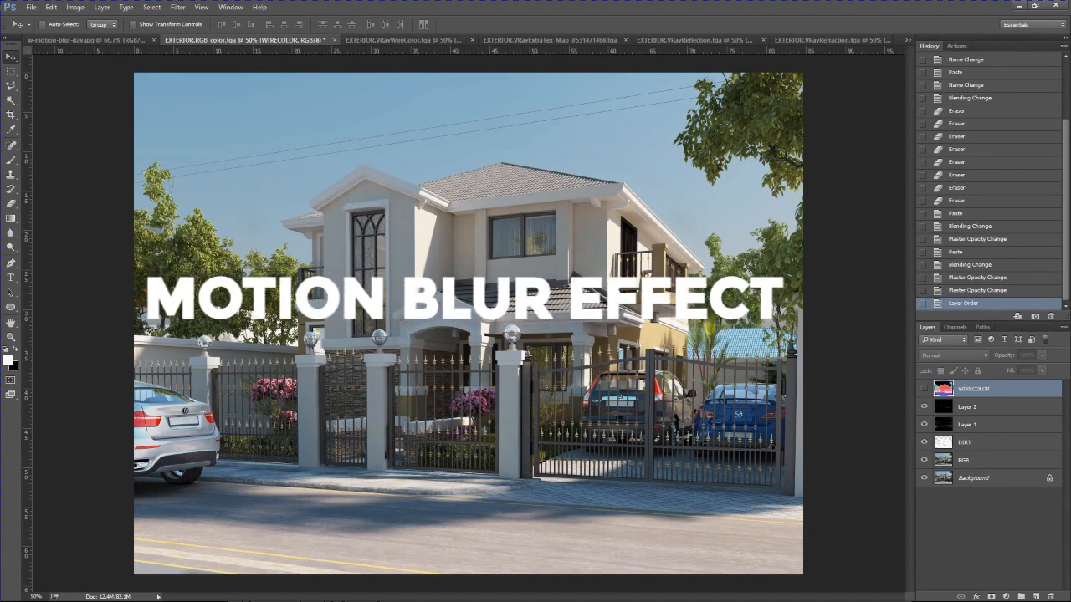
click(924, 389)
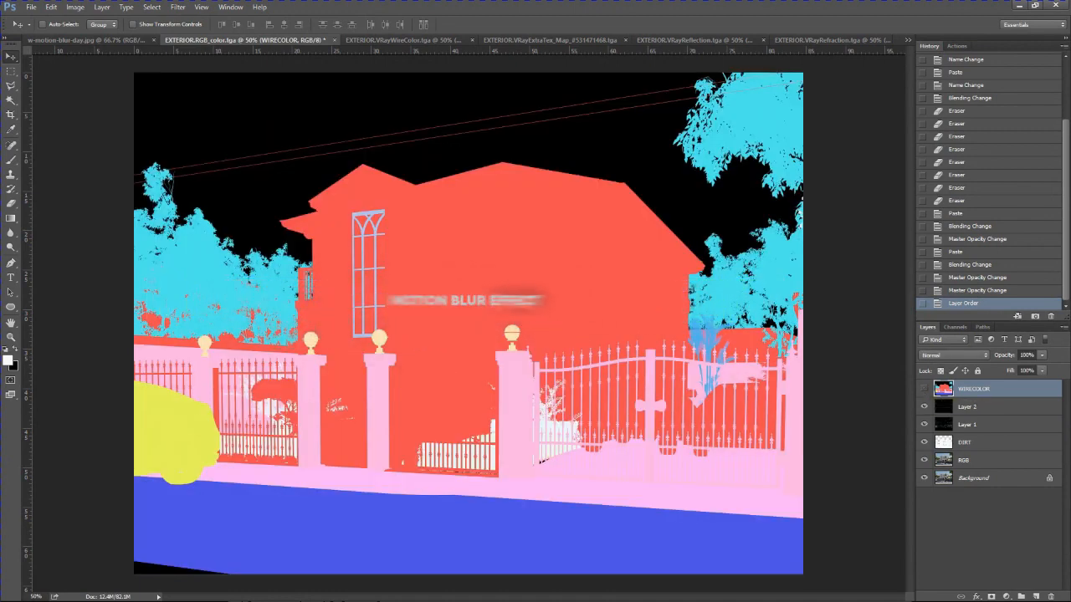
click(924, 388)
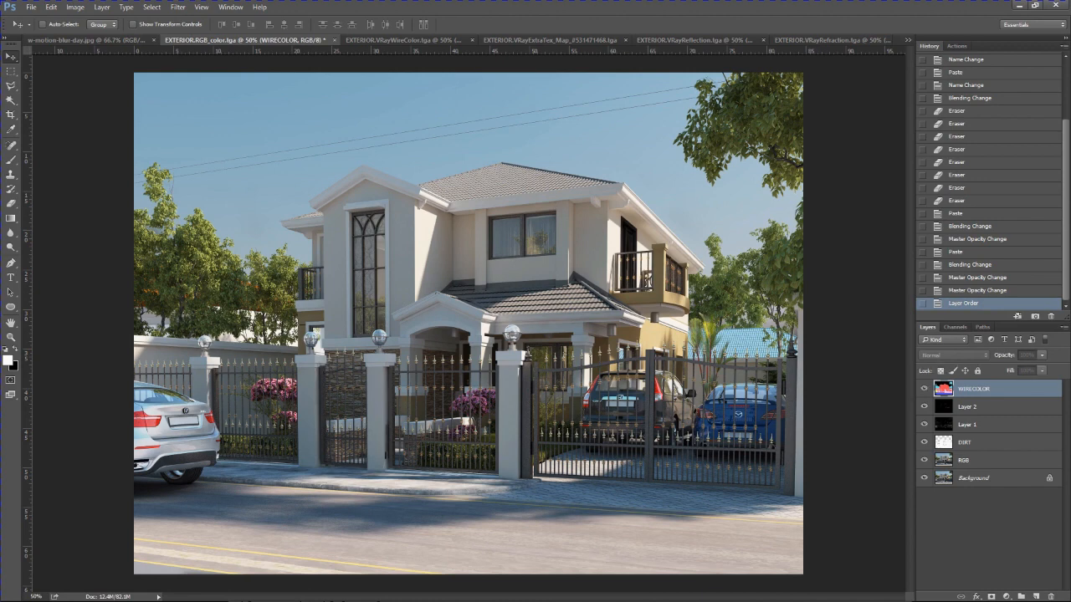
click(924, 389)
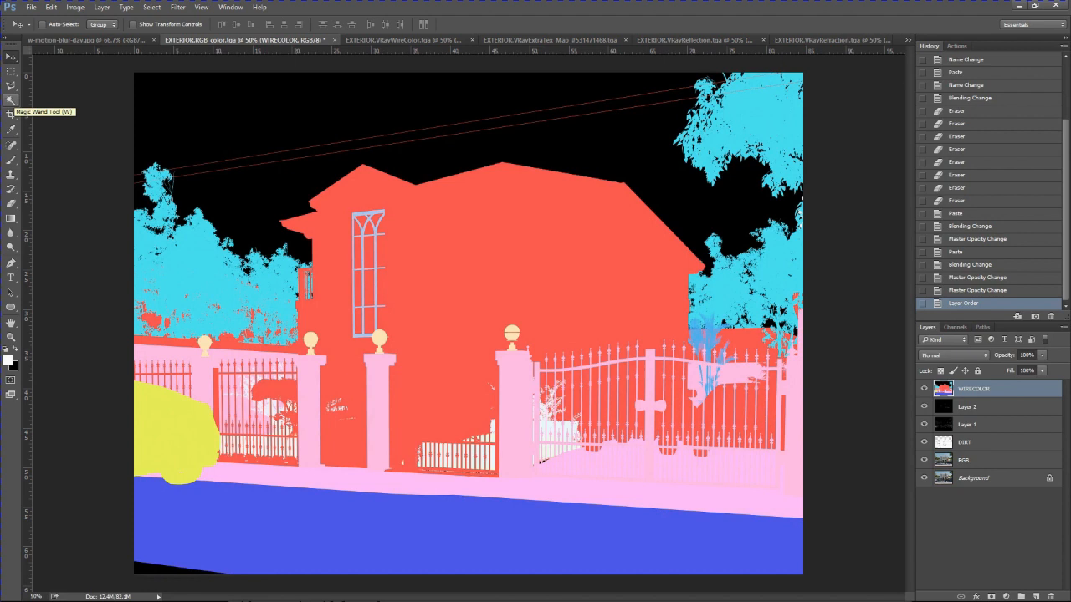
Select the yellow car area of the WIRECOLOR layer with the Magic Wand, then hide that layer
click(11, 99)
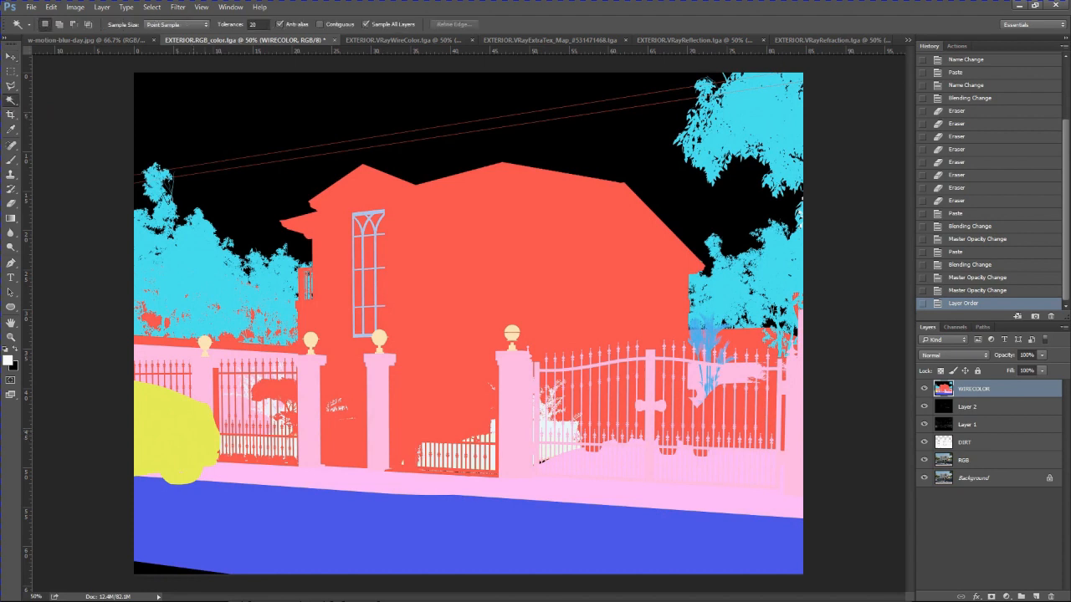
click(174, 431)
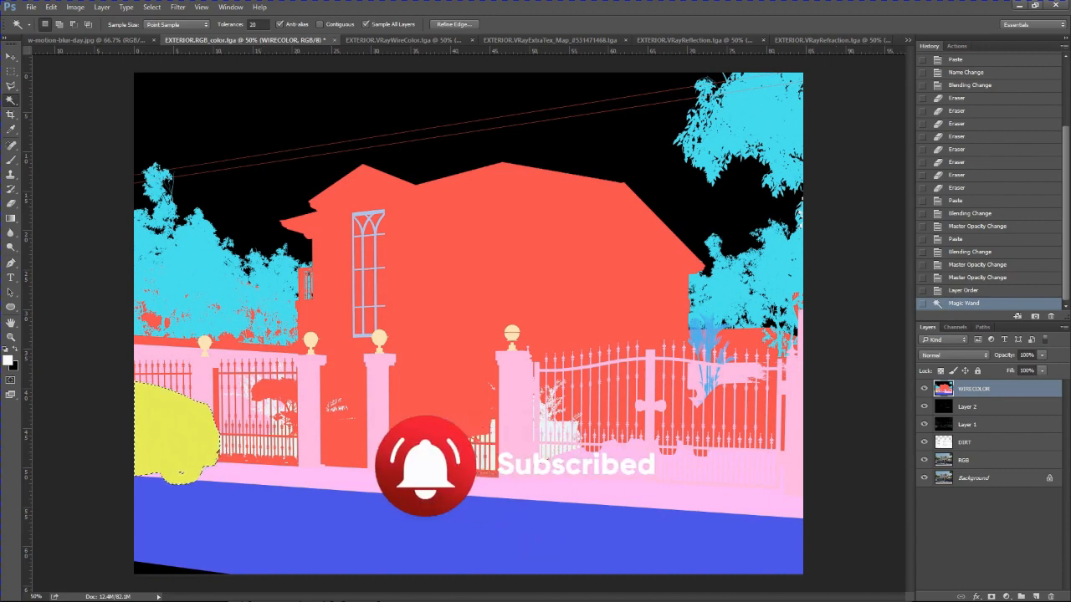
click(924, 388)
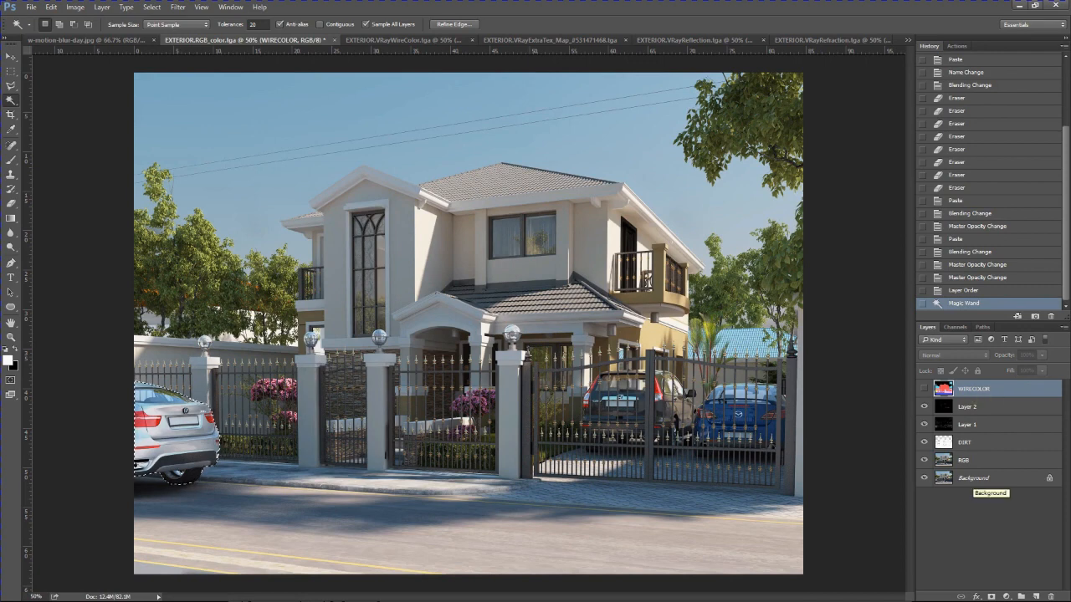
Copy the selected street car from the RGB layer onto its own new layer
click(971, 461)
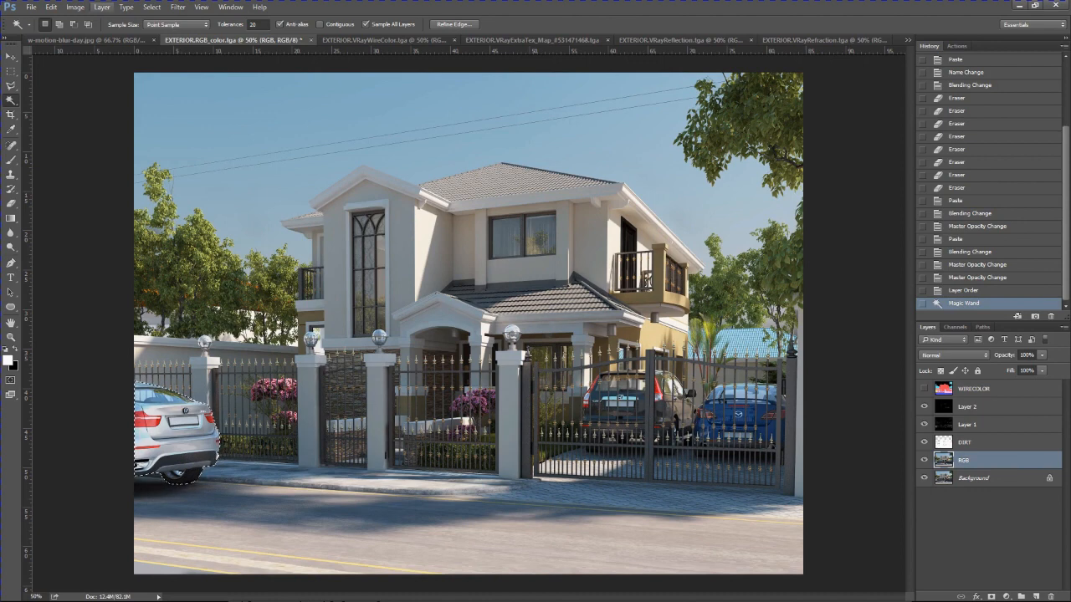
click(102, 7)
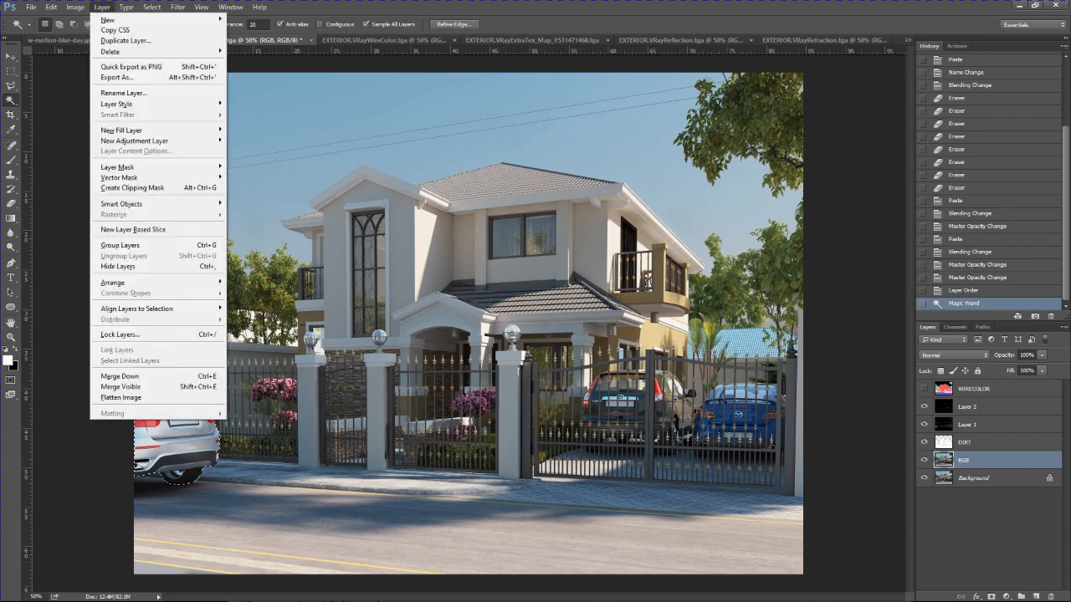
mouse_move(109, 19)
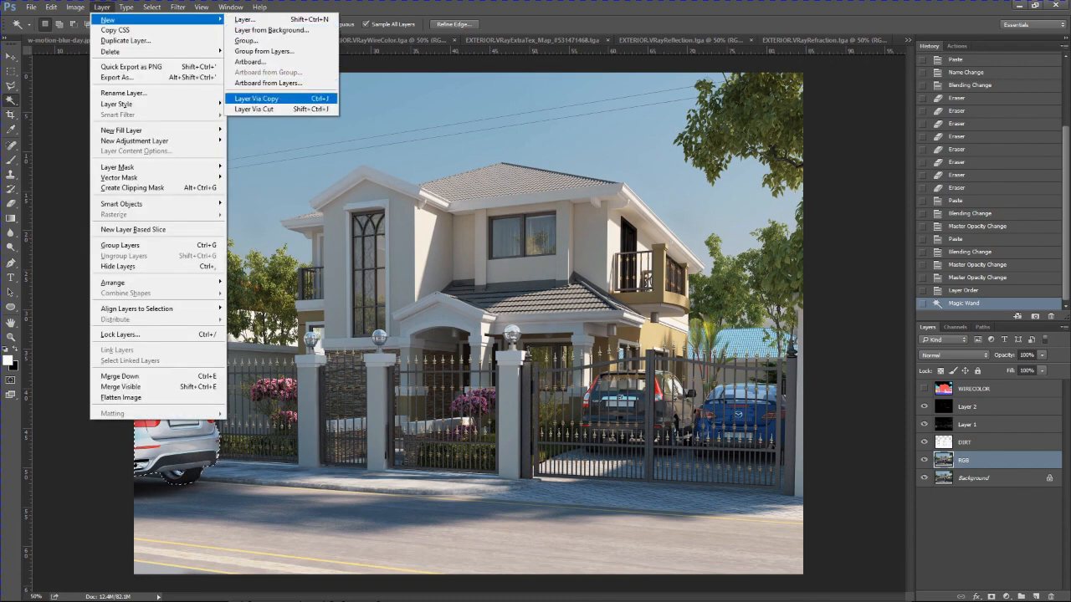
click(256, 98)
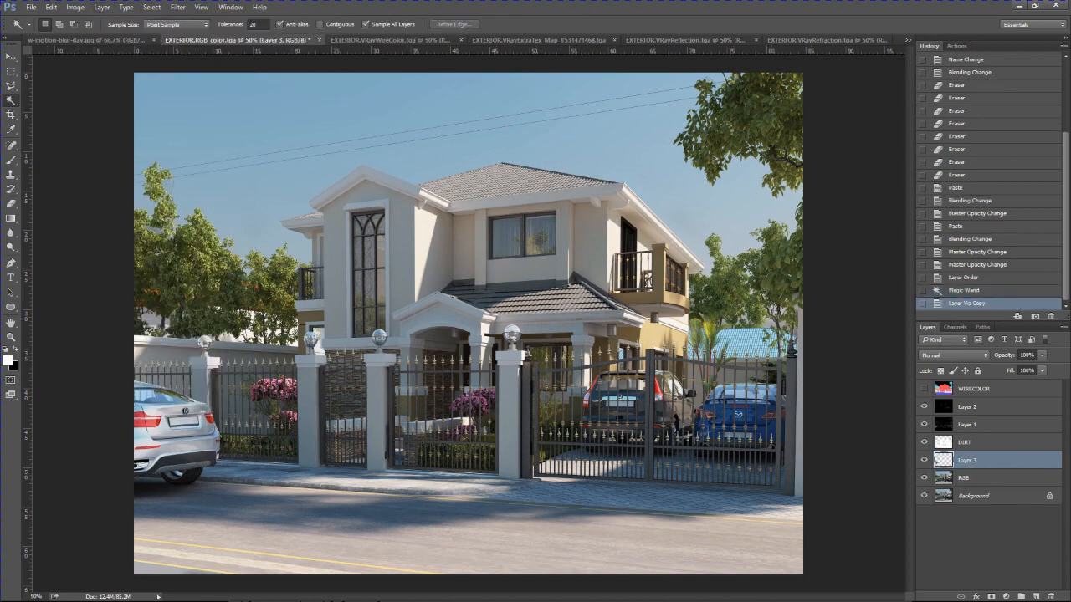
Try moving the copied car up in front of the house, and undo the move
key(v)
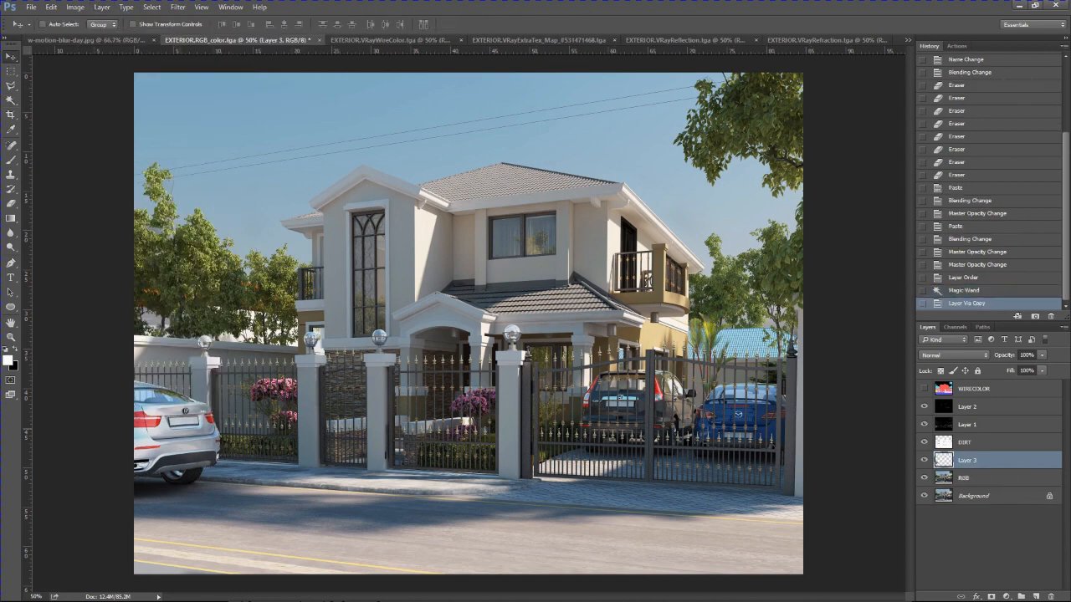
drag(180, 427, 280, 267)
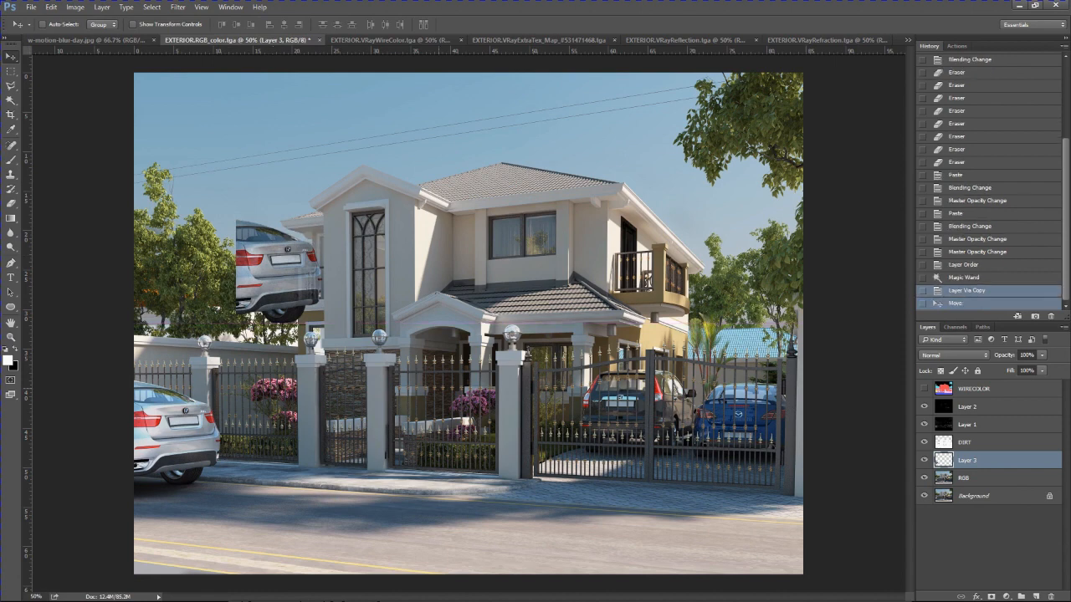
key(ctrl+z)
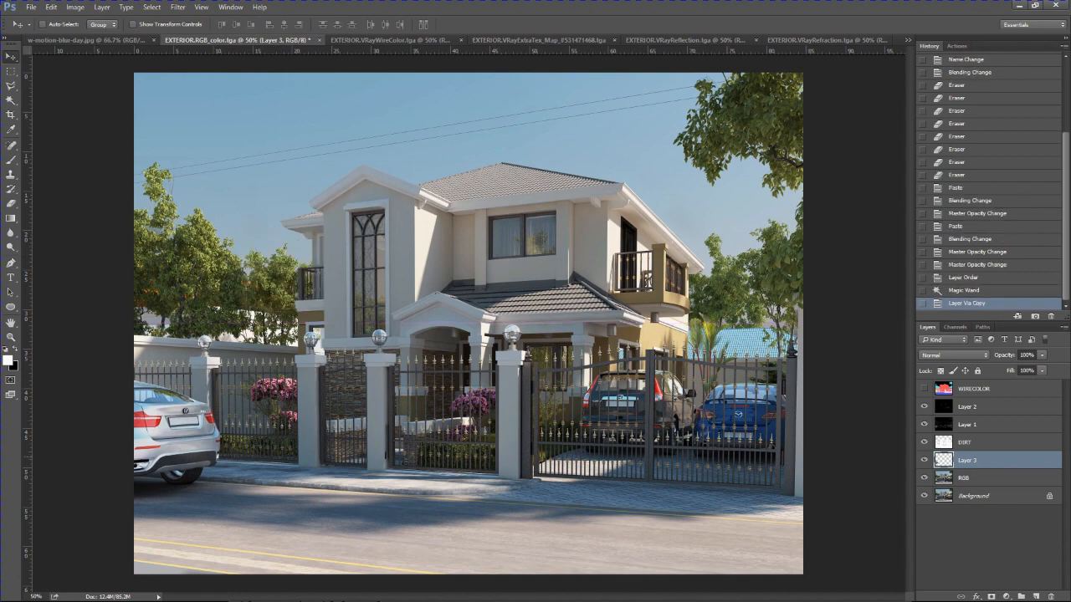
Bring the copied car layer forward so it sits above Layer 2, directly below WIRECOLOR
key(ctrl+bracketright)
key(ctrl+bracketright)
key(ctrl+bracketright)
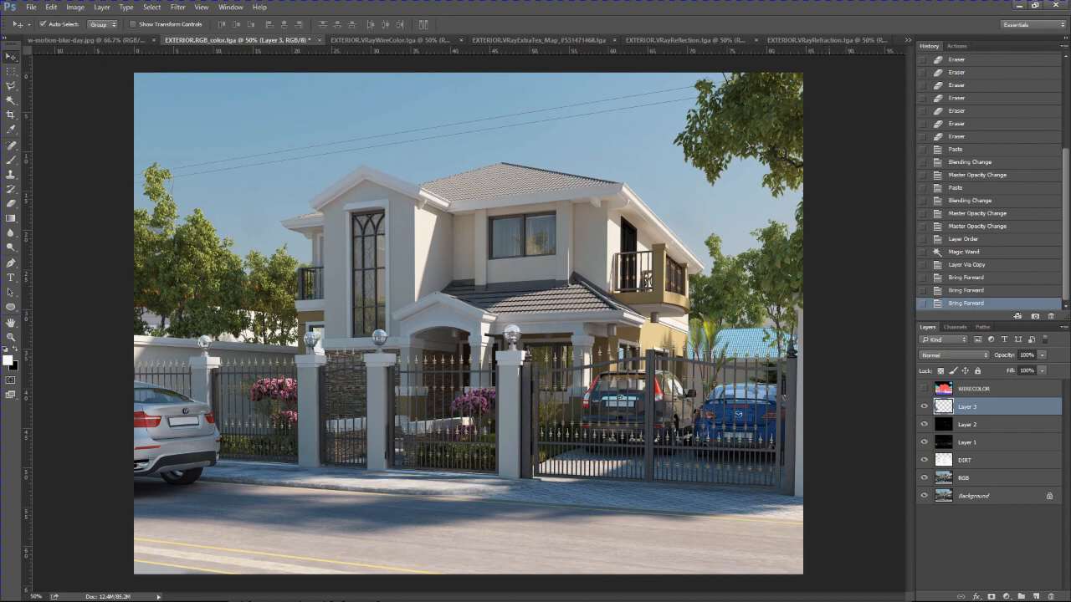
key(ctrl)
Start a Motion Blur on the car layer, trying angles such as 0 and -10 and settling on -4°
click(178, 6)
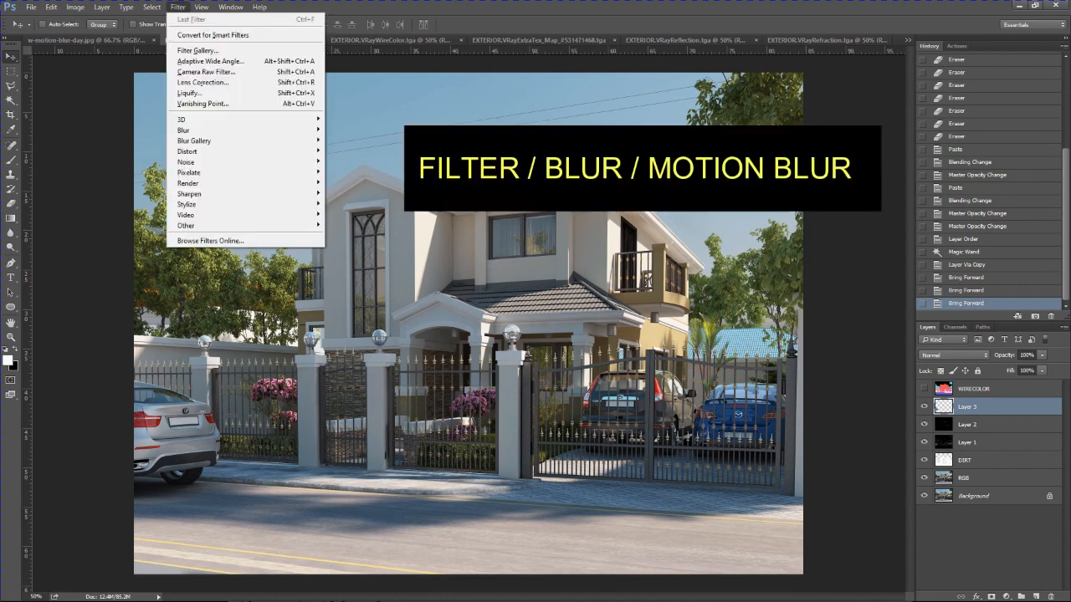
mouse_move(200, 130)
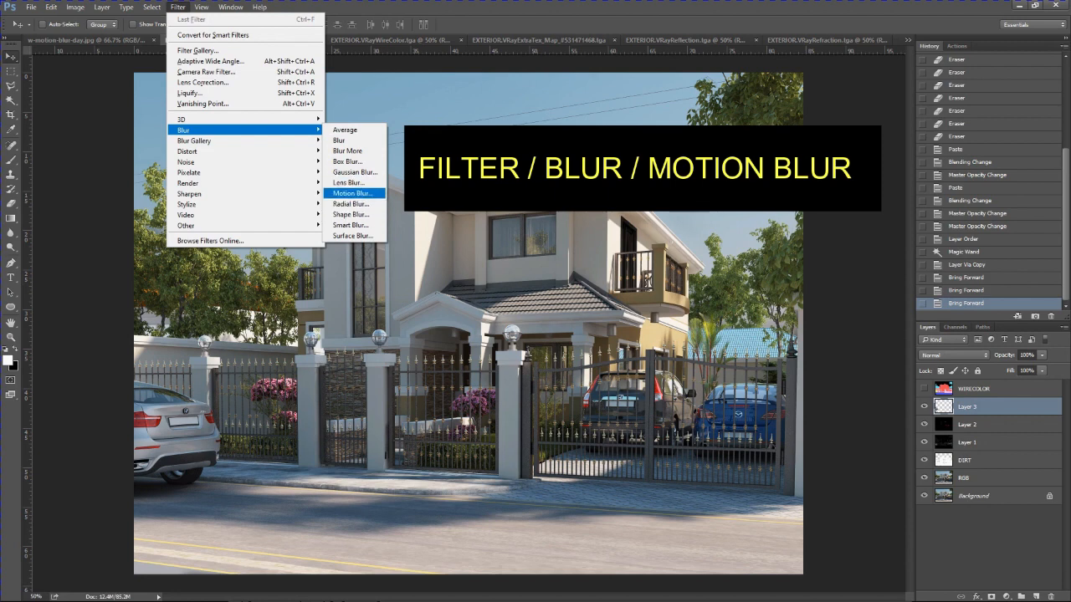
click(352, 193)
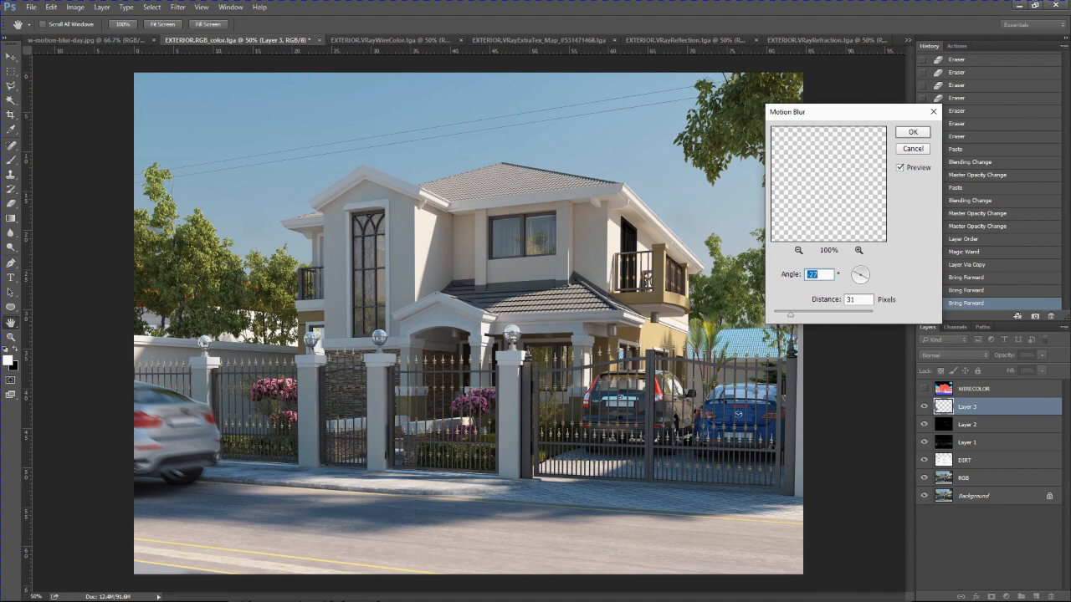
text(0)
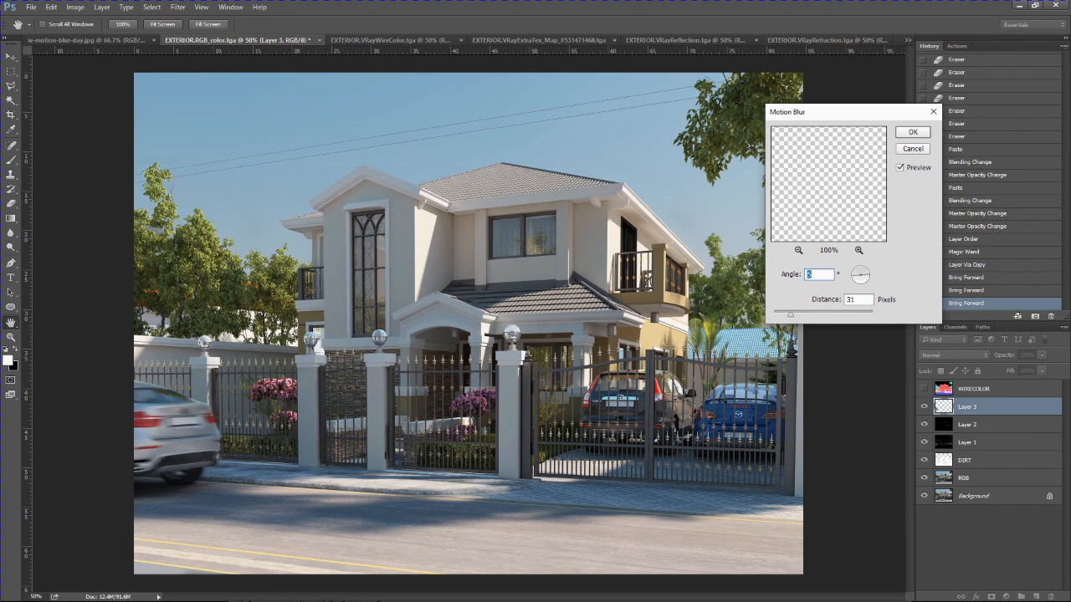
text(-10)
text(-4)
Try several Motion Blur distances including 100 and 37, set 56 pixels and apply the blur to the car
drag(790, 315, 807, 315)
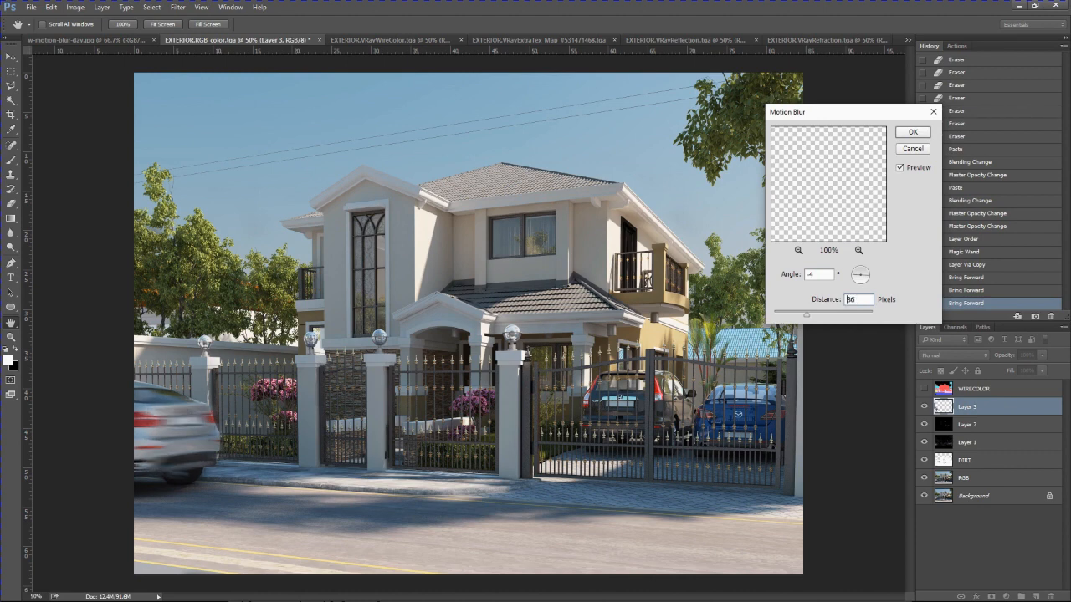
double_click(848, 300)
text(100)
text(37)
text(56)
key(Return)
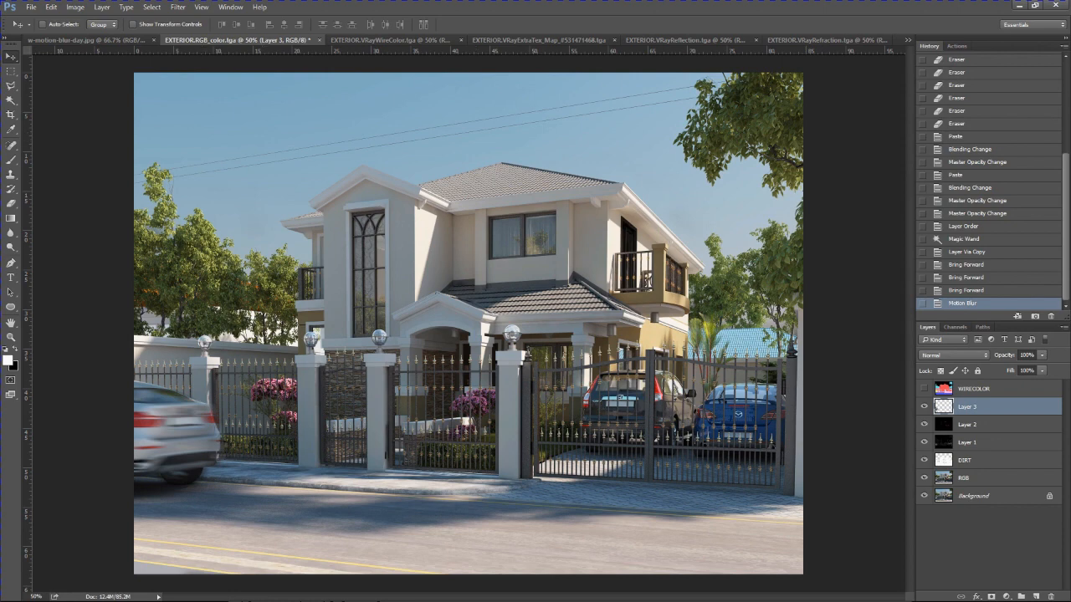
With the RGB layer active, load the inverted Alpha 1 channel as a new selection
click(964, 479)
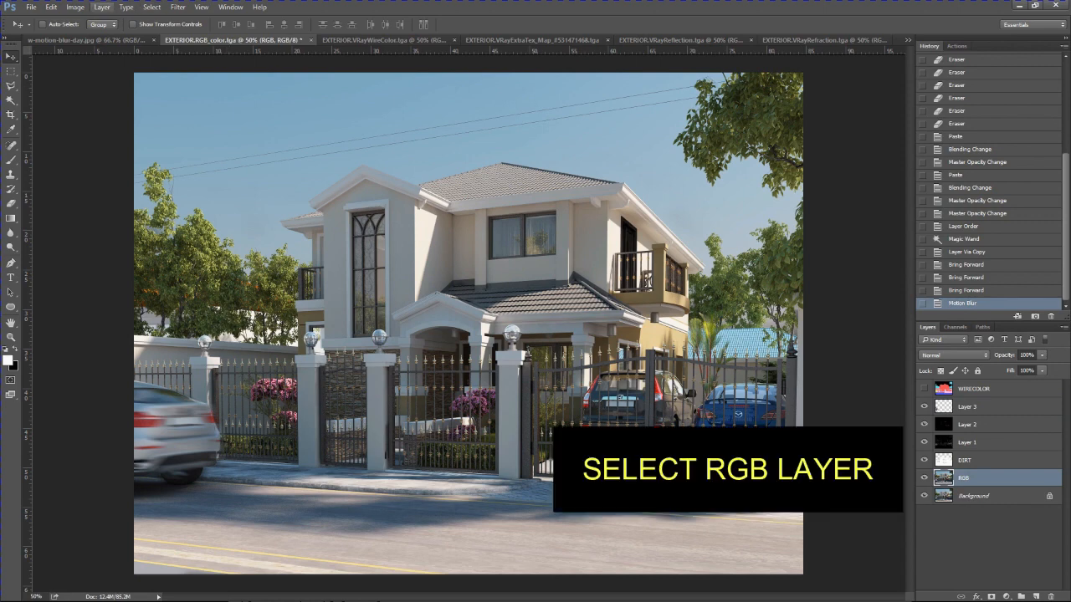
click(101, 7)
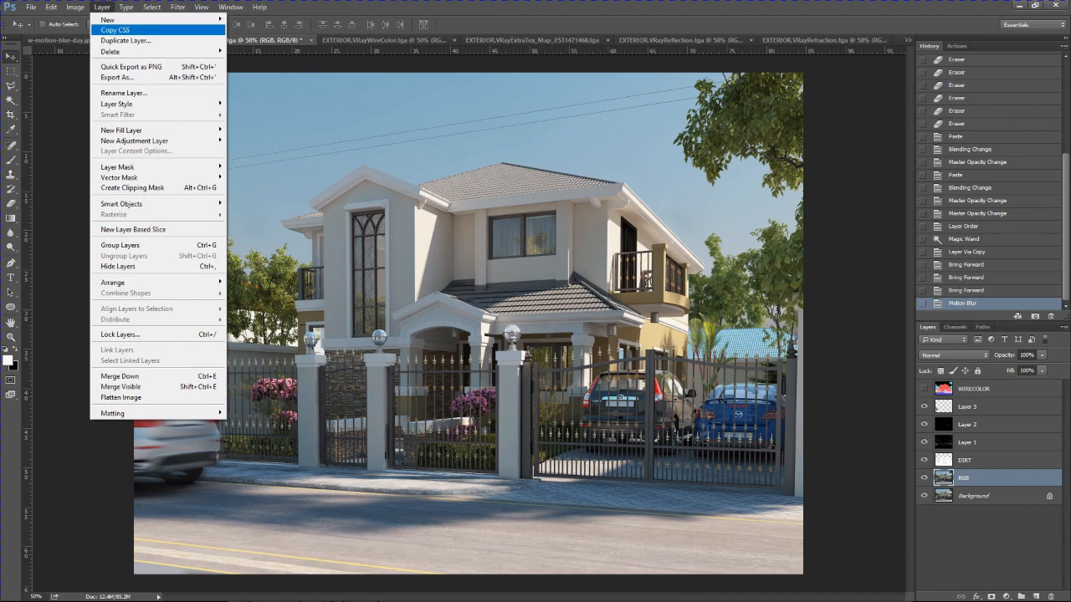
mouse_move(117, 20)
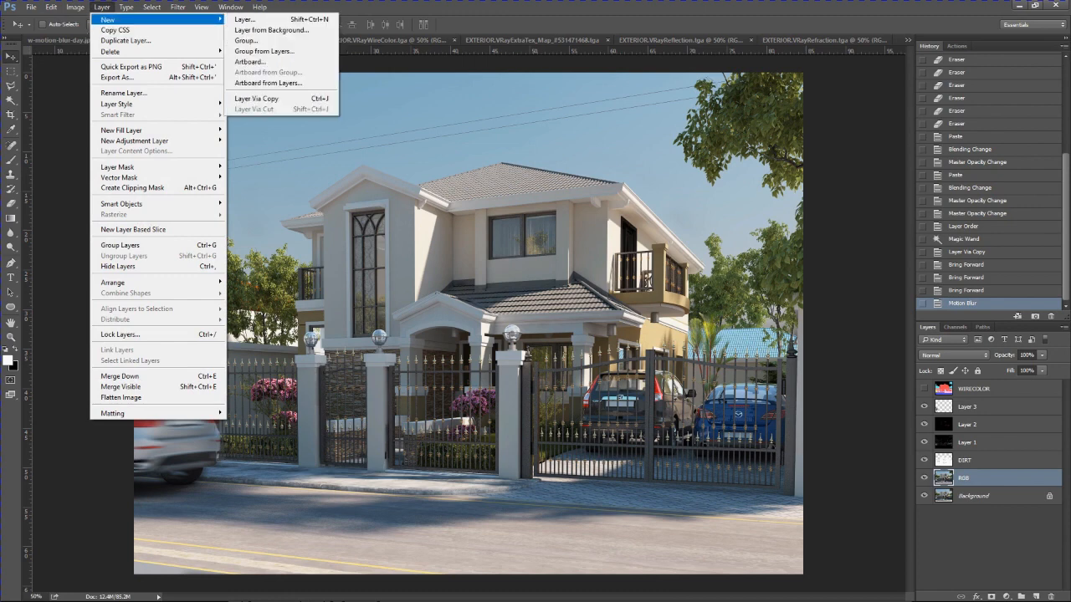
mouse_move(151, 6)
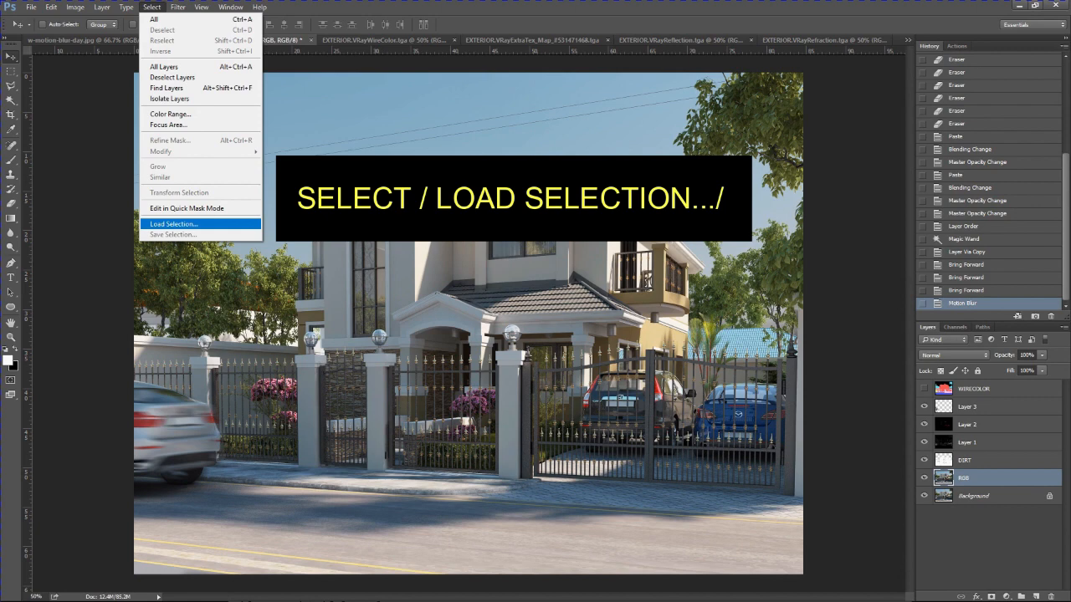
click(174, 223)
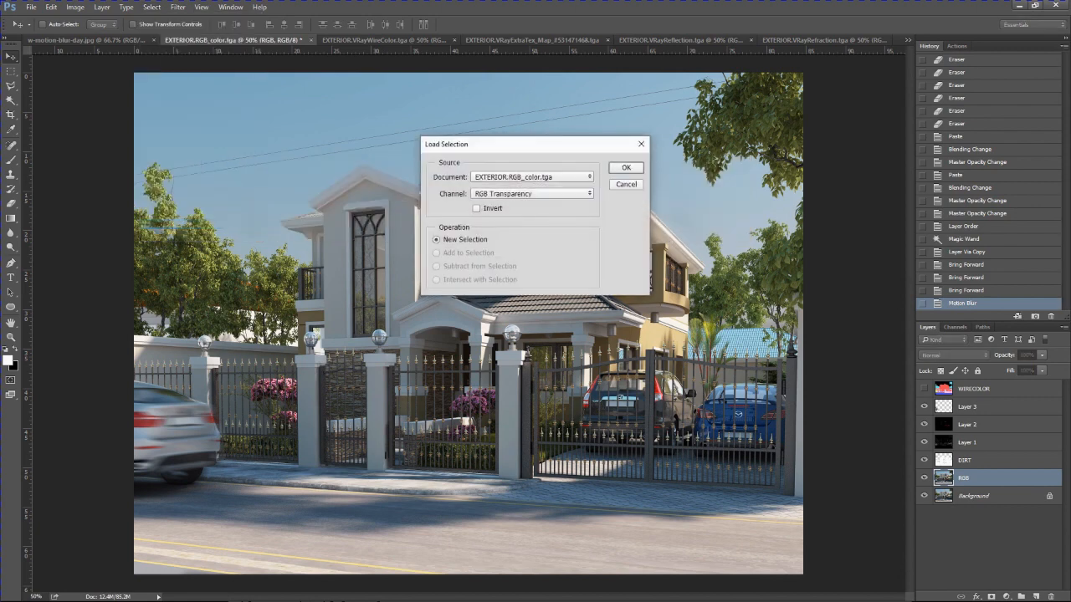
drag(535, 144, 554, 130)
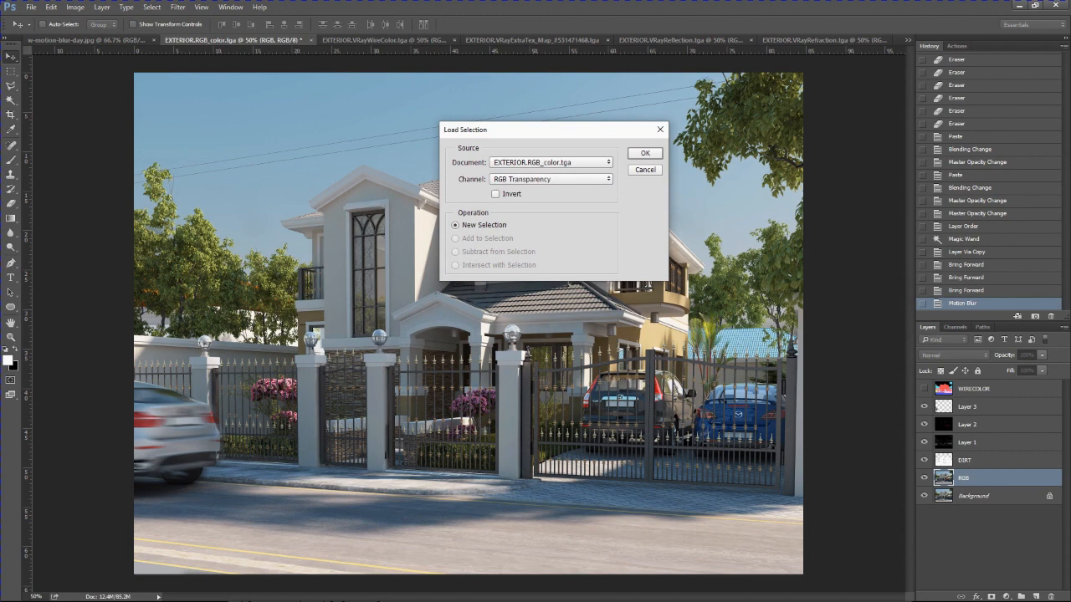
click(551, 179)
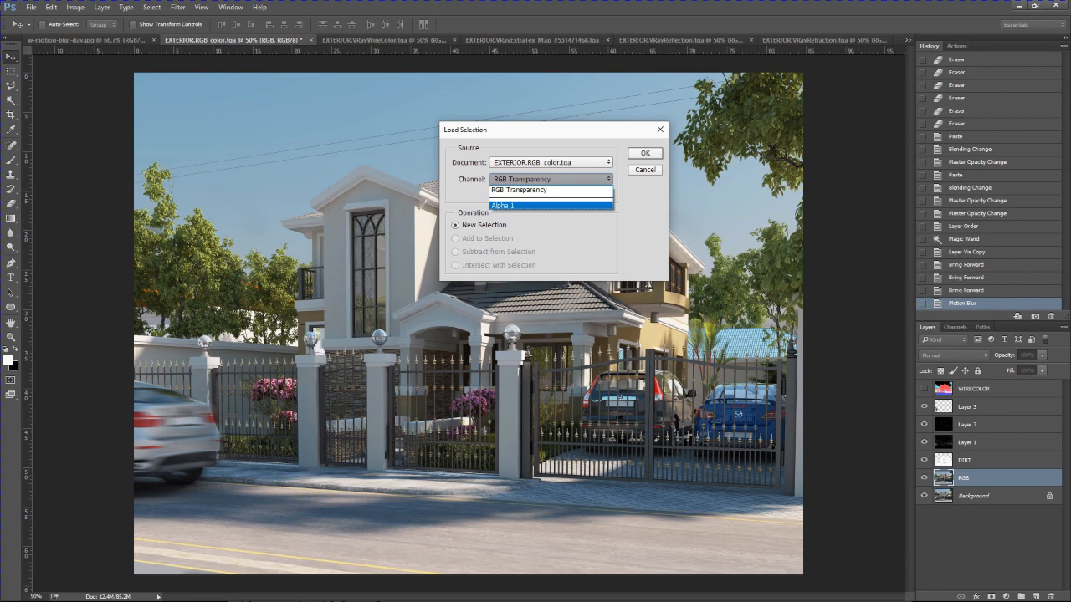
click(505, 205)
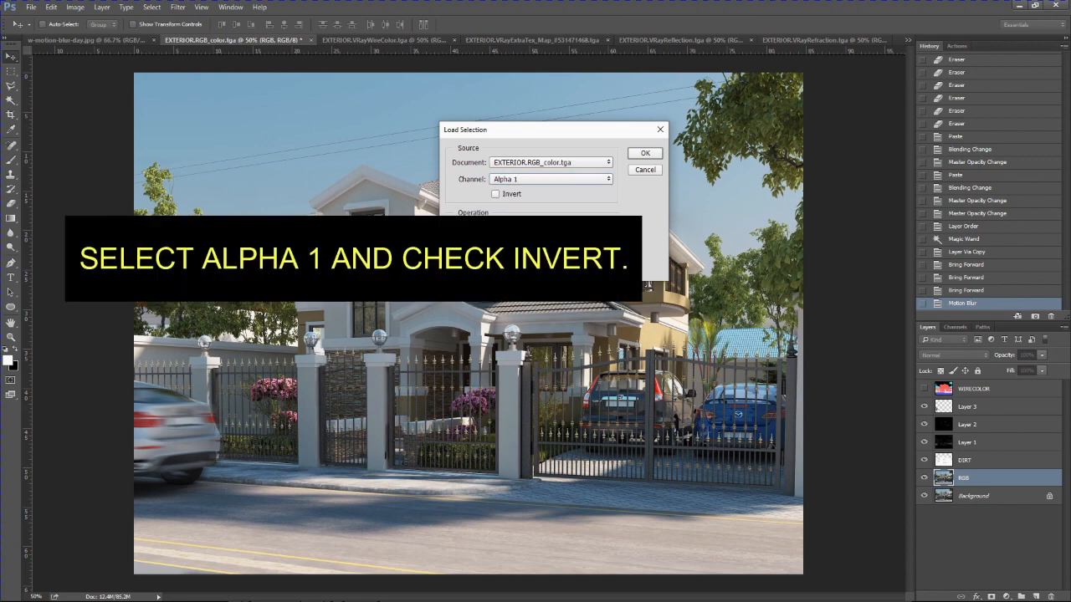
click(496, 194)
click(645, 153)
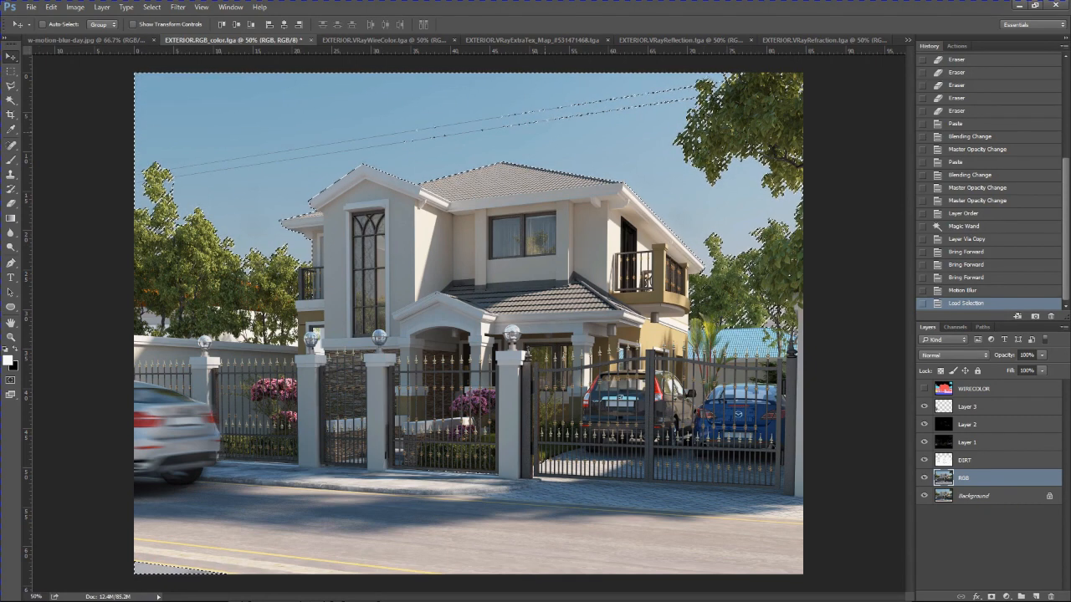
Clear the selected sky area from the RGB layer and hide the Background layer
key(Delete)
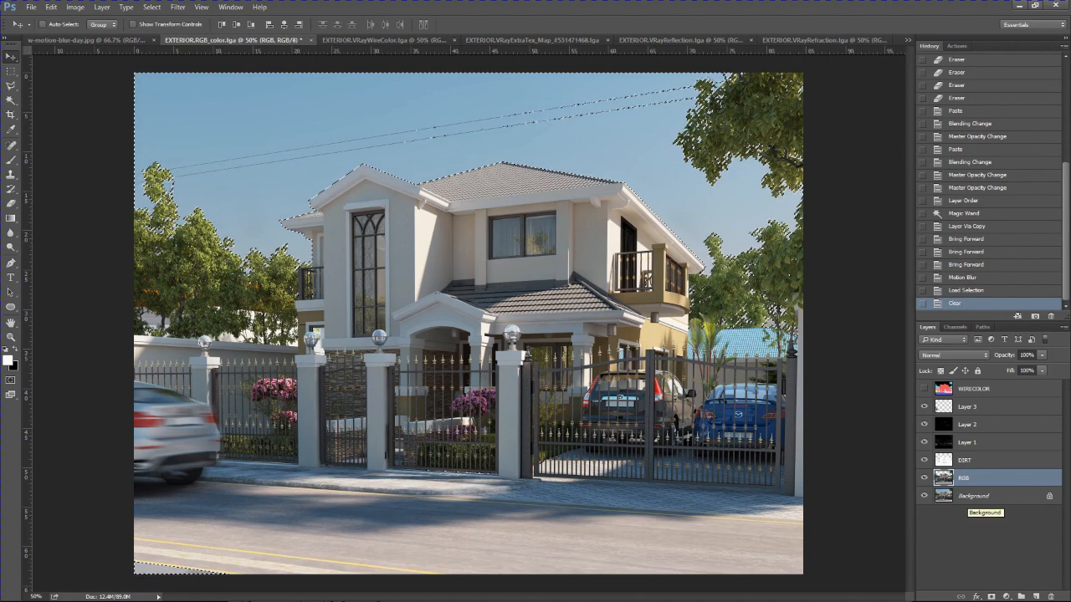
click(972, 496)
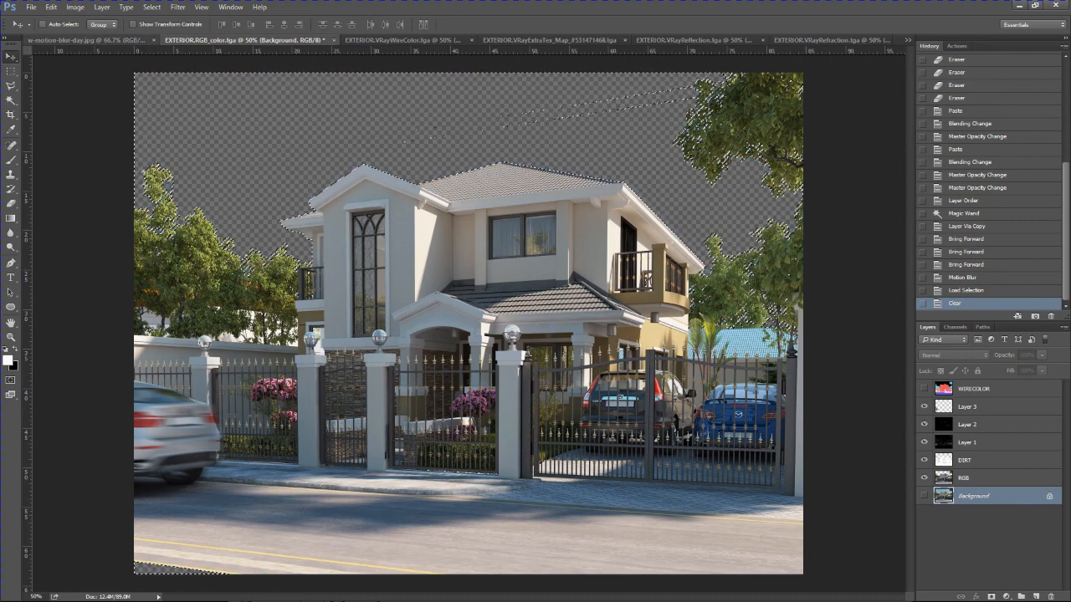
Dismiss the hidden-layer warning and deselect the cleared sky area
key(ctrl+Down)
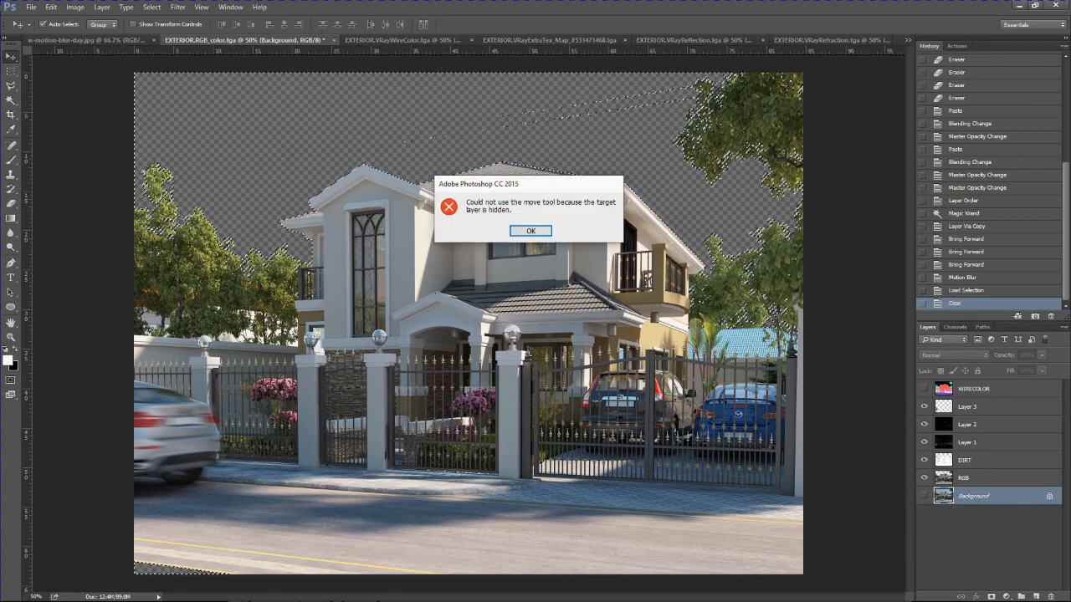
key(Return)
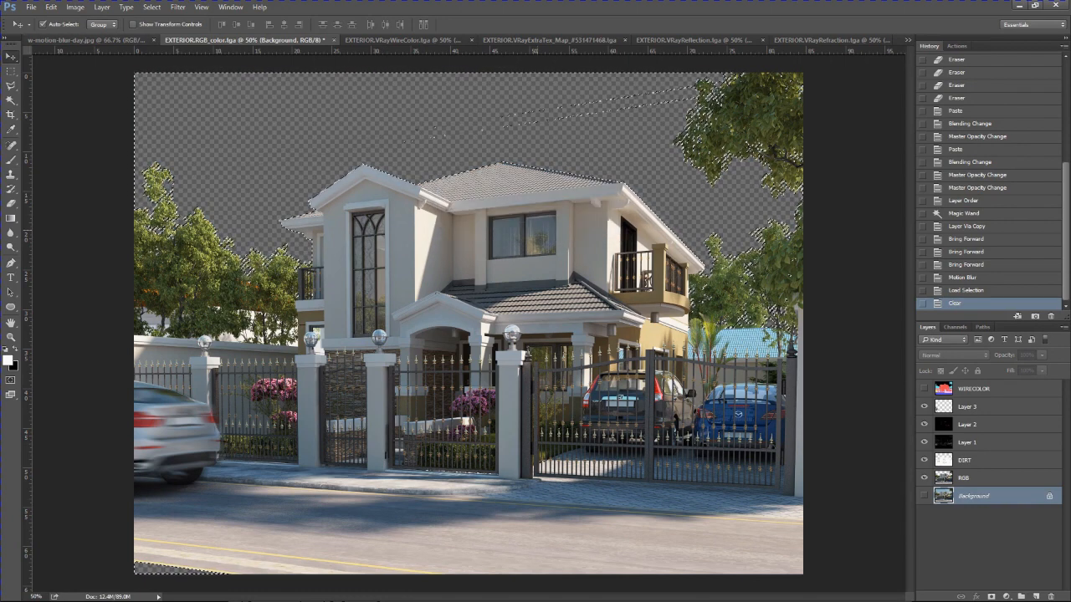
key(ctrl+d)
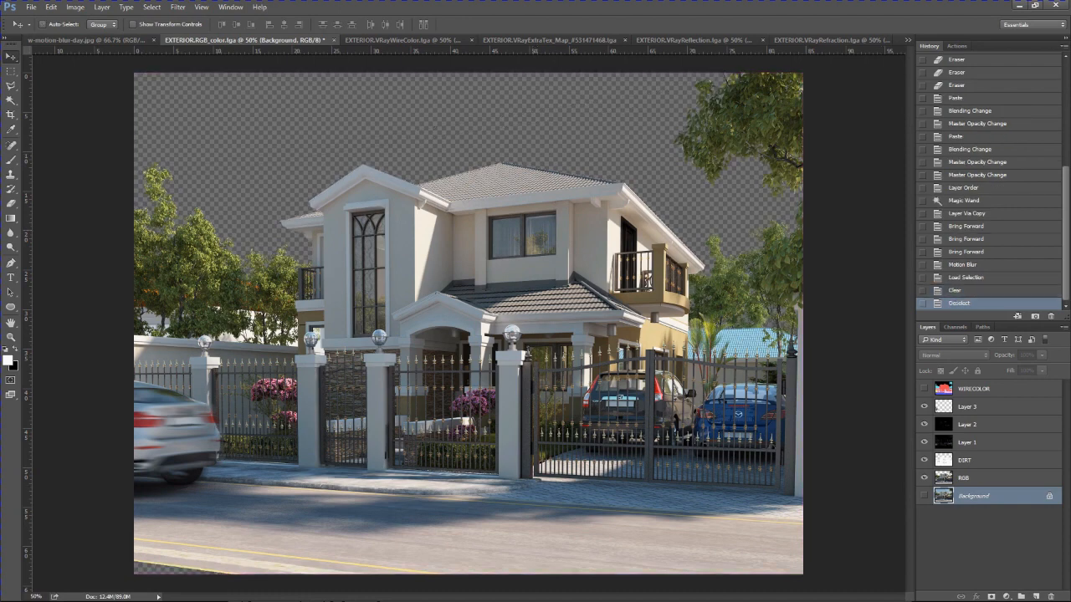
Target Layer 2 in the cleared sky area and test-move it twice, undoing each move
click(979, 407)
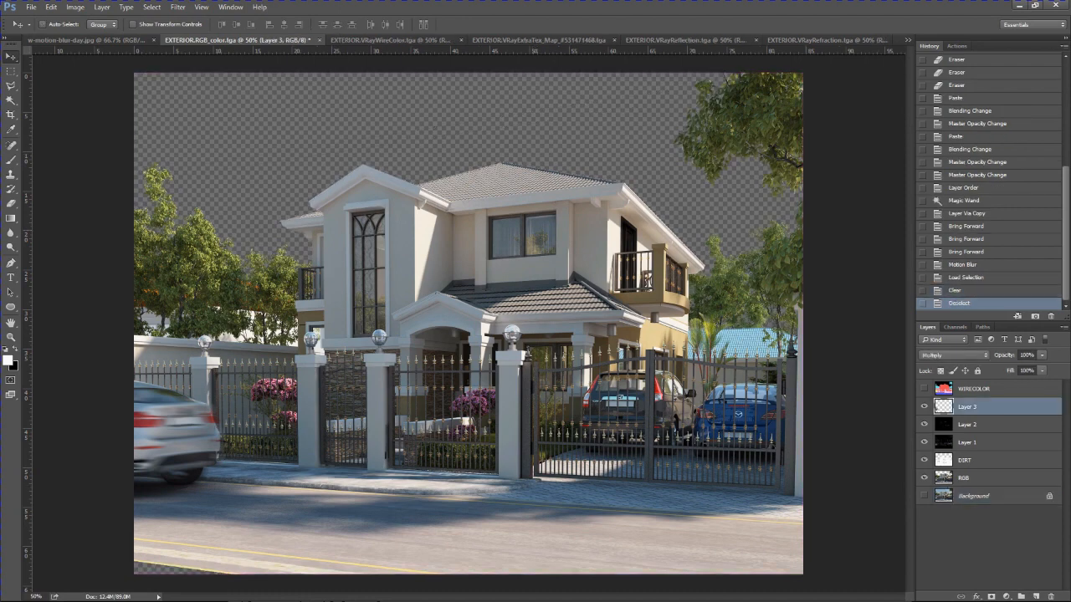
click(979, 460)
click(979, 425)
right_click(570, 121)
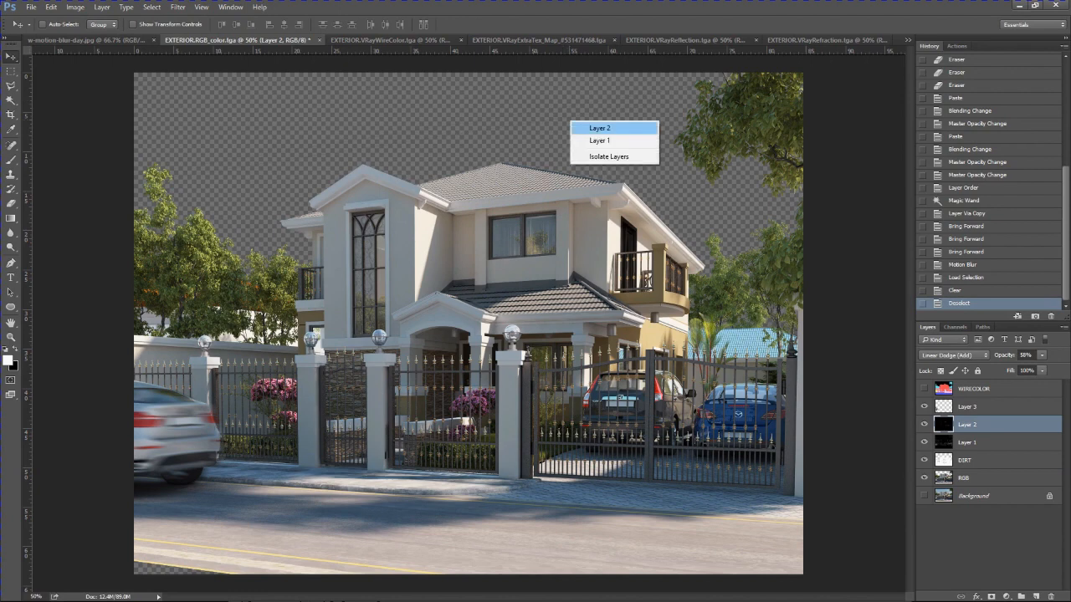
click(600, 128)
drag(577, 125, 569, 209)
key(ctrl+z)
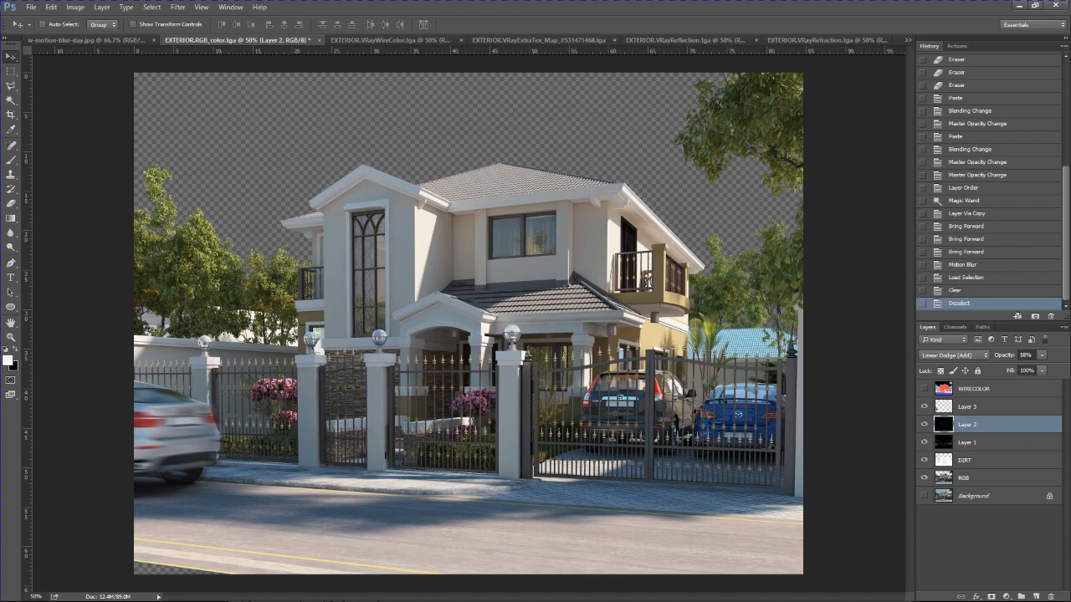
drag(556, 113, 604, 197)
key(ctrl+z)
Rename Layer 2 as refraction
double_click(968, 425)
text(refl)
text(action)
key(Return)
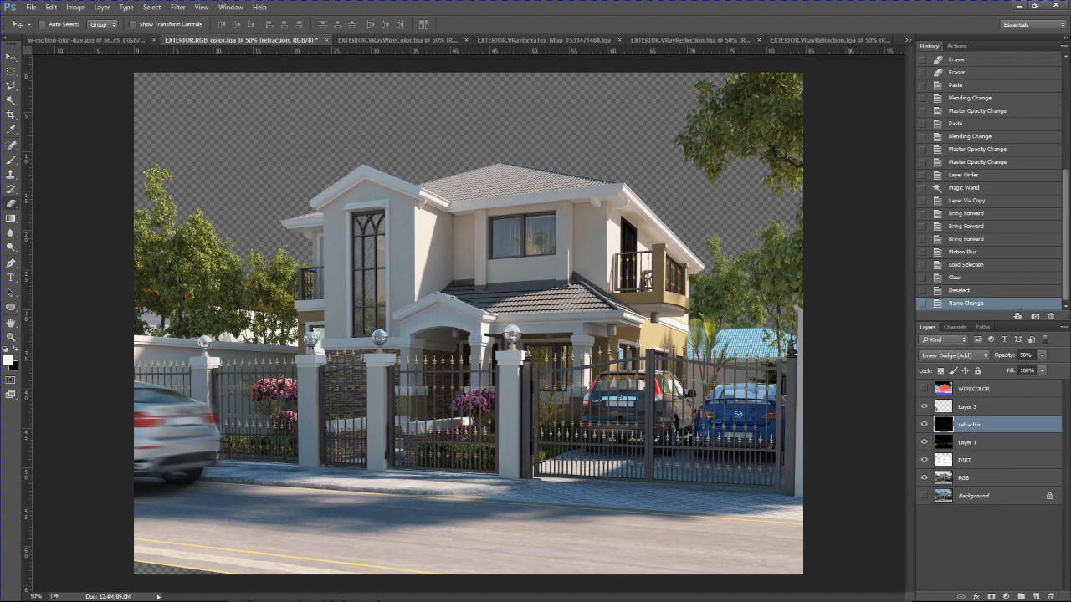
Erase the refraction layer's dark haze over the sky around the roof and trees with a 500-pixel eraser
key(e)
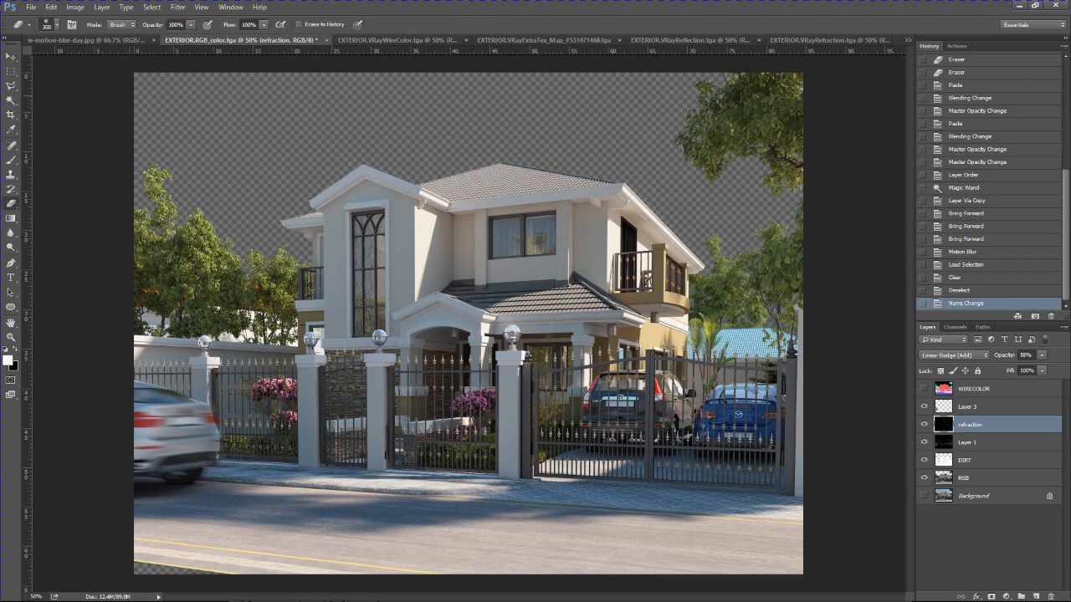
key(bracketright)
key(bracketright)
mouse_move(96, 74)
mouse_down()
mouse_move(163, 72)
mouse_move(134, 92)
mouse_move(435, 77)
mouse_move(661, 133)
mouse_move(670, 175)
mouse_move(736, 210)
mouse_move(707, 269)
mouse_move(757, 322)
mouse_up()
mouse_move(635, 200)
mouse_down()
mouse_move(577, 167)
mouse_move(502, 153)
mouse_move(318, 168)
mouse_move(237, 206)
mouse_move(289, 239)
mouse_up()
click(284, 225)
drag(201, 167, 159, 184)
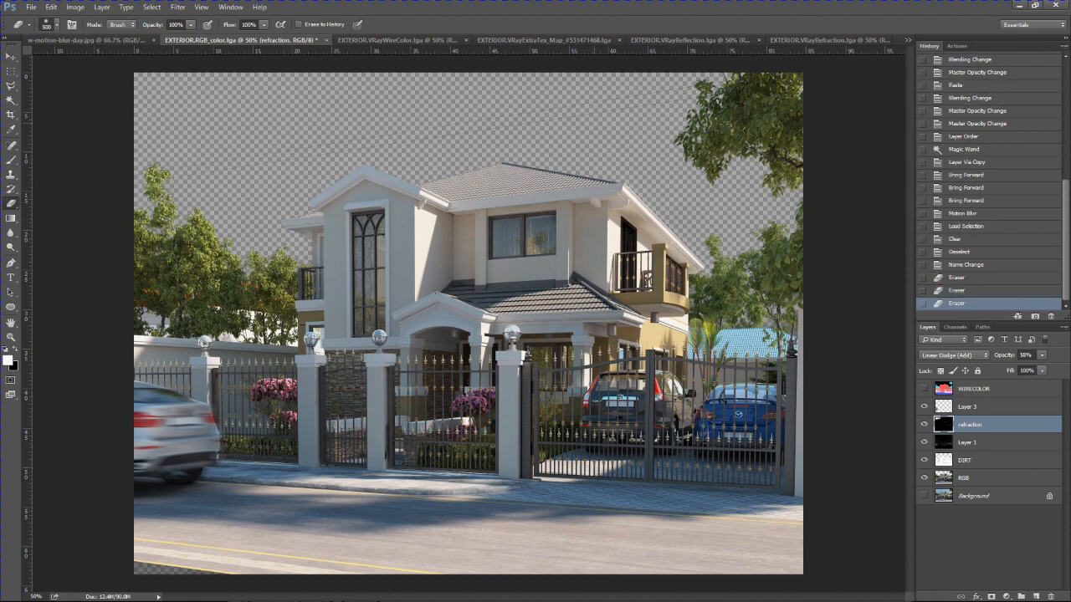
click(163, 184)
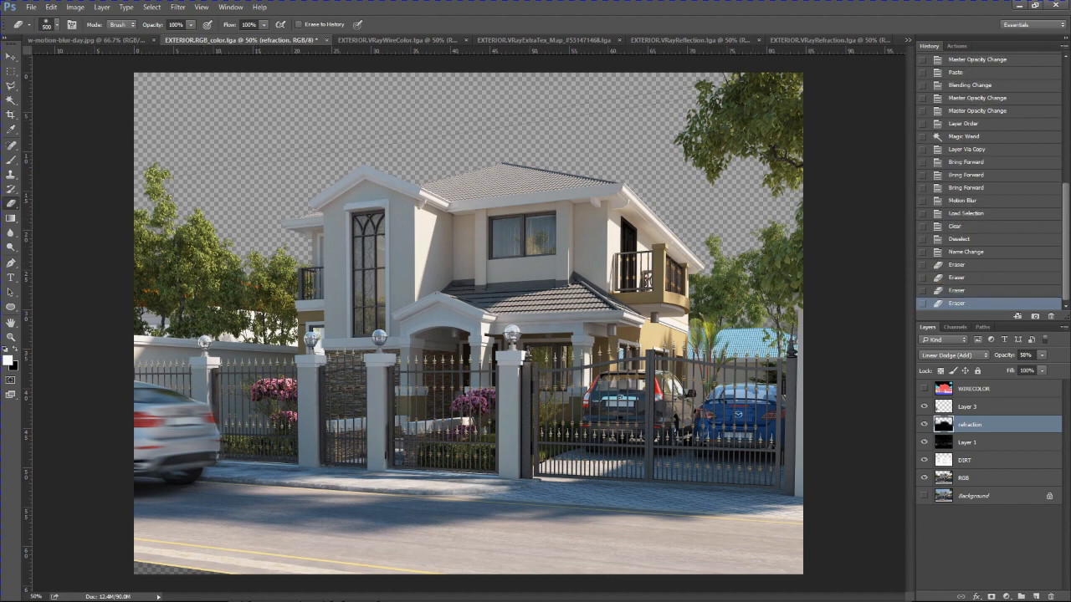
Rename Layer 1 as reflection
click(971, 442)
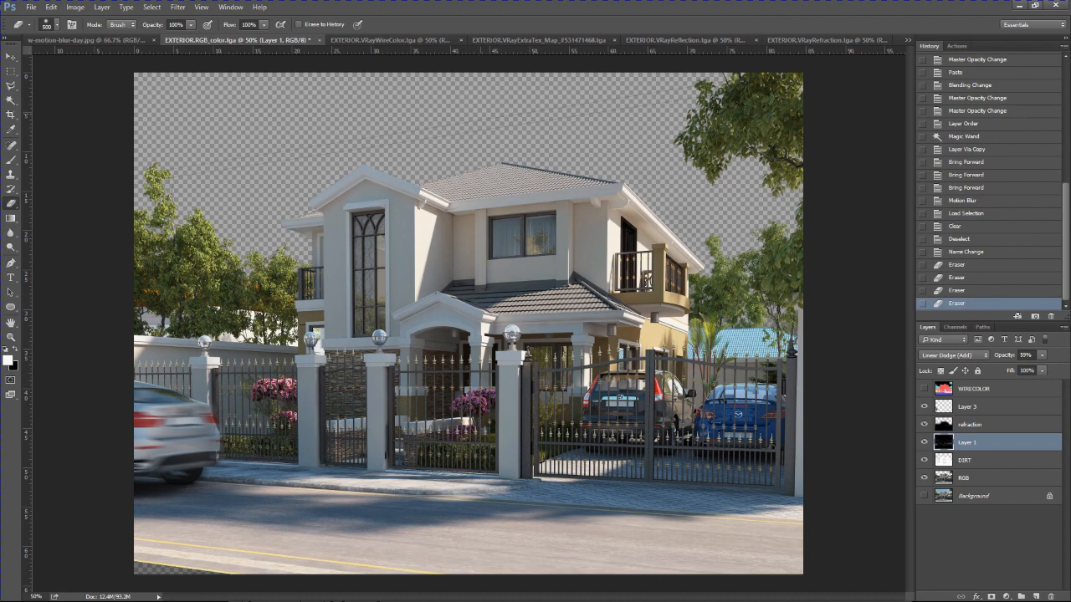
double_click(967, 442)
text(reflection)
key(Return)
Erase the reflection layer's remaining dark haze over the cleared sky and around the image edges with the 500-pixel eraser
mouse_move(100, 84)
mouse_down()
mouse_move(636, 92)
mouse_move(744, 201)
mouse_move(707, 217)
mouse_move(561, 142)
mouse_move(318, 176)
mouse_move(251, 218)
mouse_move(176, 175)
mouse_up()
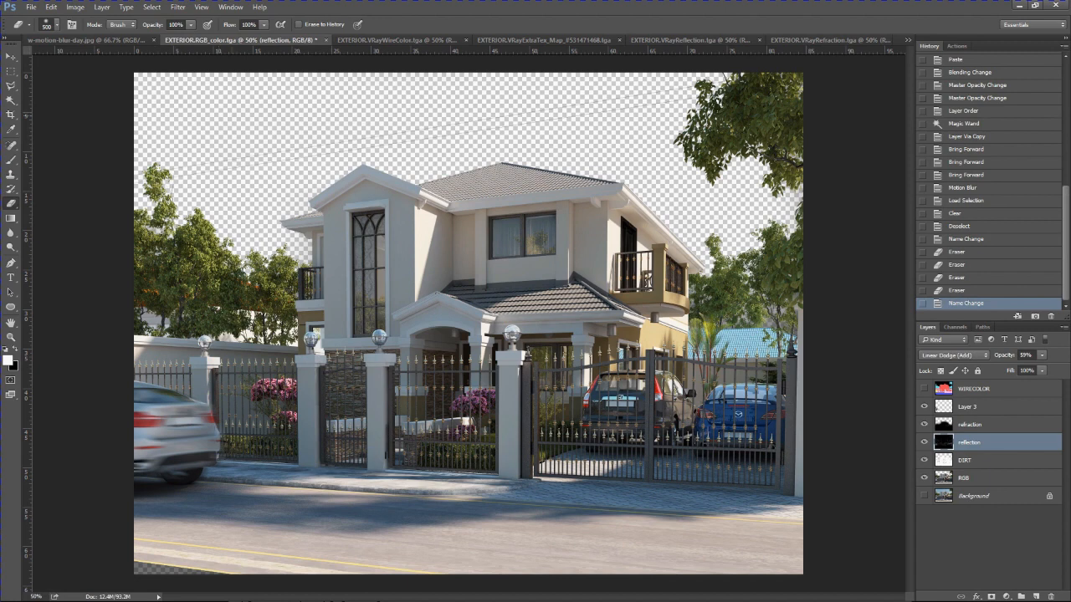
mouse_move(192, 117)
mouse_down()
mouse_move(703, 117)
mouse_move(251, 125)
mouse_up()
click(11, 56)
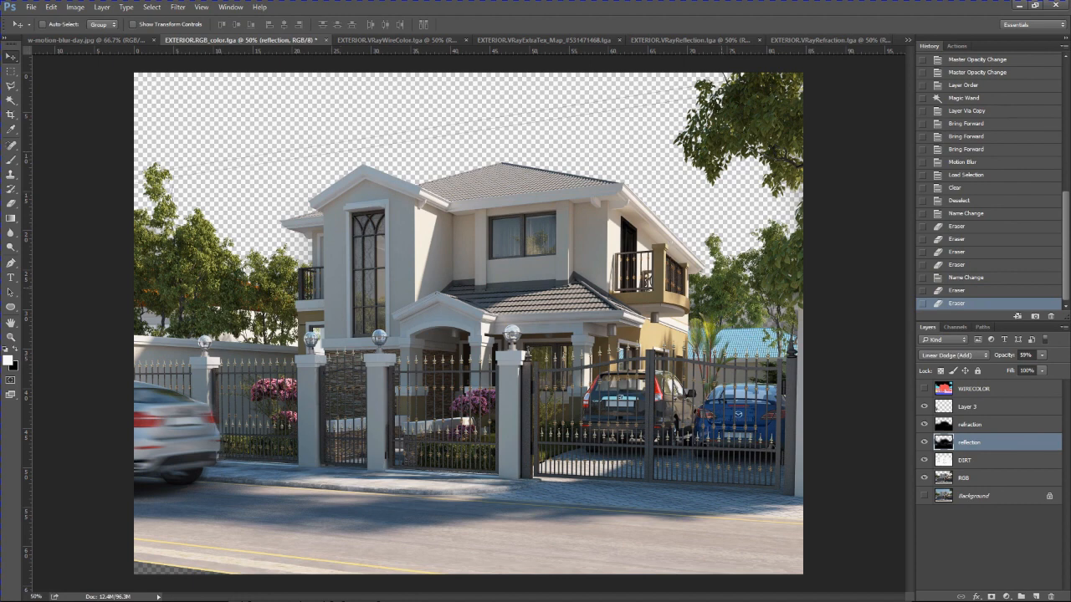
click(11, 203)
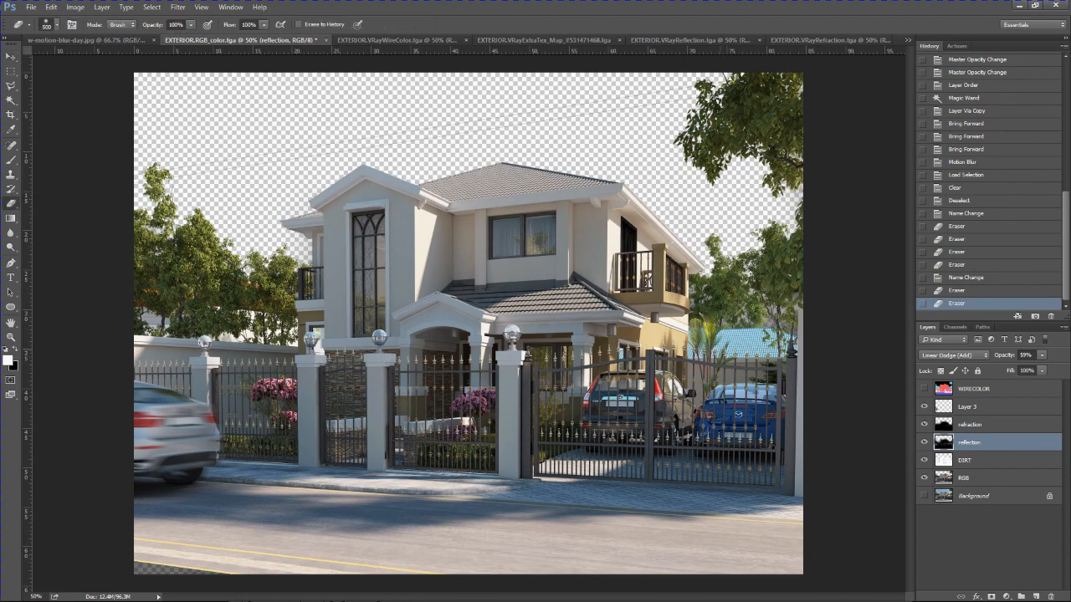
drag(778, 326, 778, 468)
drag(753, 536, 251, 544)
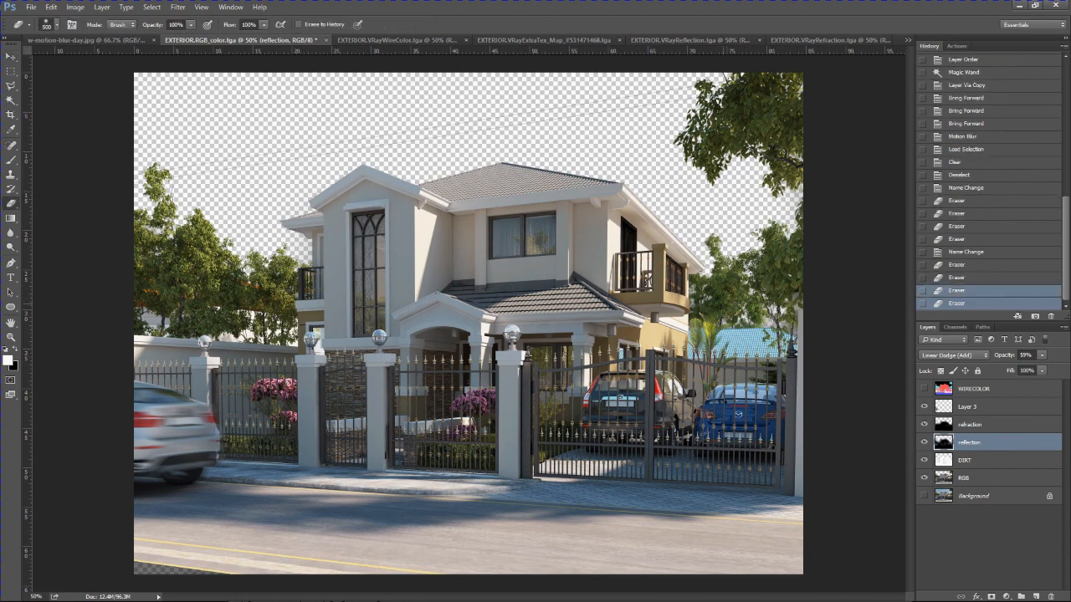
drag(184, 519, 159, 293)
click(11, 56)
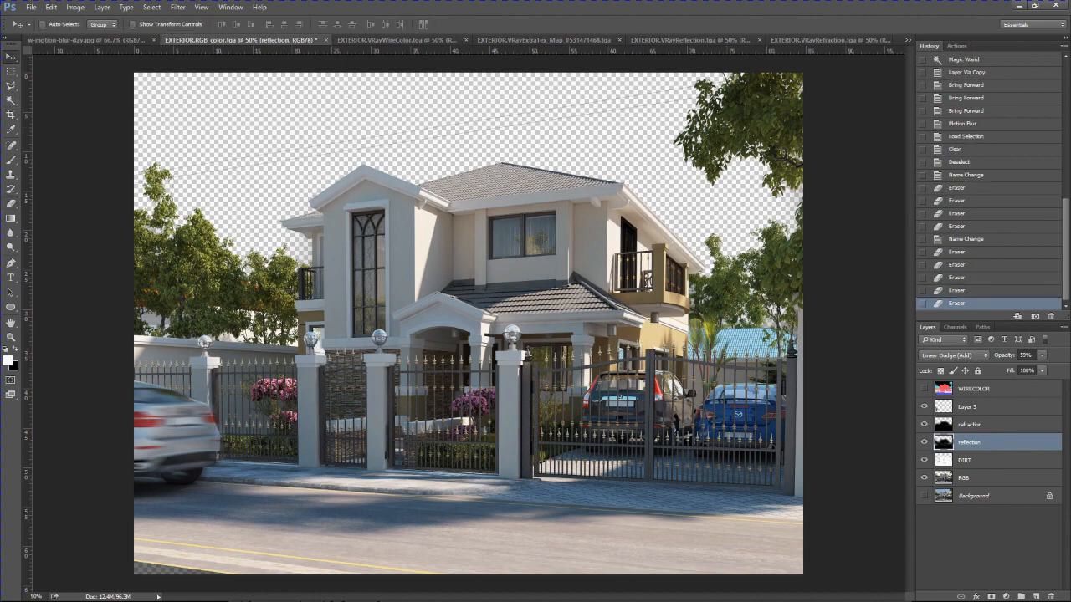
Switch to File Explorer and go back from the RENDERS folder to the exterior lighting tutorial folder
key(super)
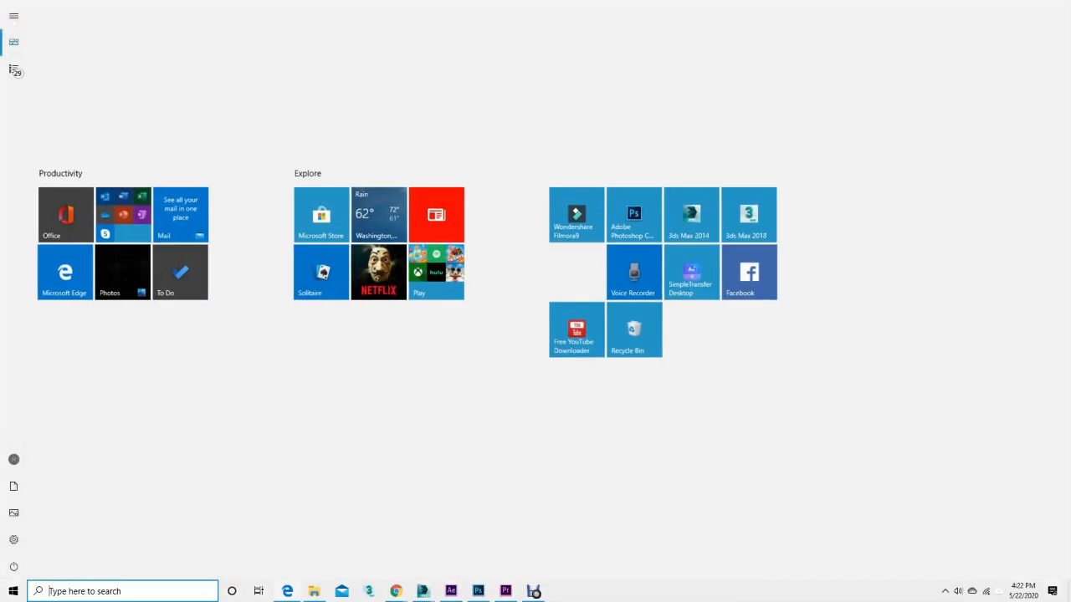
click(313, 591)
click(351, 360)
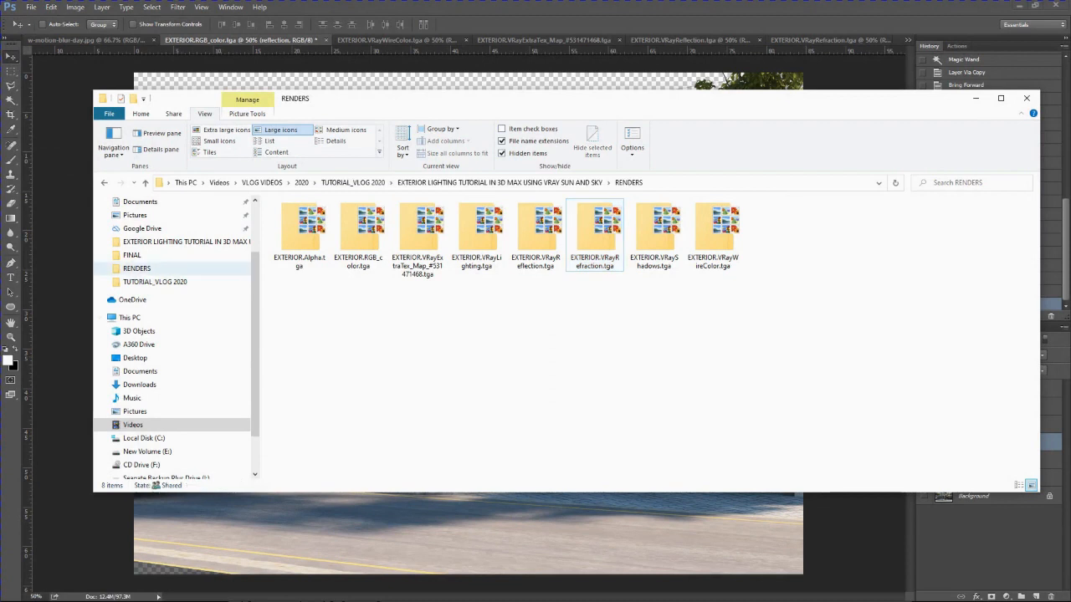
click(104, 182)
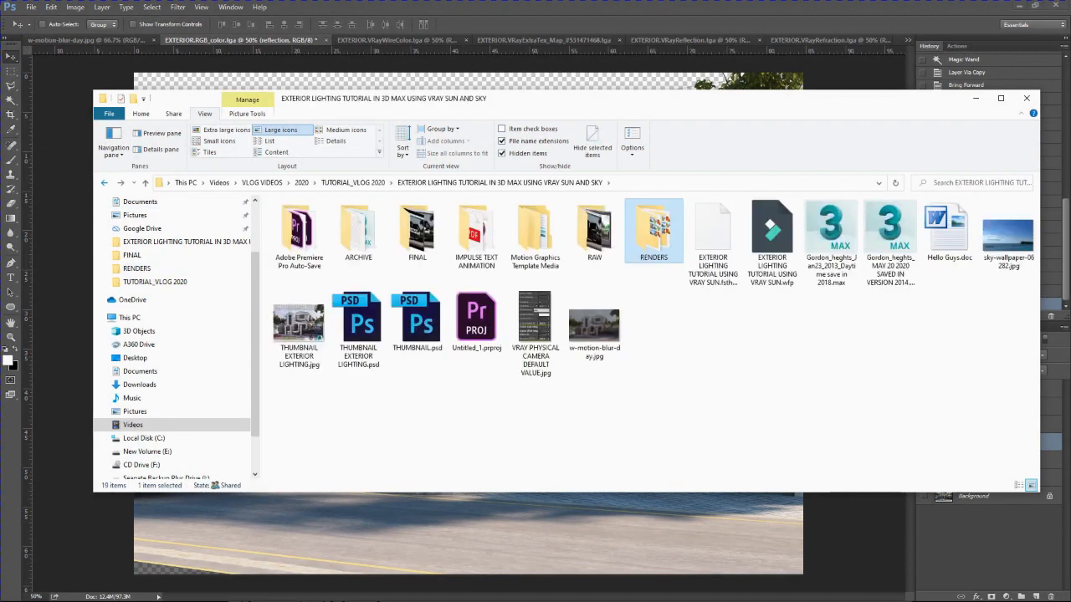
click(761, 368)
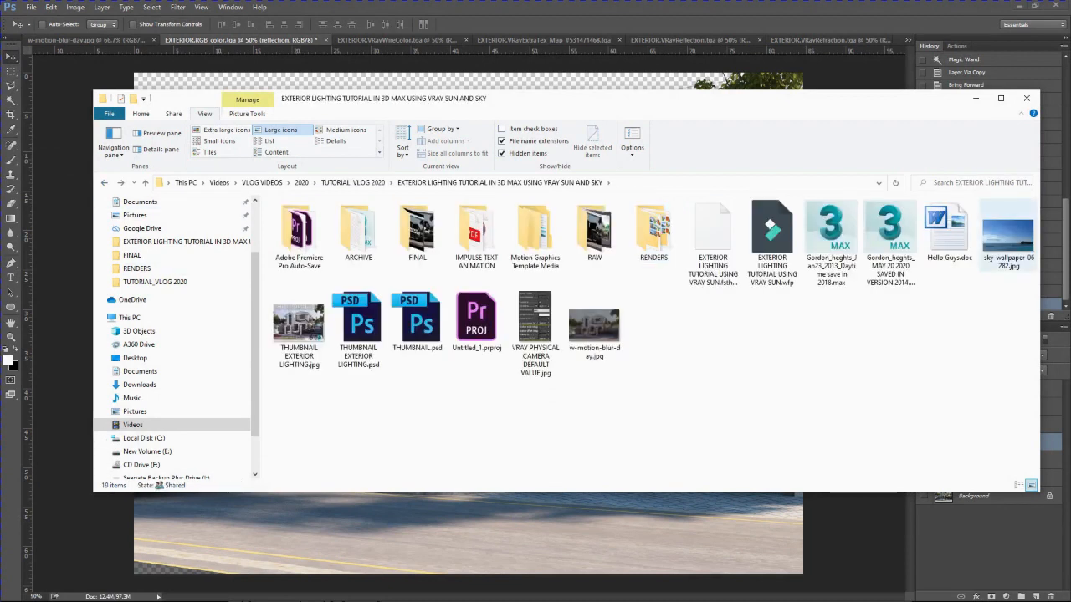
Place sky-wallpaper-06282.jpg from the tutorial folder into the EXTERIOR.RGB_color.tga document in Photoshop
click(1008, 236)
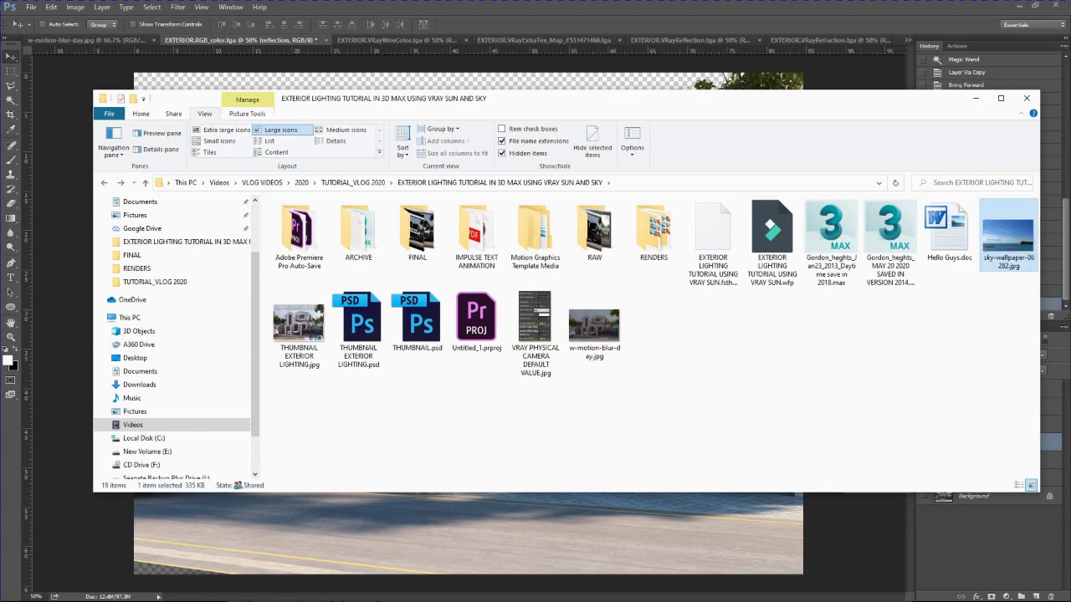
right_click(1009, 236)
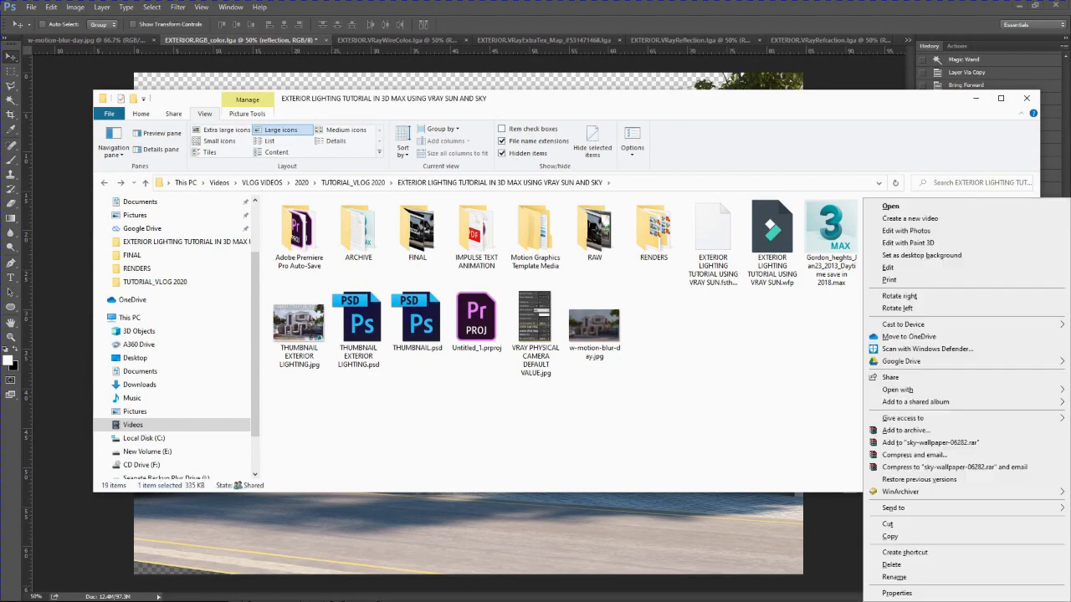
drag(703, 99, 658, 92)
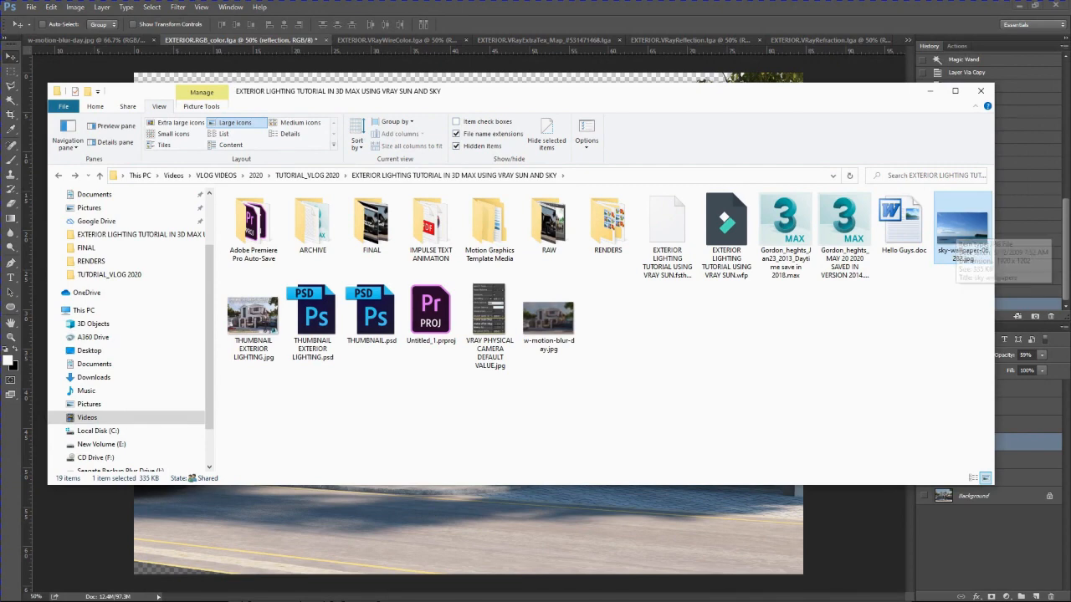
drag(586, 90, 337, 218)
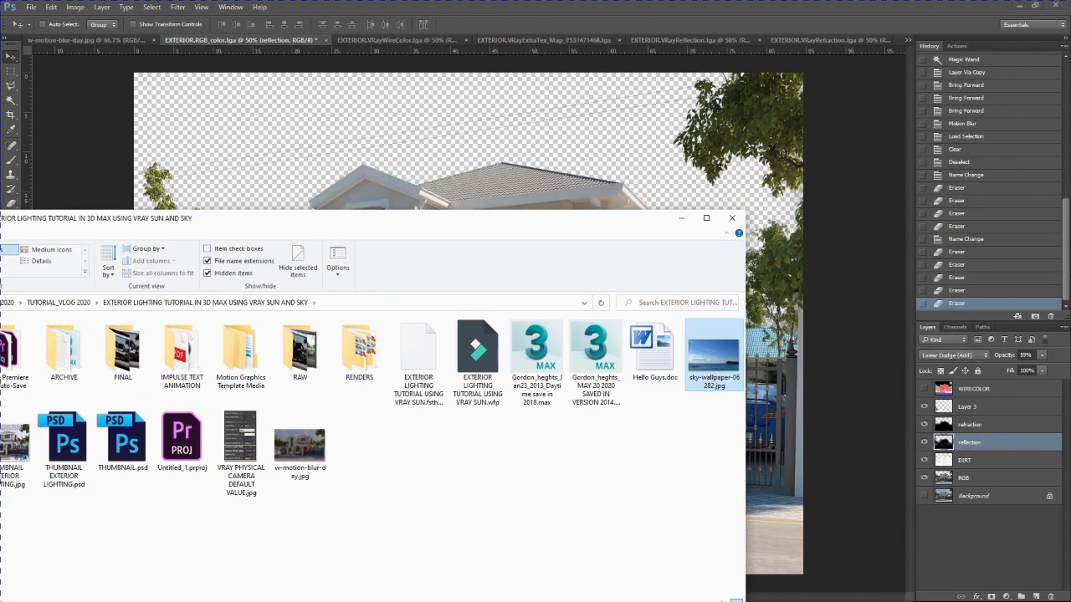
drag(713, 360, 615, 170)
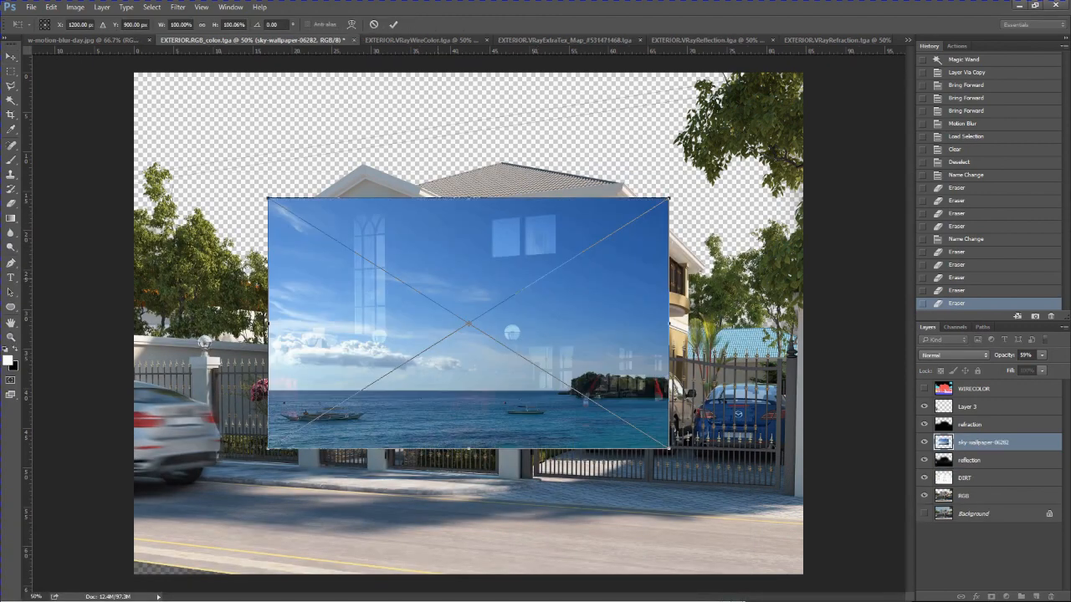
Align the sky image with the canvas's upper-left corner, scale it proportionally to about 167% to fill the width, and apply the placement
drag(456, 251, 322, 125)
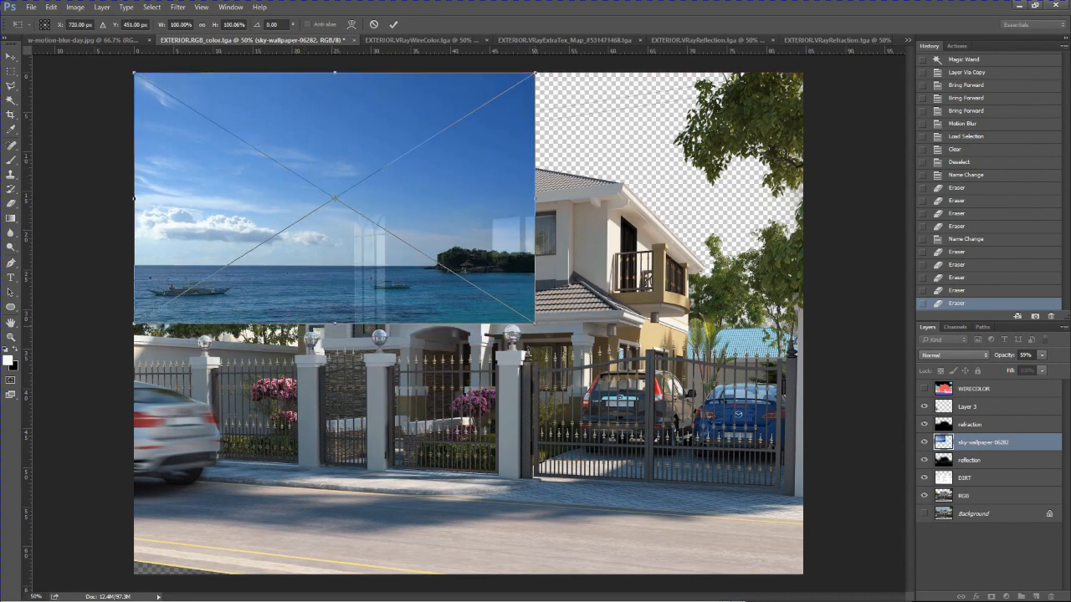
shift+drag(534, 323, 824, 437)
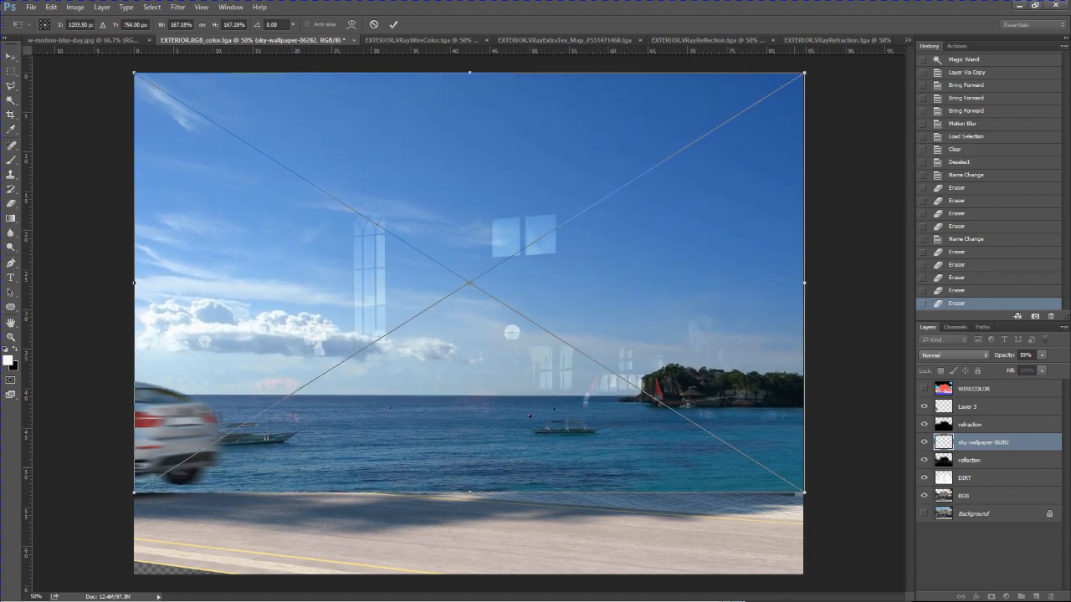
key(Return)
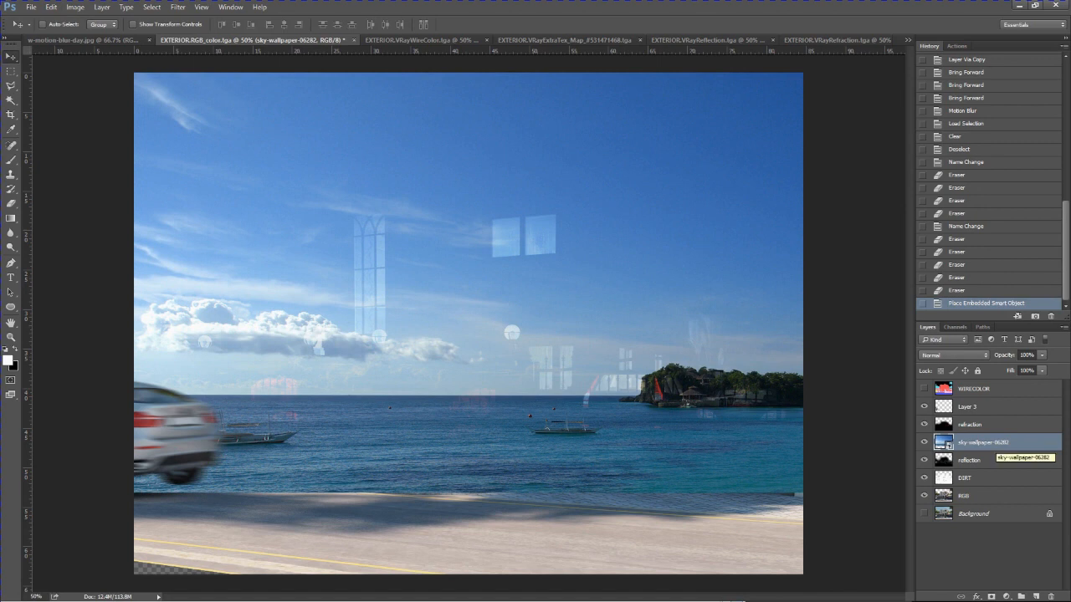
Send the sky-wallpaper-06282 layer backward three levels so it sits between the RGB and Background layers
key(alt+bracketleft)
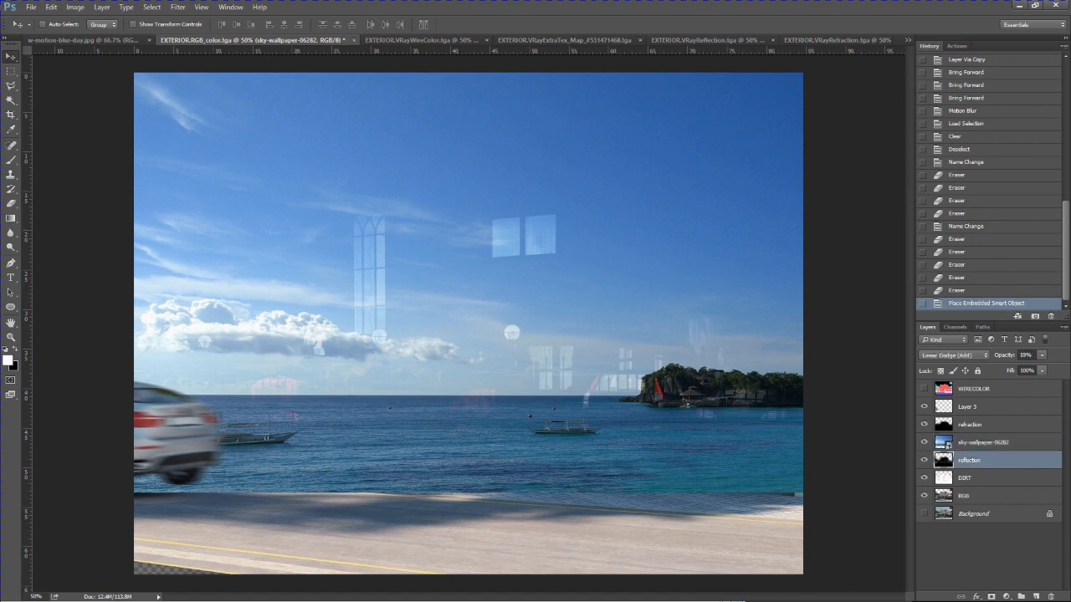
key(alt+bracketleft)
click(949, 445)
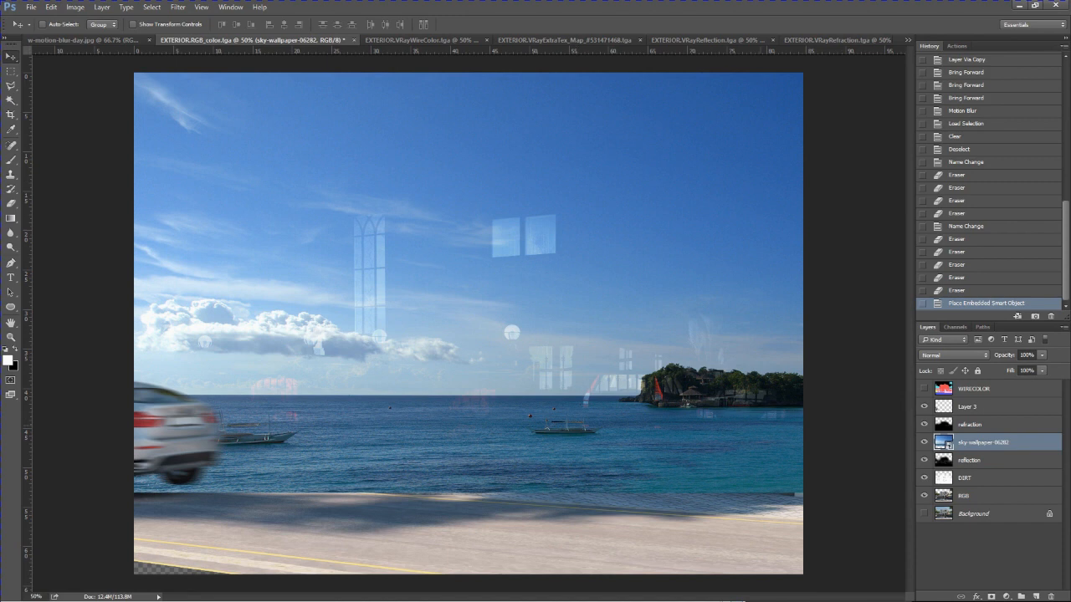
key(ctrl)
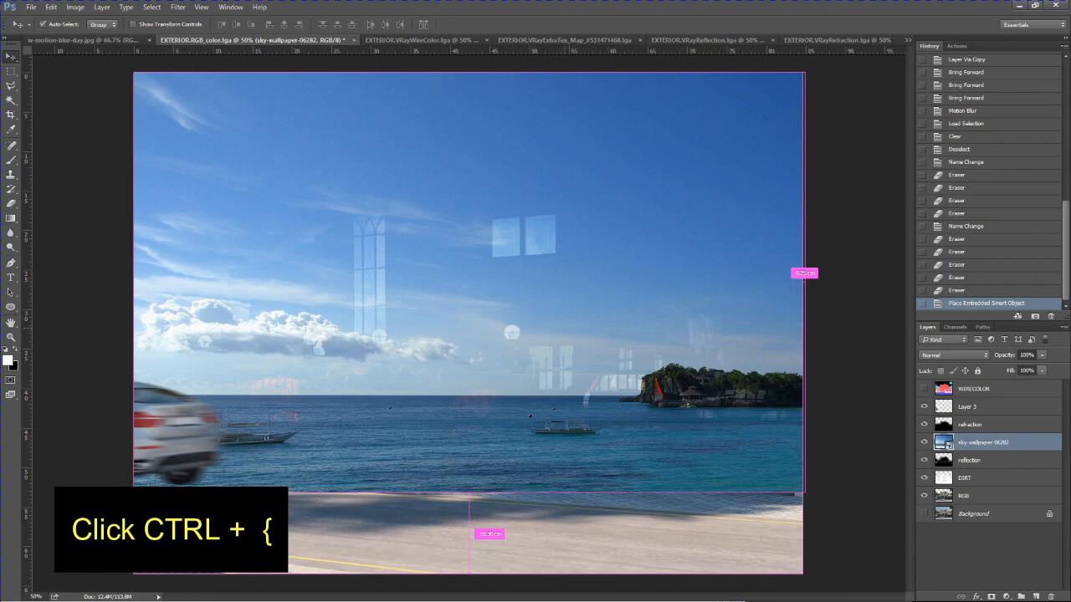
key(ctrl+bracketleft)
key(ctrl+bracketleft)
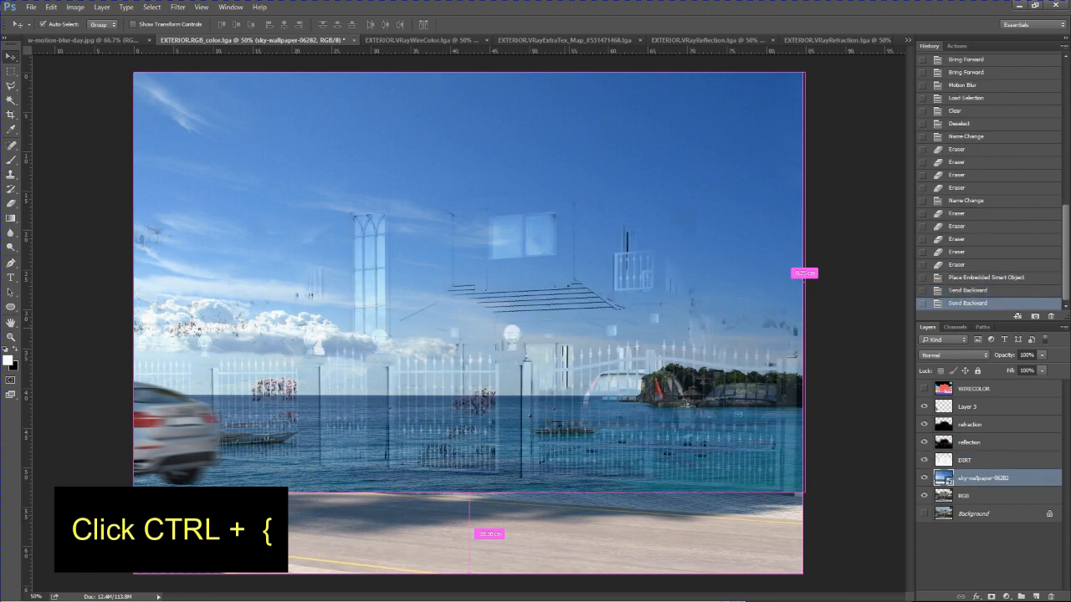
key(ctrl+bracketleft)
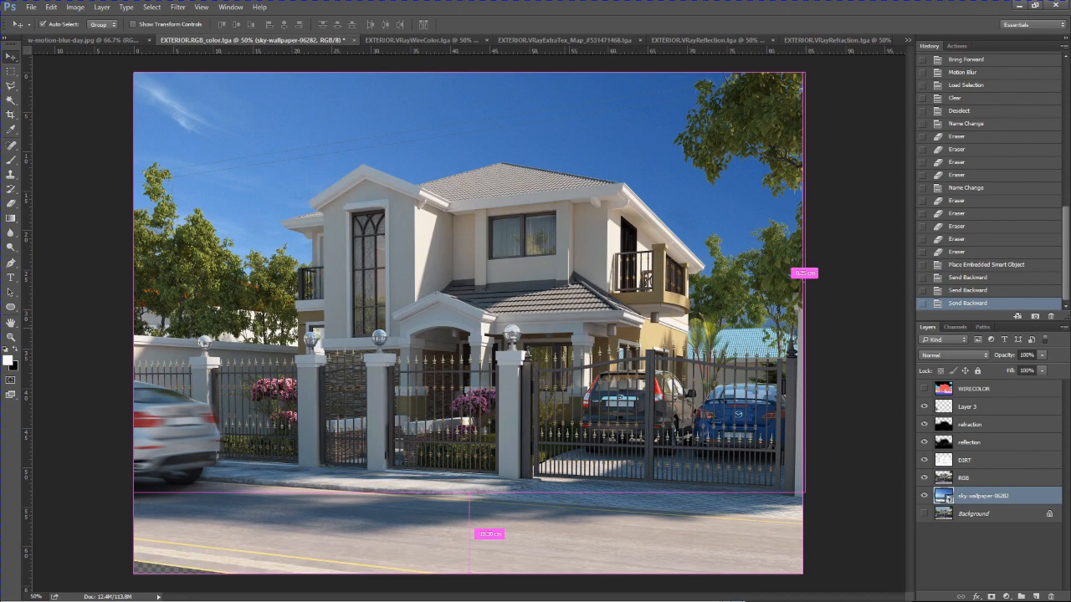
Bring the sky-wallpaper-06282 layer forward two levels, above the DIRT layer
key(ctrl+bracketright)
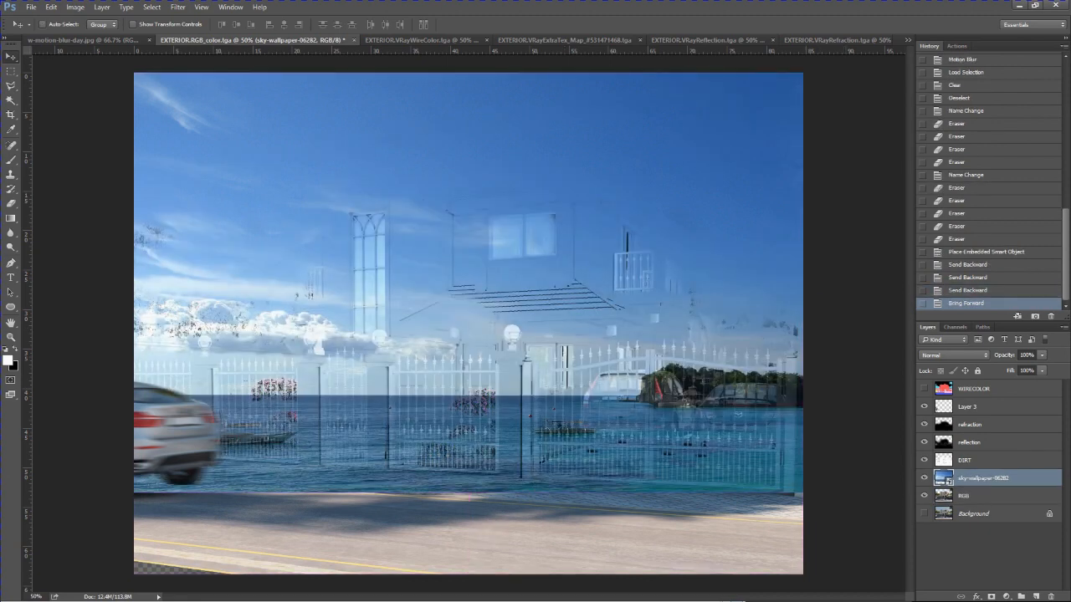
key(ctrl+bracketright)
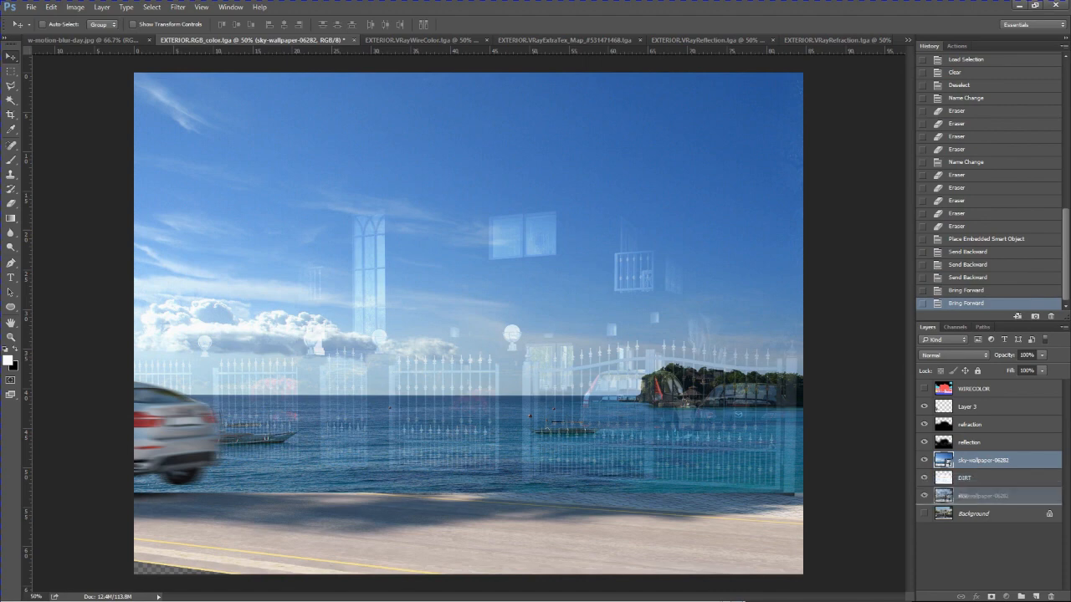
Move the sky-wallpaper-06282 layer between the RGB and Background layers, and shift the sky image upward behind the house
drag(983, 460, 983, 503)
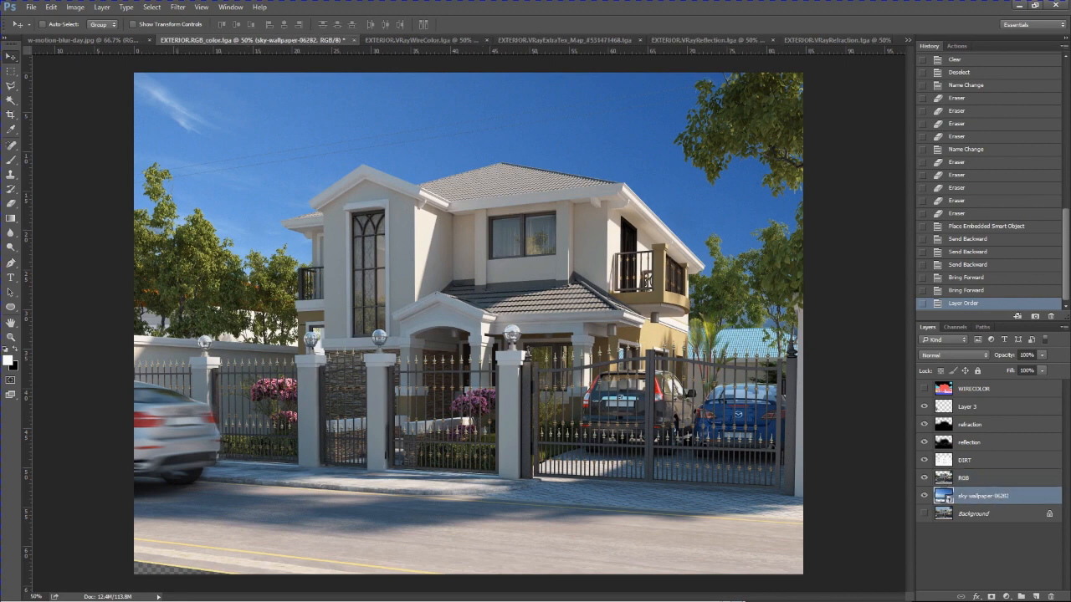
click(983, 479)
click(983, 496)
right_click(575, 148)
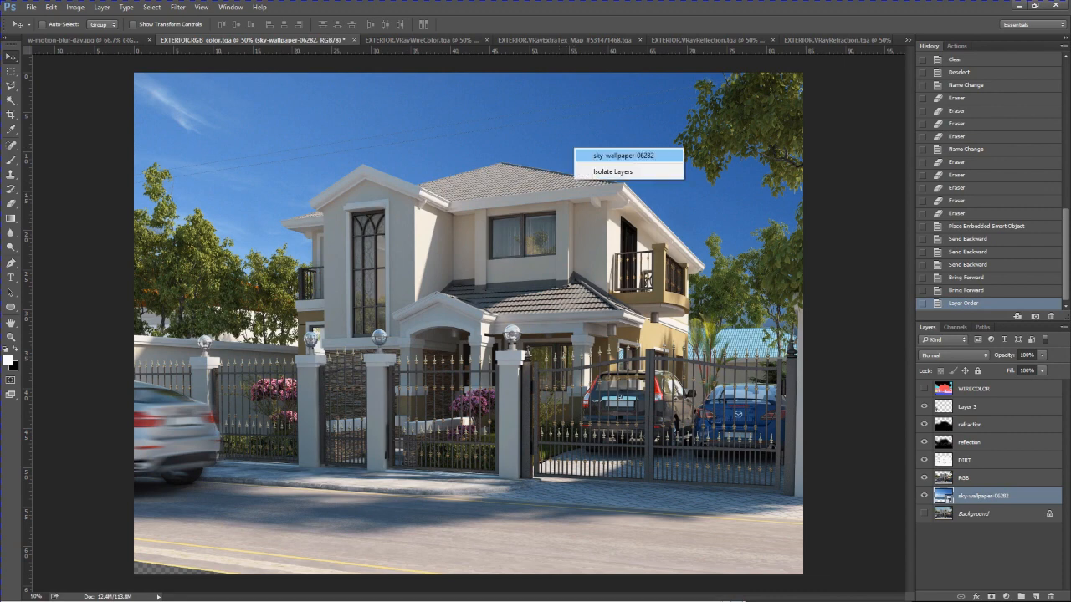
click(595, 155)
mouse_move(594, 154)
mouse_down()
mouse_move(595, 105)
mouse_move(583, 114)
mouse_move(583, 103)
mouse_move(604, 136)
mouse_move(597, 152)
mouse_up()
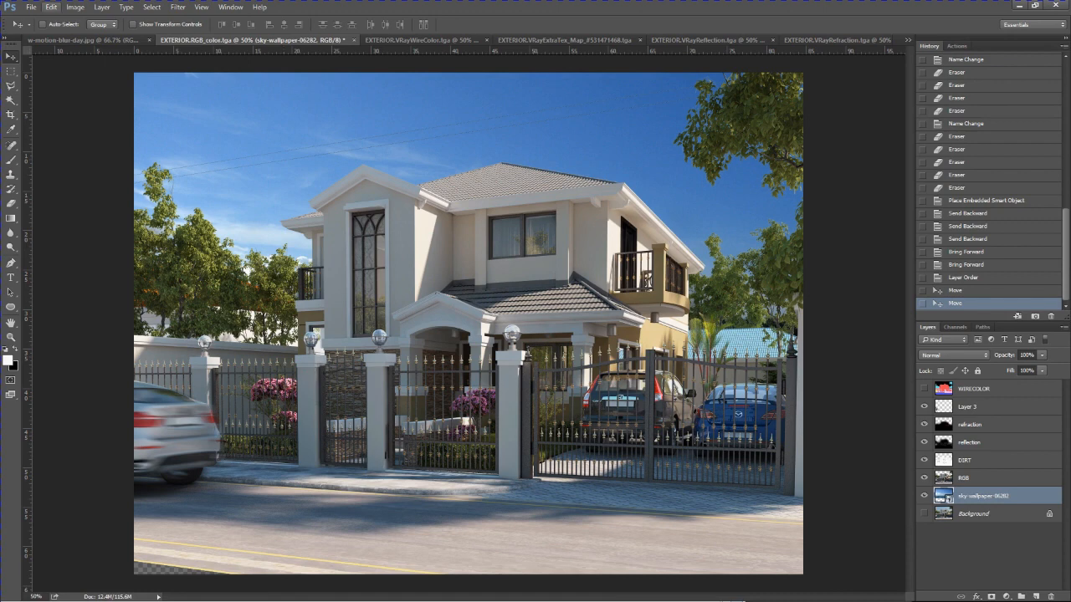
Brighten the sky-wallpaper-06282 layer with a Levels adjustment, setting the RGB midtone input to 1.61 and the white input to 225
click(75, 6)
mouse_move(125, 36)
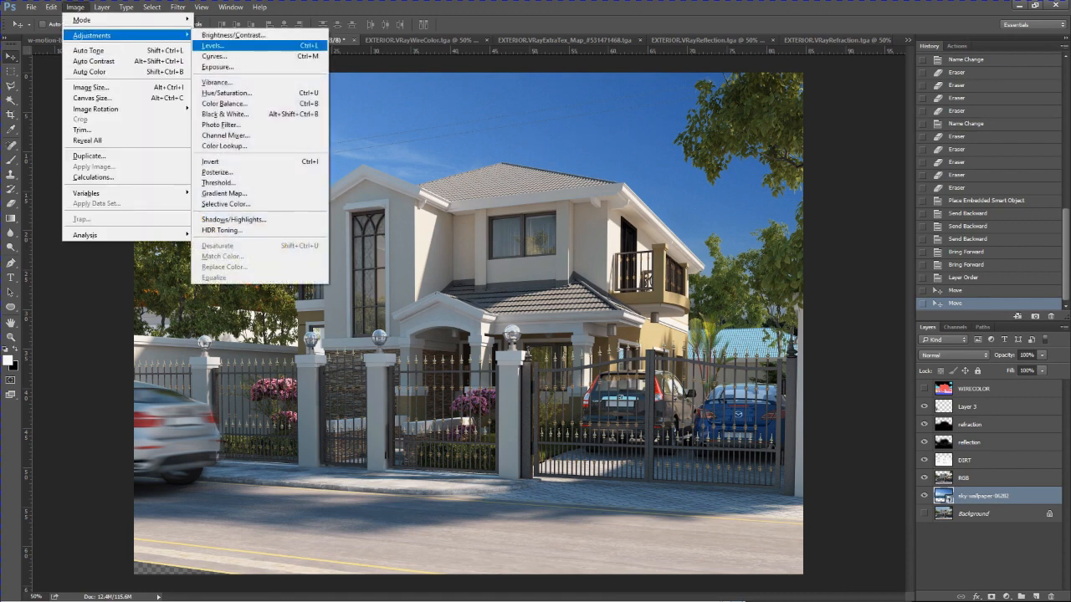
click(214, 45)
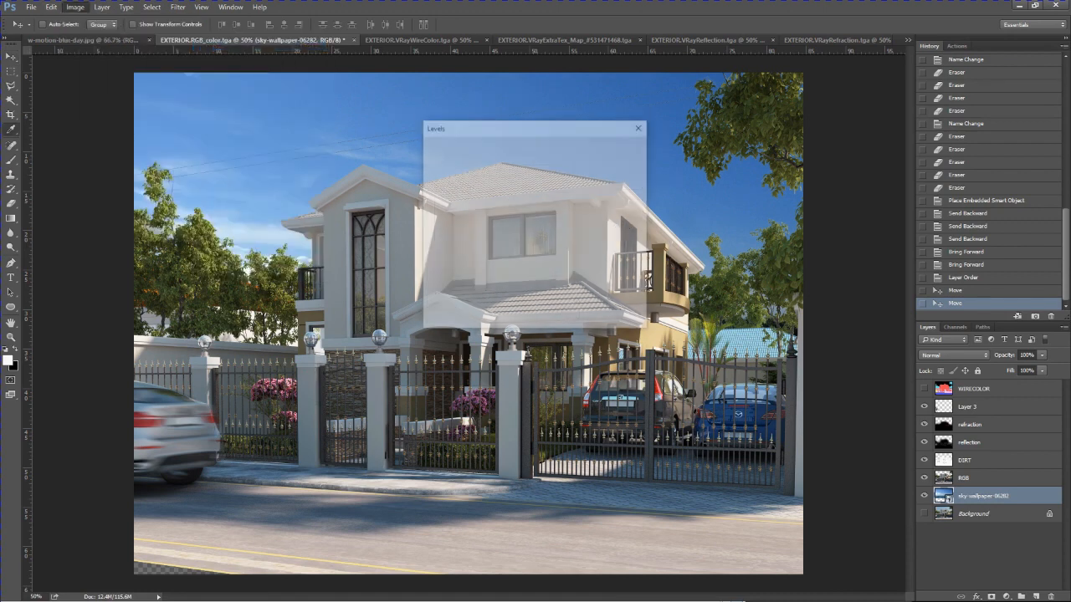
drag(502, 126, 844, 51)
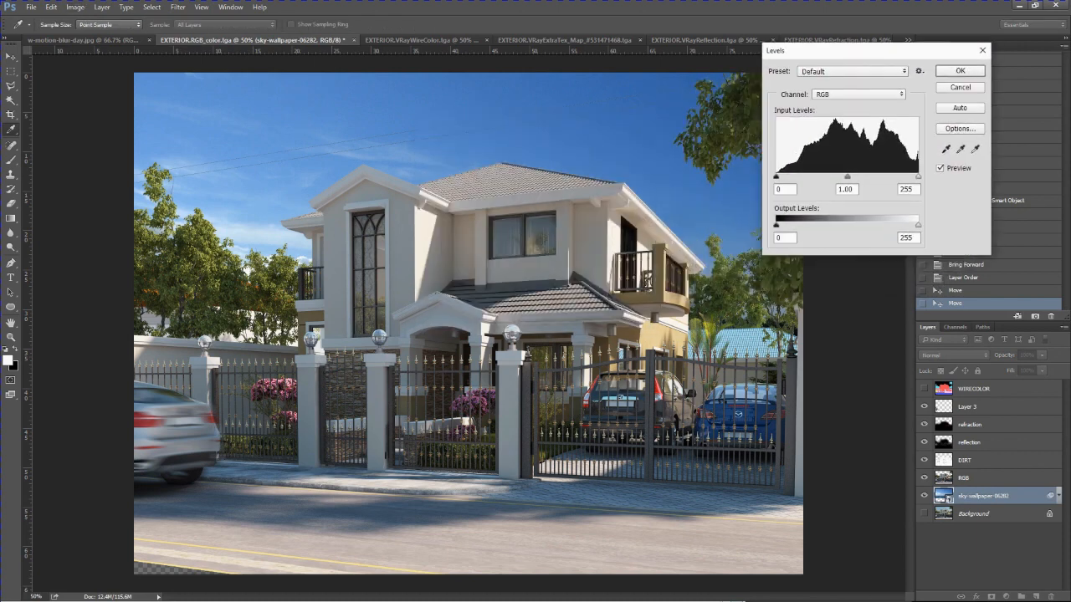
drag(918, 176, 818, 177)
double_click(906, 189)
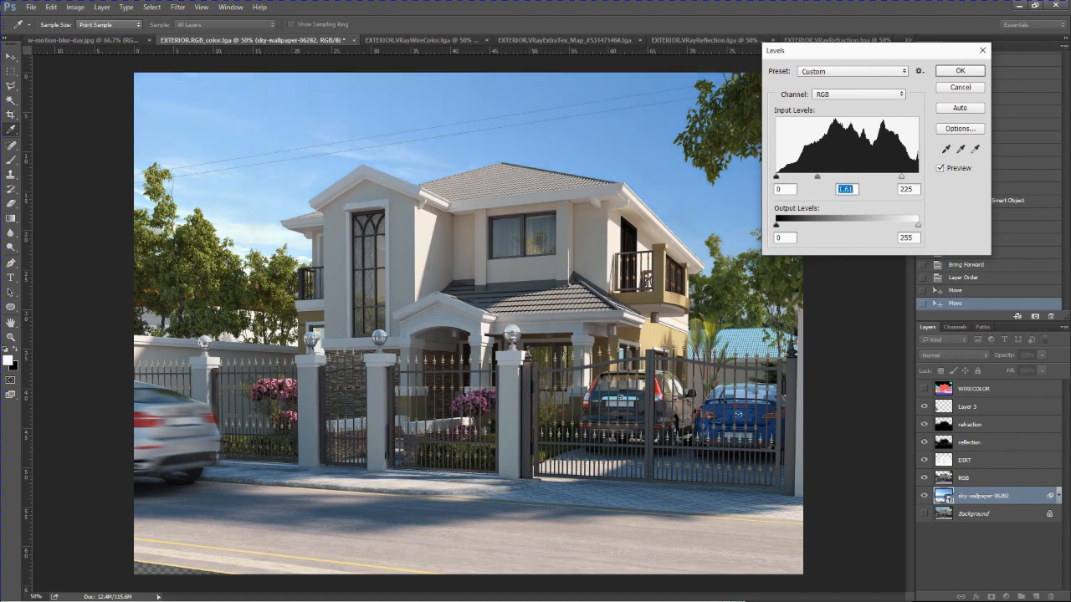
key(Return)
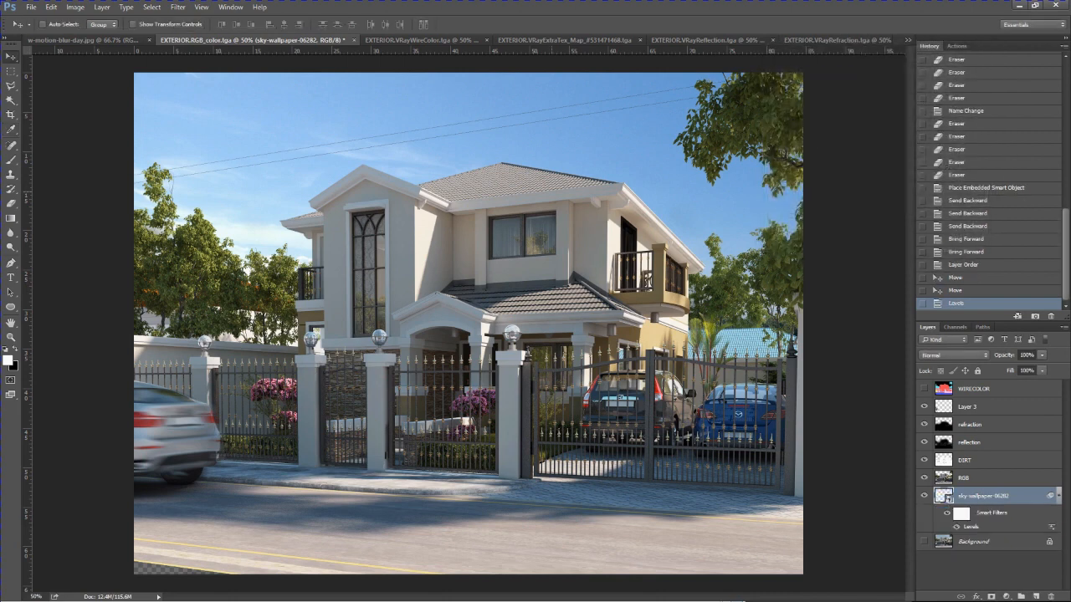